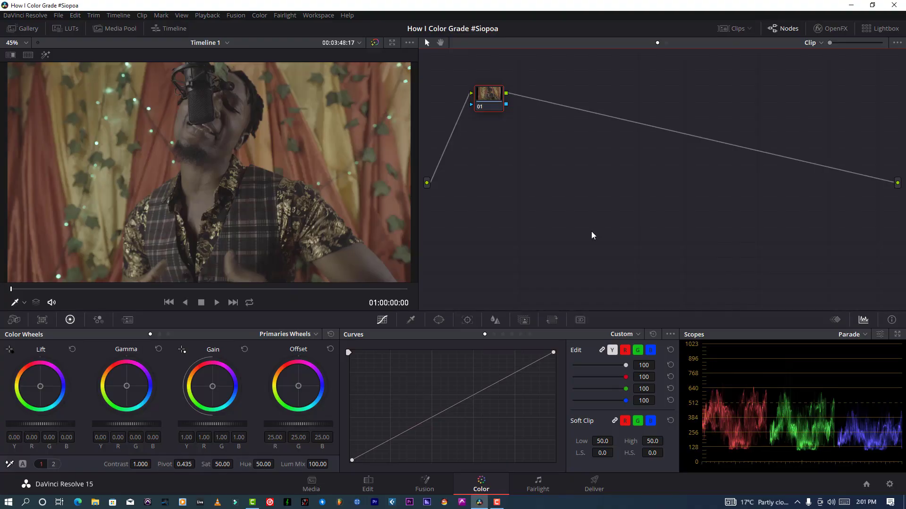
- Compare the two timeline clips in the viewer, return to the first clip, and scrub through it back to its start
{"action": "left_click", "coordinate": [733, 29]}
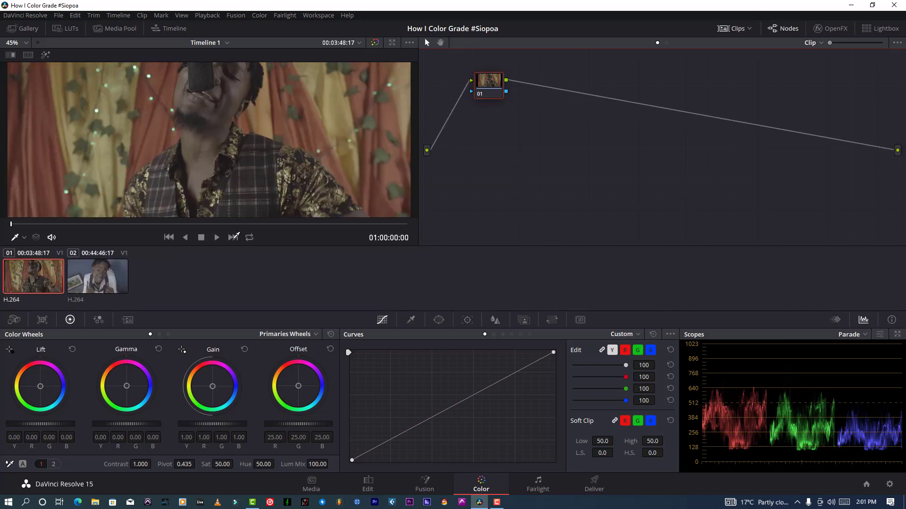
{"action": "left_click", "coordinate": [103, 279]}
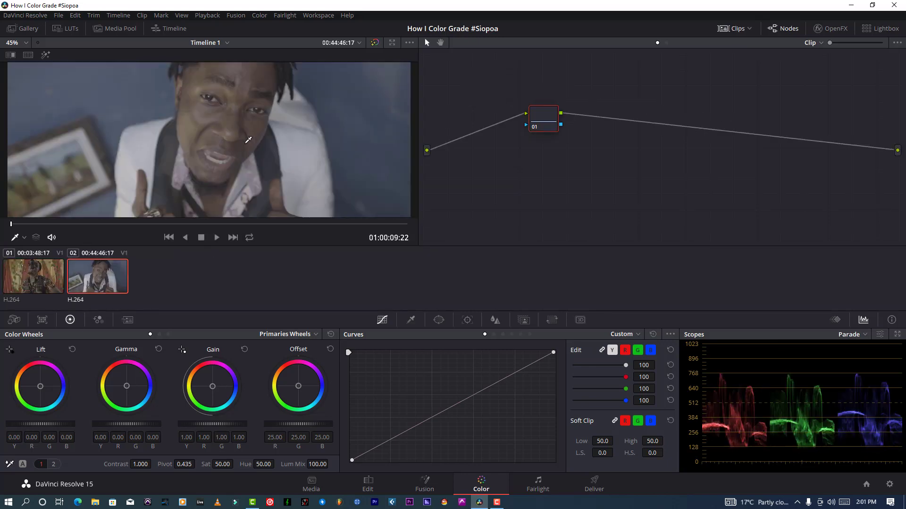
{"action": "scroll", "coordinate": [249, 141], "scroll_direction": "down", "scroll_amount": 2}
{"action": "scroll", "coordinate": [248, 141], "scroll_direction": "up", "scroll_amount": 5}
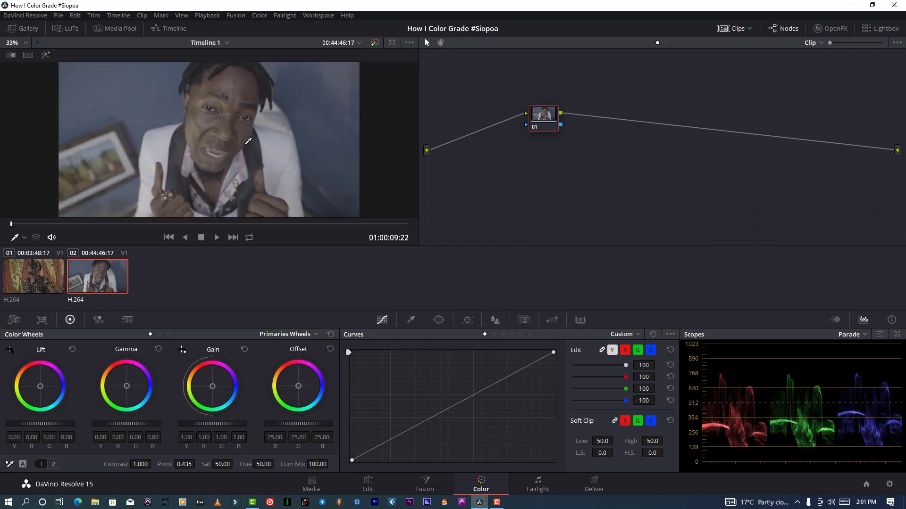
{"action": "left_click", "coordinate": [41, 285]}
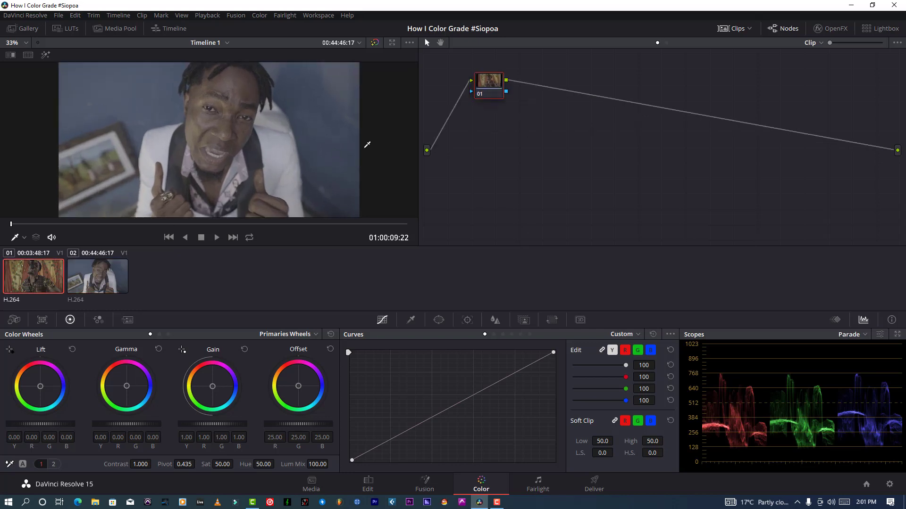
{"action": "left_click", "coordinate": [732, 29]}
{"action": "scroll", "coordinate": [139, 255], "scroll_direction": "up", "scroll_amount": 3}
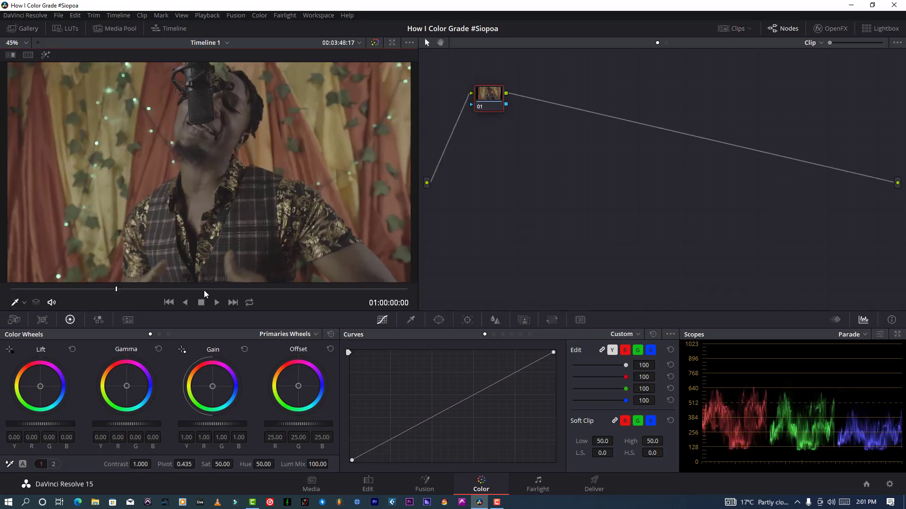
{"action": "left_click", "coordinate": [371, 289]}
{"action": "left_click_drag", "start_coordinate": [66, 284], "coordinate": [6, 293]}
- Add a serial node after node 01 and reselect node 01
{"action": "left_click_drag", "start_coordinate": [496, 96], "coordinate": [480, 90]}
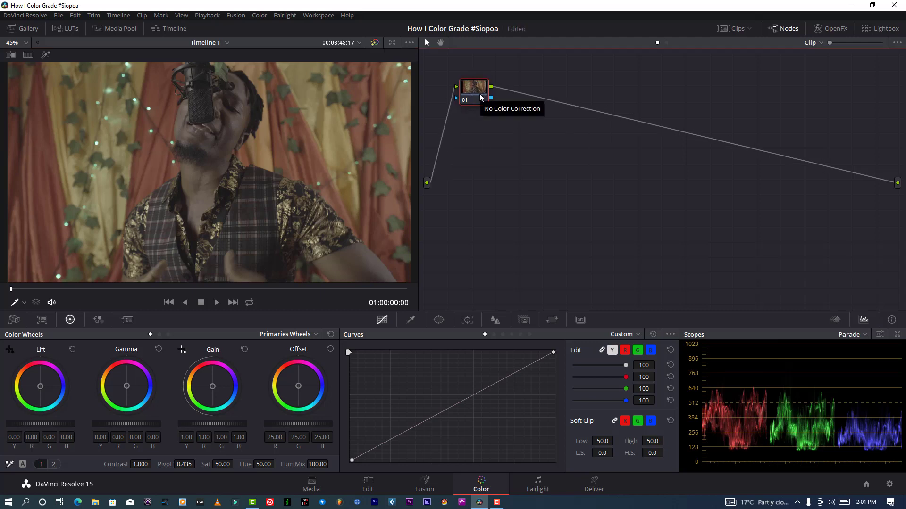
{"action": "key", "text": "alt+s"}
{"action": "left_click", "coordinate": [481, 94]}
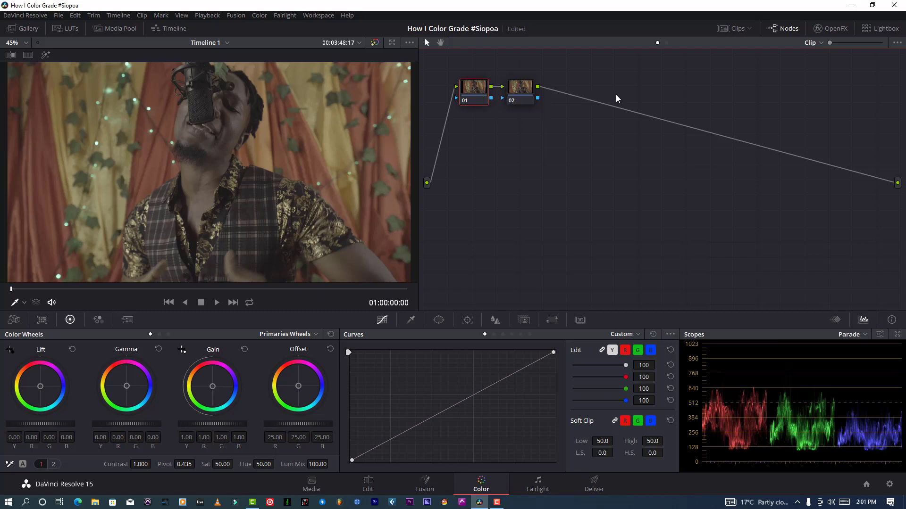
- Set the project's timeline color space to ACEScc and save the project settings
{"action": "left_click", "coordinate": [889, 485]}
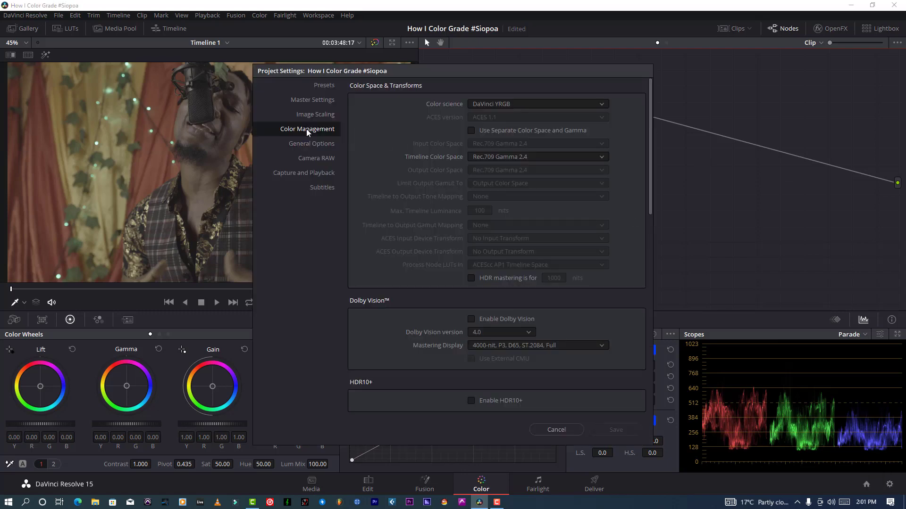
{"action": "left_click", "coordinate": [336, 102]}
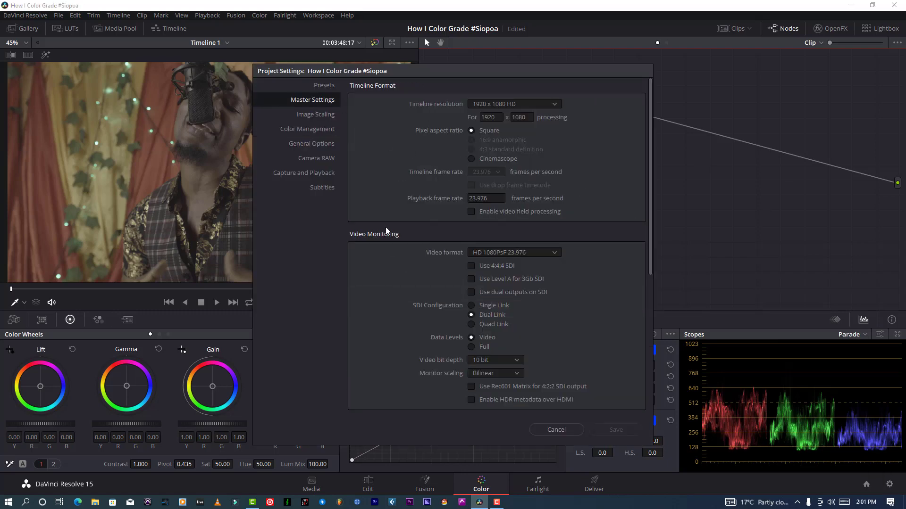
{"action": "left_click", "coordinate": [311, 130]}
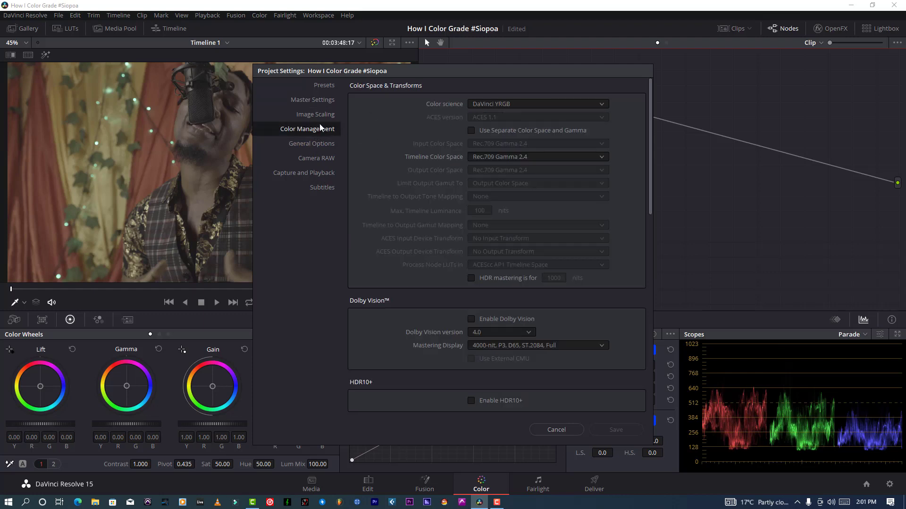
{"action": "left_click", "coordinate": [489, 157]}
{"action": "scroll", "coordinate": [511, 199], "scroll_direction": "up", "scroll_amount": 15}
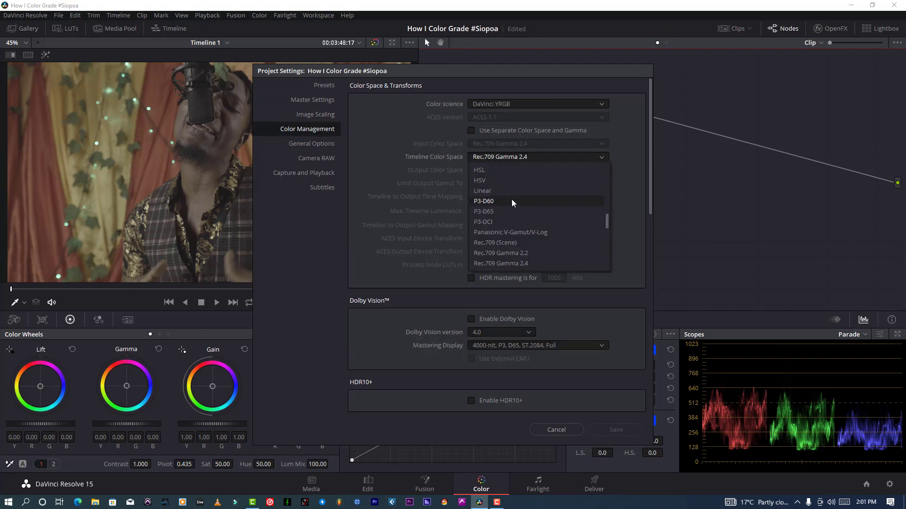
{"action": "left_click", "coordinate": [496, 180]}
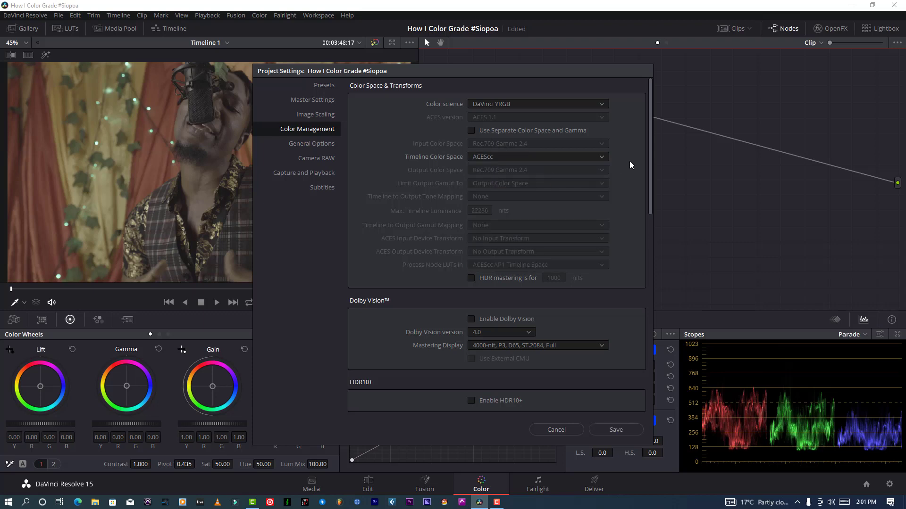
{"action": "left_click", "coordinate": [616, 430]}
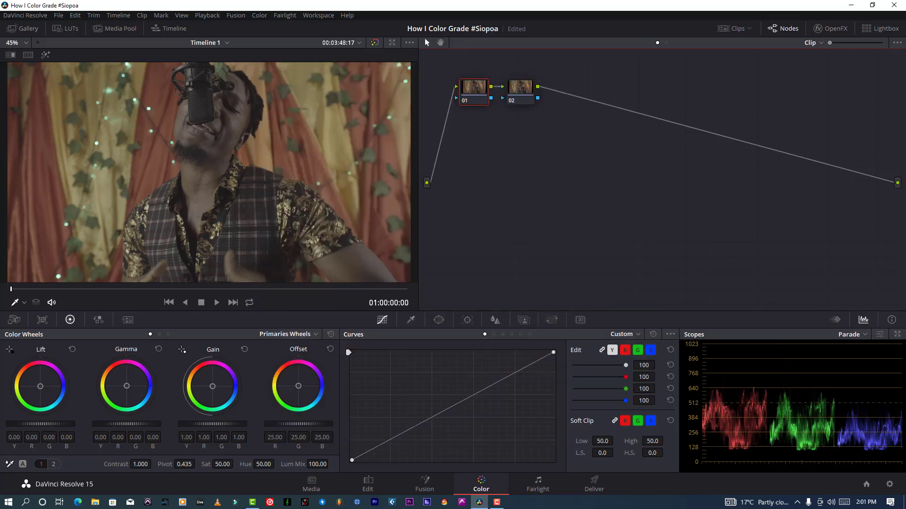
- Apply the ACES Transform effect to both node 02 and node 01
{"action": "left_click", "coordinate": [832, 30]}
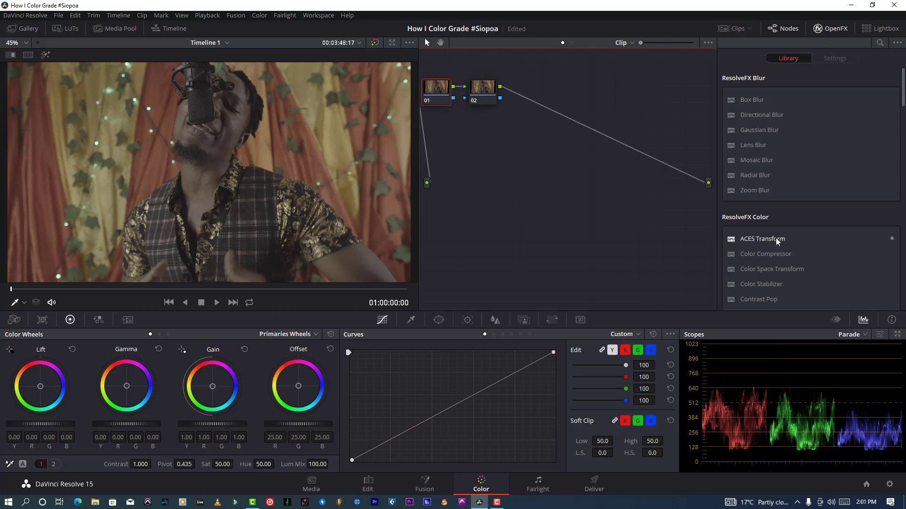
{"action": "left_click_drag", "start_coordinate": [776, 239], "coordinate": [471, 100]}
{"action": "left_click_drag", "start_coordinate": [731, 242], "coordinate": [435, 92]}
{"action": "left_click", "coordinate": [831, 29]}
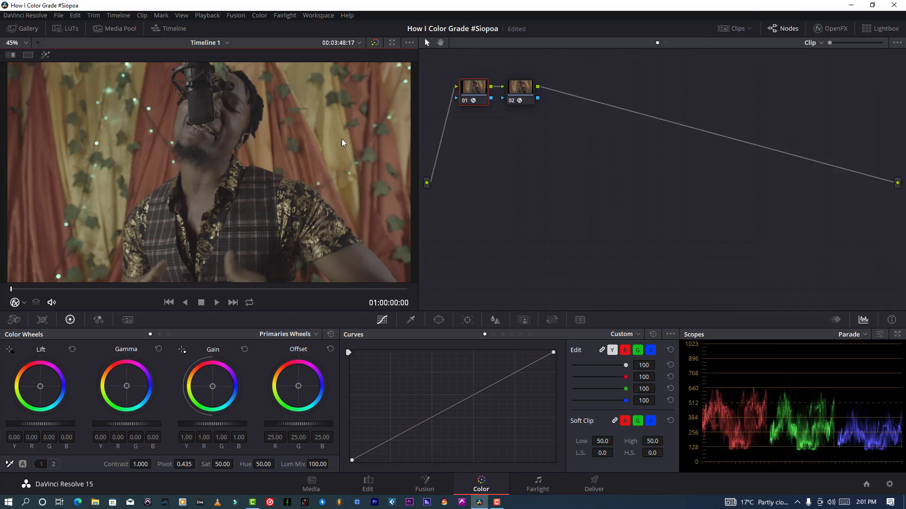
- Label node 01 as IDT
{"action": "left_click", "coordinate": [516, 92]}
{"action": "left_click", "coordinate": [468, 94]}
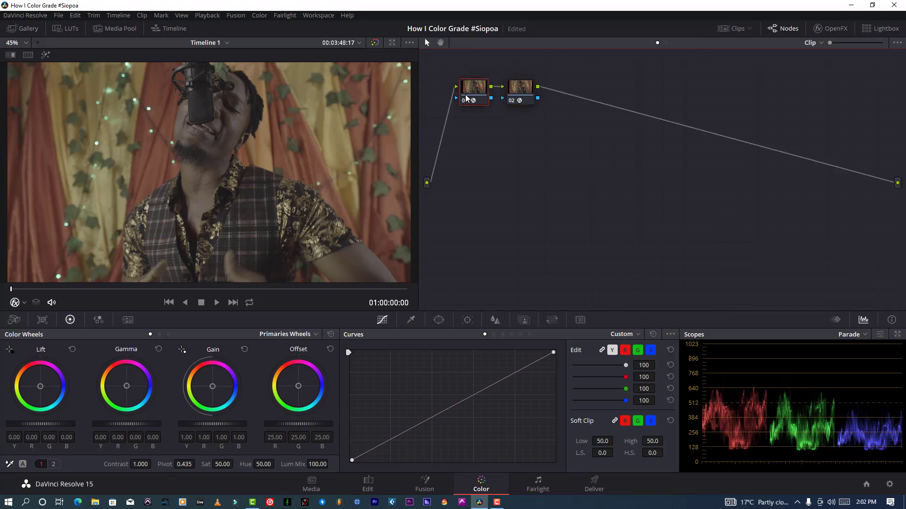
{"action": "right_click", "coordinate": [478, 87]}
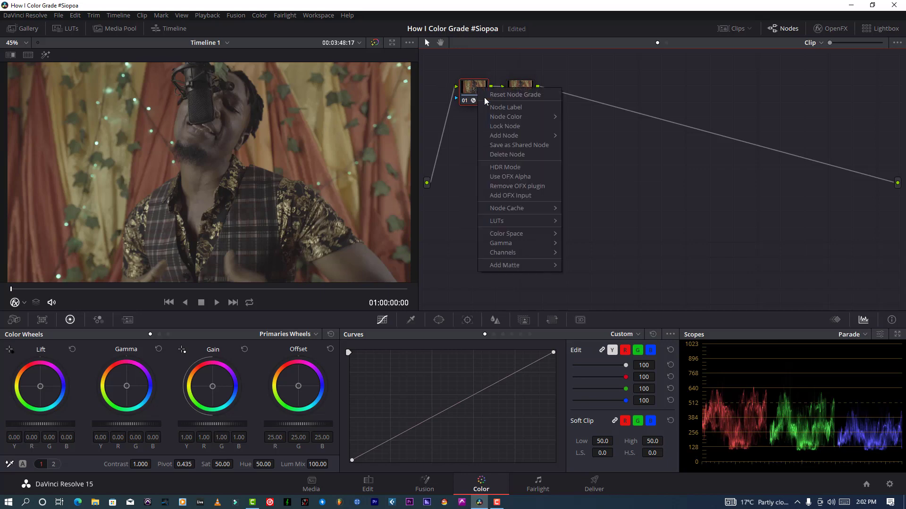
{"action": "left_click", "coordinate": [466, 61]}
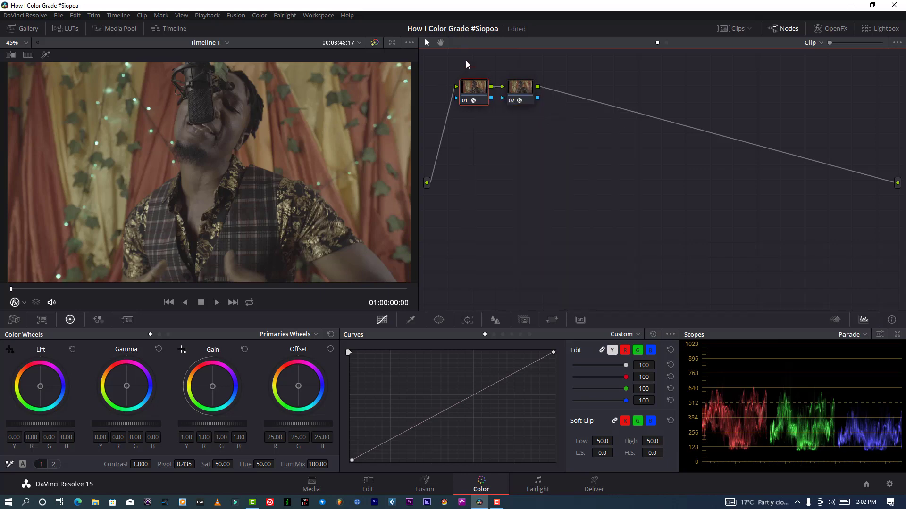
{"action": "left_click_drag", "start_coordinate": [476, 90], "coordinate": [470, 86]}
{"action": "right_click", "coordinate": [469, 86]}
{"action": "left_click", "coordinate": [482, 107]}
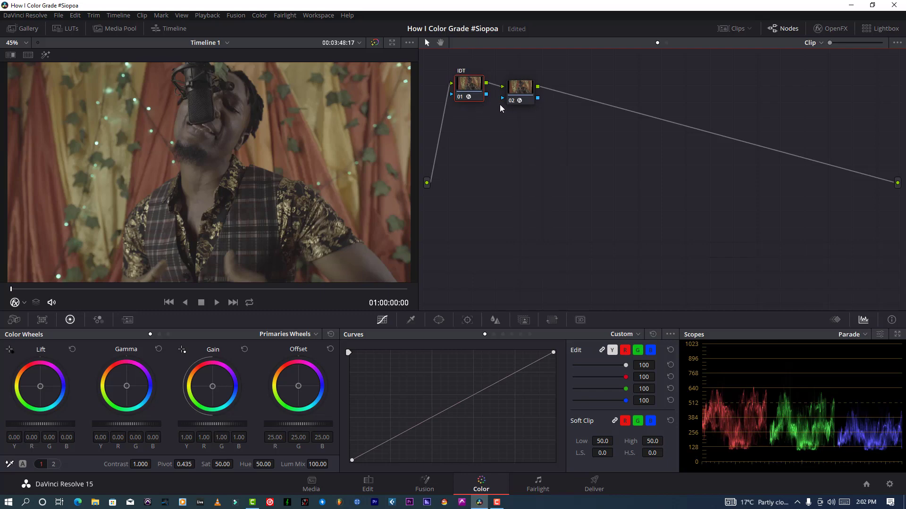
- Label node 02 as OTD Rec 709 and move it close to the node graph's output
{"action": "right_click", "coordinate": [518, 94]}
{"action": "left_click", "coordinate": [551, 115]}
{"action": "left_click_drag", "start_coordinate": [531, 90], "coordinate": [874, 83]}
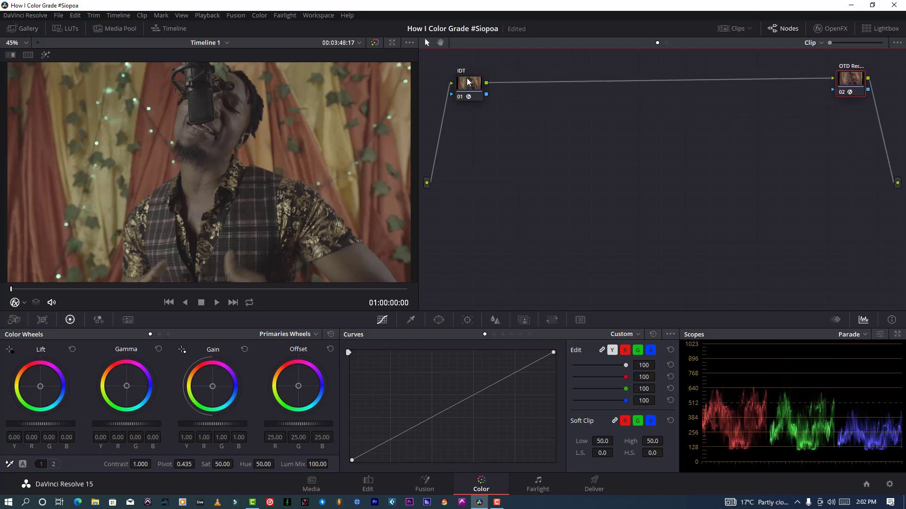
- Correct the label of node 02 to ODT Rec 709
{"action": "right_click", "coordinate": [849, 80]}
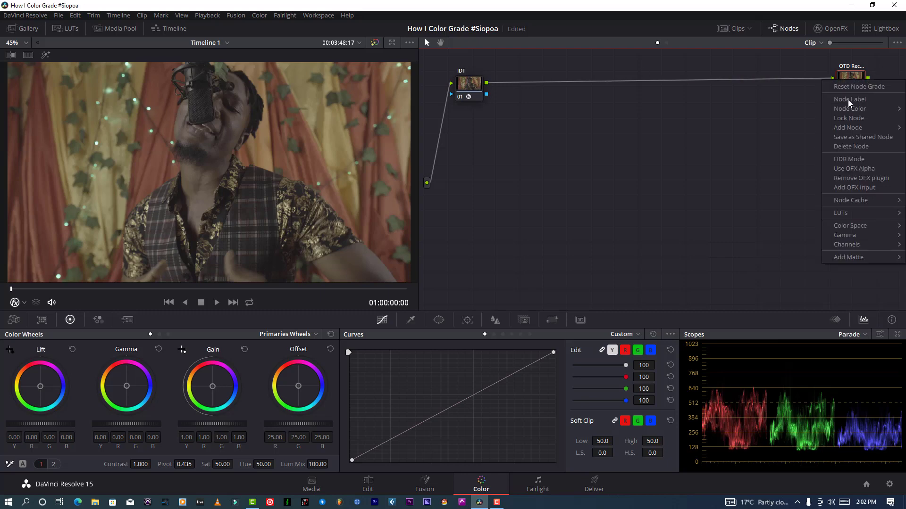
{"action": "left_click", "coordinate": [849, 100]}
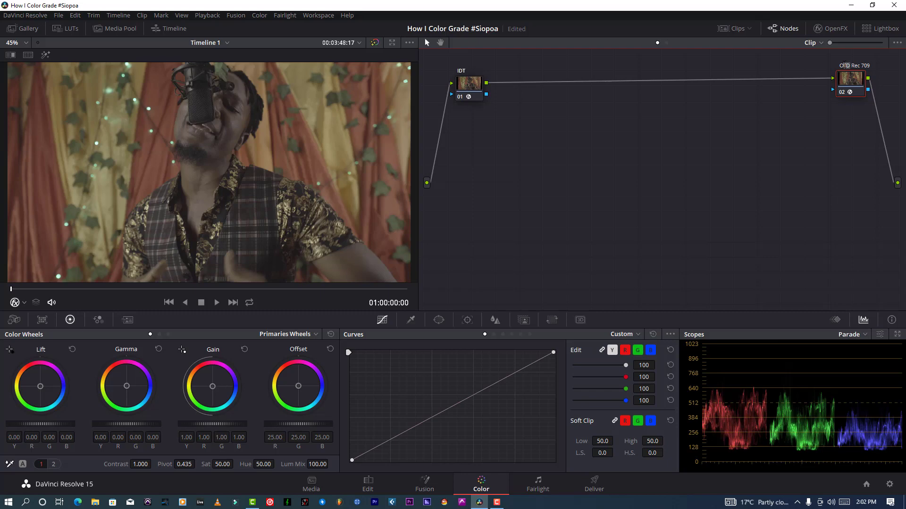
{"action": "left_click", "coordinate": [844, 66]}
{"action": "key", "text": "Delete"}
{"action": "key", "text": "Delete"}
{"action": "type", "text": "DT"}
{"action": "key", "text": "Return"}
- Move the IDT node closer to the graph's input, nudge the ODT node slightly, and save the project
{"action": "left_click_drag", "start_coordinate": [473, 89], "coordinate": [458, 83]}
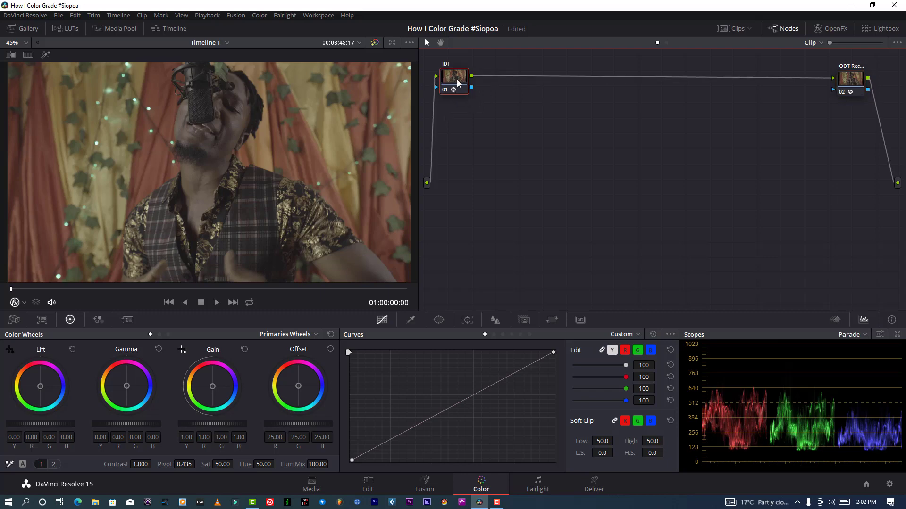
{"action": "left_click_drag", "start_coordinate": [848, 79], "coordinate": [849, 80]}
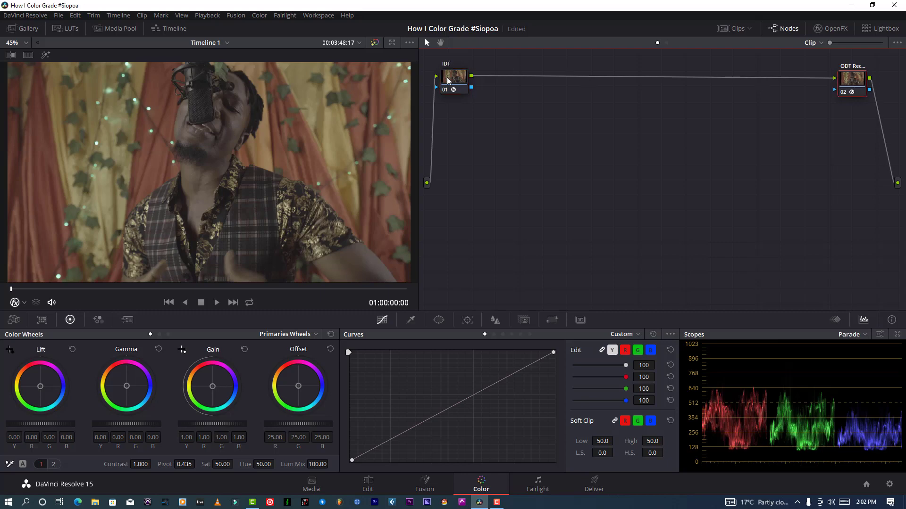
{"action": "left_click", "coordinate": [449, 78]}
{"action": "left_click", "coordinate": [58, 15]}
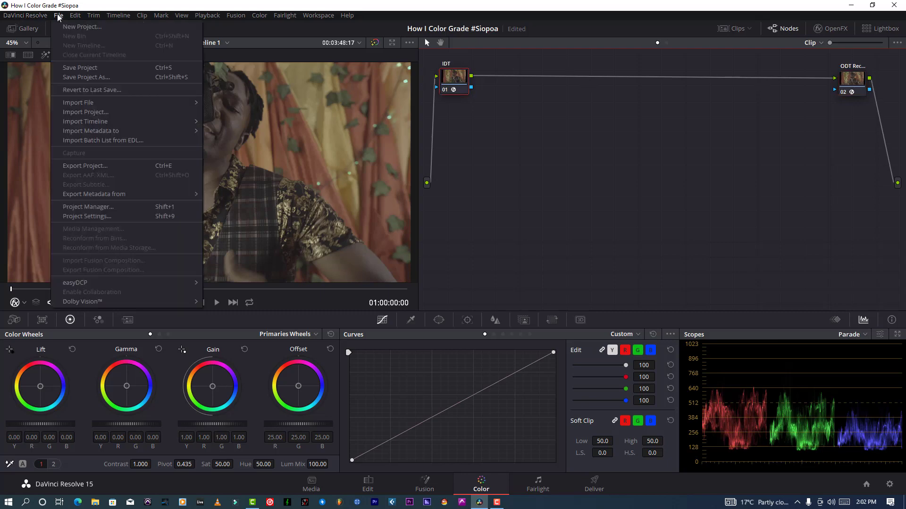
{"action": "left_click", "coordinate": [72, 68]}
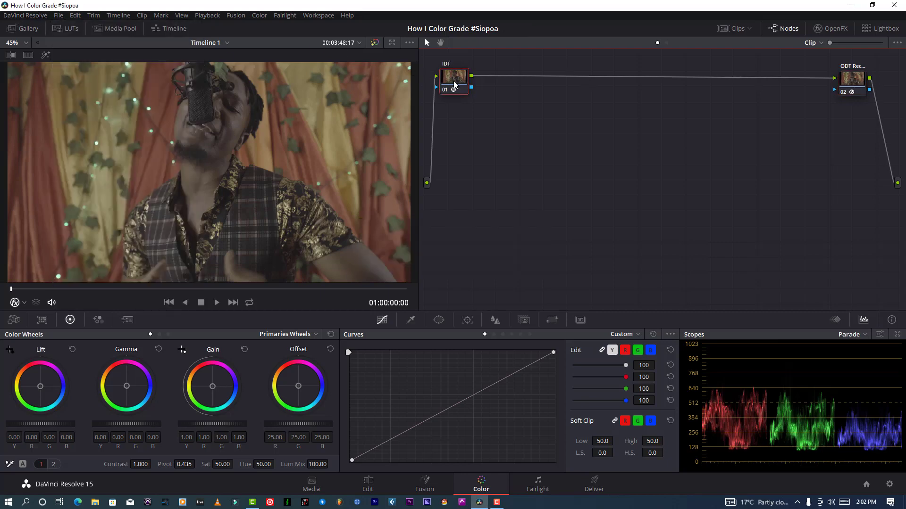
- Add a serial node between the IDT and ODT nodes and place it below the IDT node
{"action": "key", "text": "alt+s"}
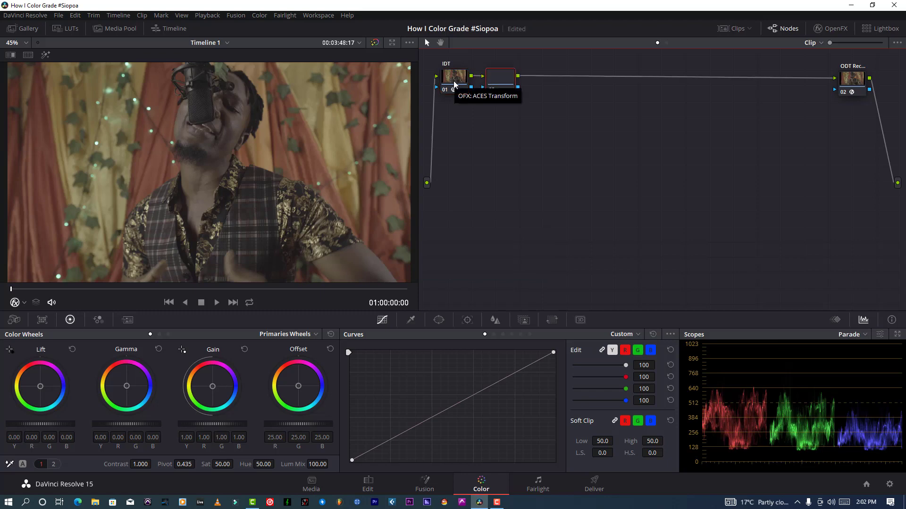
{"action": "left_click_drag", "start_coordinate": [502, 85], "coordinate": [495, 183]}
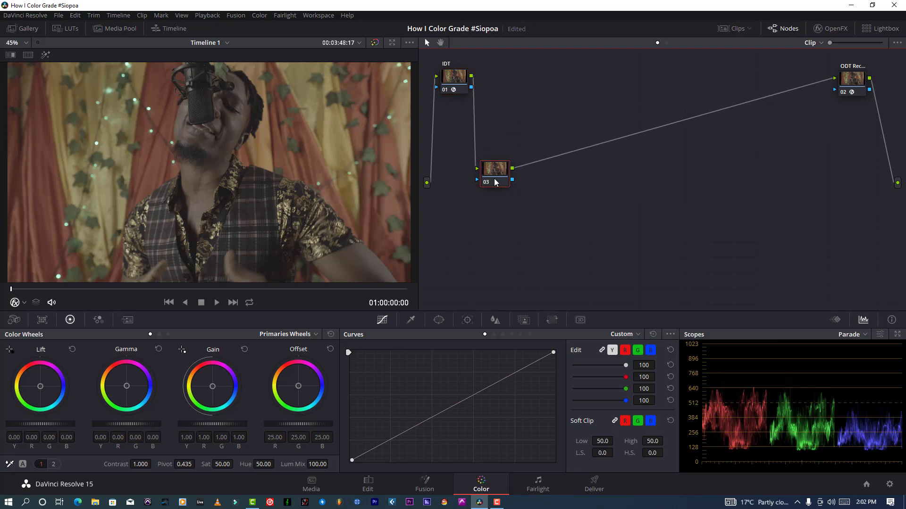
- Set the input transform of the IDT node's ACES Transform to Sony SLog2 (Daylight)
{"action": "left_click", "coordinate": [456, 78]}
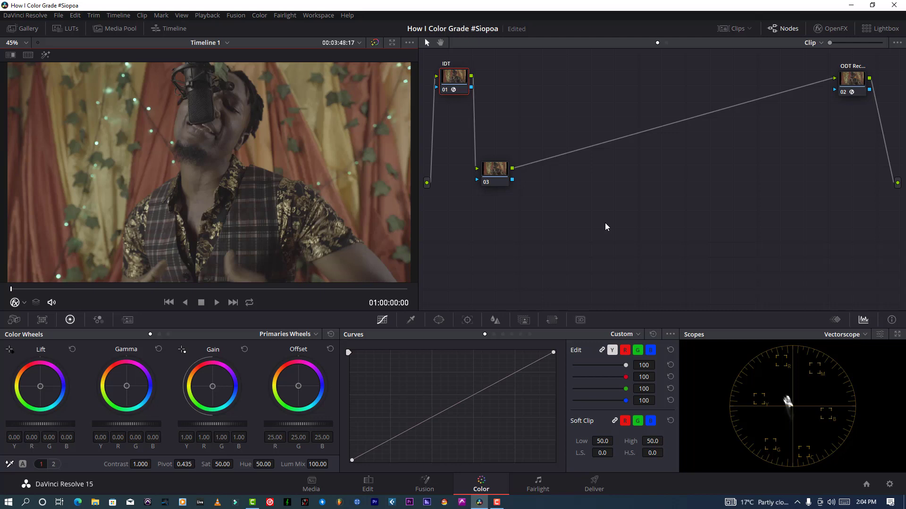
{"action": "left_click", "coordinate": [451, 91]}
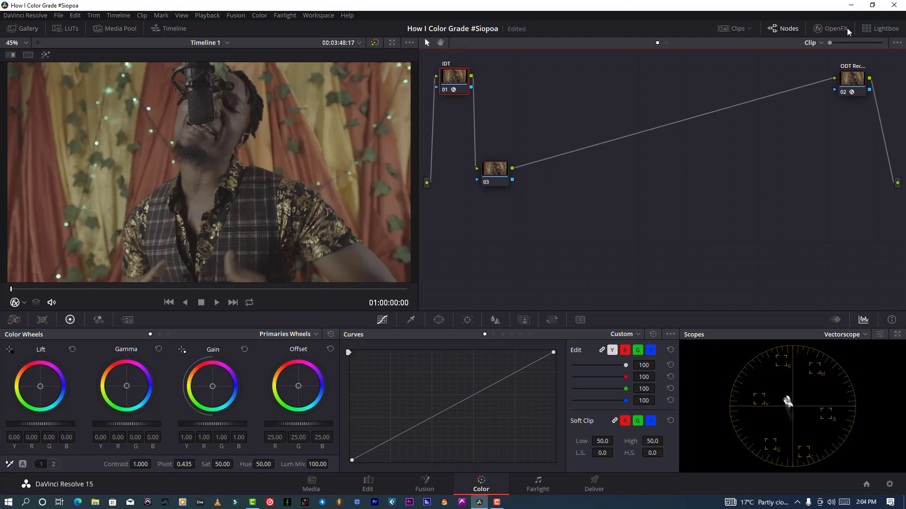
{"action": "left_click", "coordinate": [845, 34]}
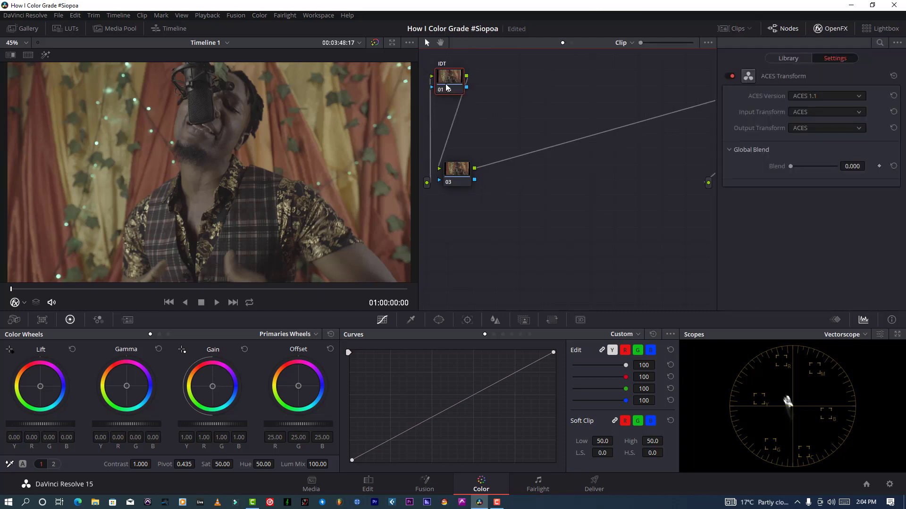
{"action": "left_click", "coordinate": [803, 113]}
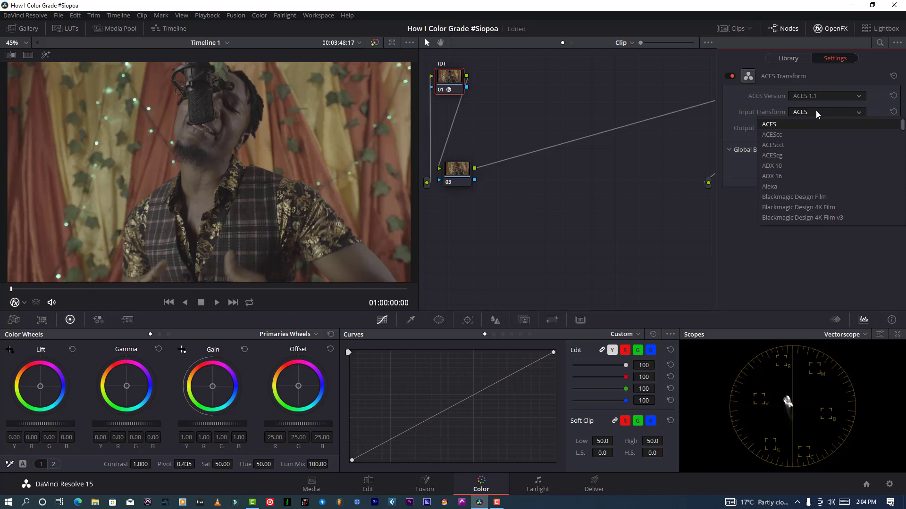
{"action": "scroll", "coordinate": [814, 137], "scroll_direction": "down", "scroll_amount": 10}
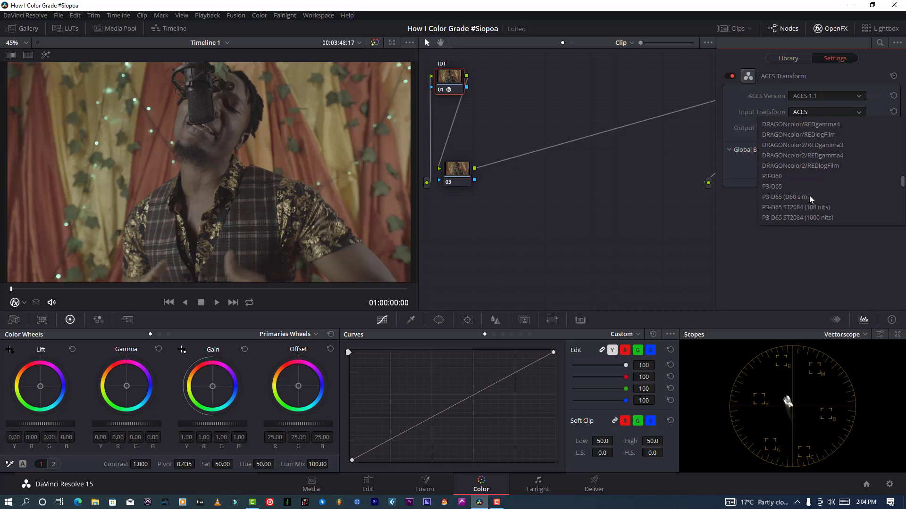
{"action": "scroll", "coordinate": [809, 195], "scroll_direction": "down", "scroll_amount": 8}
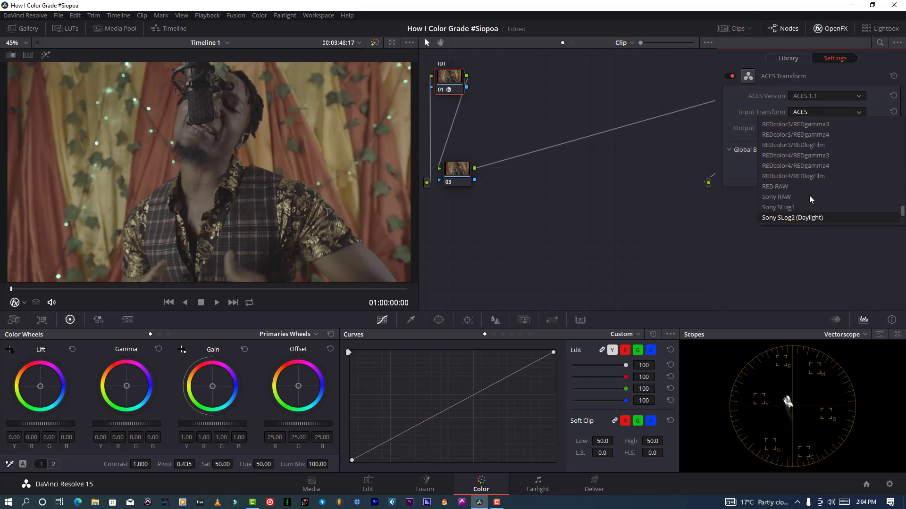
{"action": "scroll", "coordinate": [807, 189], "scroll_direction": "down", "scroll_amount": 5}
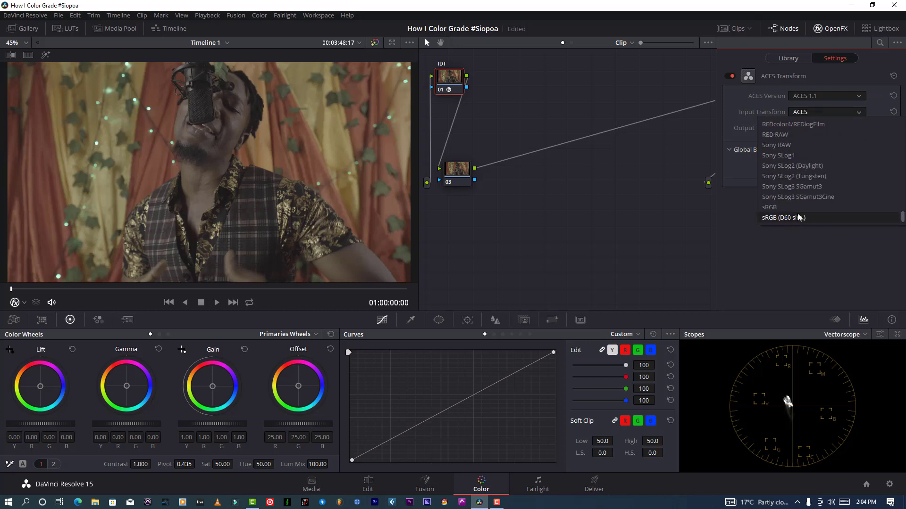
{"action": "left_click", "coordinate": [806, 171]}
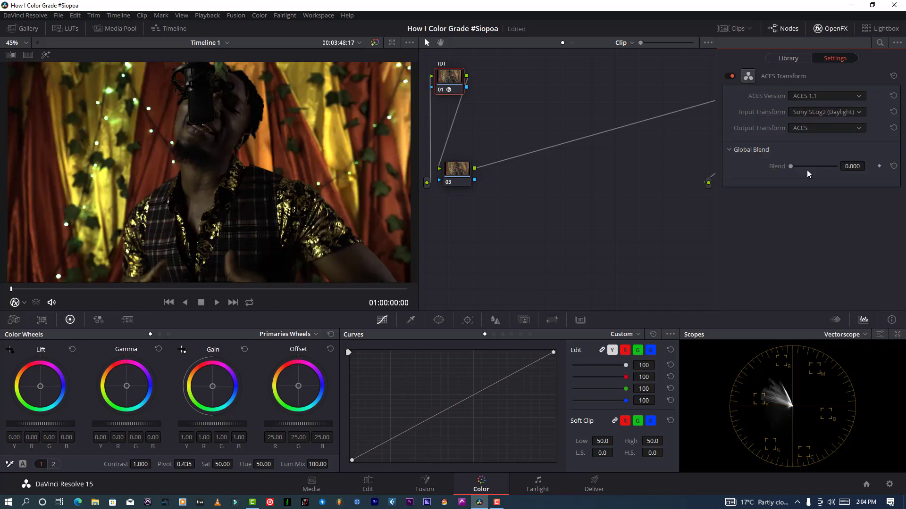
- Set the IDT node's output transform to ACEScct and compare the image with all grades bypassed and active
{"action": "scroll", "coordinate": [224, 173], "scroll_direction": "down", "scroll_amount": 2}
{"action": "scroll", "coordinate": [223, 172], "scroll_direction": "up", "scroll_amount": 1}
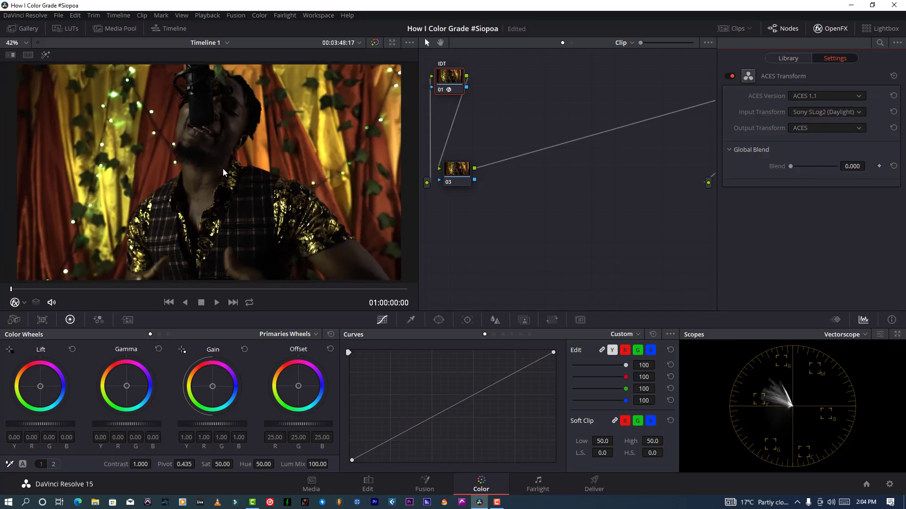
{"action": "left_click", "coordinate": [836, 128]}
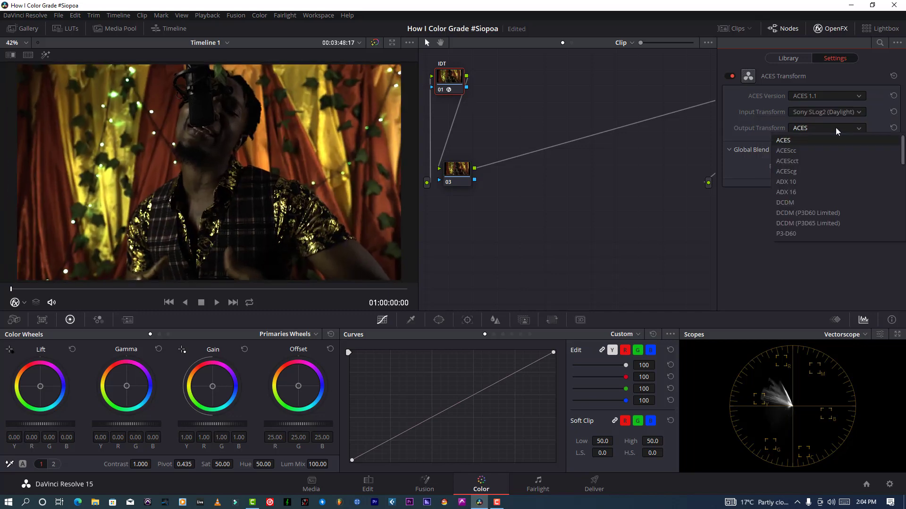
{"action": "left_click", "coordinate": [793, 164]}
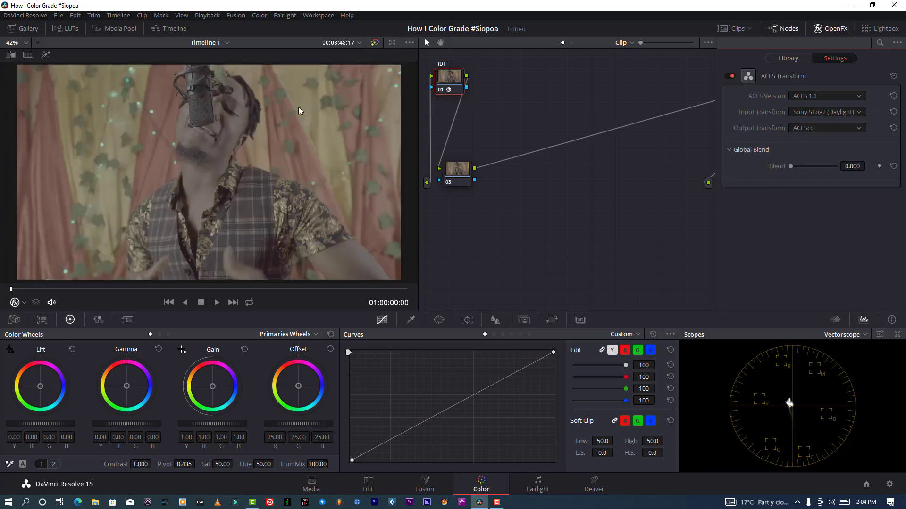
{"action": "left_click", "coordinate": [375, 43]}
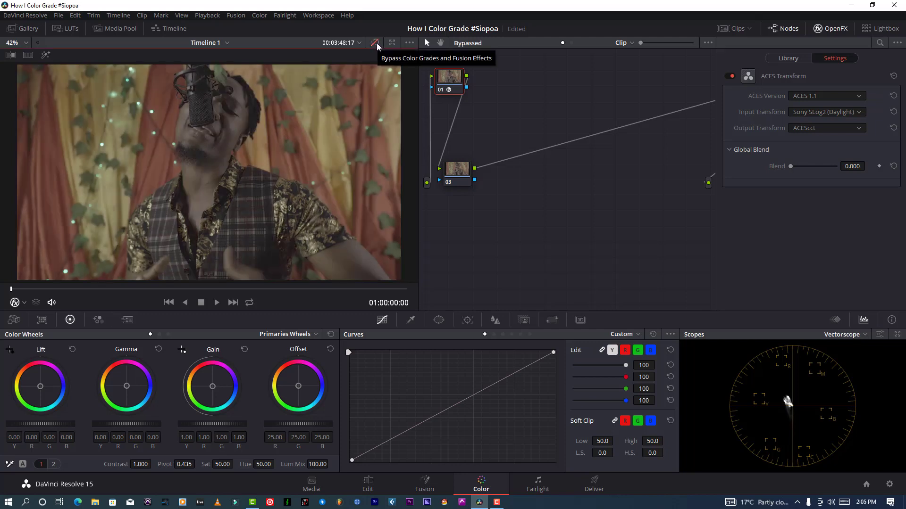
{"action": "left_click", "coordinate": [376, 43]}
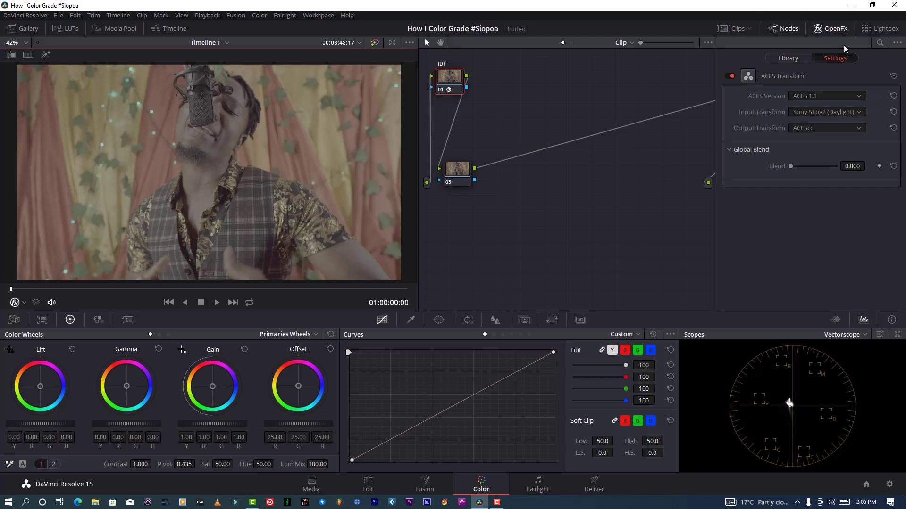
- Move the ODT node inward and set its ACES Transform to ACEScct input and Rec.709 output
{"action": "left_click", "coordinate": [830, 29]}
{"action": "left_click_drag", "start_coordinate": [861, 84], "coordinate": [756, 80]}
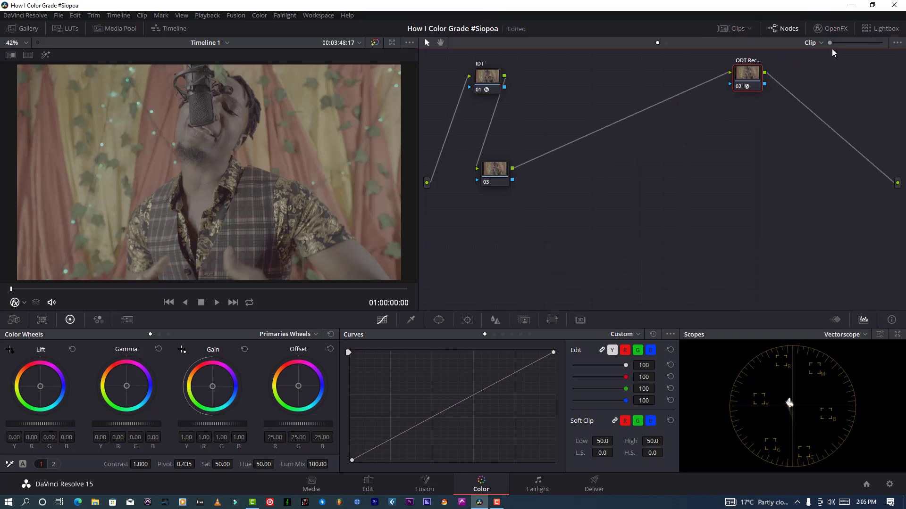
{"action": "left_click", "coordinate": [830, 28]}
{"action": "left_click", "coordinate": [803, 115]}
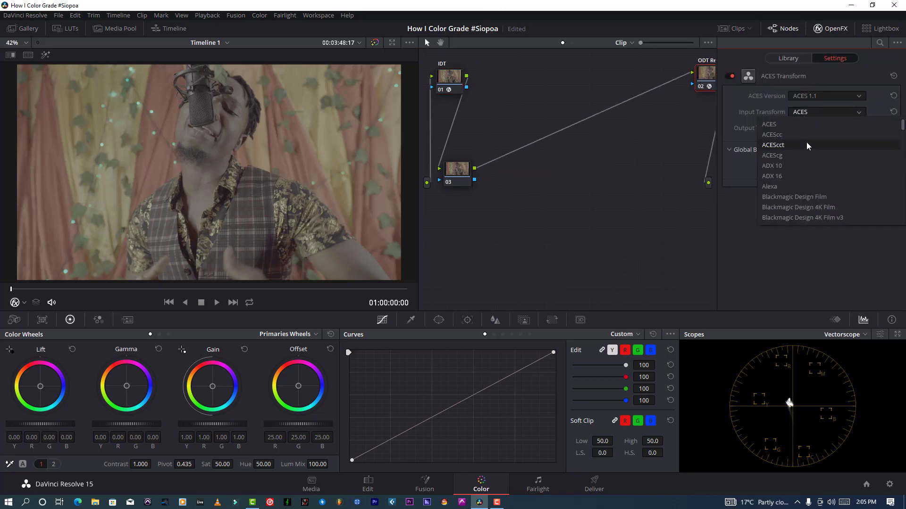
{"action": "left_click", "coordinate": [799, 148]}
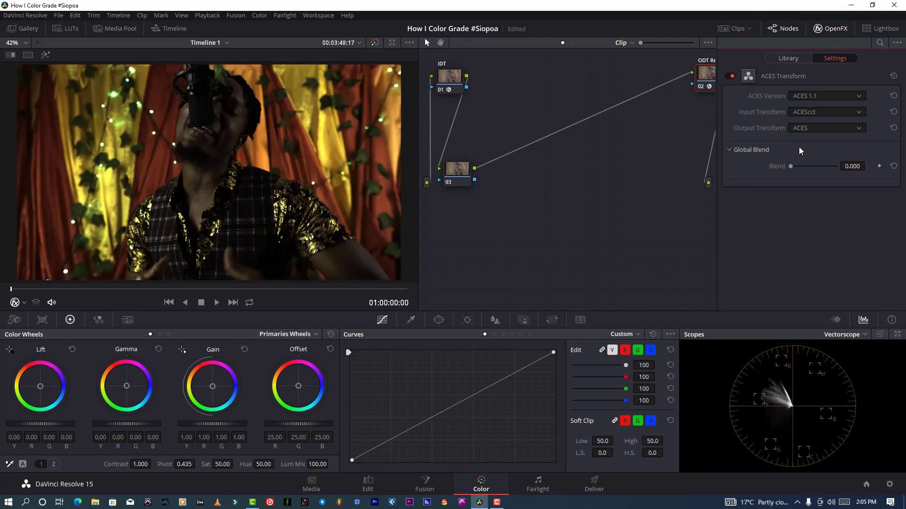
{"action": "left_click", "coordinate": [802, 130]}
{"action": "scroll", "coordinate": [797, 189], "scroll_direction": "down", "scroll_amount": 3}
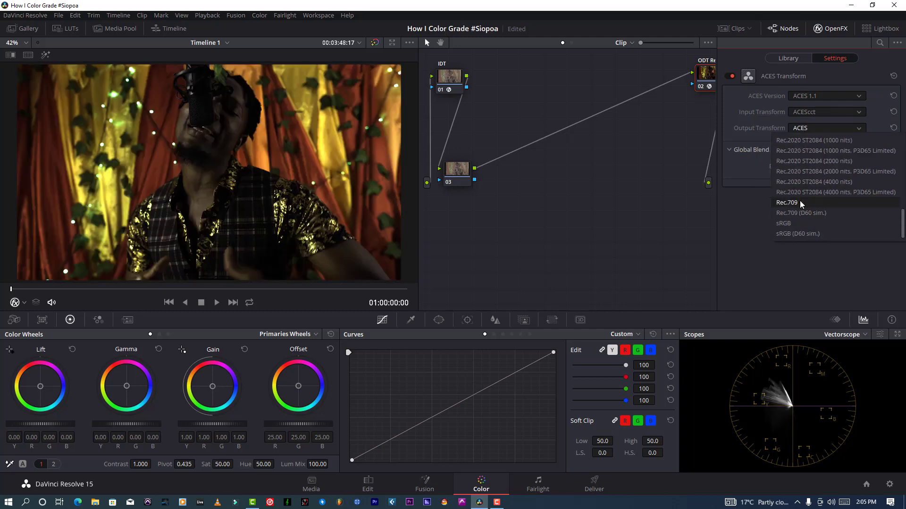
{"action": "left_click", "coordinate": [800, 202]}
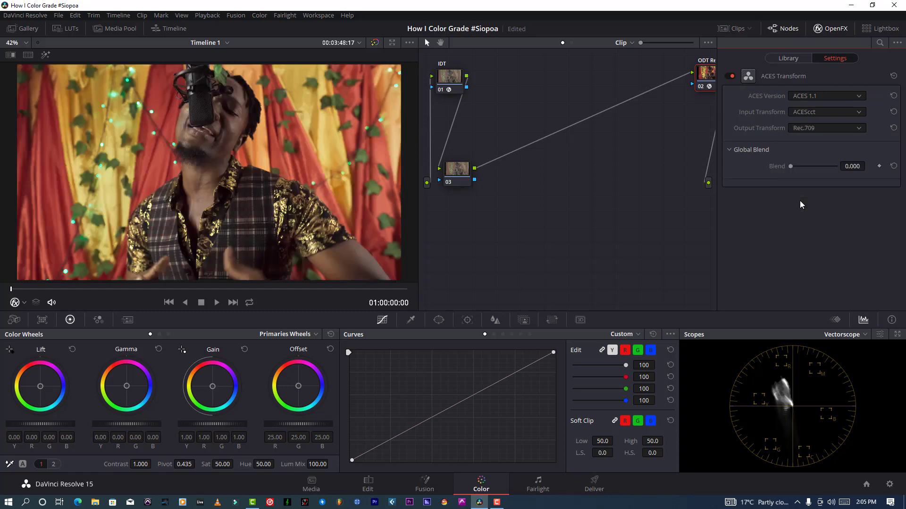
- Spread out the node graph: ODT node nearer the output, IDT node nearer the input, node 03 lower between them
{"action": "left_click", "coordinate": [839, 27]}
{"action": "left_click_drag", "start_coordinate": [744, 80], "coordinate": [815, 85]}
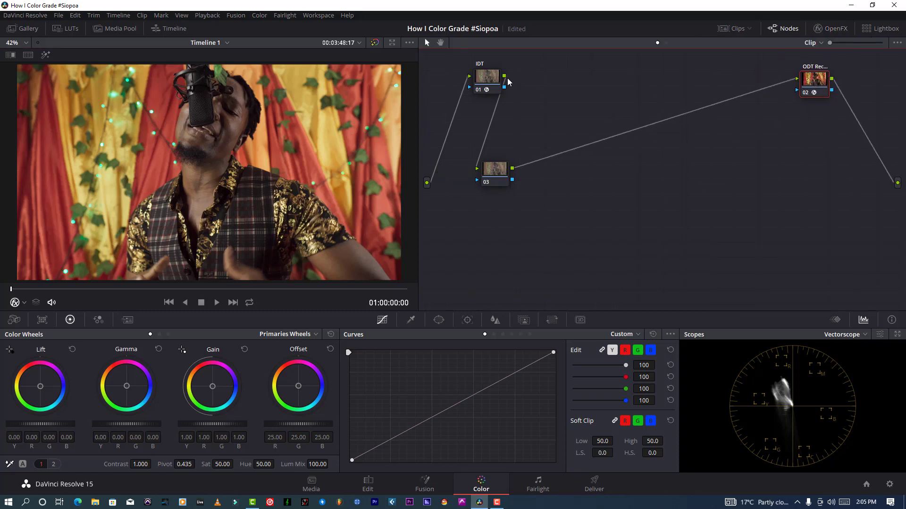
{"action": "left_click_drag", "start_coordinate": [493, 80], "coordinate": [484, 79]}
{"action": "left_click_drag", "start_coordinate": [503, 184], "coordinate": [528, 213]}
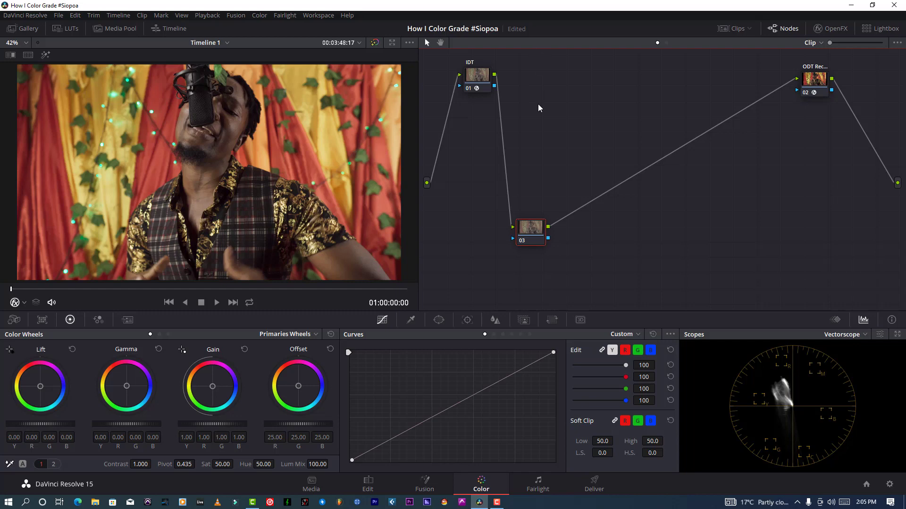
- Disable all nodes and add a serial node after the ODT node, moving the ODT node inward to make room
{"action": "key", "text": "alt+d"}
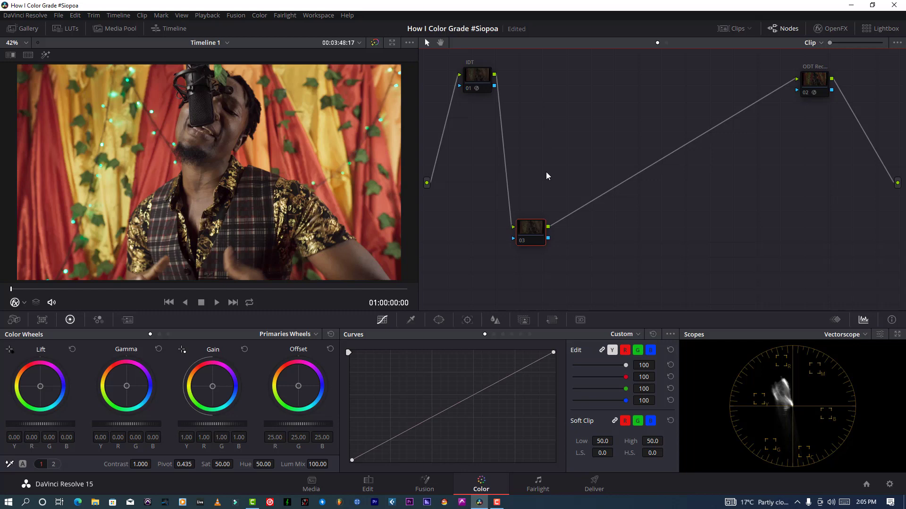
{"action": "left_click_drag", "start_coordinate": [823, 83], "coordinate": [689, 83]}
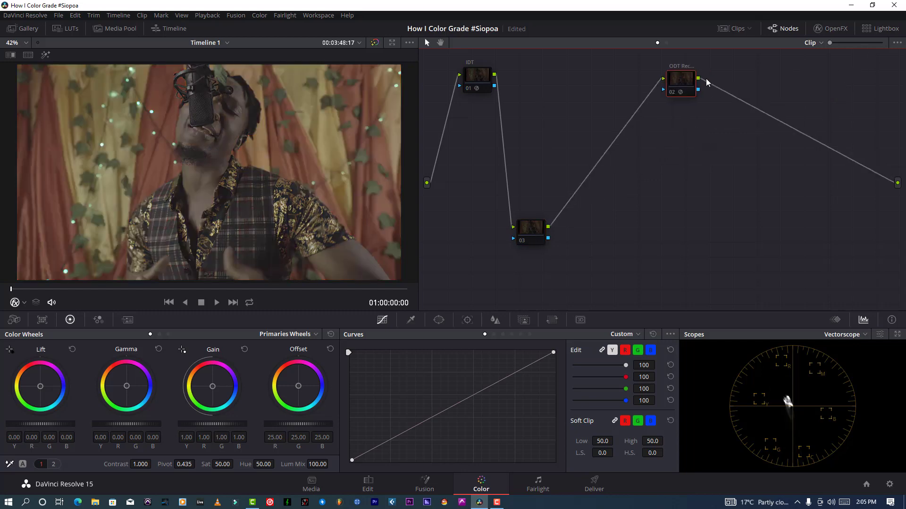
{"action": "right_click", "coordinate": [683, 81]}
{"action": "mouse_move", "coordinate": [712, 129]}
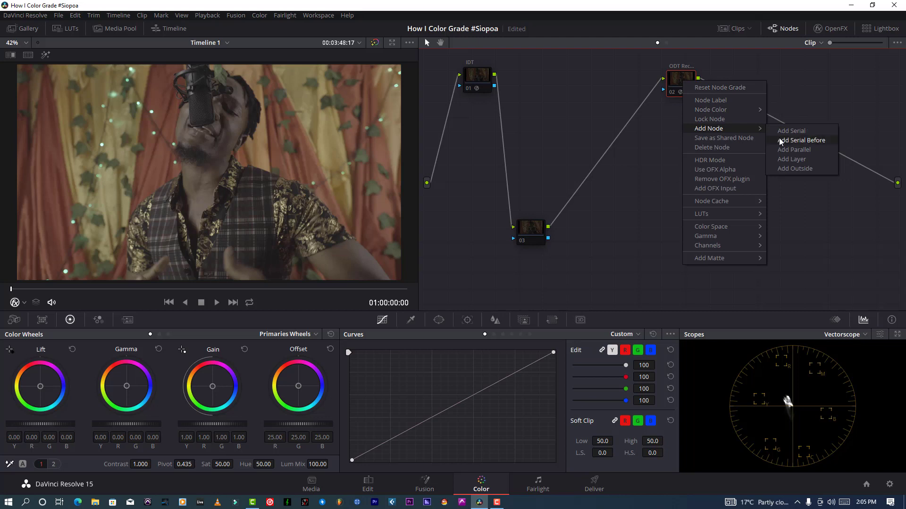
{"action": "left_click", "coordinate": [794, 136]}
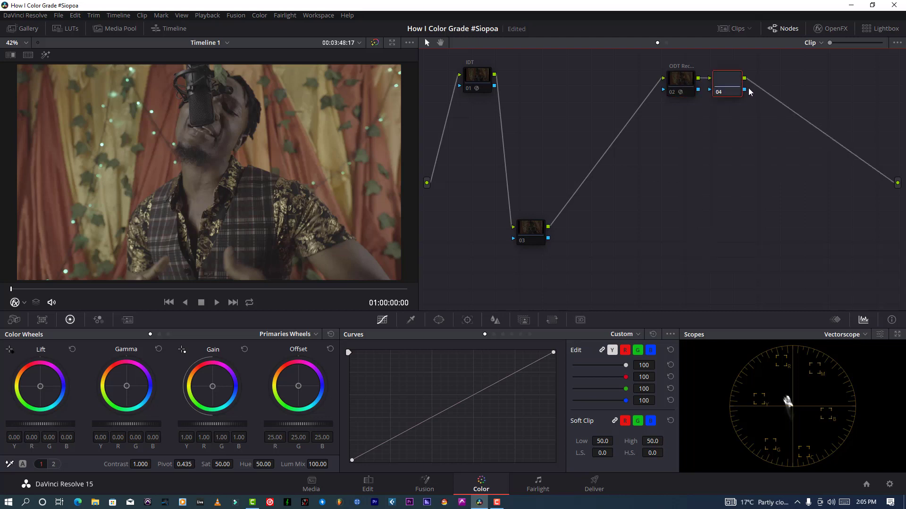
- Place node 04 below the ODT node and apply an ACES Transform effect to it
{"action": "left_click", "coordinate": [823, 29]}
{"action": "left_click_drag", "start_coordinate": [683, 94], "coordinate": [663, 189]}
{"action": "left_click_drag", "start_coordinate": [754, 239], "coordinate": [668, 194]}
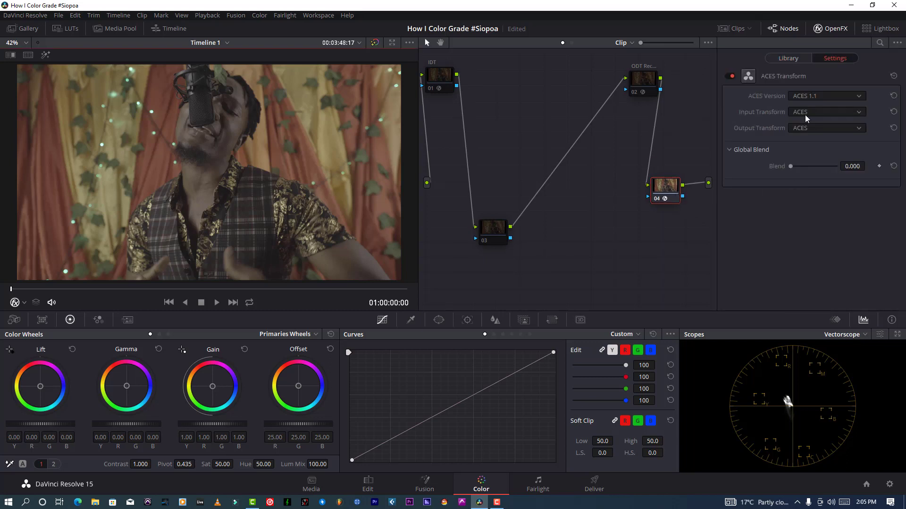
- Set the input transform of node 04's ACES Transform to Sony SLog2 (Daylight)
{"action": "left_click", "coordinate": [808, 113]}
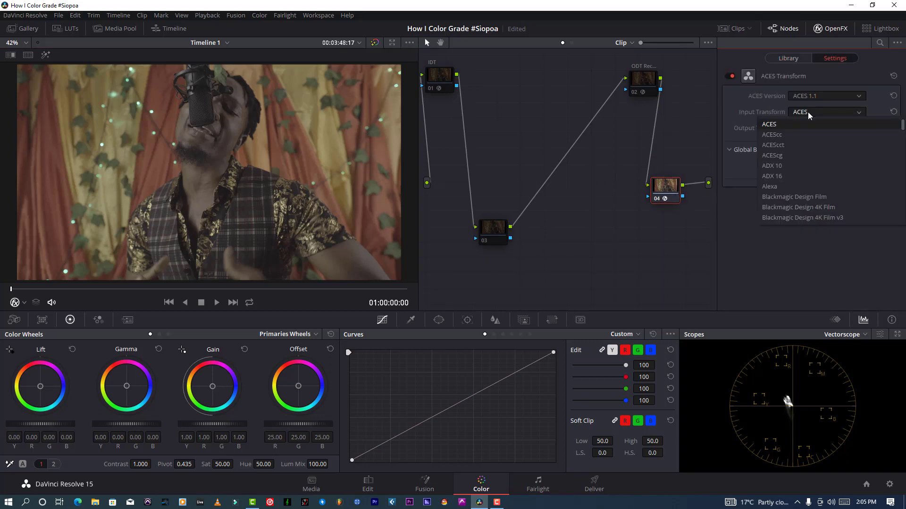
{"action": "key", "text": "s"}
{"action": "key", "text": "s"}
{"action": "scroll", "coordinate": [800, 187], "scroll_direction": "down", "scroll_amount": 2}
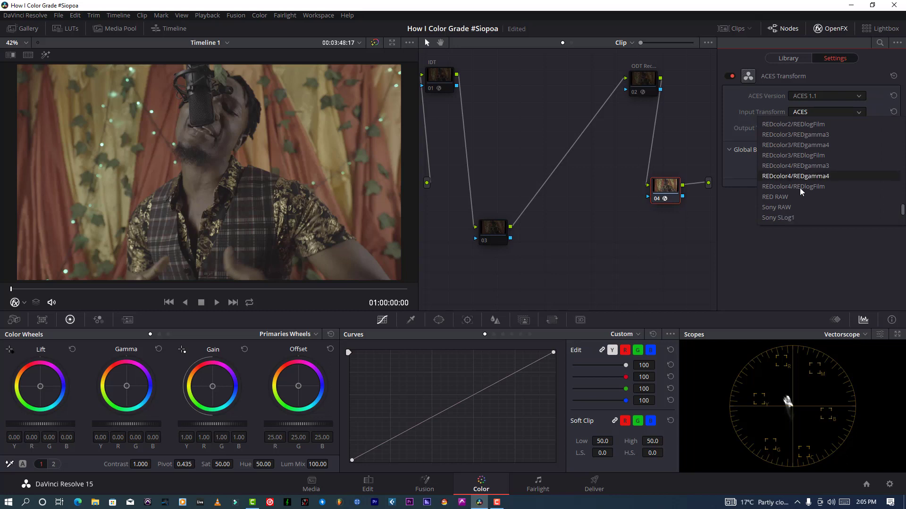
{"action": "left_click", "coordinate": [805, 168]}
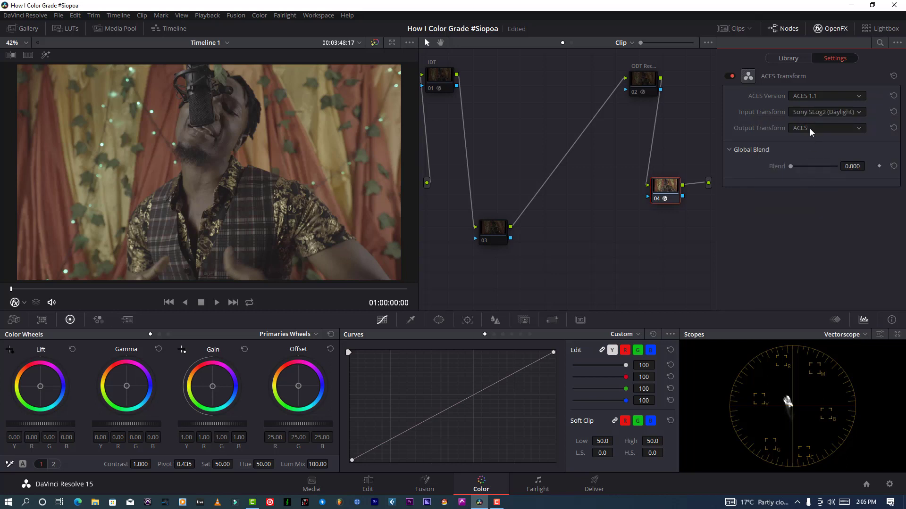
- Set the output transform of node 04's ACES Transform to Rec.709
{"action": "left_click", "coordinate": [810, 129]}
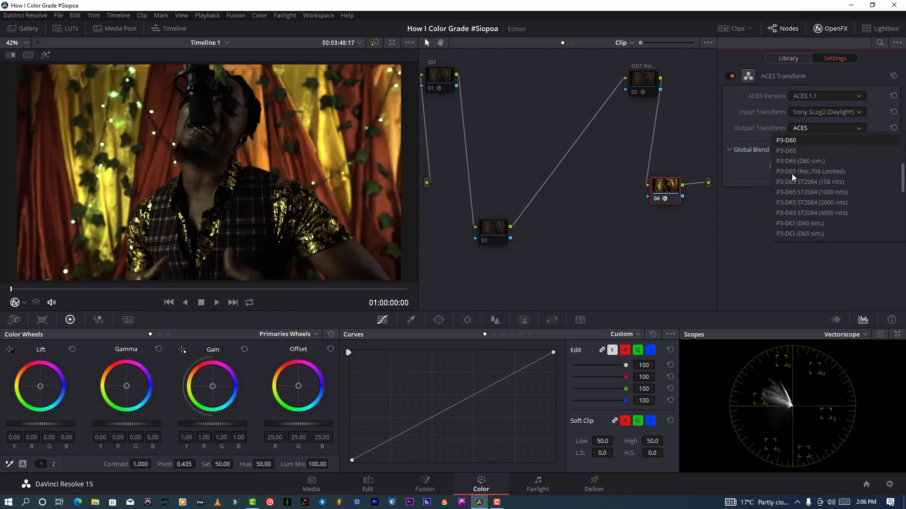
{"action": "key", "text": "r"}
{"action": "key", "text": "r"}
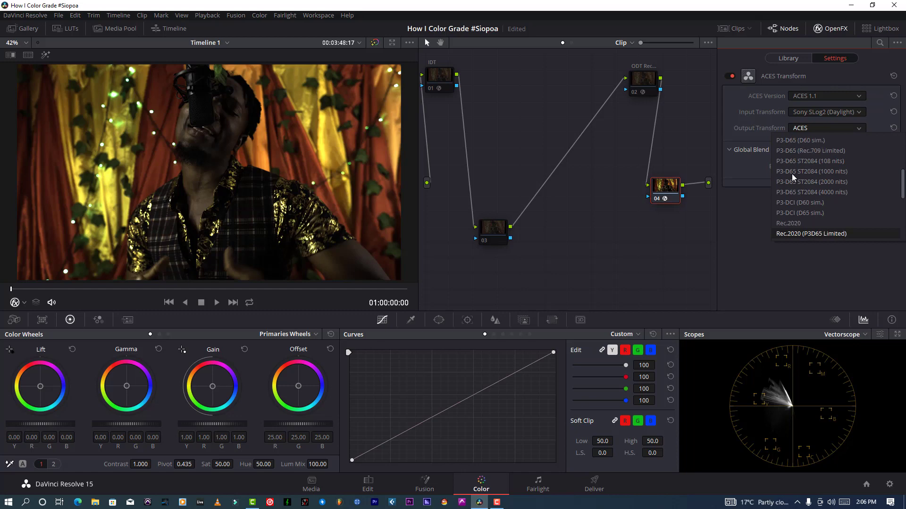
{"action": "scroll", "coordinate": [798, 195], "scroll_direction": "down", "scroll_amount": 4}
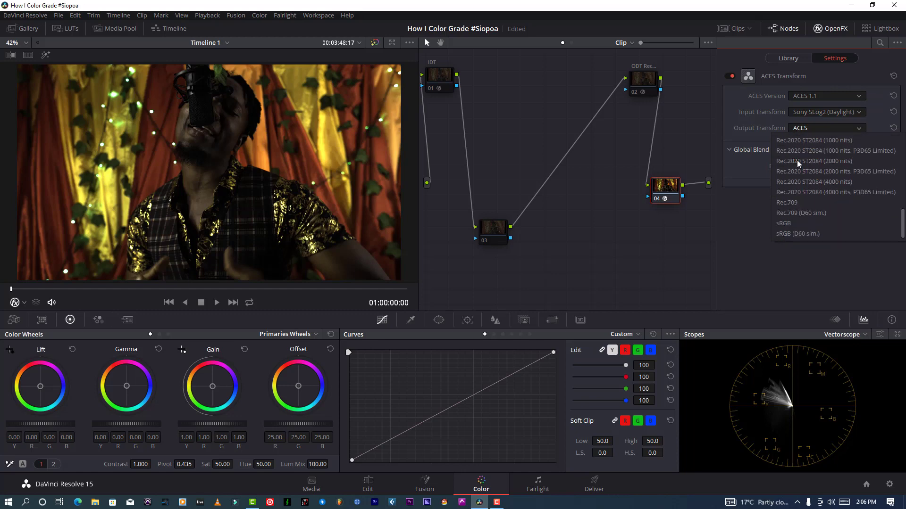
{"action": "left_click", "coordinate": [800, 203]}
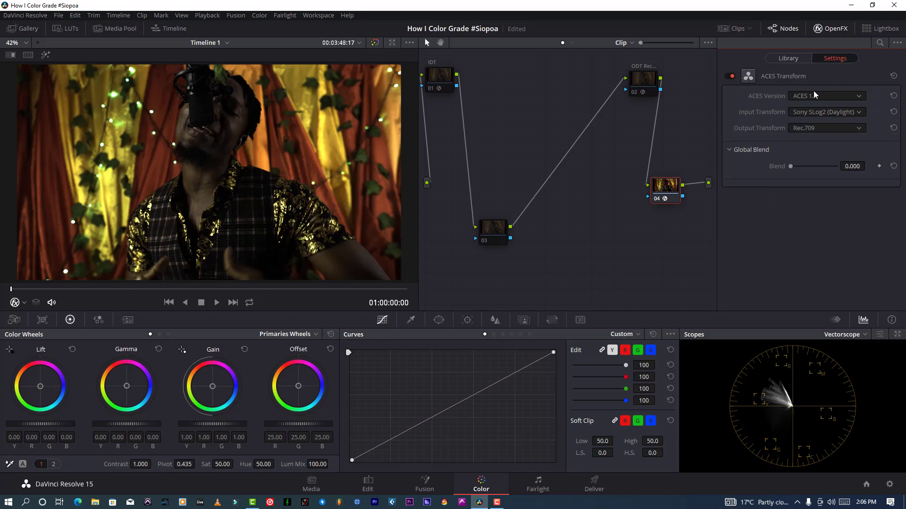
- Move node 04 closer to the graph's output, disable it and enable the IDT and ODT nodes to compare both conversions
{"action": "left_click", "coordinate": [832, 30]}
{"action": "left_click_drag", "start_coordinate": [704, 194], "coordinate": [776, 140]}
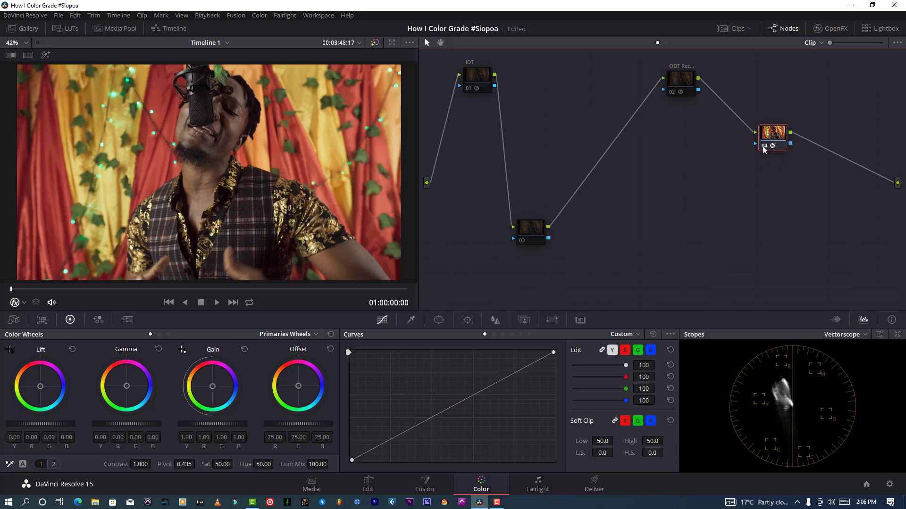
{"action": "key", "text": "ctrl+d"}
{"action": "left_click_drag", "start_coordinate": [725, 81], "coordinate": [466, 81]}
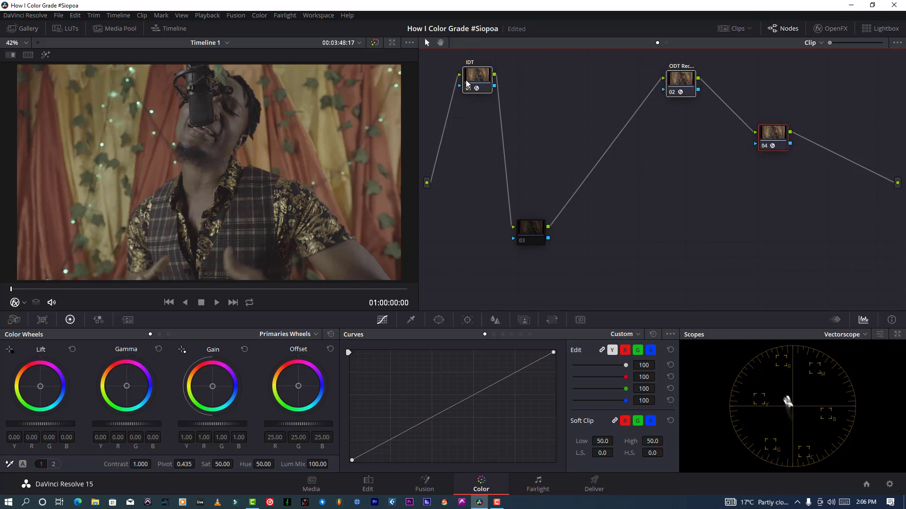
{"action": "left_click", "coordinate": [764, 147]}
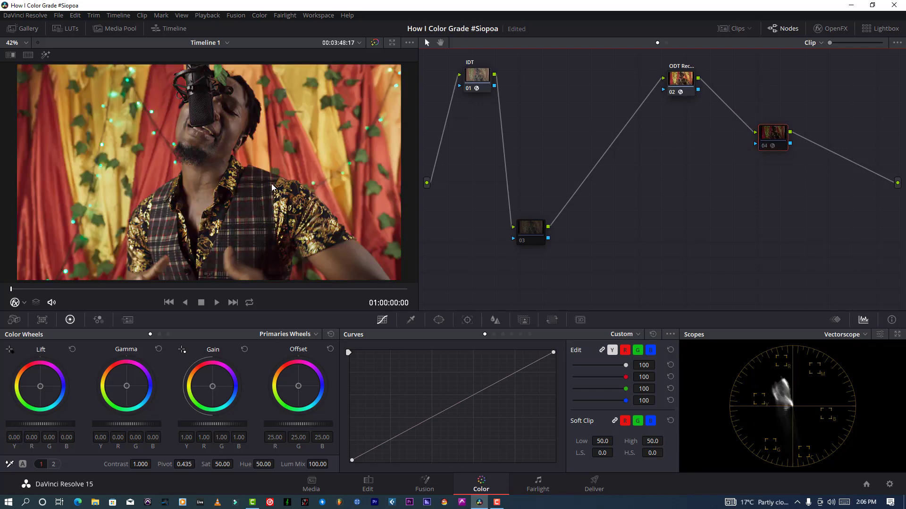
- Inspect the clip in the viewer, then disable the IDT and ODT nodes and enable node 04 to compare both conversions
{"action": "scroll", "coordinate": [202, 158], "scroll_direction": "up", "scroll_amount": 7}
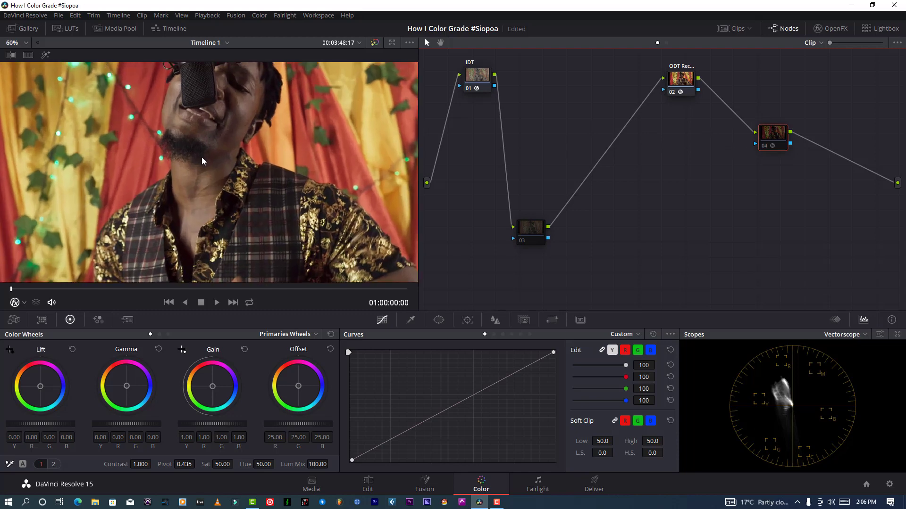
{"action": "scroll", "coordinate": [202, 160], "scroll_direction": "down", "scroll_amount": 6}
{"action": "scroll", "coordinate": [203, 182], "scroll_direction": "down", "scroll_amount": 2}
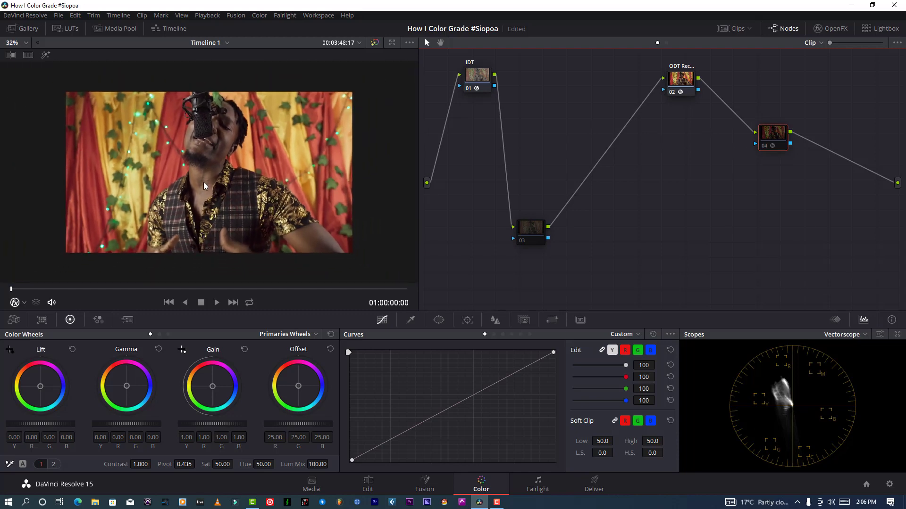
{"action": "scroll", "coordinate": [203, 182], "scroll_direction": "up", "scroll_amount": 3}
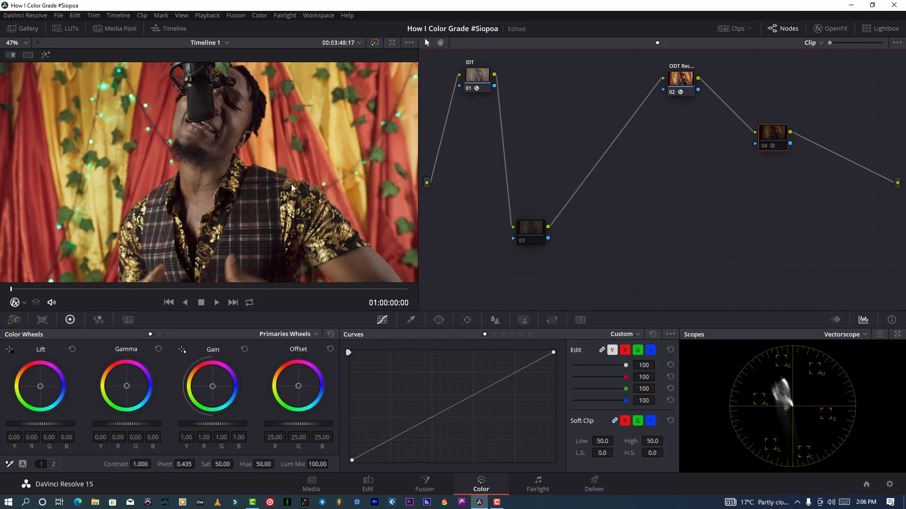
{"action": "scroll", "coordinate": [282, 166], "scroll_direction": "down", "scroll_amount": 1}
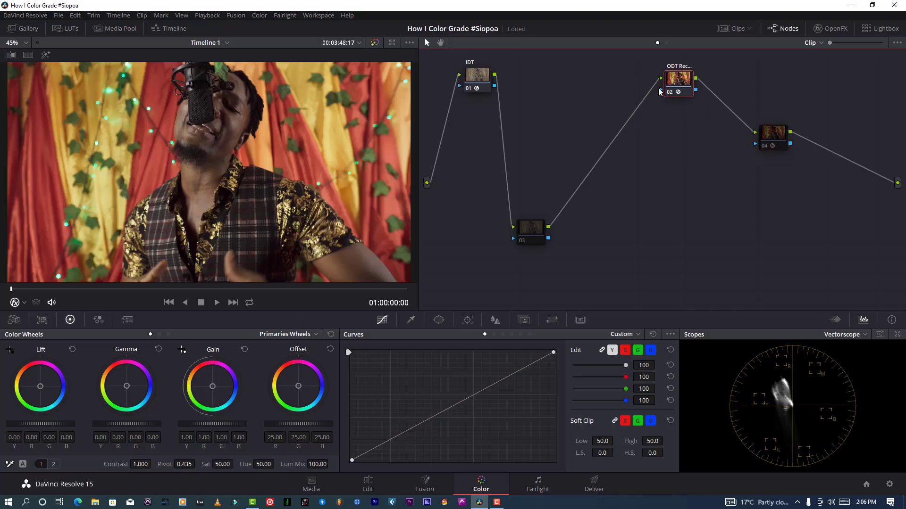
{"action": "left_click_drag", "start_coordinate": [666, 75], "coordinate": [468, 92]}
{"action": "key", "text": "ctrl+d"}
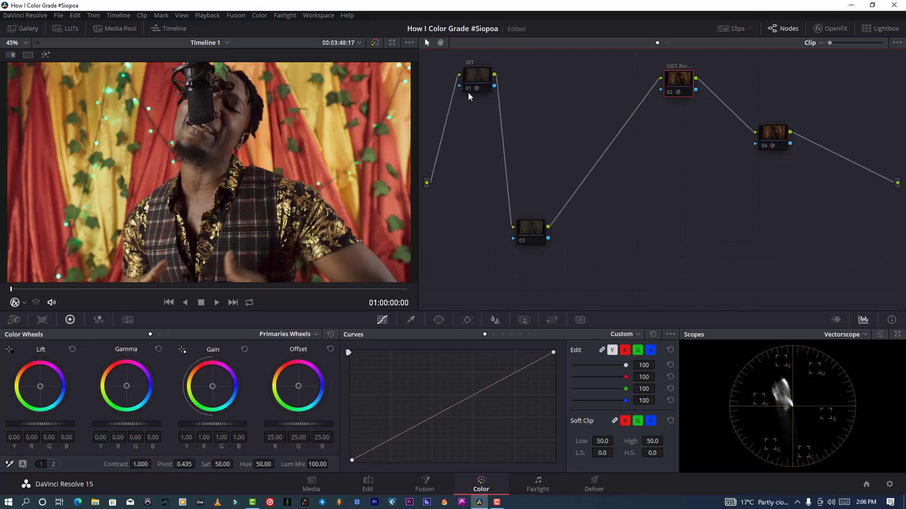
{"action": "left_click", "coordinate": [768, 143]}
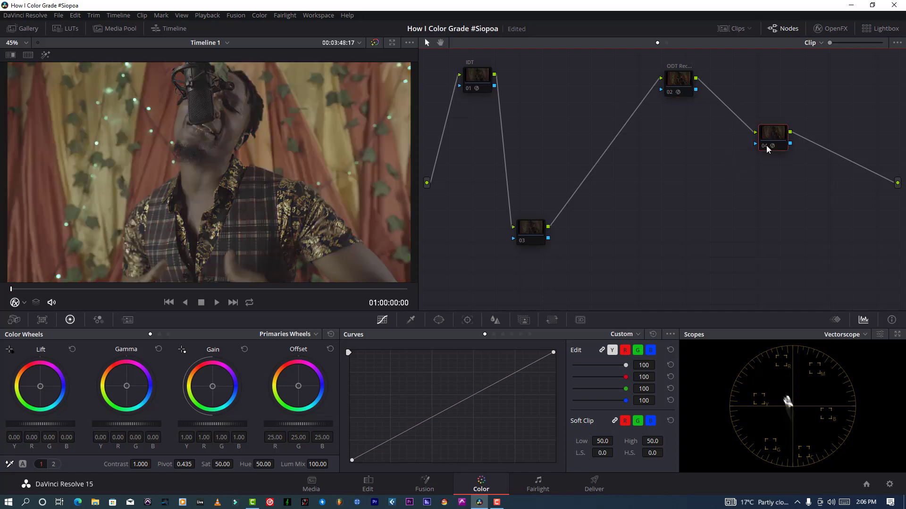
{"action": "key", "text": "ctrl+d"}
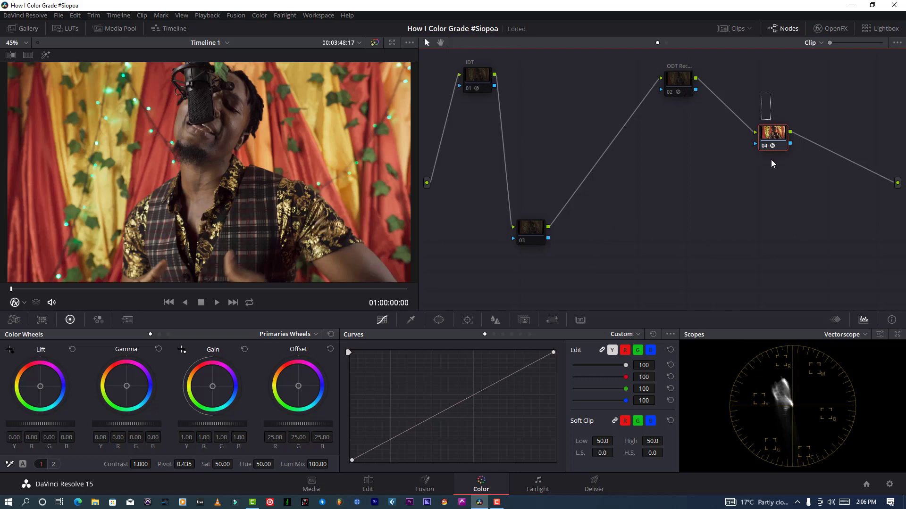
- Delete node 04, spread the remaining nodes apart with the ODT near the graph's output, and re-enable the IDT, ODT and node 03
{"action": "key", "text": "Delete"}
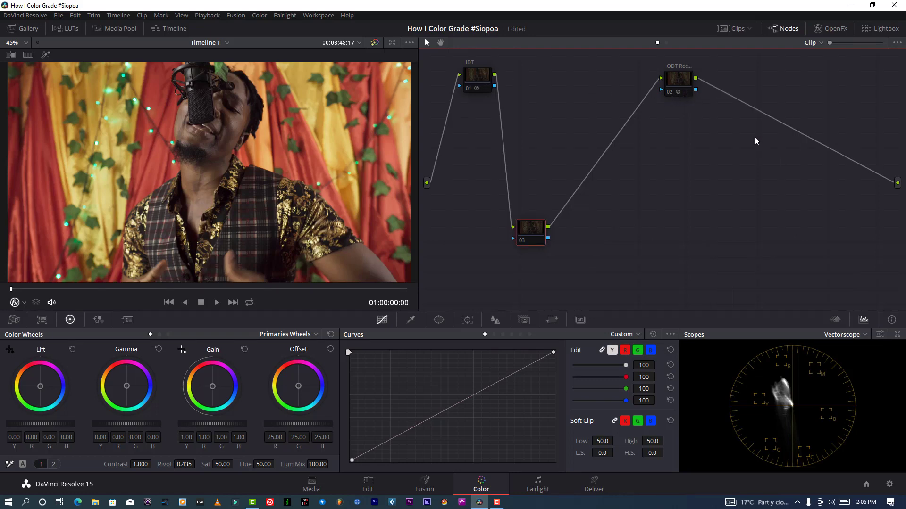
{"action": "left_click_drag", "start_coordinate": [684, 78], "coordinate": [831, 78]}
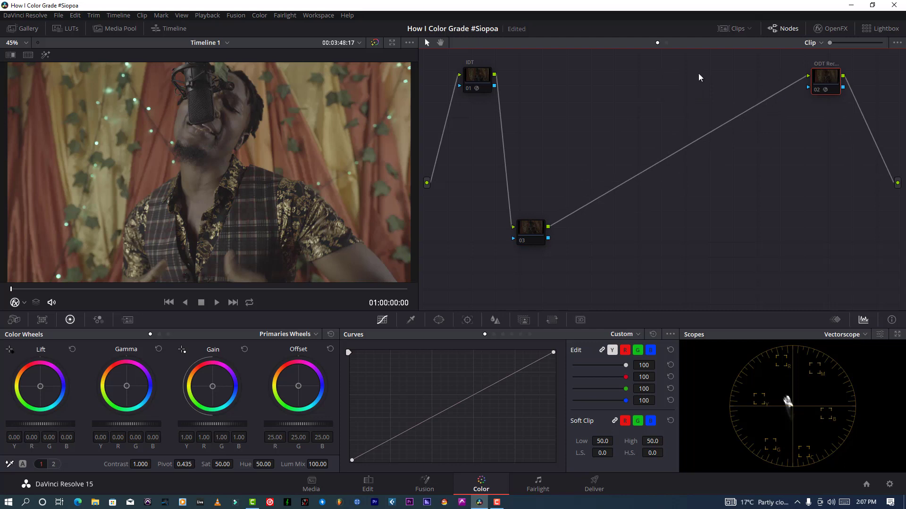
{"action": "left_click_drag", "start_coordinate": [473, 78], "coordinate": [449, 75]}
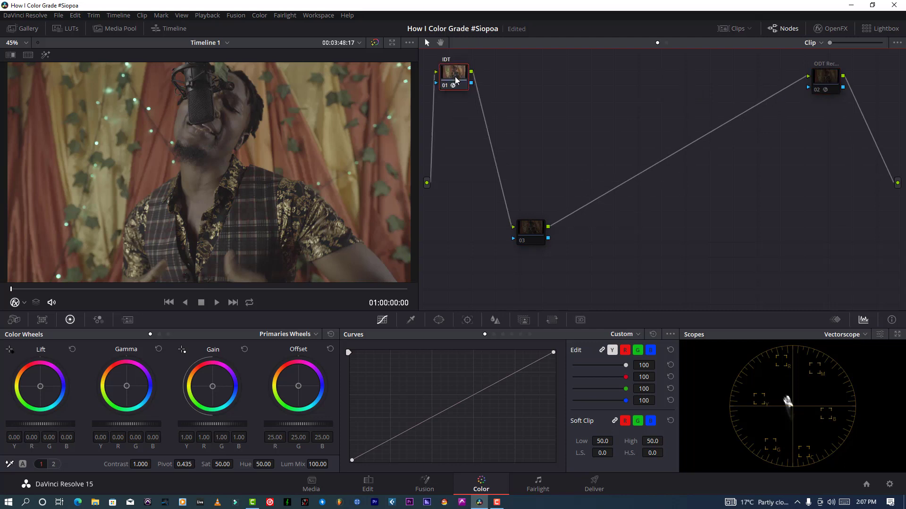
{"action": "scroll", "coordinate": [313, 150], "scroll_direction": "down", "scroll_amount": 2}
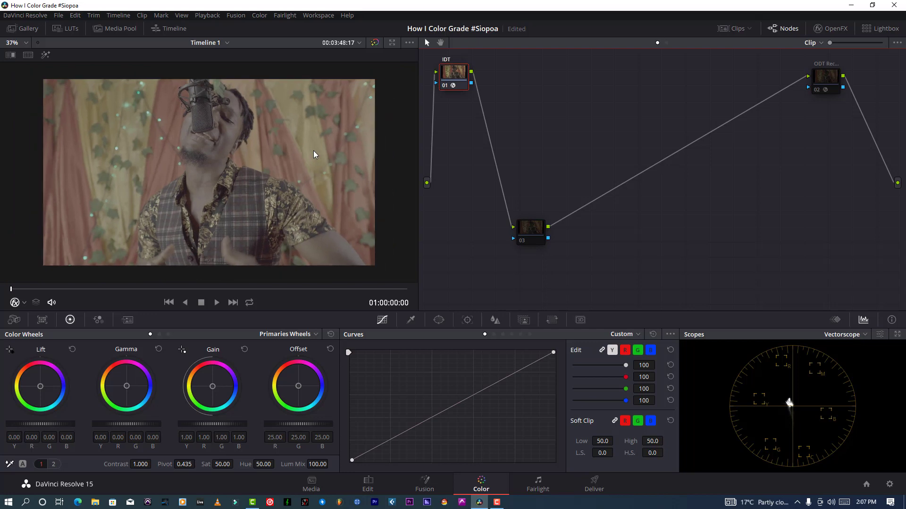
{"action": "left_click", "coordinate": [832, 77]}
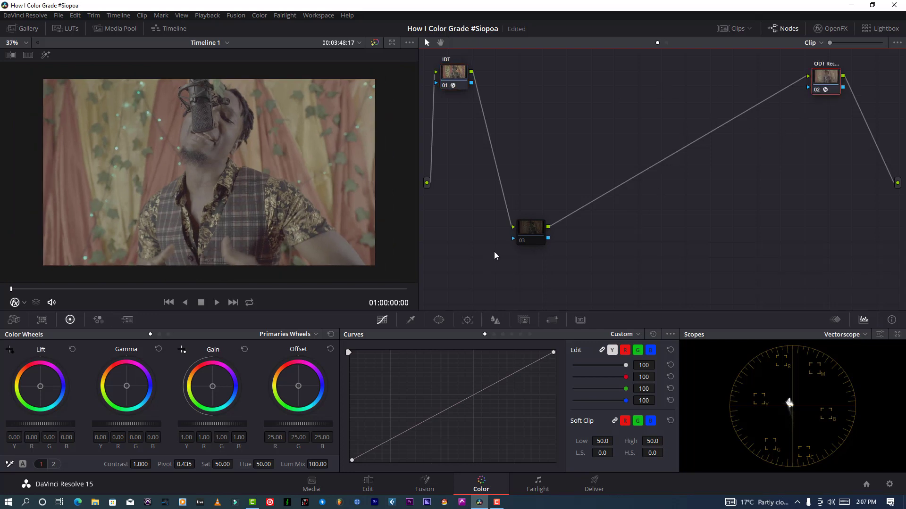
{"action": "left_click_drag", "start_coordinate": [527, 231], "coordinate": [502, 249]}
{"action": "scroll", "coordinate": [267, 212], "scroll_direction": "up", "scroll_amount": 1}
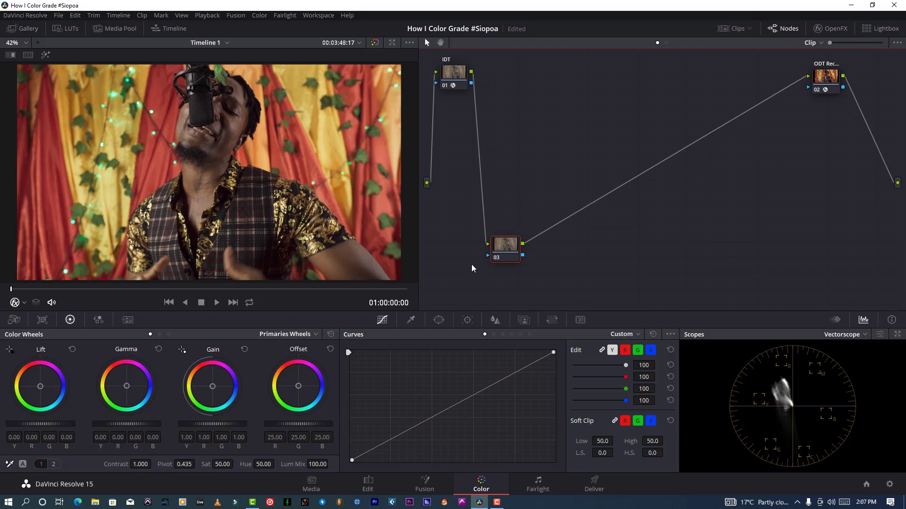
- Label node 03 EXPO
{"action": "right_click", "coordinate": [493, 248]}
{"action": "left_click", "coordinate": [514, 267]}
{"action": "type", "text": "EXPO"}
{"action": "key", "text": "Return"}
- Line up the IDT, EXPO and ODT nodes in a row with the ODT near the output, and save the project
{"action": "left_click_drag", "start_coordinate": [512, 255], "coordinate": [462, 89]}
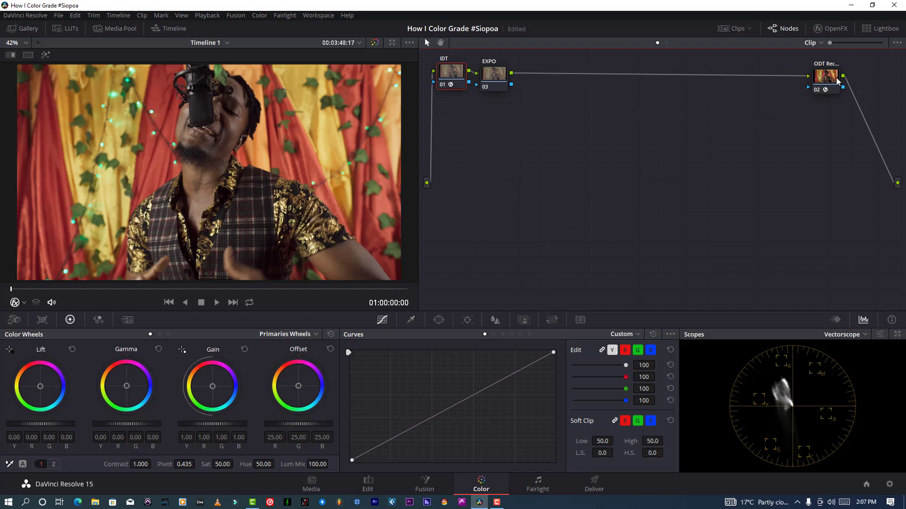
{"action": "left_click_drag", "start_coordinate": [837, 81], "coordinate": [847, 78]}
{"action": "left_click_drag", "start_coordinate": [495, 78], "coordinate": [501, 74]}
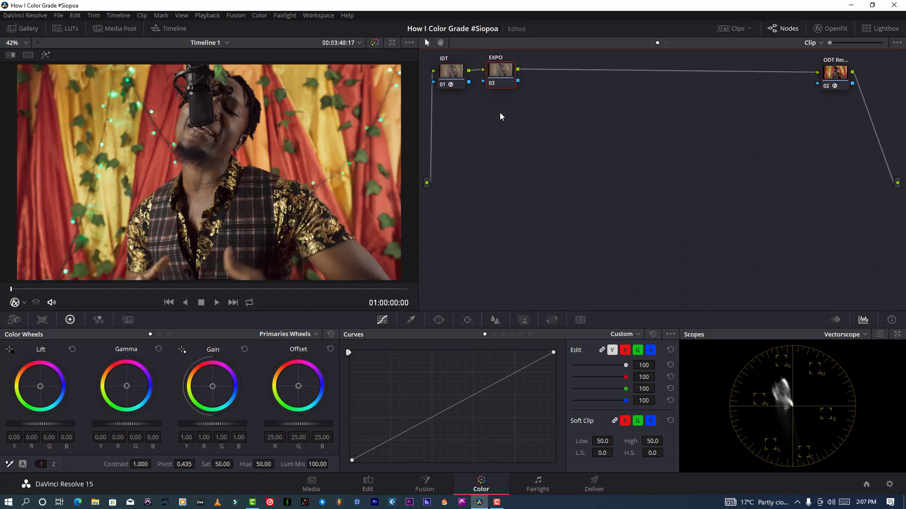
{"action": "key", "text": "ctrl+s"}
- Show the Waveform scope, set the EXPO node's offset to 28.25 for all channels, and compare the image with the node bypassed
{"action": "left_click", "coordinate": [836, 335]}
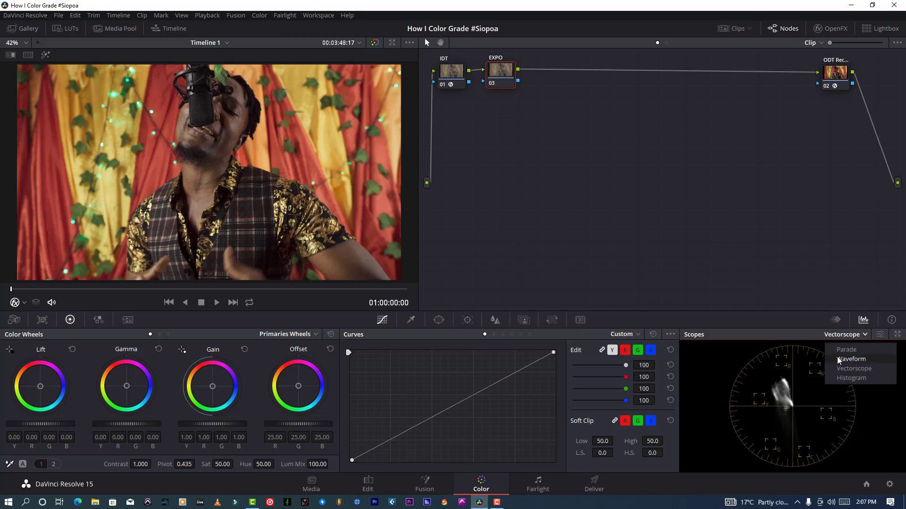
{"action": "left_click", "coordinate": [837, 357]}
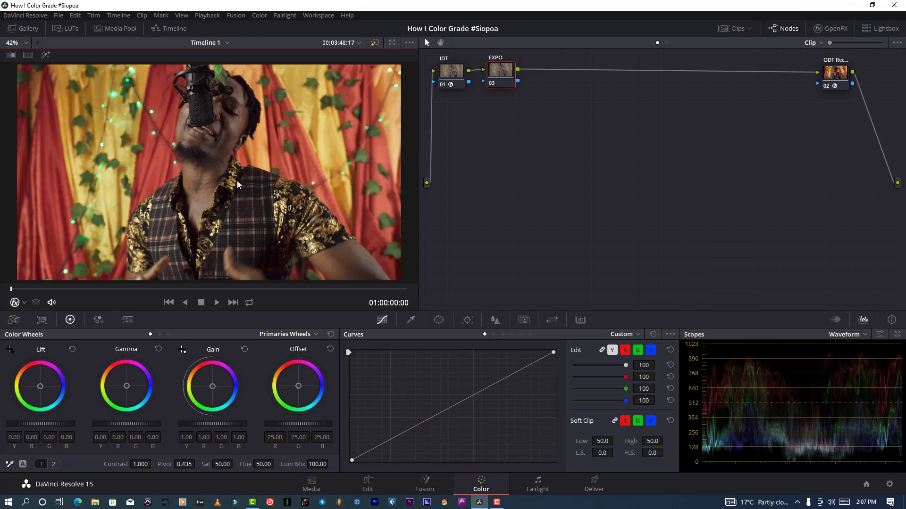
{"action": "left_click_drag", "start_coordinate": [293, 423], "coordinate": [306, 423]}
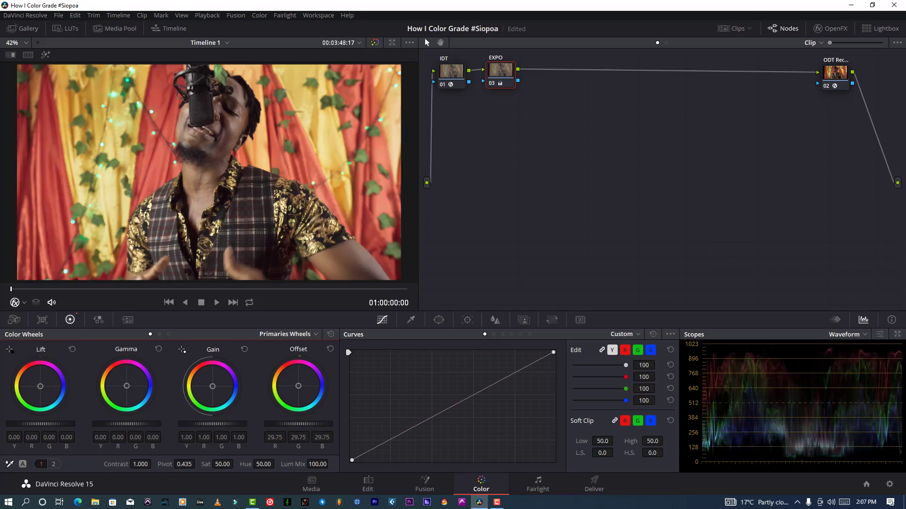
{"action": "left_click_drag", "start_coordinate": [306, 424], "coordinate": [289, 424]}
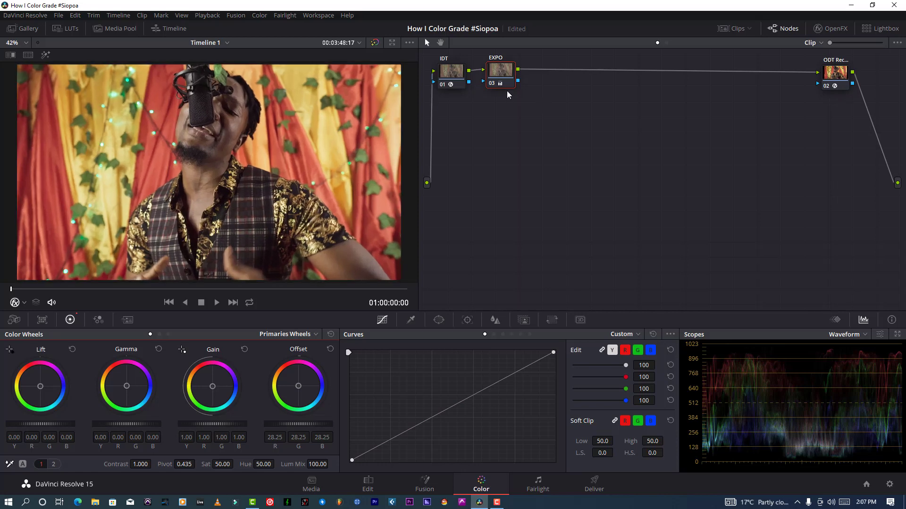
{"action": "left_click", "coordinate": [491, 84]}
{"action": "left_click", "coordinate": [491, 84]}
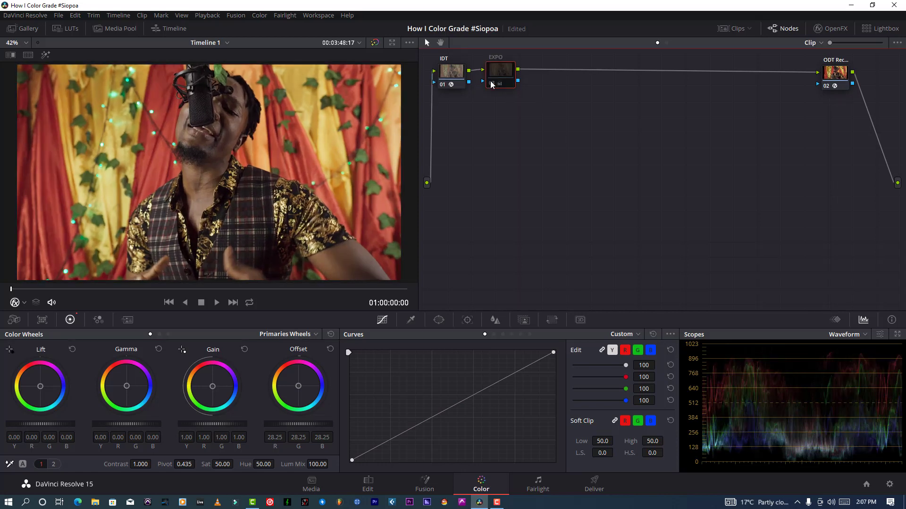
{"action": "left_click", "coordinate": [491, 84]}
- Add a serial node after the EXPO node and label it WB
{"action": "right_click", "coordinate": [503, 74]}
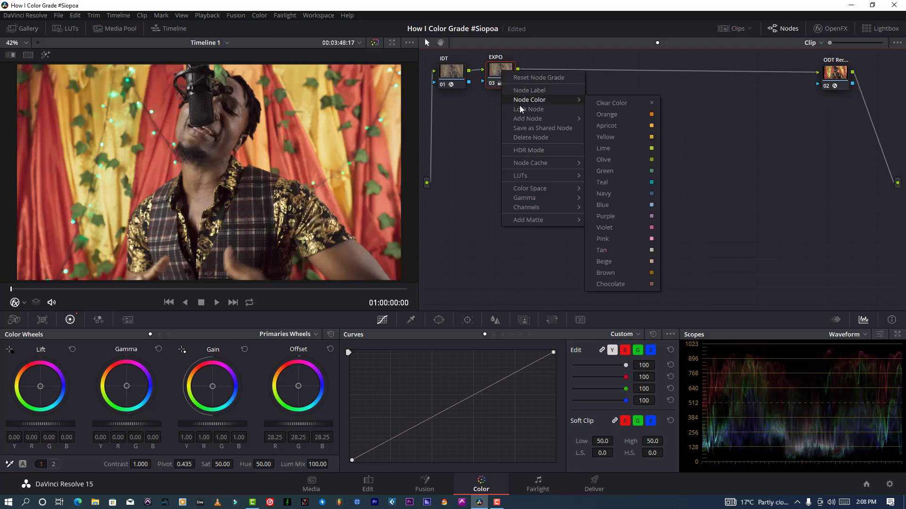
{"action": "mouse_move", "coordinate": [539, 119]}
{"action": "left_click", "coordinate": [612, 121]}
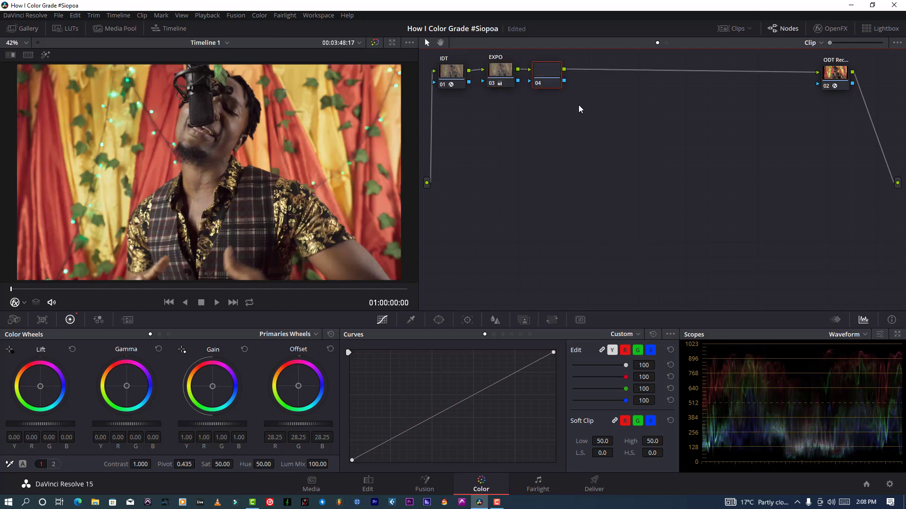
{"action": "right_click", "coordinate": [554, 77]}
{"action": "left_click", "coordinate": [582, 94]}
{"action": "key", "text": "Return"}
- Using the Vectorscope, cool the WB node's offset colour balance to red 22.23, green 25.23 and blue 28.45
{"action": "left_click", "coordinate": [852, 338]}
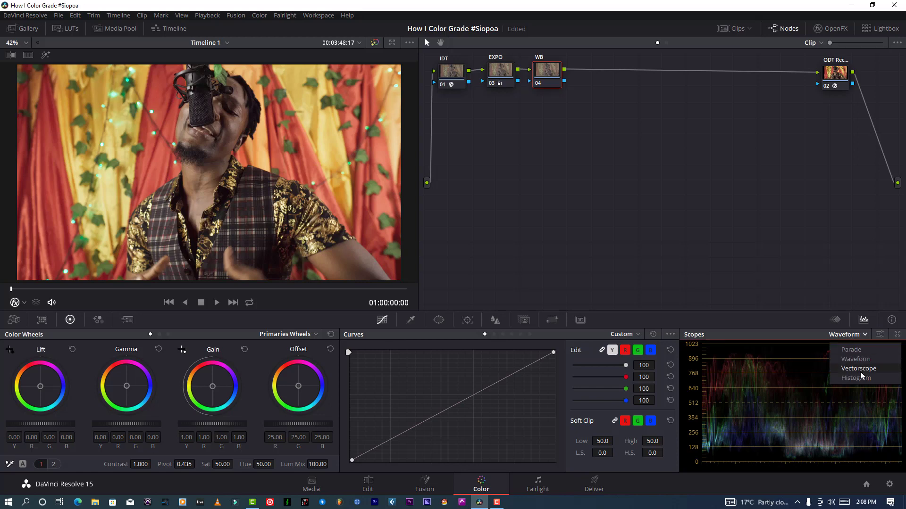
{"action": "left_click", "coordinate": [859, 366]}
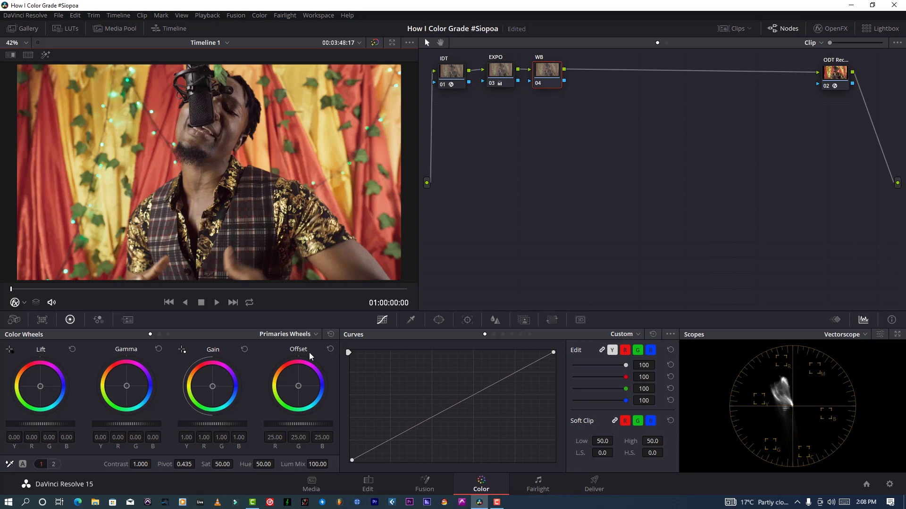
{"action": "left_click_drag", "start_coordinate": [299, 387], "coordinate": [301, 388]}
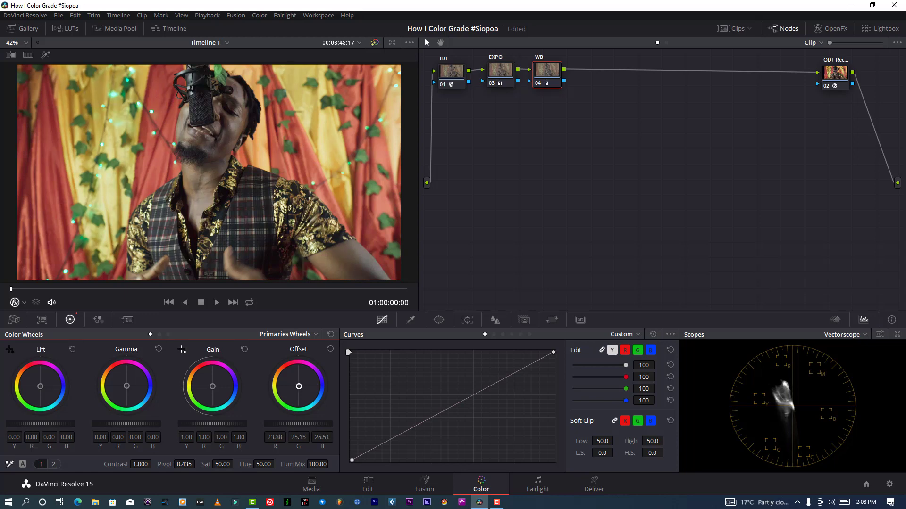
{"action": "left_click_drag", "start_coordinate": [299, 386], "coordinate": [300, 387]}
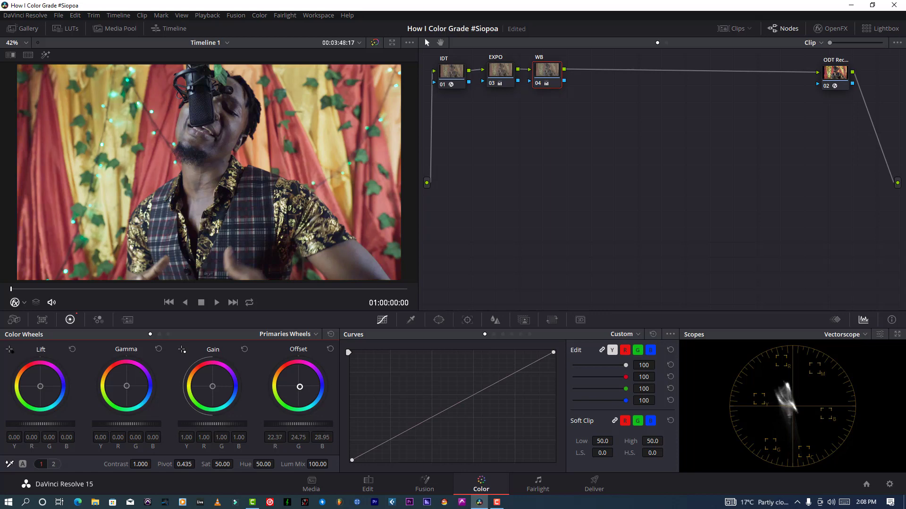
{"action": "left_click_drag", "start_coordinate": [300, 387], "coordinate": [300, 387]}
{"action": "left_click_drag", "start_coordinate": [300, 387], "coordinate": [300, 386]}
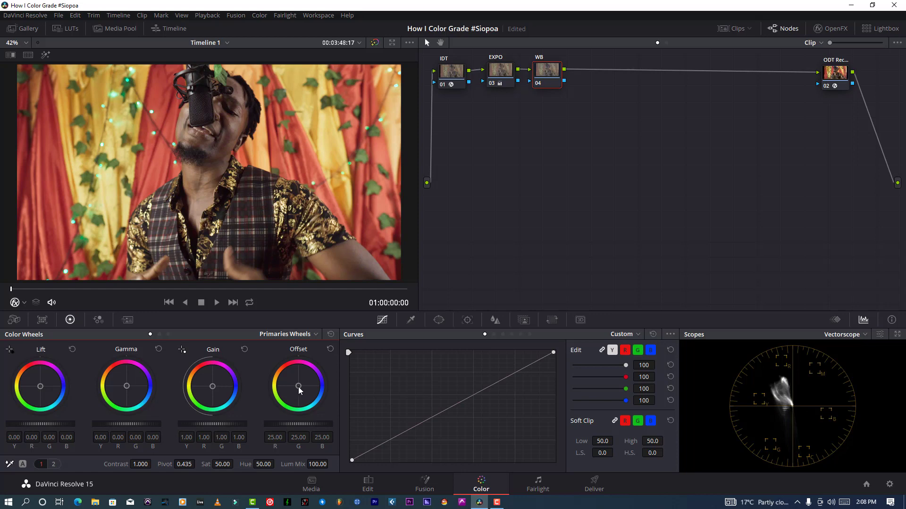
{"action": "left_click_drag", "start_coordinate": [299, 386], "coordinate": [299, 387]}
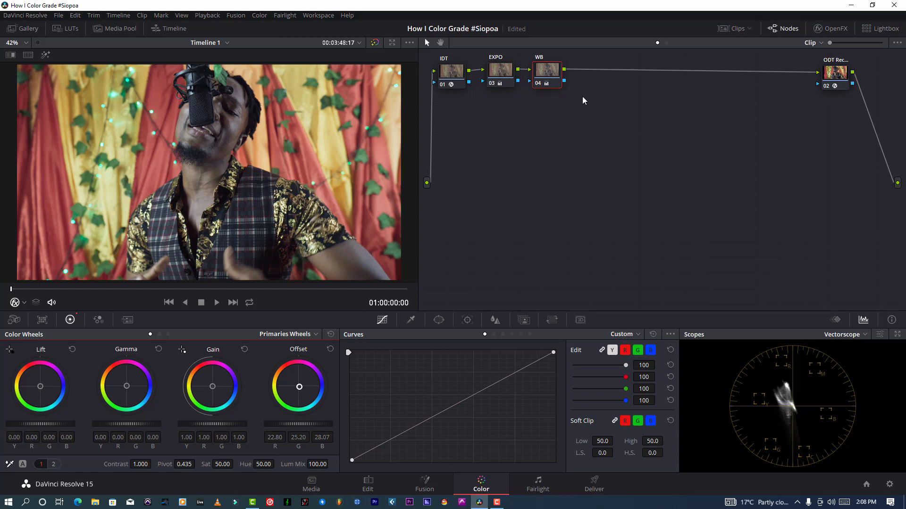
{"action": "left_click", "coordinate": [539, 85]}
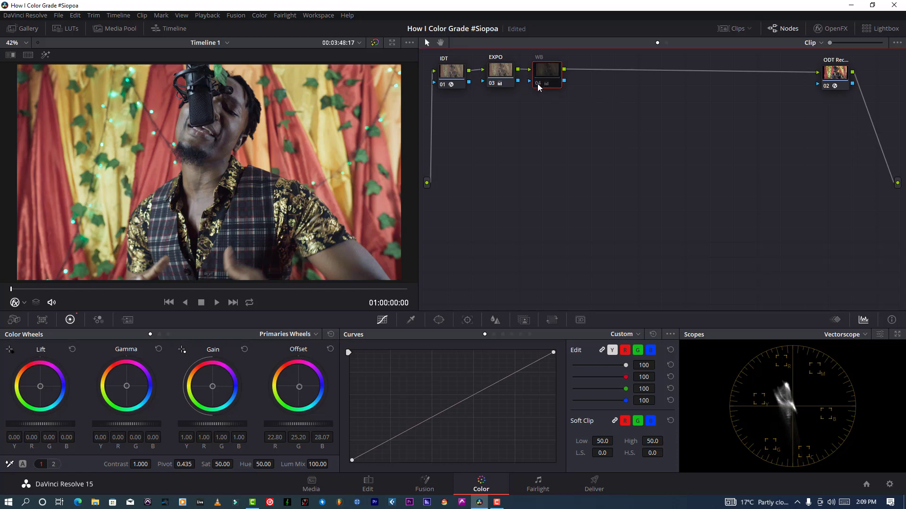
{"action": "left_click", "coordinate": [539, 85]}
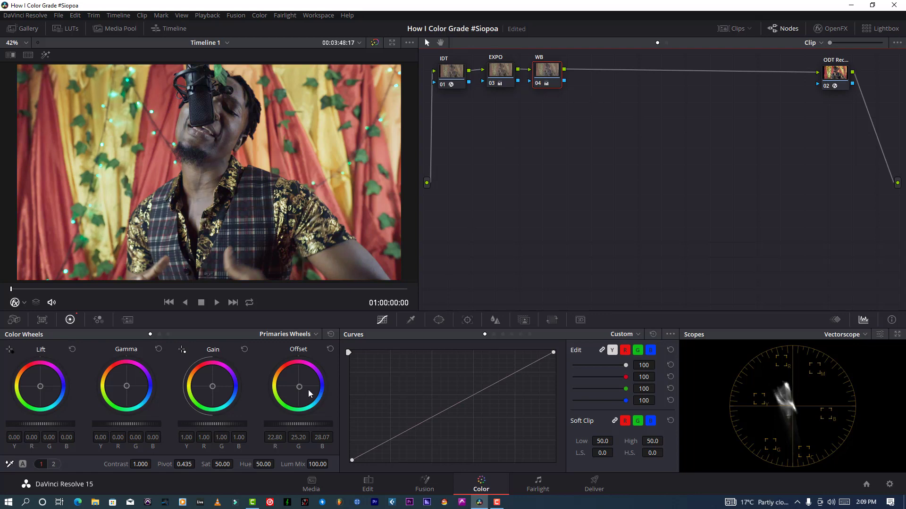
{"action": "left_click_drag", "start_coordinate": [302, 389], "coordinate": [305, 389]}
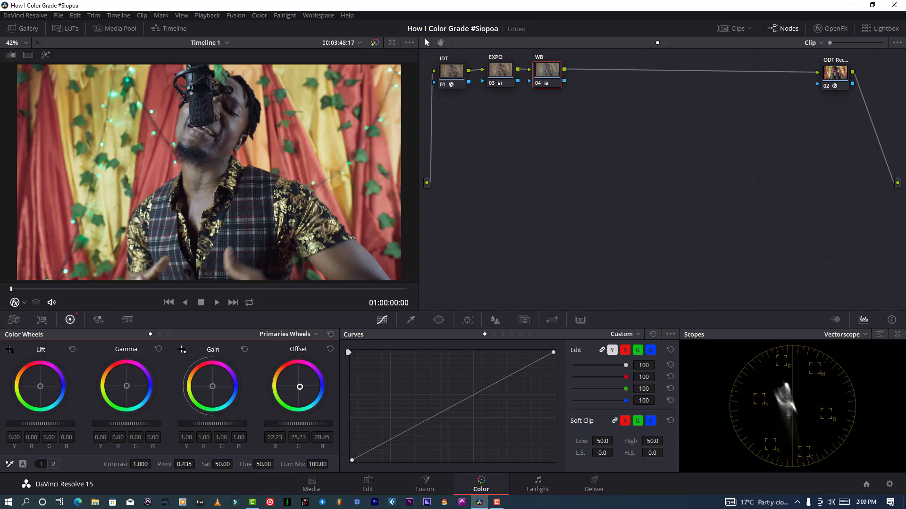
- Check the white balance on frames through to 01:00:09:11 and disable the WB node to compare the image without it
{"action": "left_click", "coordinate": [216, 289]}
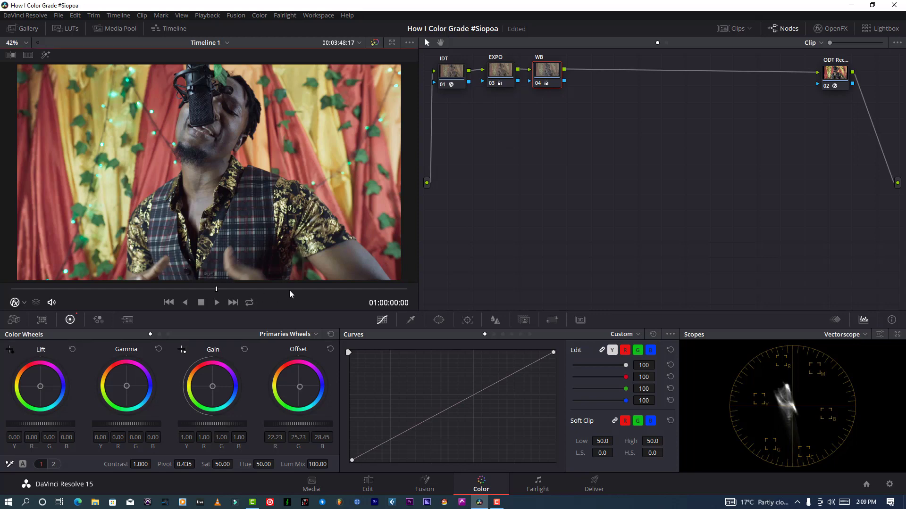
{"action": "left_click", "coordinate": [289, 289]}
{"action": "left_click", "coordinate": [363, 287]}
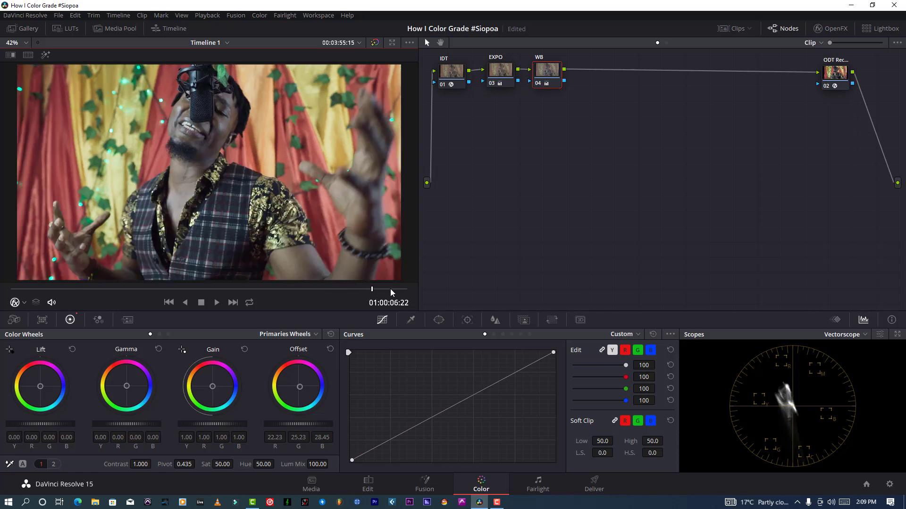
{"action": "left_click", "coordinate": [390, 289]}
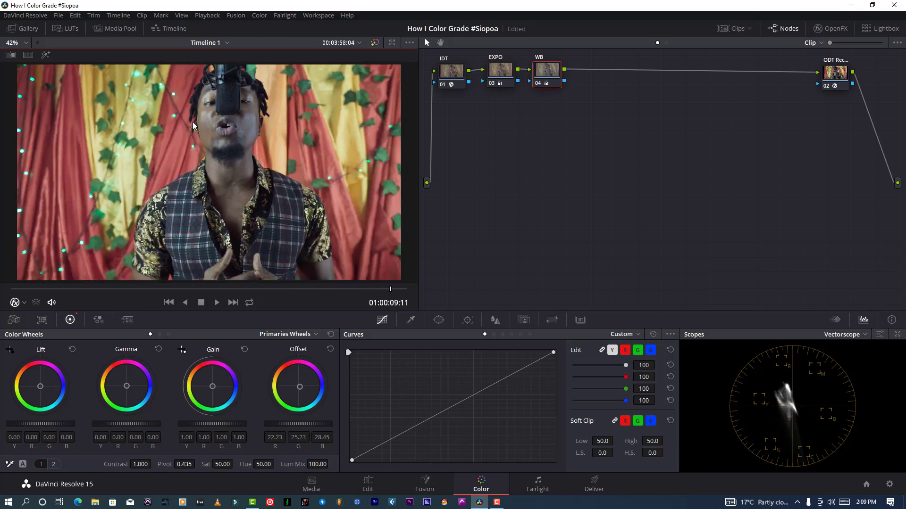
{"action": "left_click", "coordinate": [539, 85]}
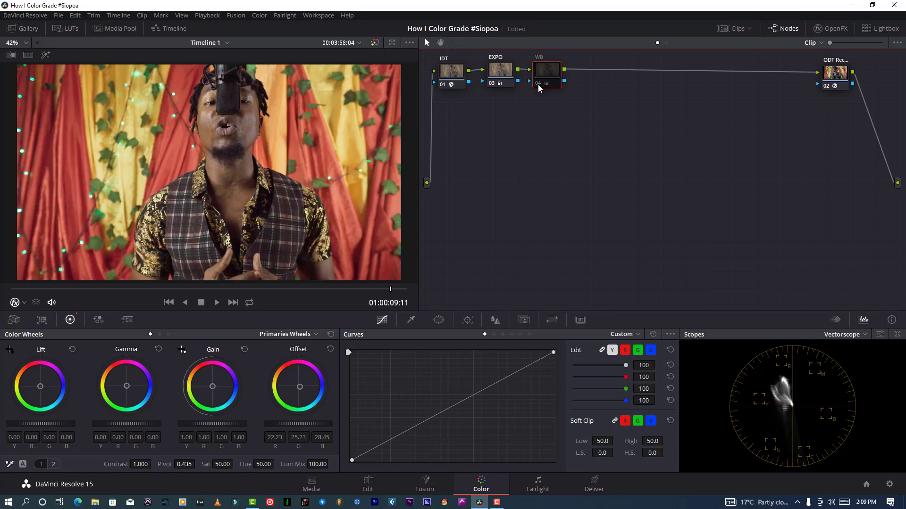
- Re-enable the WB node, and from the clip's first frame add a serial node labelled CURVE just before the ODT node
{"action": "key", "text": "ctrl+d"}
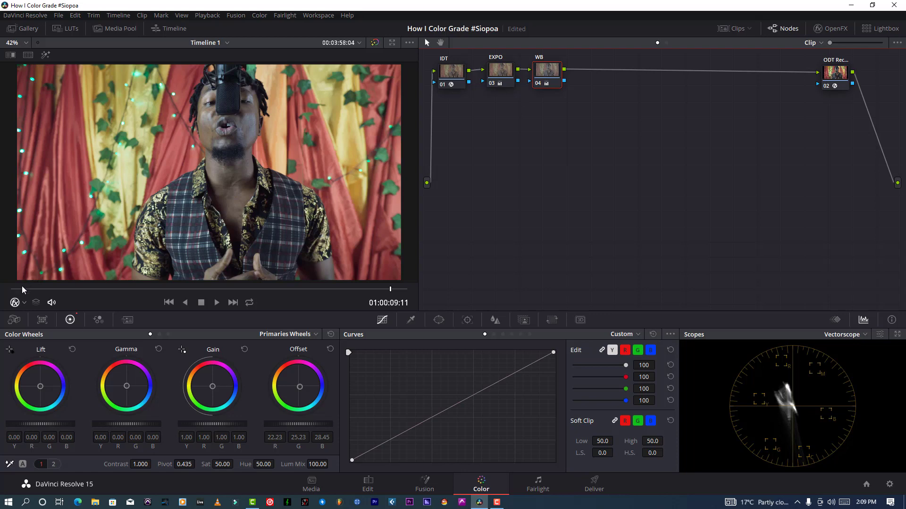
{"action": "left_click_drag", "start_coordinate": [21, 287], "coordinate": [1, 288]}
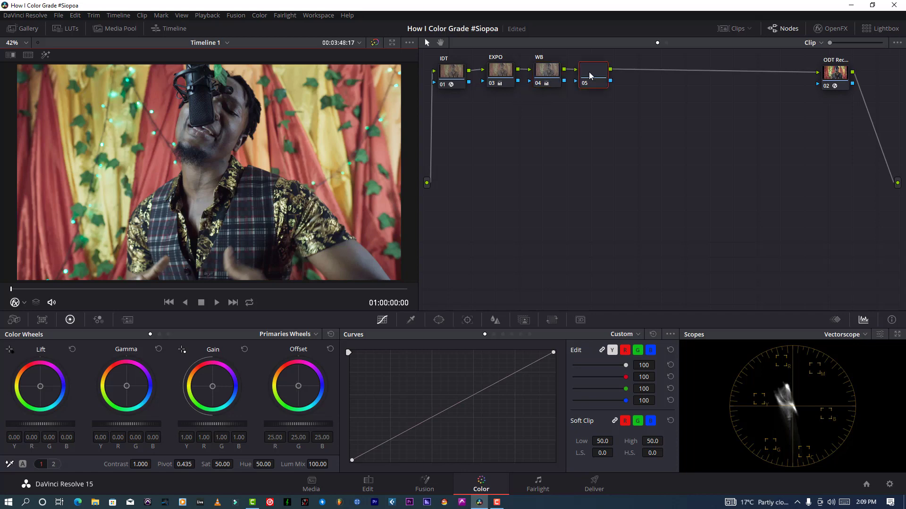
{"action": "key", "text": "alt+s"}
{"action": "left_click_drag", "start_coordinate": [682, 78], "coordinate": [766, 74]}
{"action": "right_click", "coordinate": [765, 76]}
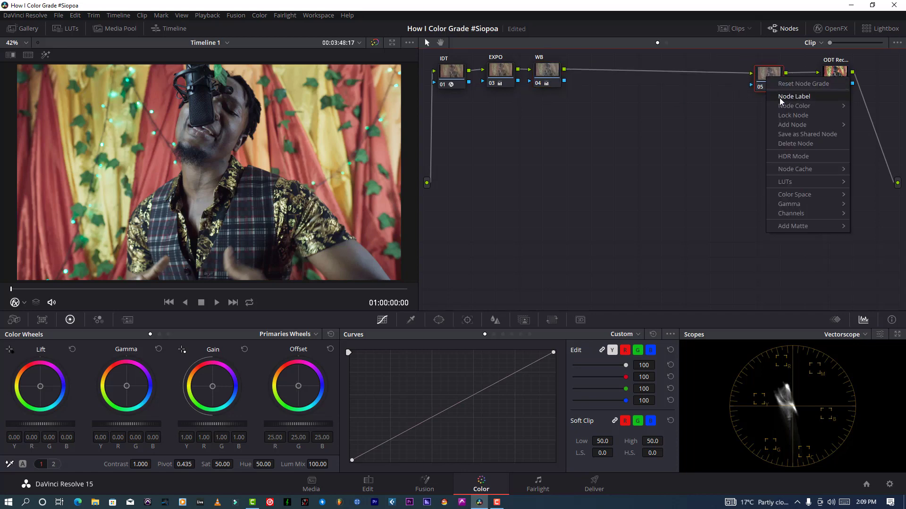
{"action": "left_click", "coordinate": [779, 98]}
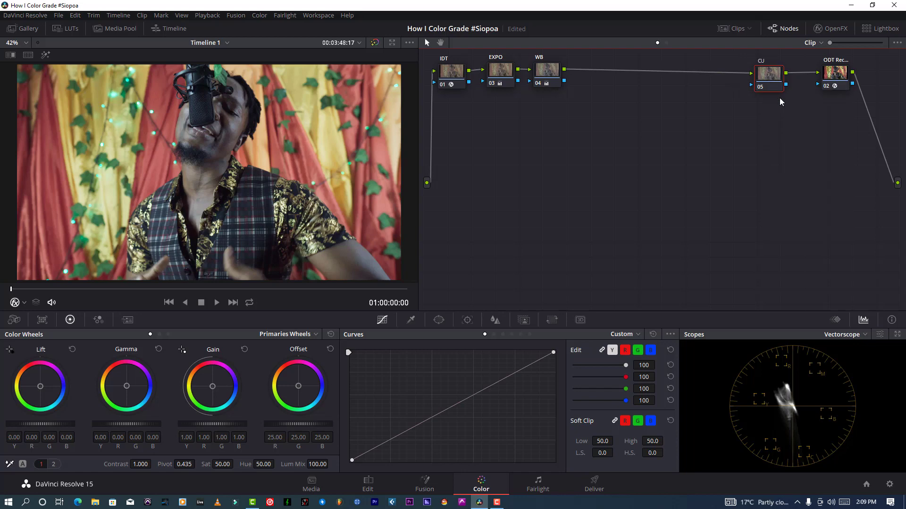
{"action": "type", "text": "CURVE"}
{"action": "key", "text": "Return"}
- Show the Waveform scope and shape the CURVE node's custom curve into an S with a lifted black point, lowered shadows and raised highlights
{"action": "left_click", "coordinate": [843, 336]}
{"action": "left_click", "coordinate": [851, 360]}
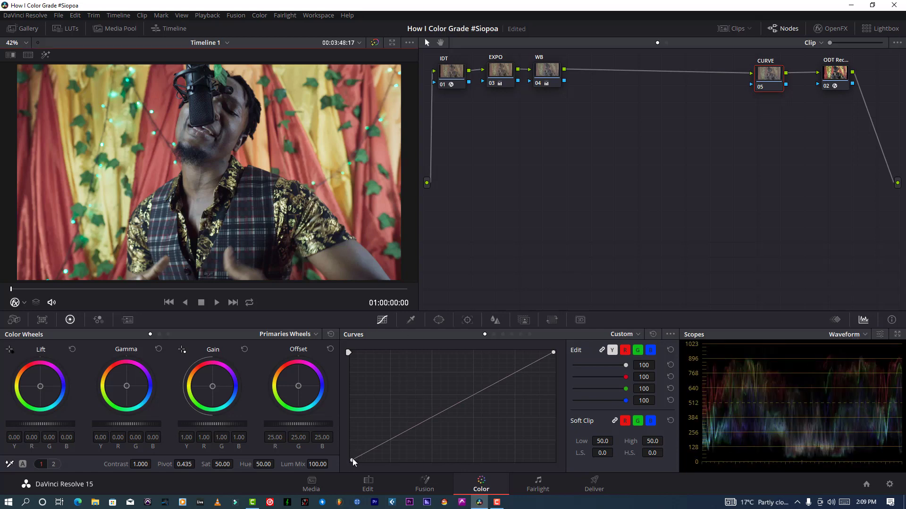
{"action": "left_click_drag", "start_coordinate": [352, 458], "coordinate": [375, 450]}
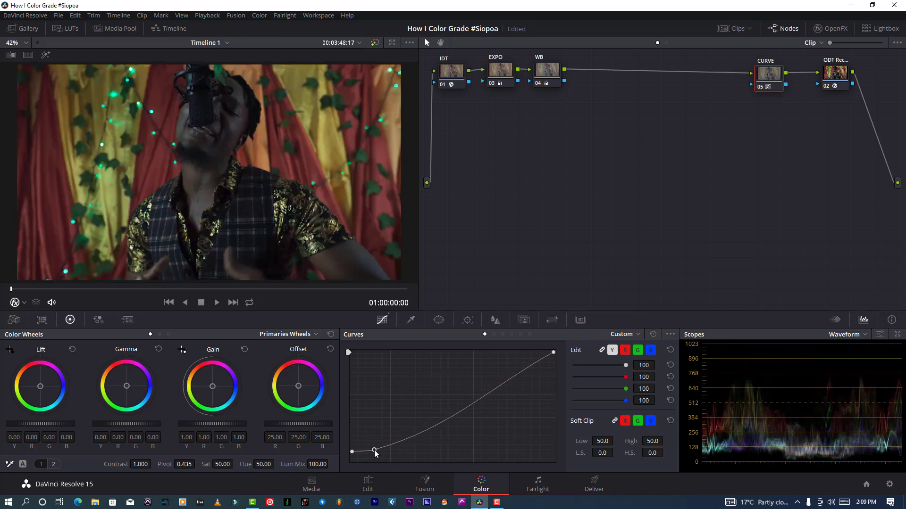
{"action": "left_click", "coordinate": [352, 453]}
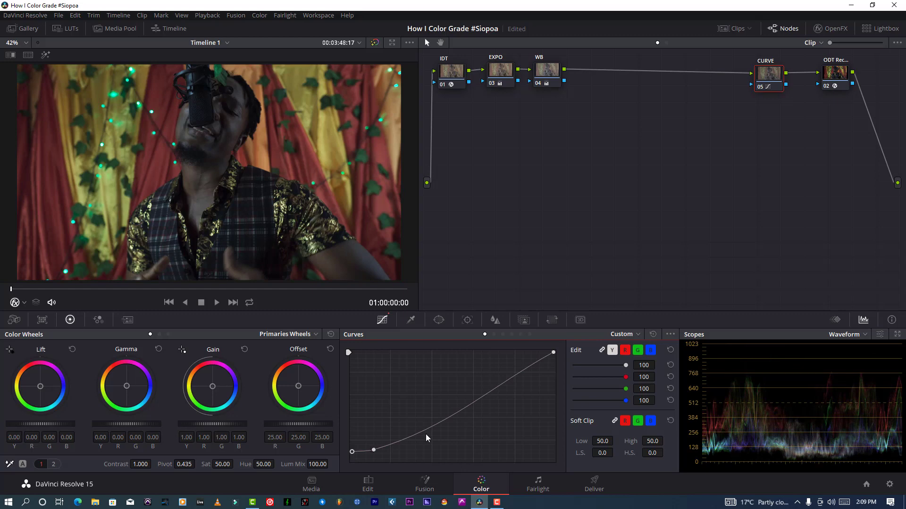
{"action": "left_click_drag", "start_coordinate": [471, 401], "coordinate": [496, 378]}
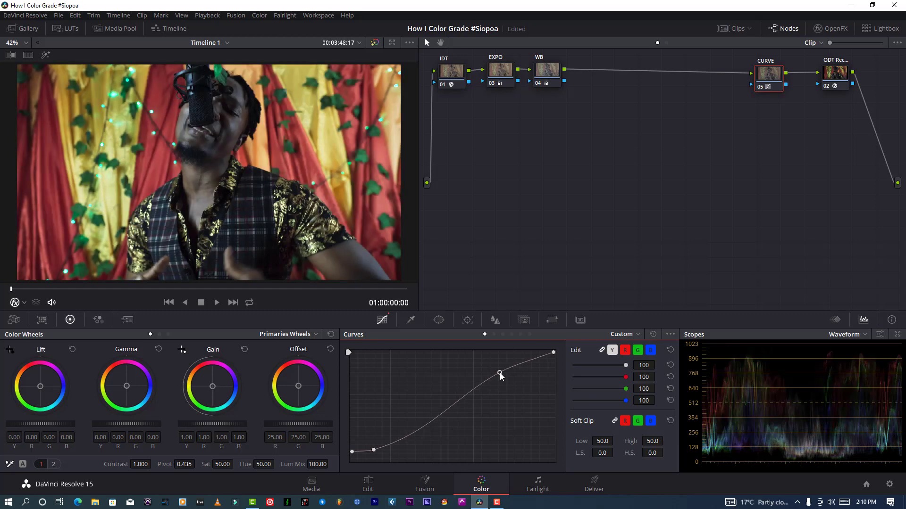
{"action": "left_click_drag", "start_coordinate": [499, 375], "coordinate": [502, 373]}
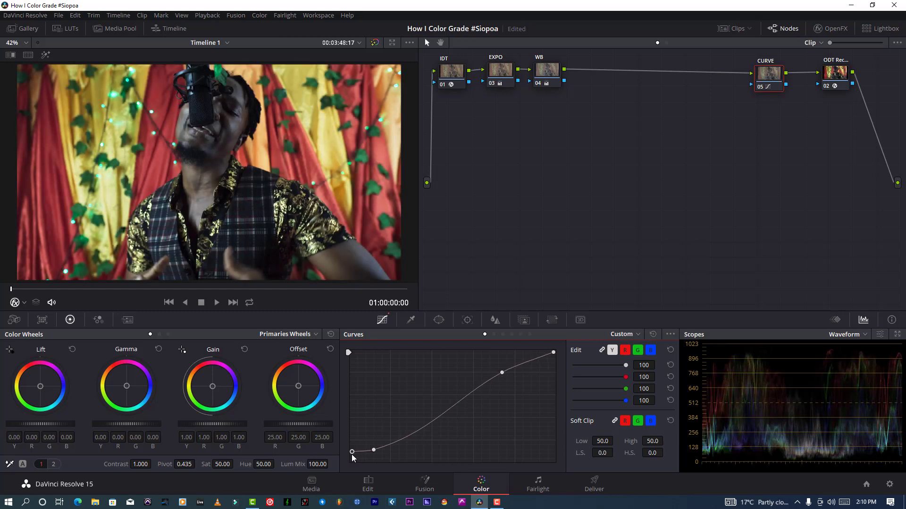
- Soften the CURVE node's contrast by slightly lowering its black, shadow and highlight points, and compare the image with the node bypassed
{"action": "left_click_drag", "start_coordinate": [352, 455], "coordinate": [352, 456]}
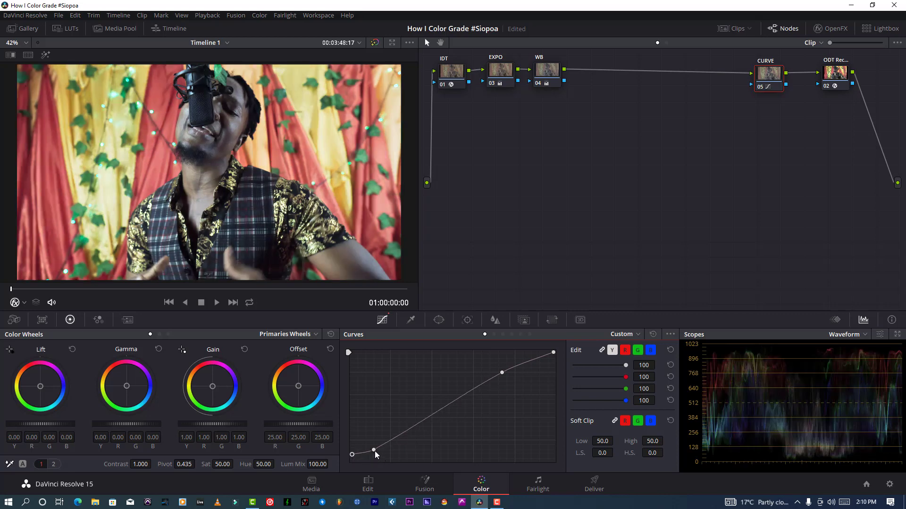
{"action": "left_click_drag", "start_coordinate": [373, 450], "coordinate": [375, 452]}
{"action": "left_click_drag", "start_coordinate": [502, 374], "coordinate": [500, 379]}
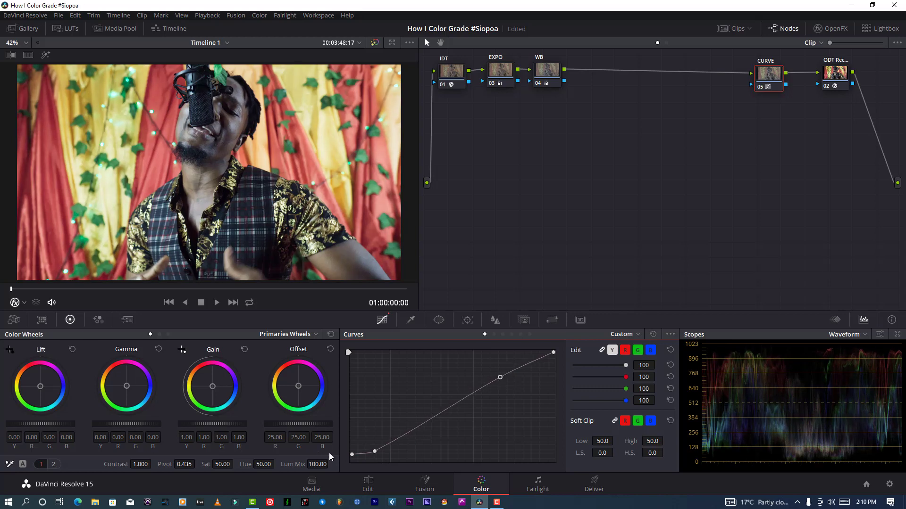
{"action": "left_click", "coordinate": [352, 455]}
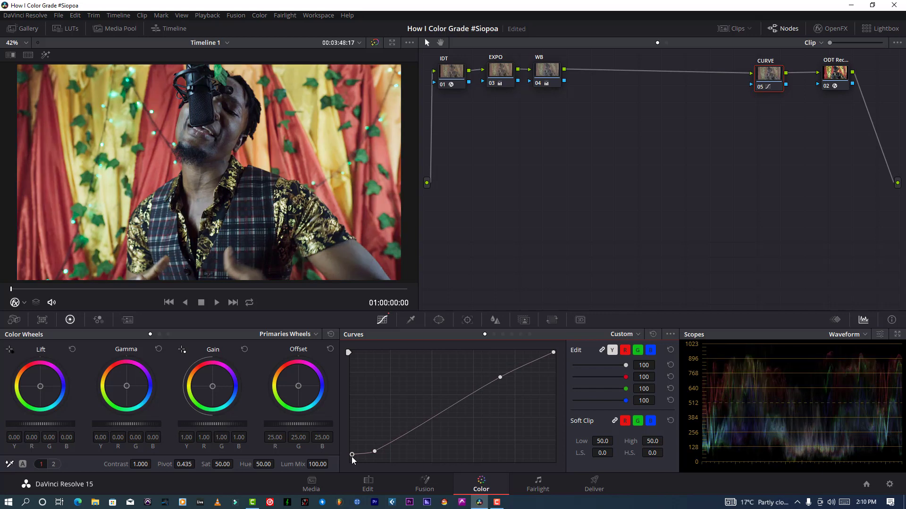
{"action": "left_click", "coordinate": [761, 88]}
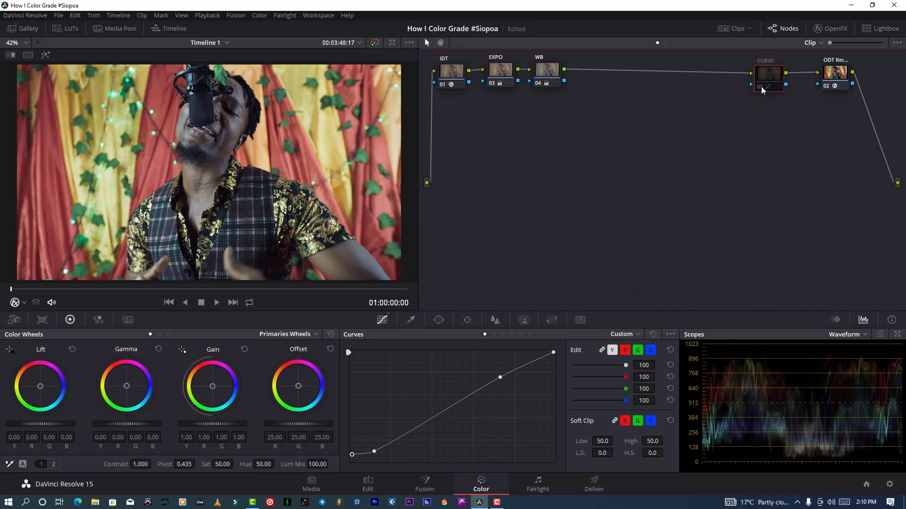
{"action": "left_click", "coordinate": [761, 88]}
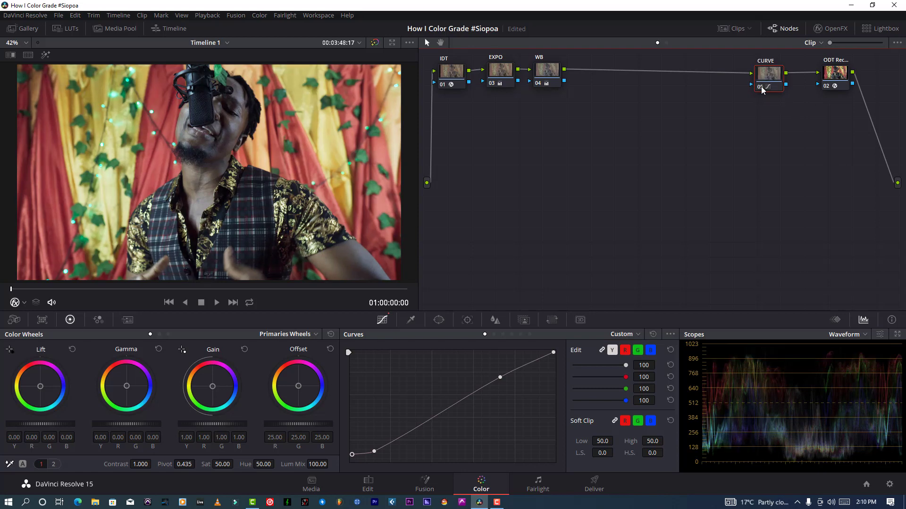
- Compare the image without the WB node, and using the Vectorscope fine-tune its offset to red 22.26, green 25.05 and blue 29.06
{"action": "left_click", "coordinate": [544, 83]}
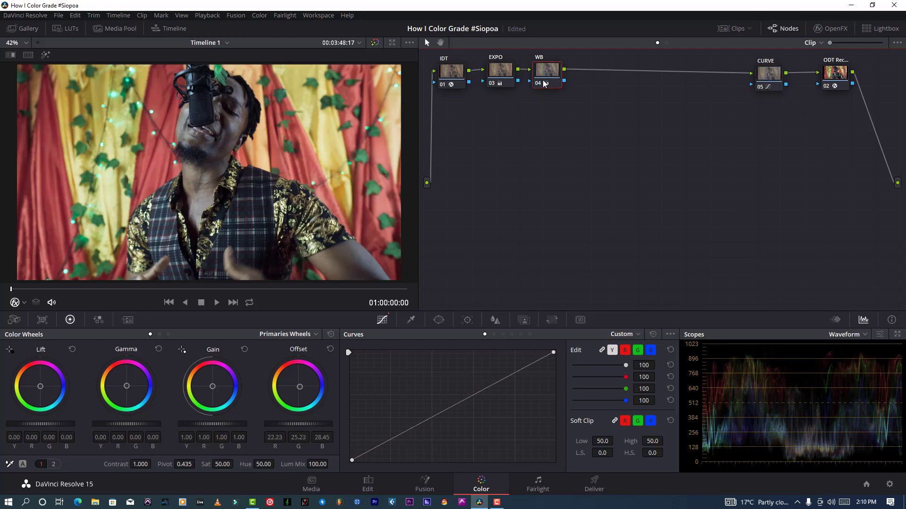
{"action": "left_click", "coordinate": [538, 87]}
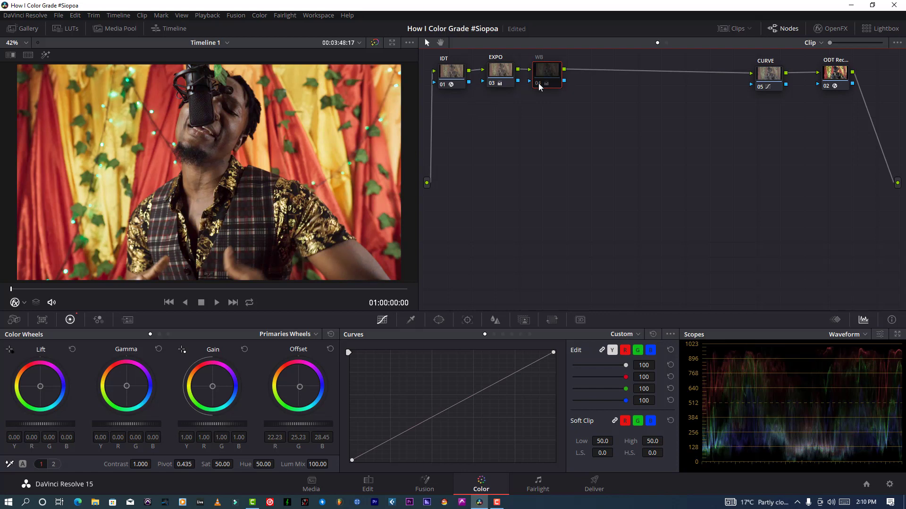
{"action": "left_click", "coordinate": [539, 86]}
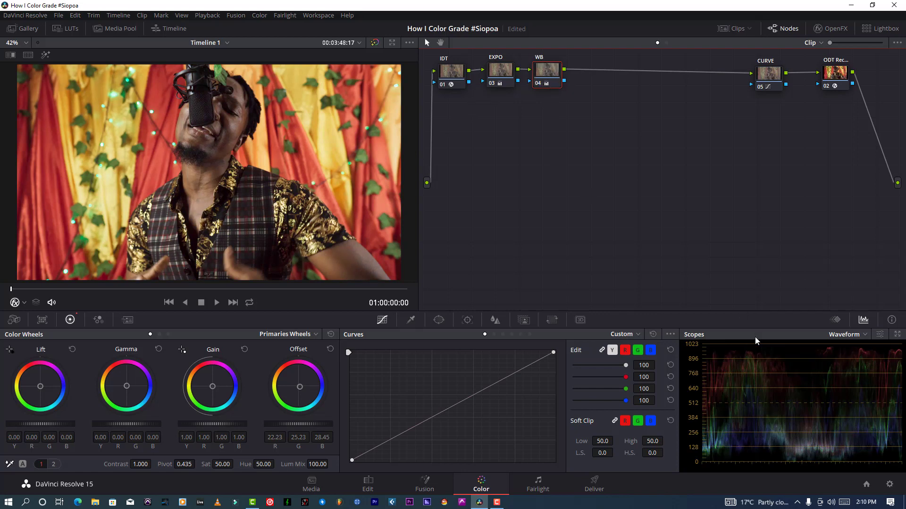
{"action": "left_click", "coordinate": [864, 334]}
{"action": "left_click", "coordinate": [855, 368]}
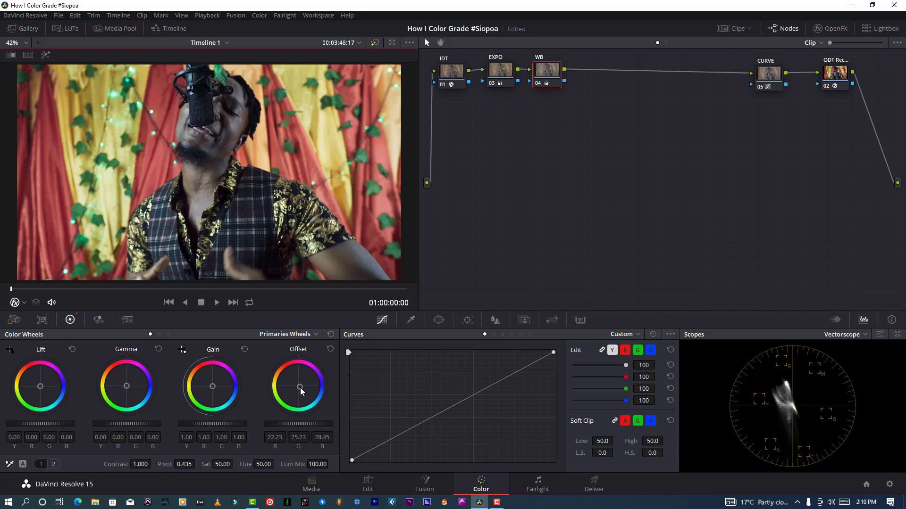
{"action": "left_click", "coordinate": [300, 388]}
{"action": "left_click_drag", "start_coordinate": [300, 388], "coordinate": [301, 388]}
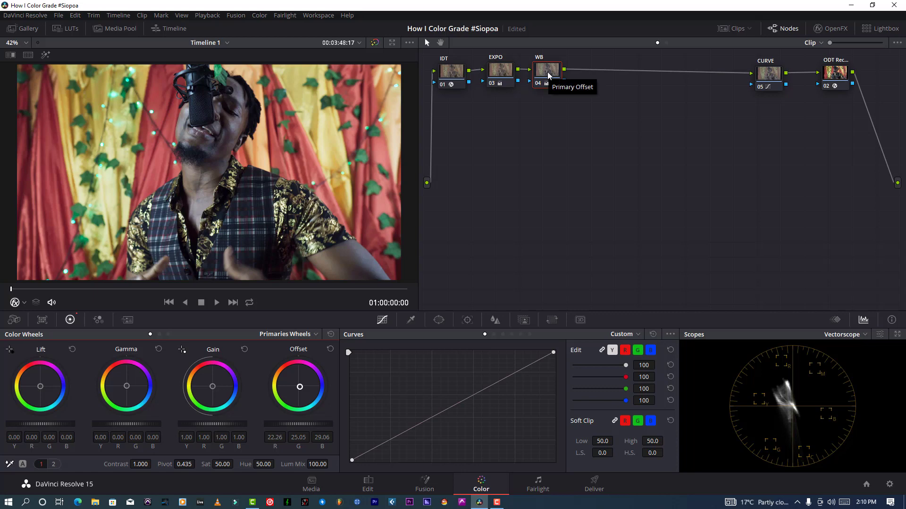
- Add a serial node after the WB node, place it below the EXPO node, label it SEP, and save the project
{"action": "key", "text": "alt+s"}
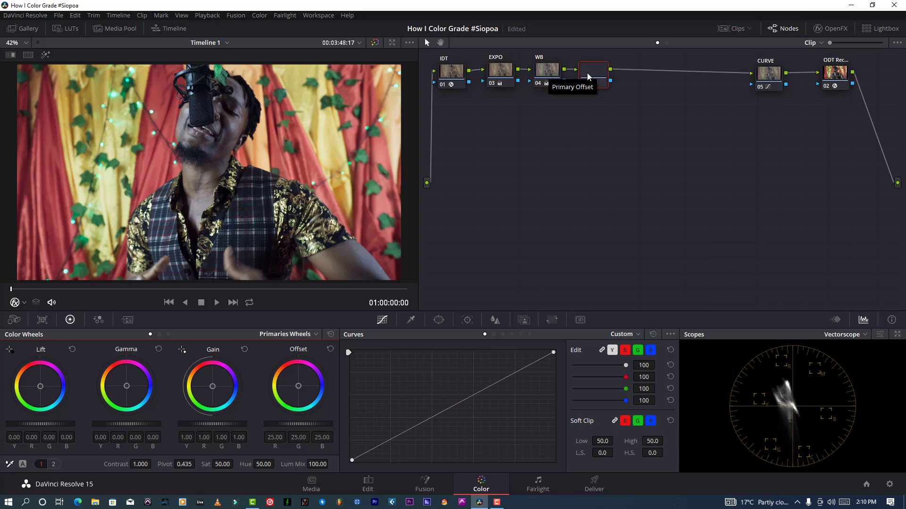
{"action": "left_click_drag", "start_coordinate": [589, 76], "coordinate": [499, 123]}
{"action": "right_click", "coordinate": [499, 124]}
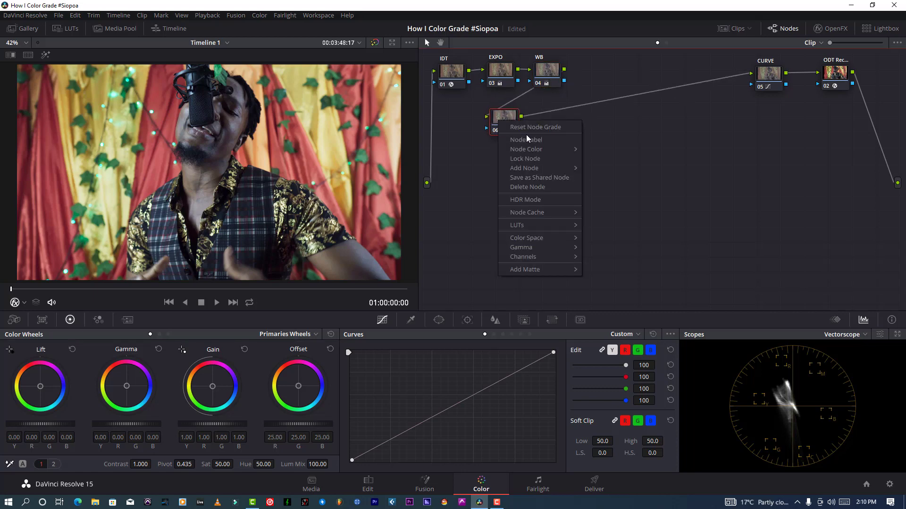
{"action": "left_click", "coordinate": [527, 140]}
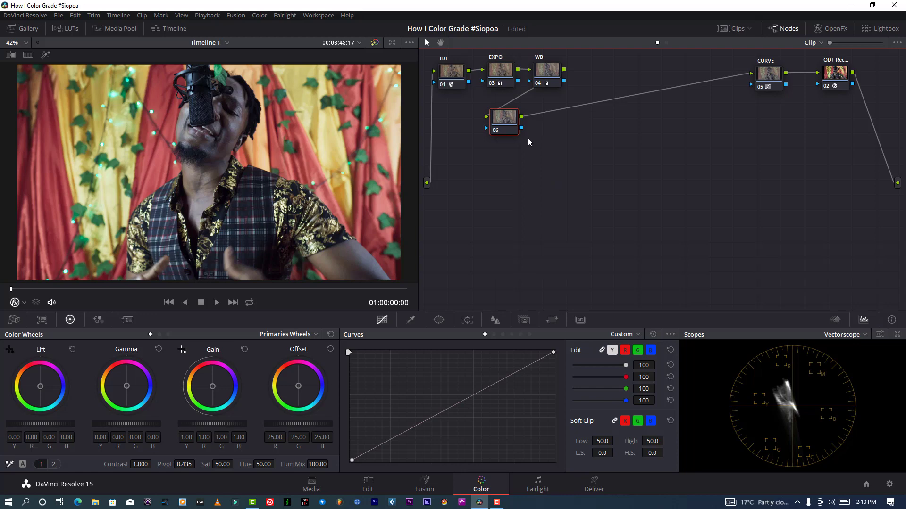
{"action": "type", "text": "SEP"}
{"action": "key", "text": "Return"}
{"action": "left_click", "coordinate": [58, 16]}
{"action": "left_click", "coordinate": [75, 68]}
- Set the SEP node's saturation to 100 and add control points for all six colours on its Hue Vs Sat curve
{"action": "left_click_drag", "start_coordinate": [224, 464], "coordinate": [236, 464]}
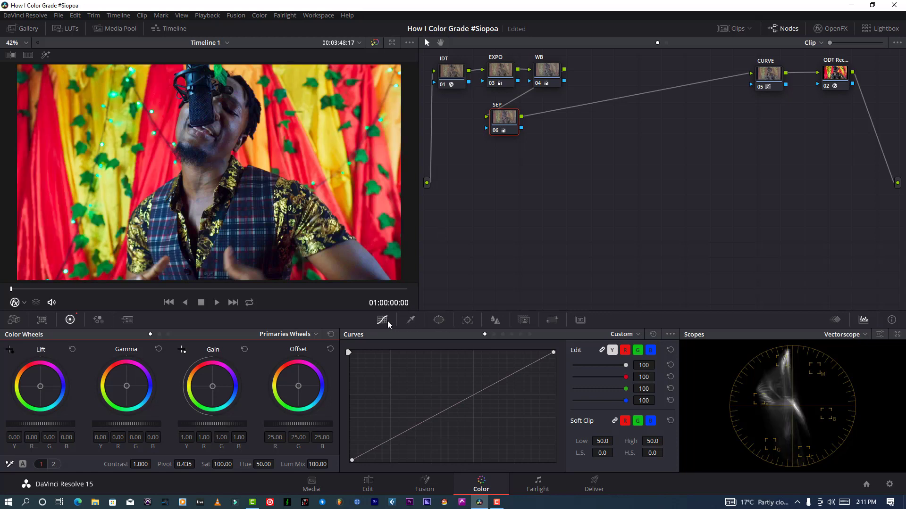
{"action": "left_click", "coordinate": [494, 334]}
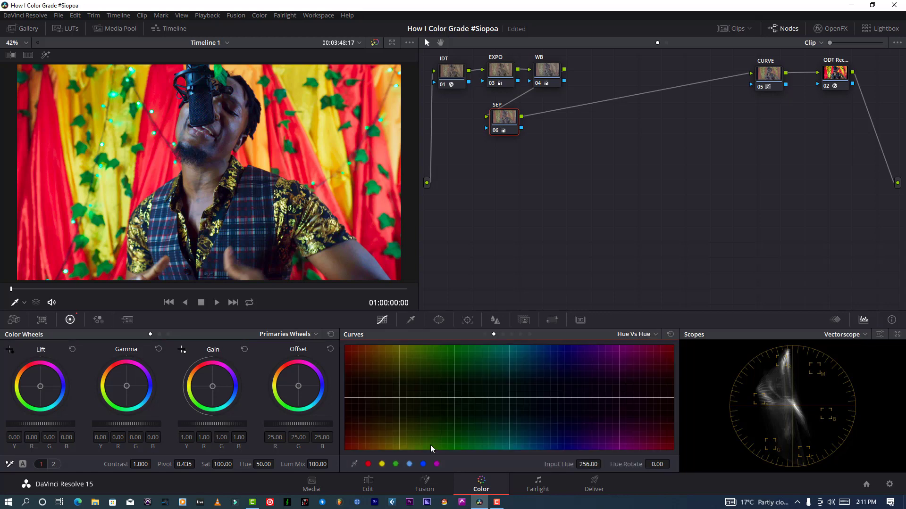
{"action": "left_click", "coordinate": [503, 334]}
{"action": "left_click", "coordinate": [369, 465]}
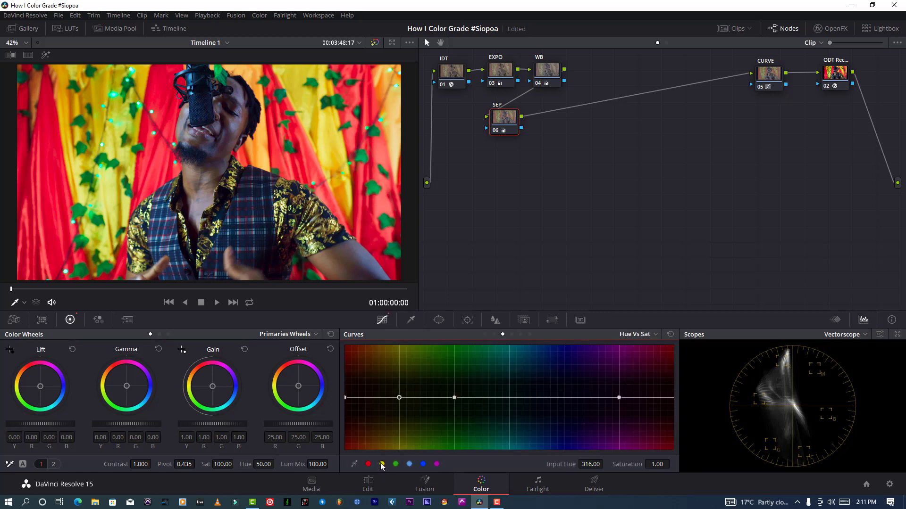
{"action": "left_click", "coordinate": [410, 465]}
{"action": "left_click", "coordinate": [423, 465]}
{"action": "left_click", "coordinate": [437, 464]}
- Lower the SEP node's Hue Vs Sat points to 0.45 for red, moderately for yellow and 0.50 for magenta, and compare with the node bypassed
{"action": "left_click_drag", "start_coordinate": [345, 398], "coordinate": [347, 427]}
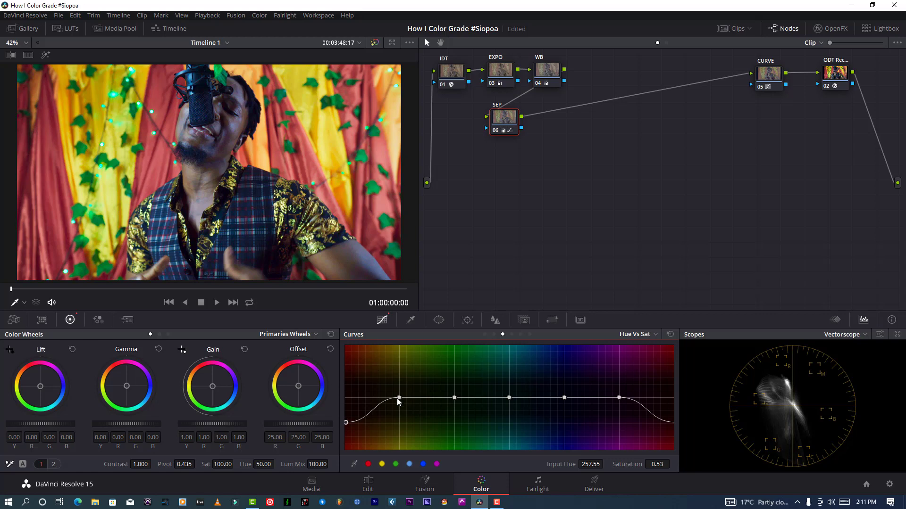
{"action": "left_click_drag", "start_coordinate": [398, 399], "coordinate": [397, 412]}
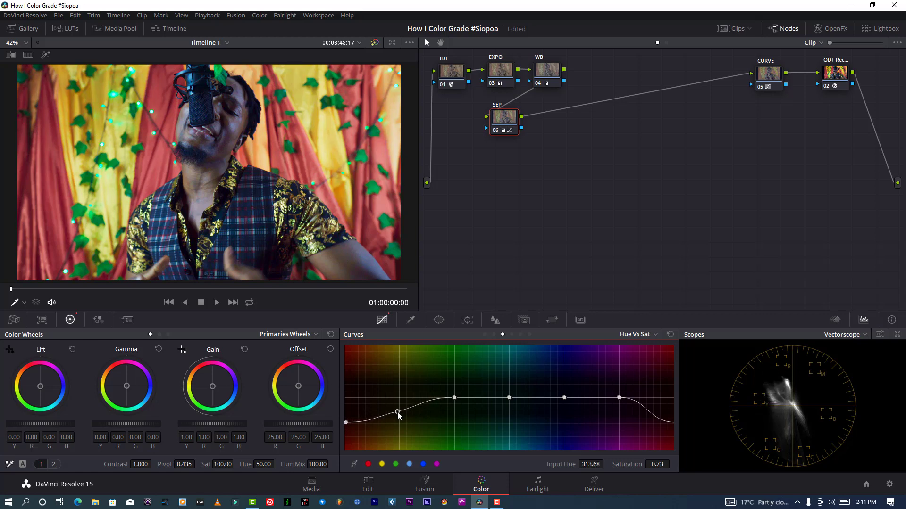
{"action": "left_click_drag", "start_coordinate": [397, 411], "coordinate": [346, 427]}
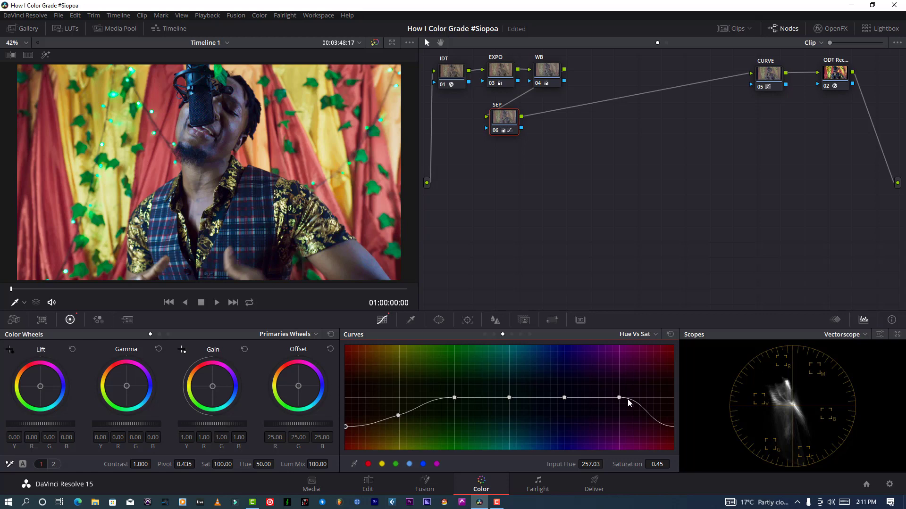
{"action": "left_click_drag", "start_coordinate": [619, 397], "coordinate": [616, 426]}
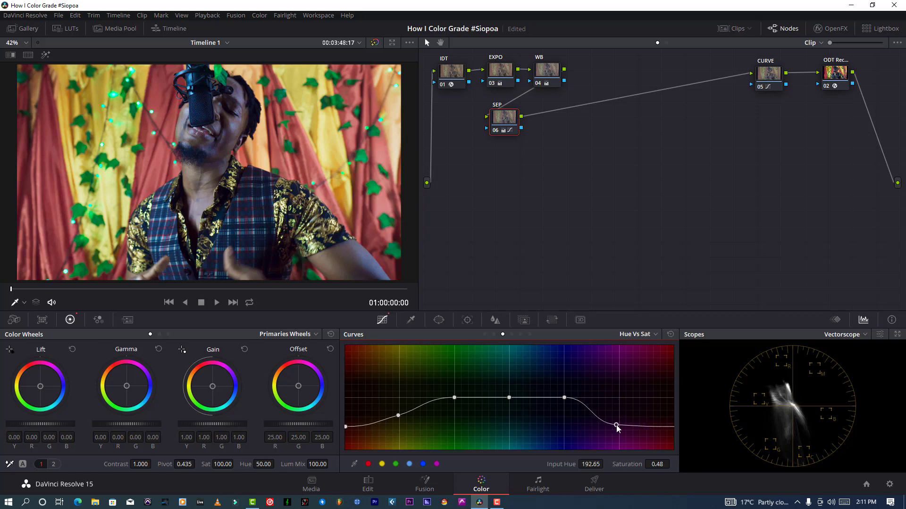
{"action": "left_click_drag", "start_coordinate": [616, 425], "coordinate": [618, 423]}
{"action": "left_click", "coordinate": [493, 134]}
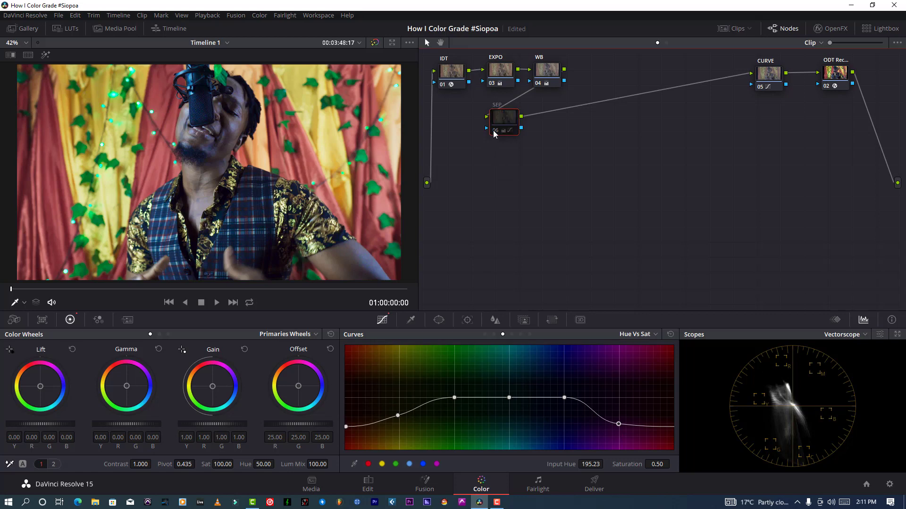
{"action": "key", "text": "ctrl+d"}
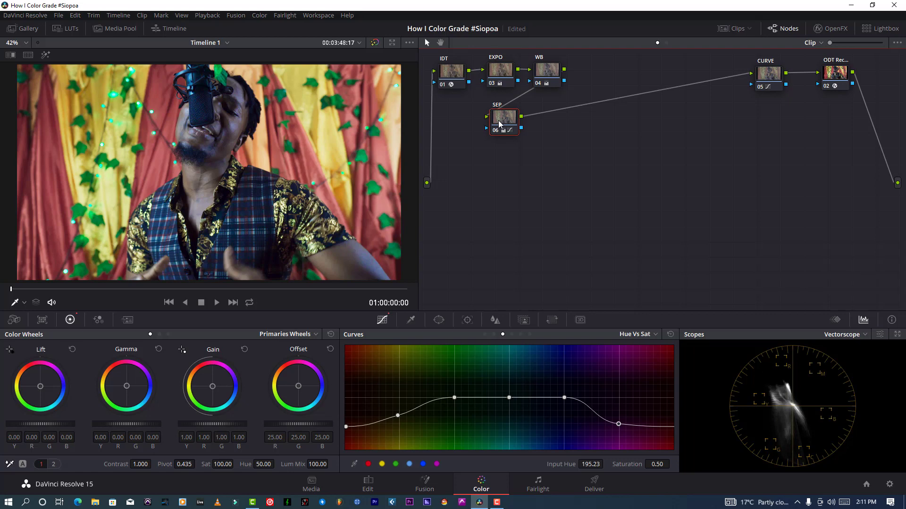
- Add a serial node after the SEP node, label it FIXER, and save the project
{"action": "key", "text": "alt+s"}
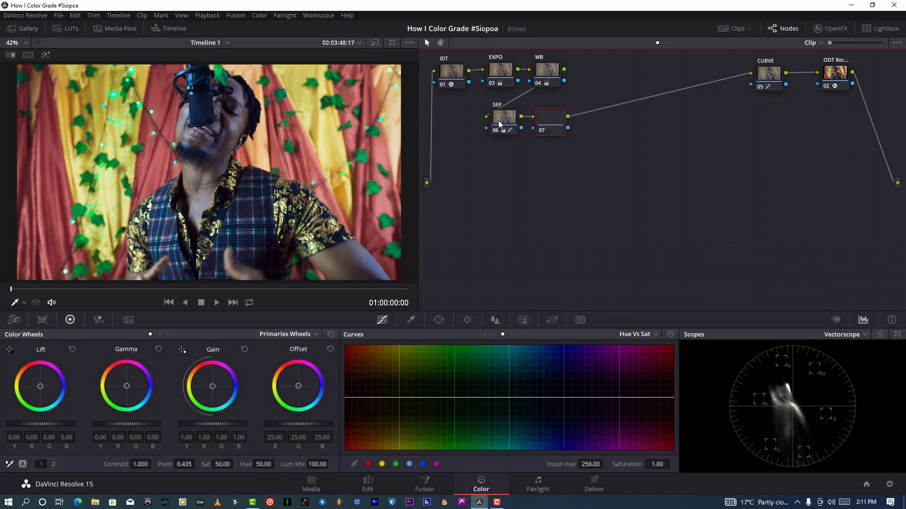
{"action": "right_click", "coordinate": [545, 127]}
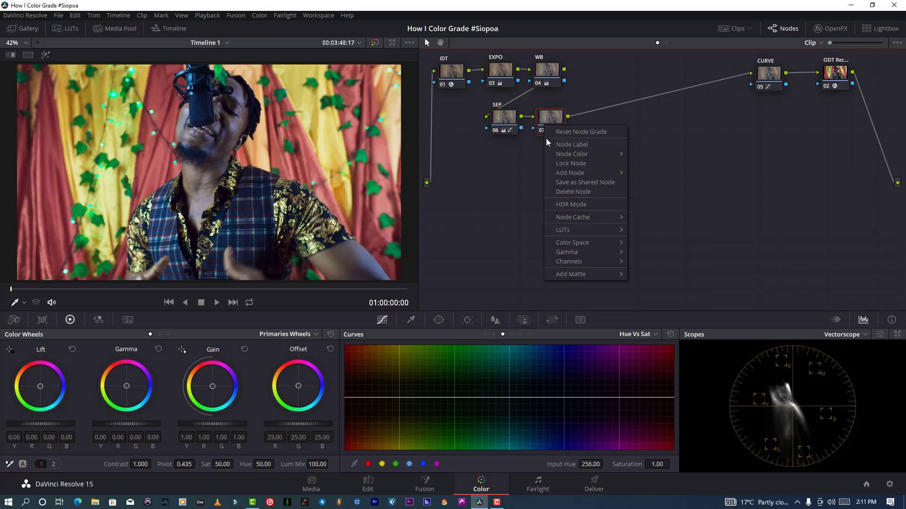
{"action": "left_click", "coordinate": [565, 144]}
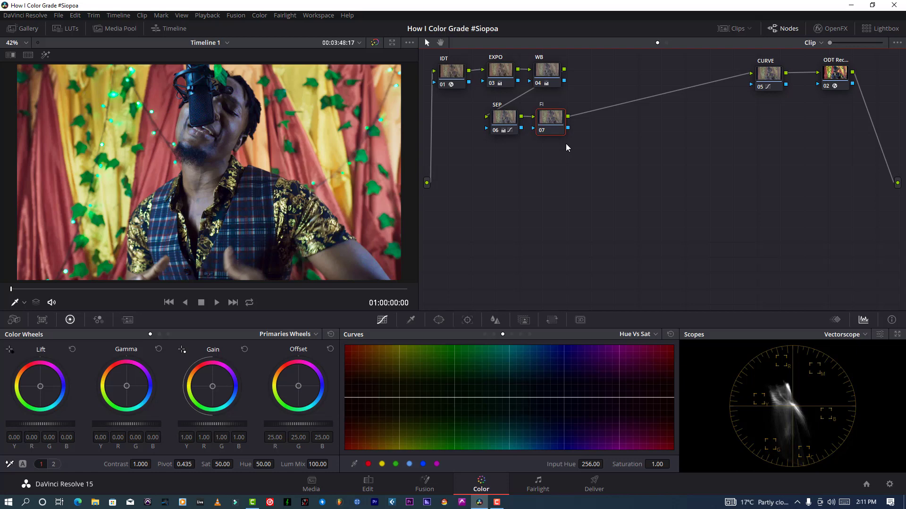
{"action": "type", "text": "FIXER"}
{"action": "key", "text": "Return"}
{"action": "left_click", "coordinate": [58, 16]}
{"action": "left_click", "coordinate": [59, 17]}
{"action": "left_click", "coordinate": [58, 17]}
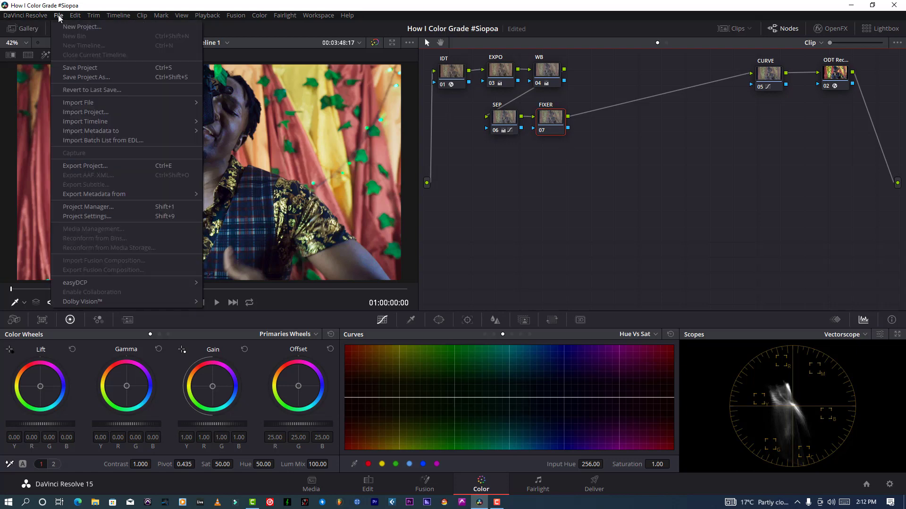
{"action": "left_click", "coordinate": [81, 66]}
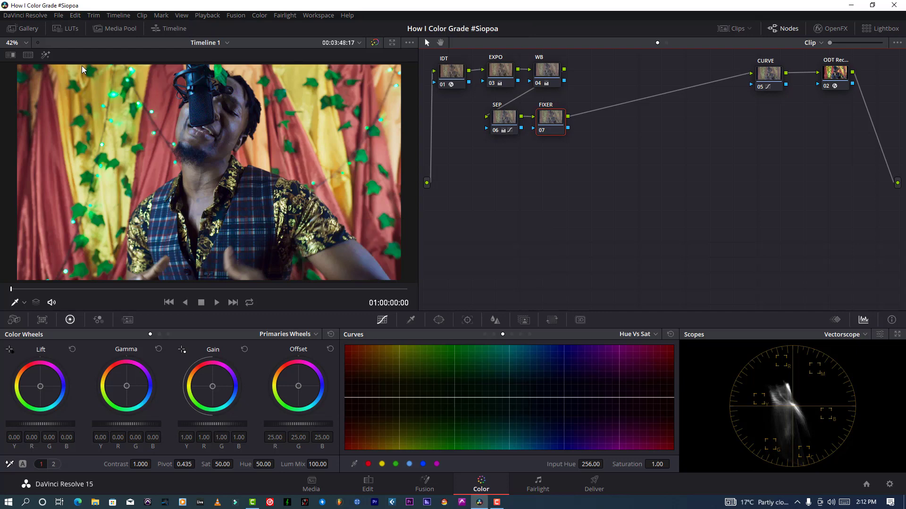
- Add a circular window on the FIXER node and shrink it onto the singer's cheek
{"action": "scroll", "coordinate": [205, 175], "scroll_direction": "up", "scroll_amount": 1}
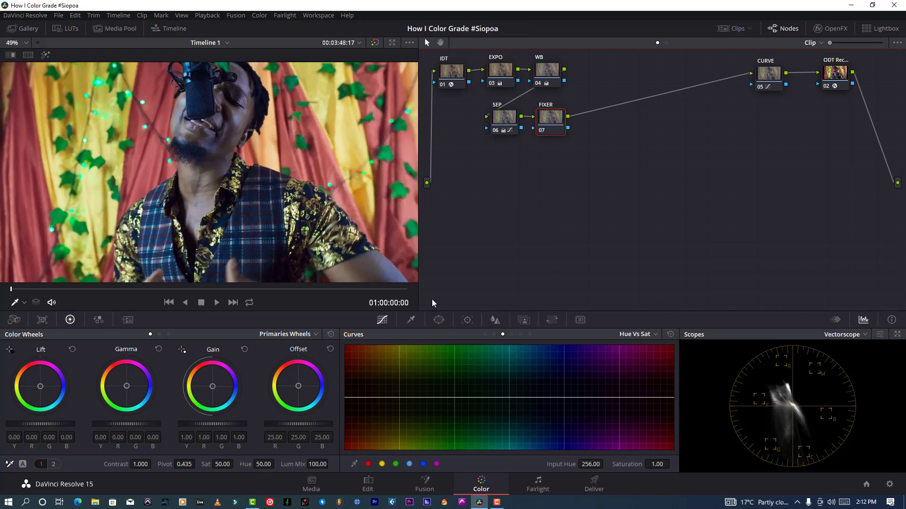
{"action": "left_click", "coordinate": [439, 321]}
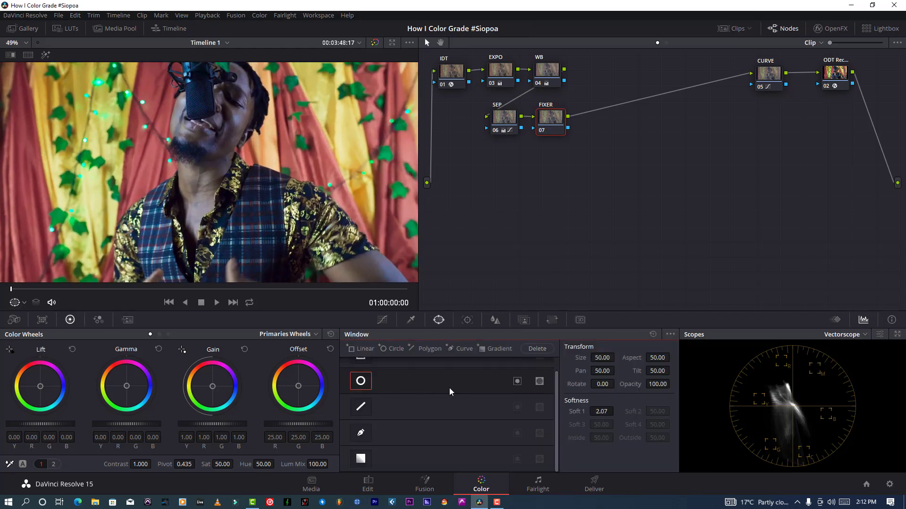
{"action": "left_click", "coordinate": [449, 388]}
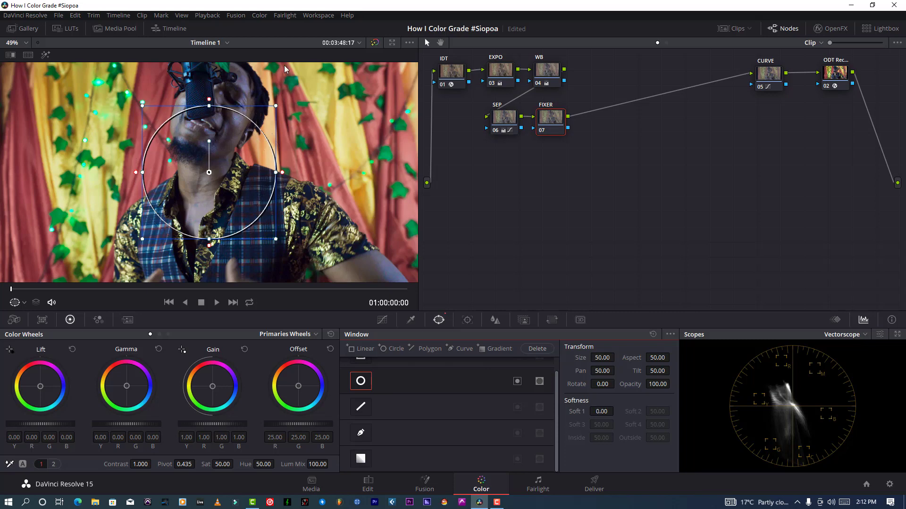
{"action": "left_click_drag", "start_coordinate": [277, 109], "coordinate": [236, 122]}
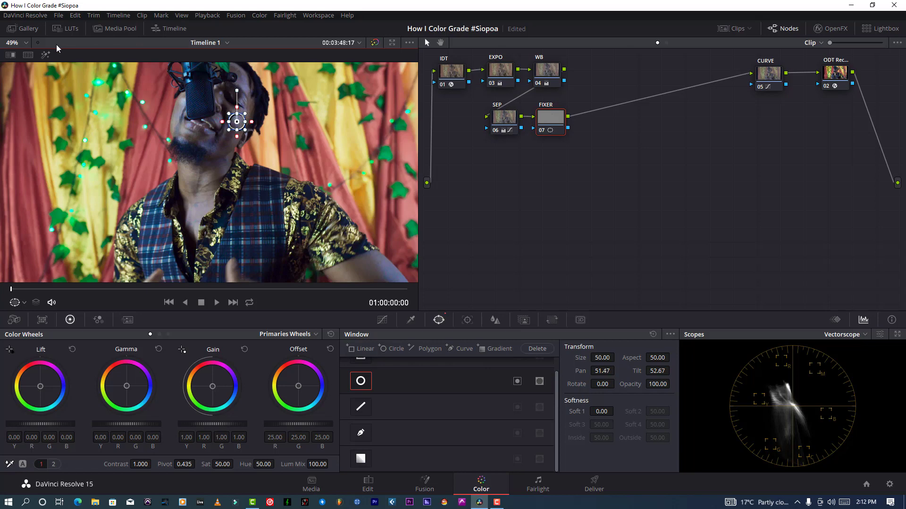
- Isolate the windowed skin with the viewer highlight and inspect it on the Waveform and Vectorscope
{"action": "left_click", "coordinate": [47, 54]}
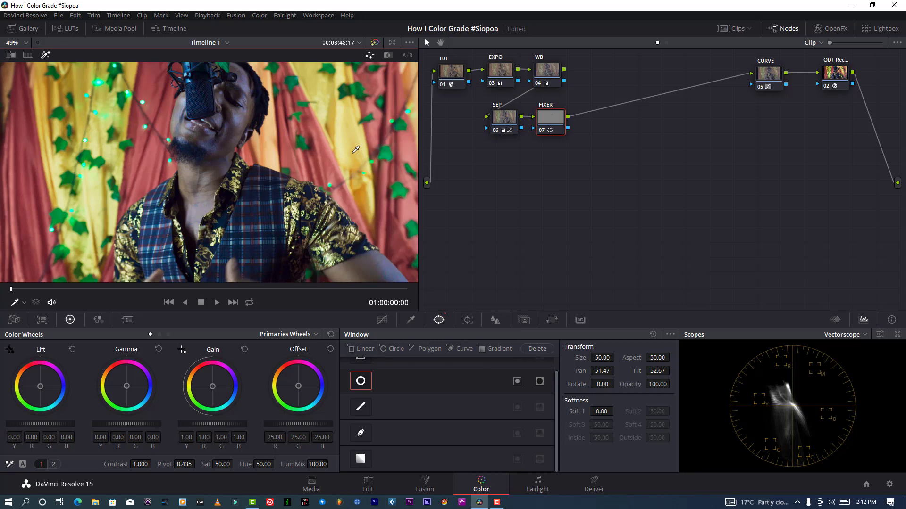
{"action": "left_click", "coordinate": [866, 335]}
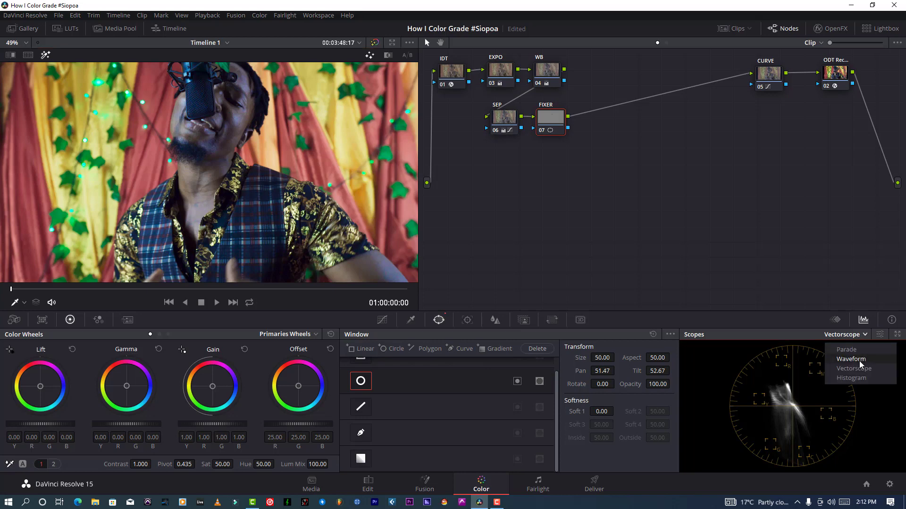
{"action": "left_click", "coordinate": [859, 359]}
{"action": "left_click", "coordinate": [854, 336]}
{"action": "left_click", "coordinate": [856, 369]}
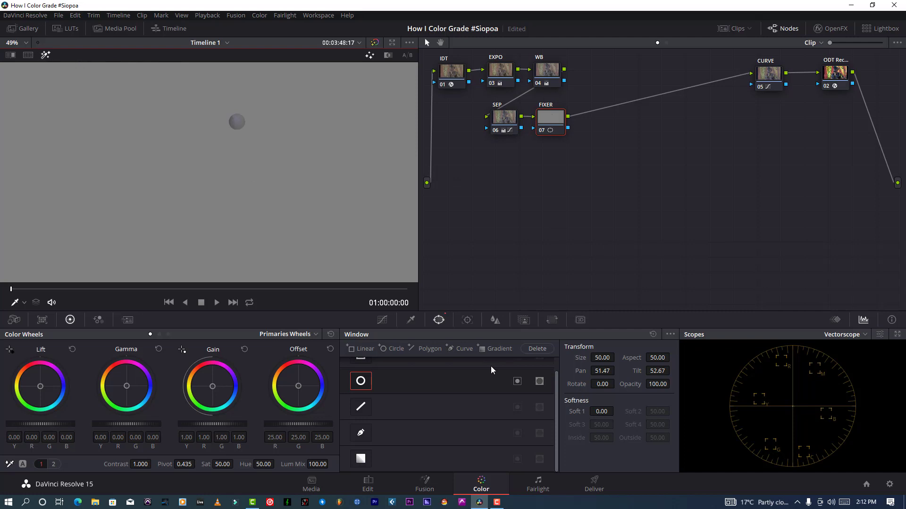
- Sample the isolated cheek skin on the FIXER node's Hue Vs Sat curve
{"action": "left_click", "coordinate": [384, 320]}
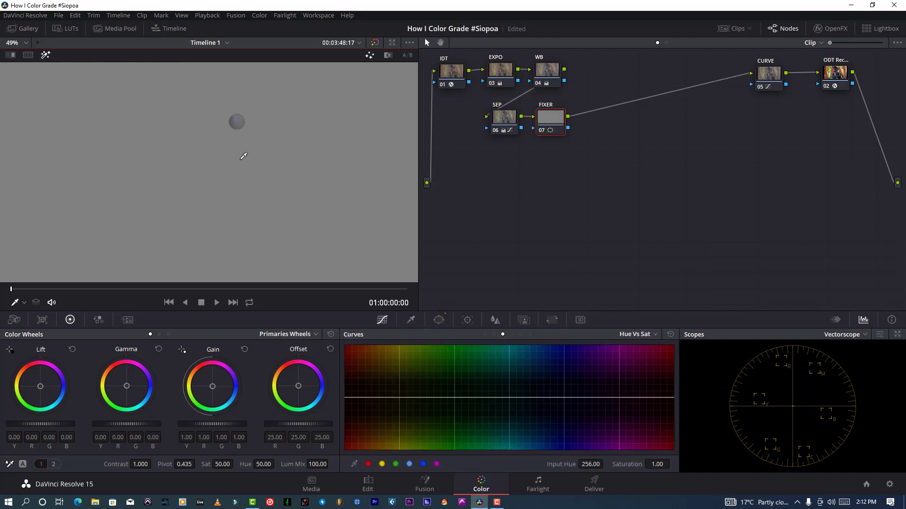
{"action": "left_click", "coordinate": [237, 121]}
{"action": "left_click", "coordinate": [547, 72]}
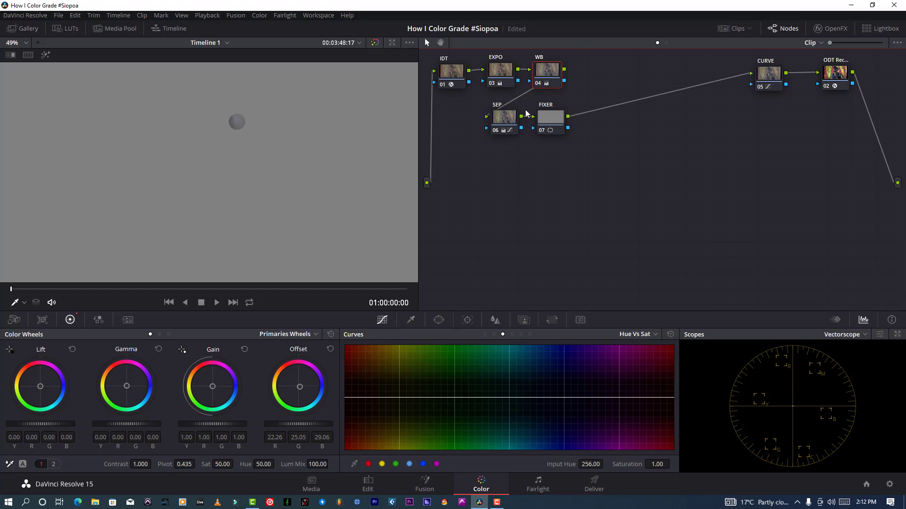
{"action": "left_click", "coordinate": [552, 121]}
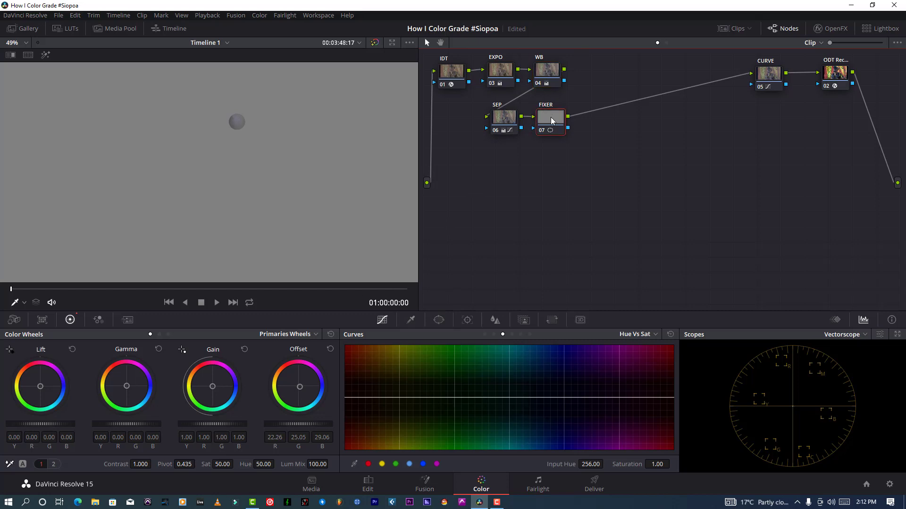
- Turn off the FIXER node's circular window and the viewer highlight, and save the project
{"action": "left_click", "coordinate": [440, 322]}
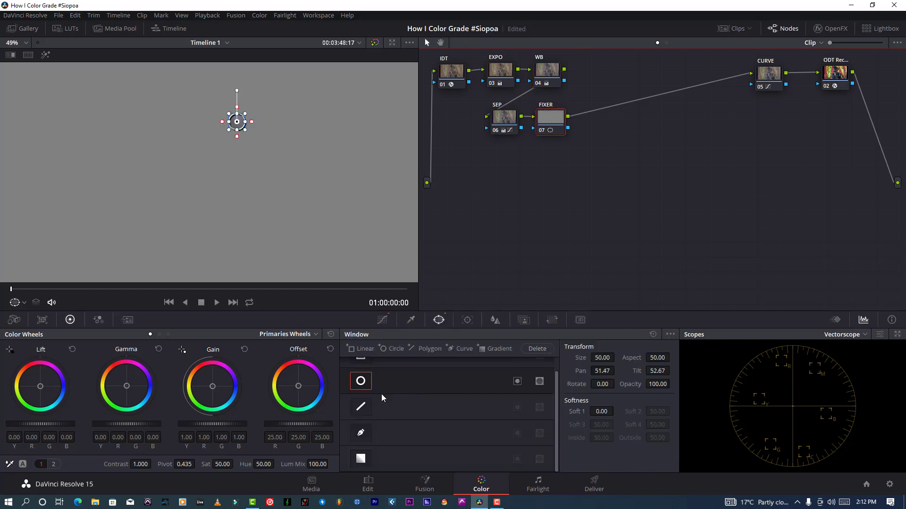
{"action": "left_click", "coordinate": [45, 55]}
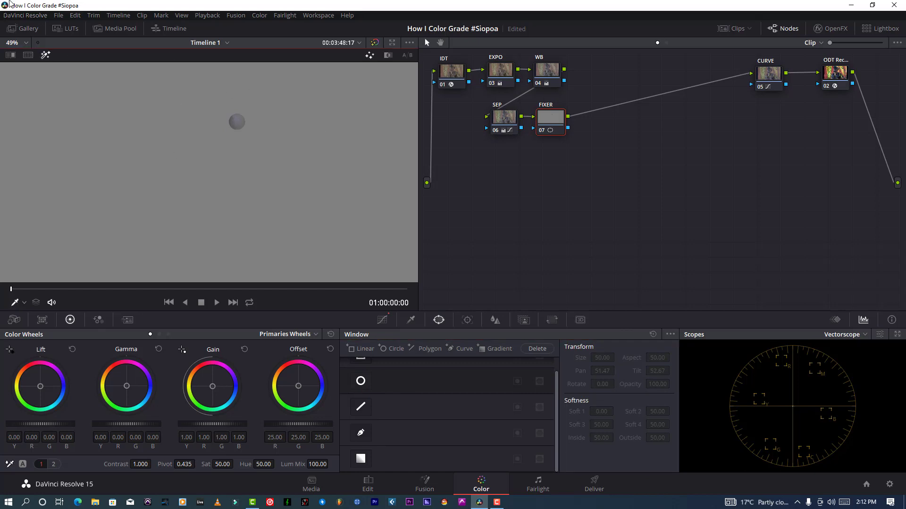
{"action": "left_click", "coordinate": [59, 15]}
{"action": "left_click", "coordinate": [73, 67]}
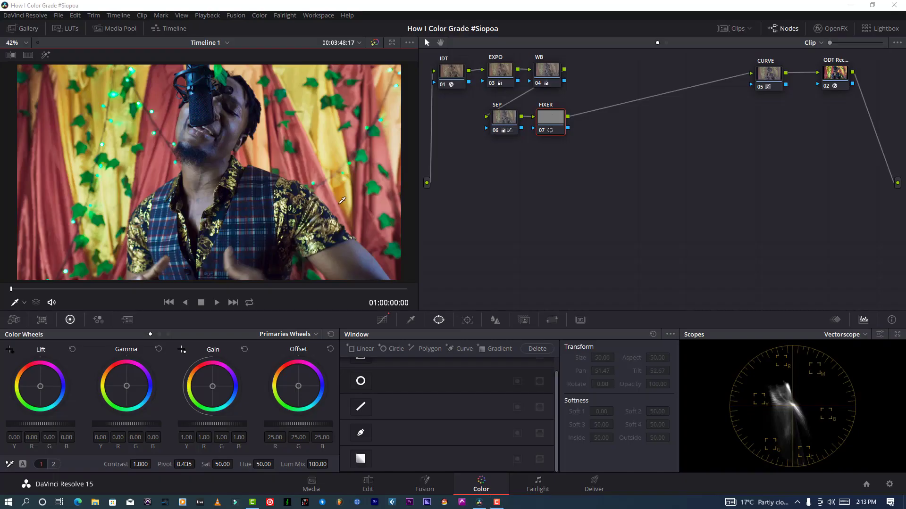
- Bypass the SEP node and select the WB node for rechecking the white balance
{"action": "left_click", "coordinate": [553, 75]}
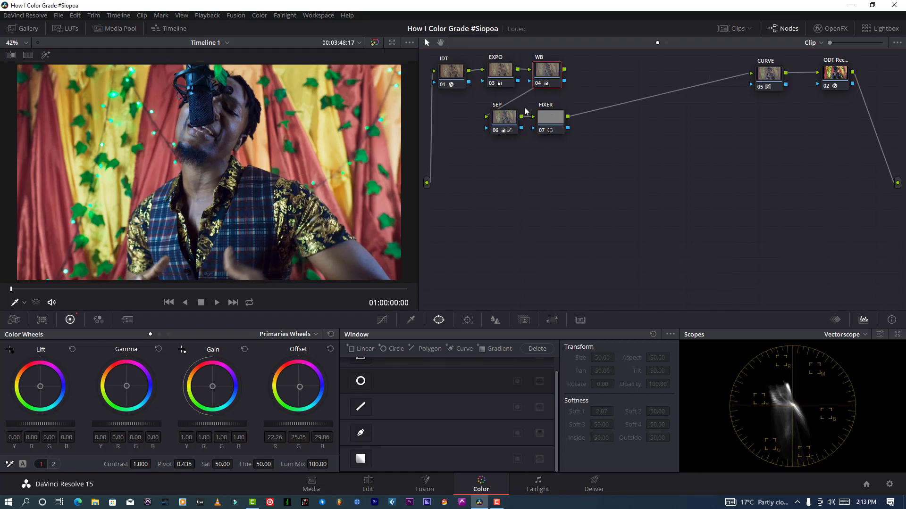
{"action": "left_click", "coordinate": [509, 123]}
{"action": "left_click", "coordinate": [495, 131]}
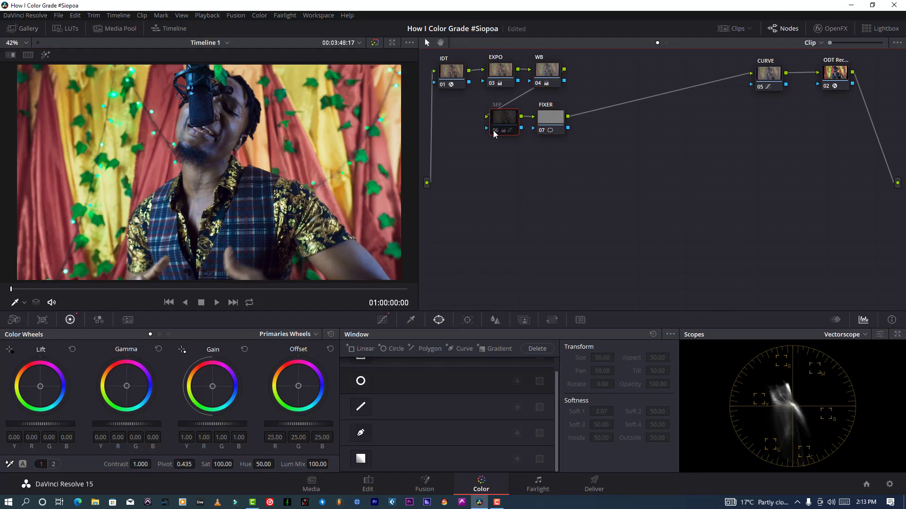
{"action": "left_click", "coordinate": [534, 74]}
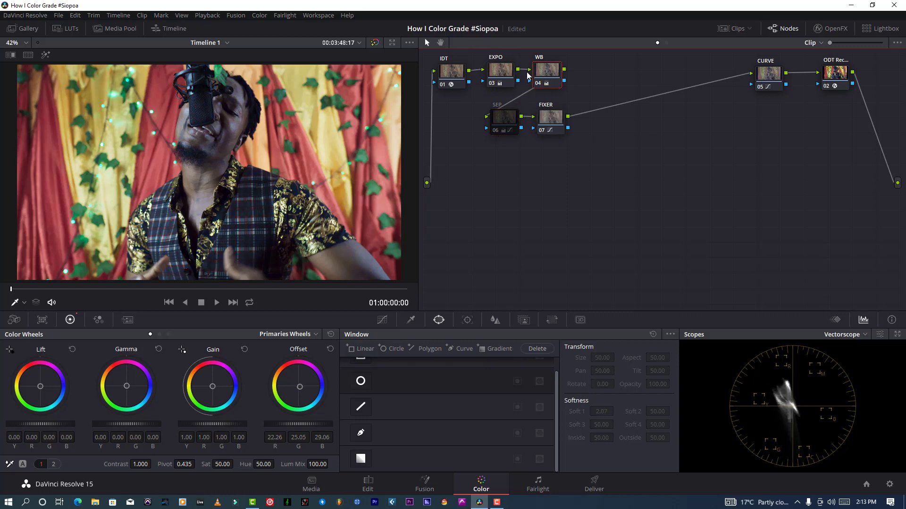
- Check the image on the Waveform scope and return to the Vectorscope
{"action": "left_click", "coordinate": [842, 335]}
{"action": "left_click", "coordinate": [854, 359]}
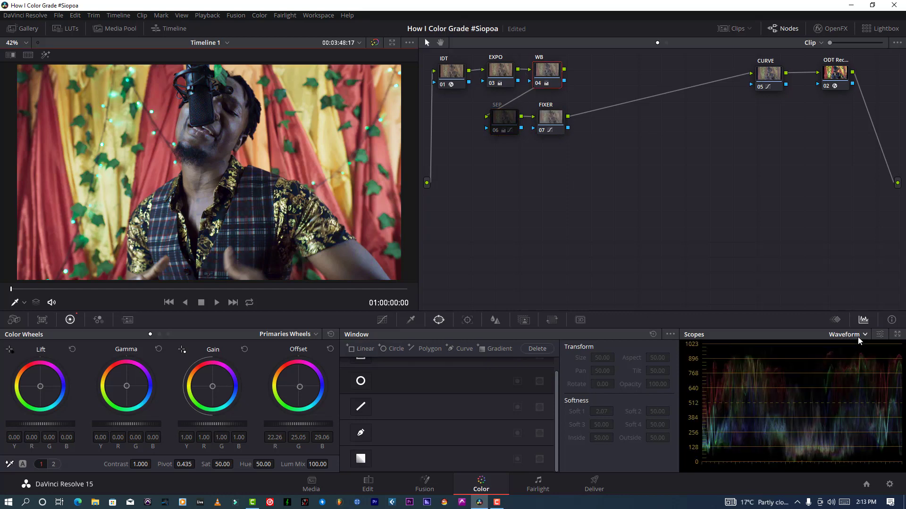
{"action": "left_click", "coordinate": [858, 337]}
{"action": "left_click", "coordinate": [852, 359]}
{"action": "left_click", "coordinate": [849, 338]}
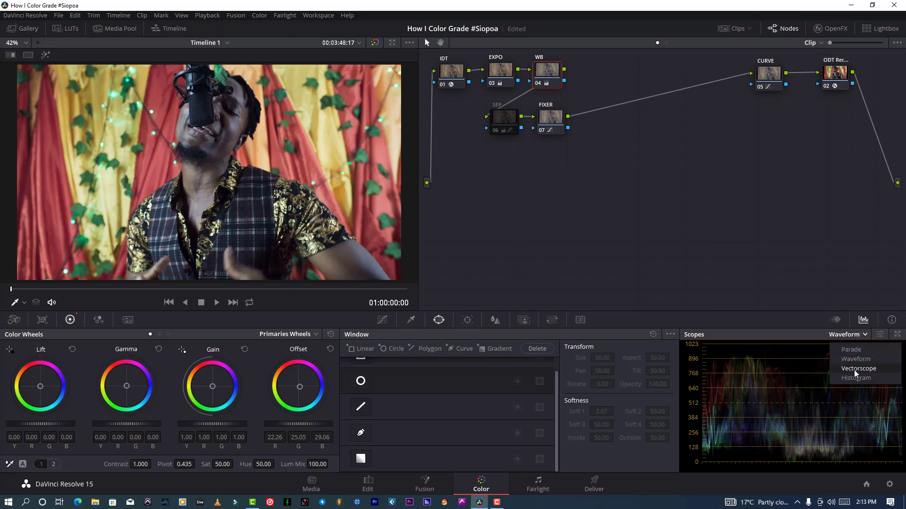
{"action": "left_click", "coordinate": [856, 369]}
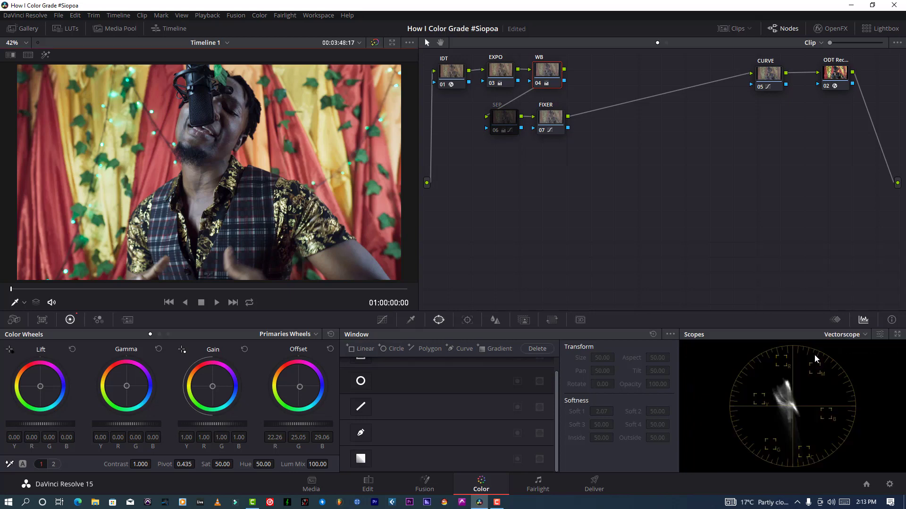
- Reset the WB node's offset, rebalance it to red 21.87, green 25.37 and blue 27.32, and compare with the node bypassed
{"action": "left_click", "coordinate": [330, 349]}
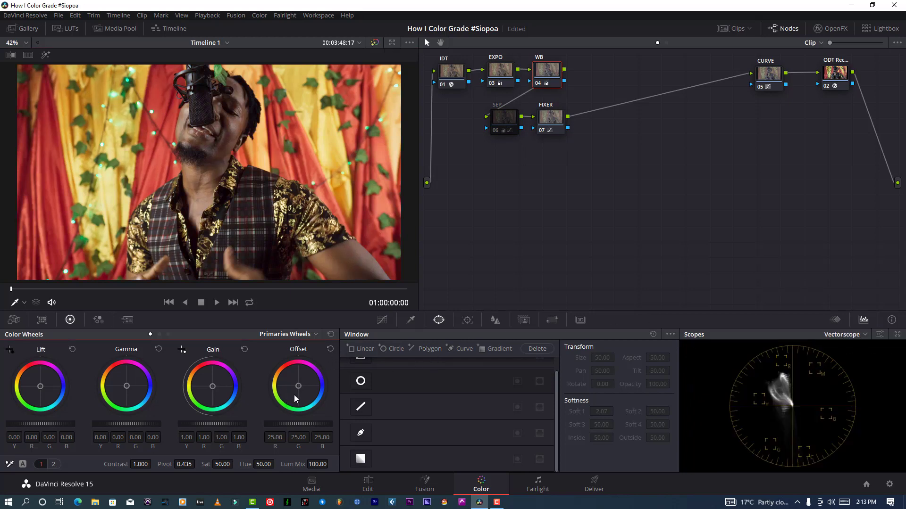
{"action": "left_click_drag", "start_coordinate": [299, 386], "coordinate": [298, 387]}
{"action": "left_click_drag", "start_coordinate": [299, 387], "coordinate": [299, 388]}
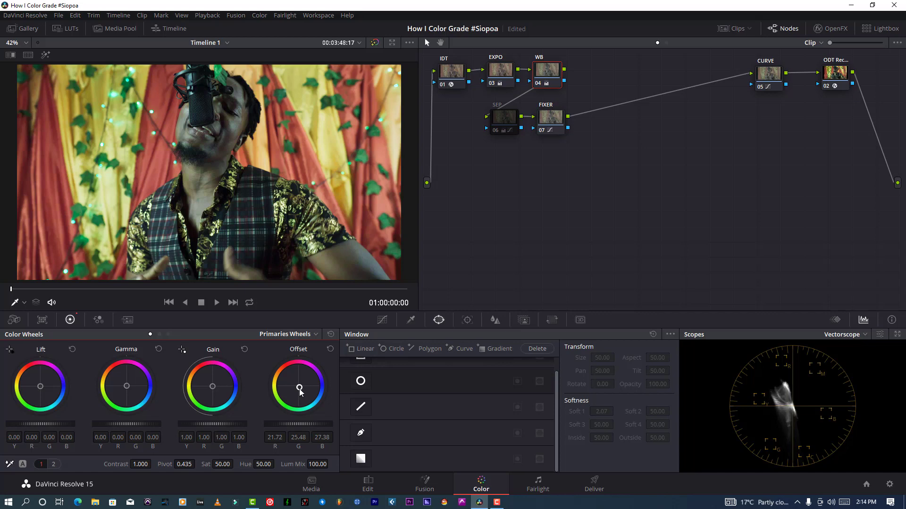
{"action": "left_click_drag", "start_coordinate": [299, 390], "coordinate": [299, 389]}
{"action": "left_click", "coordinate": [539, 86]}
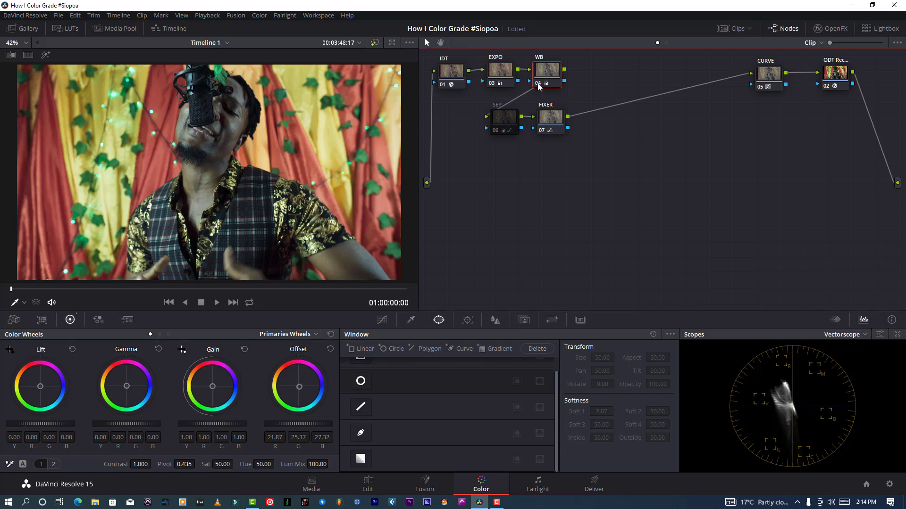
{"action": "left_click", "coordinate": [538, 84]}
{"action": "left_click", "coordinate": [538, 84]}
- Reset the WB node's offset and sample the singer's forearm with the white balance picker
{"action": "left_click", "coordinate": [331, 349]}
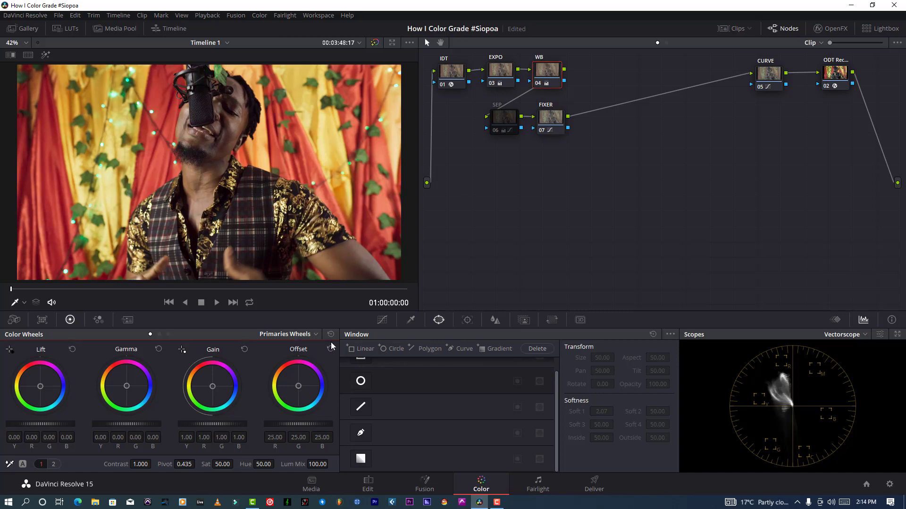
{"action": "left_click", "coordinate": [9, 464]}
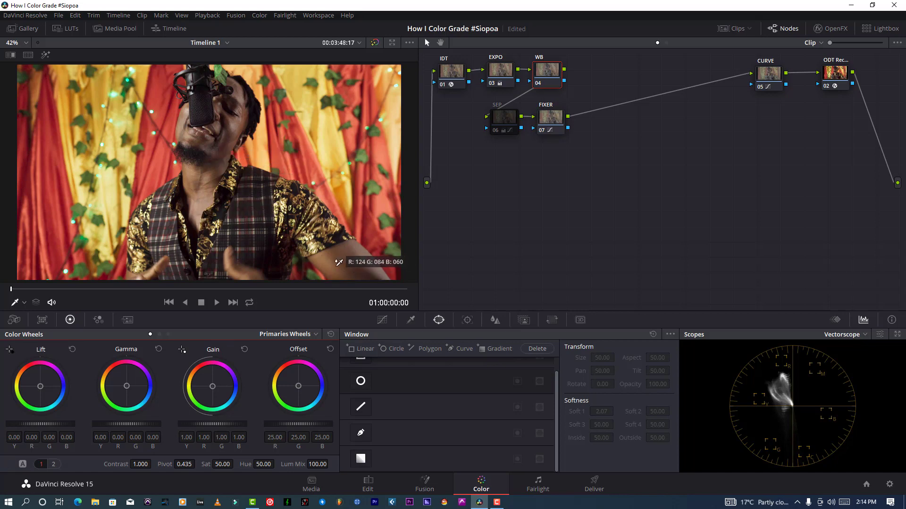
{"action": "left_click", "coordinate": [334, 263]}
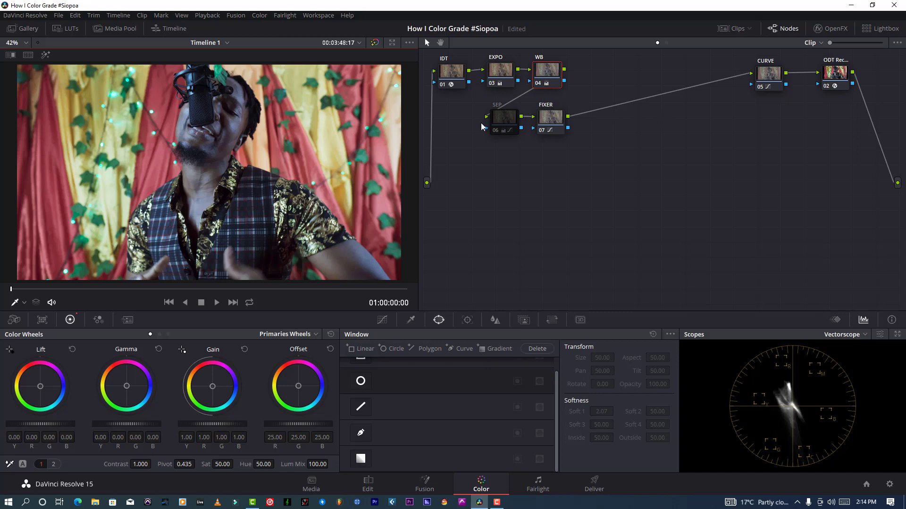
- Re-enable the SEP node, and rebalance the WB node from reset wheels to offset red 21.77, green 25.01 and blue 27.98
{"action": "left_click", "coordinate": [496, 131]}
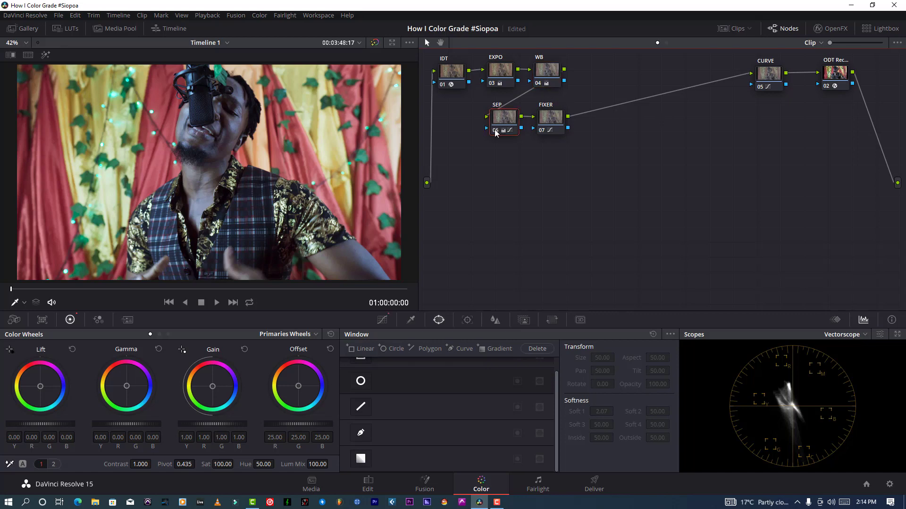
{"action": "left_click", "coordinate": [542, 75]}
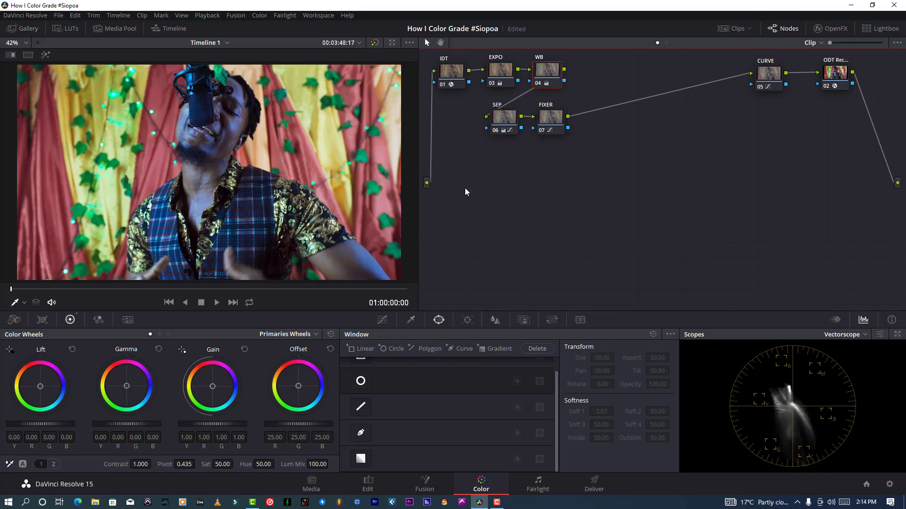
{"action": "left_click", "coordinate": [330, 334]}
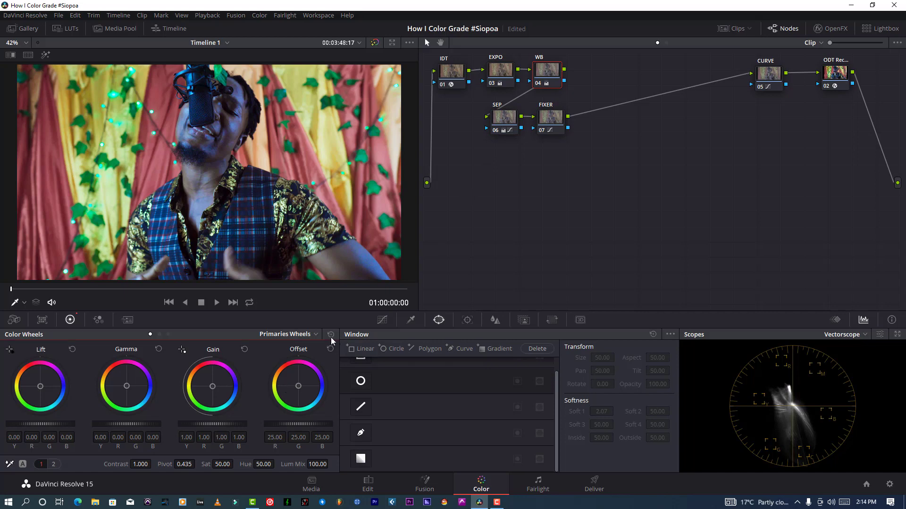
{"action": "left_click_drag", "start_coordinate": [299, 385], "coordinate": [300, 386]}
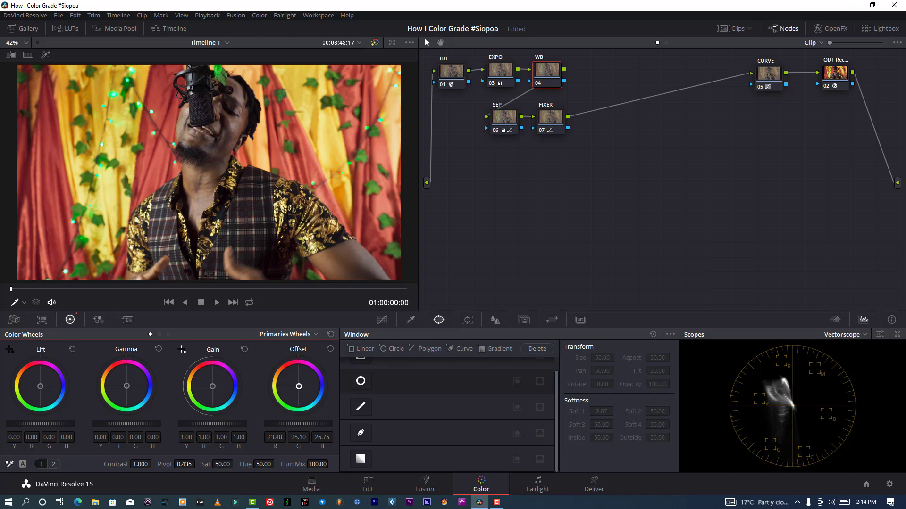
{"action": "left_click_drag", "start_coordinate": [299, 386], "coordinate": [299, 386]}
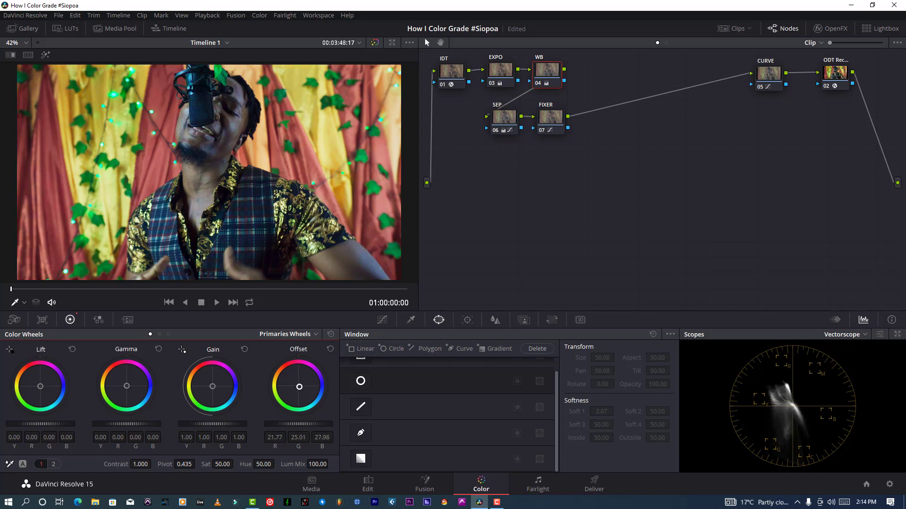
- Fine-tune the WB node's offset to red 21.98, green 24.51 and blue 28.07, and compare with the node bypassed
{"action": "left_click_drag", "start_coordinate": [299, 387], "coordinate": [299, 387]}
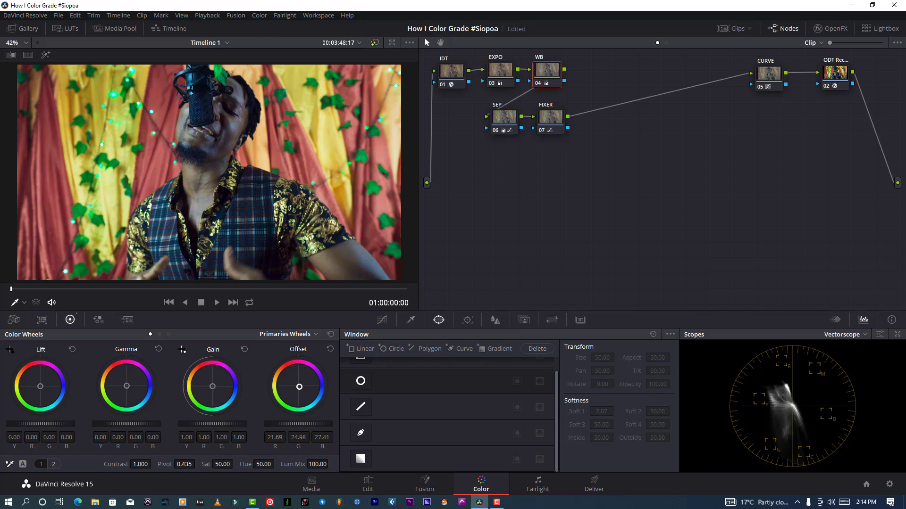
{"action": "left_click_drag", "start_coordinate": [299, 387], "coordinate": [299, 387]}
{"action": "left_click_drag", "start_coordinate": [300, 387], "coordinate": [300, 387]}
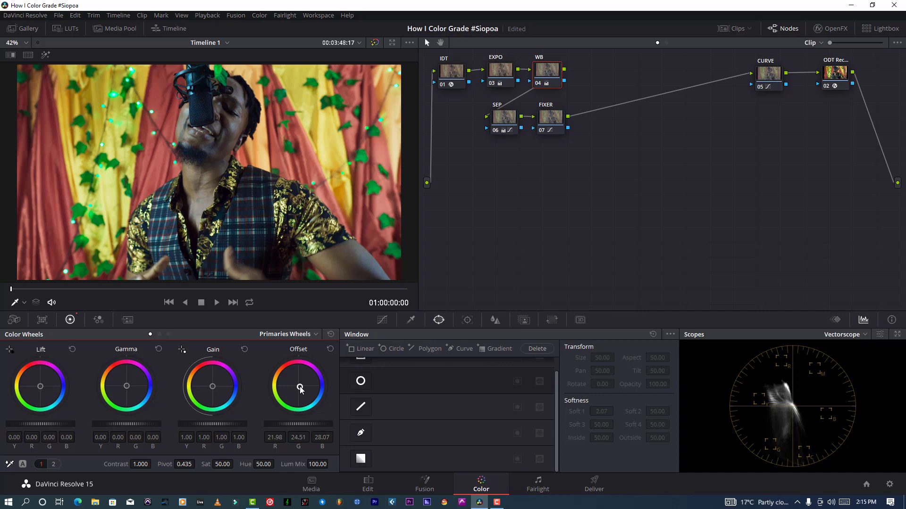
{"action": "left_click", "coordinate": [537, 89]}
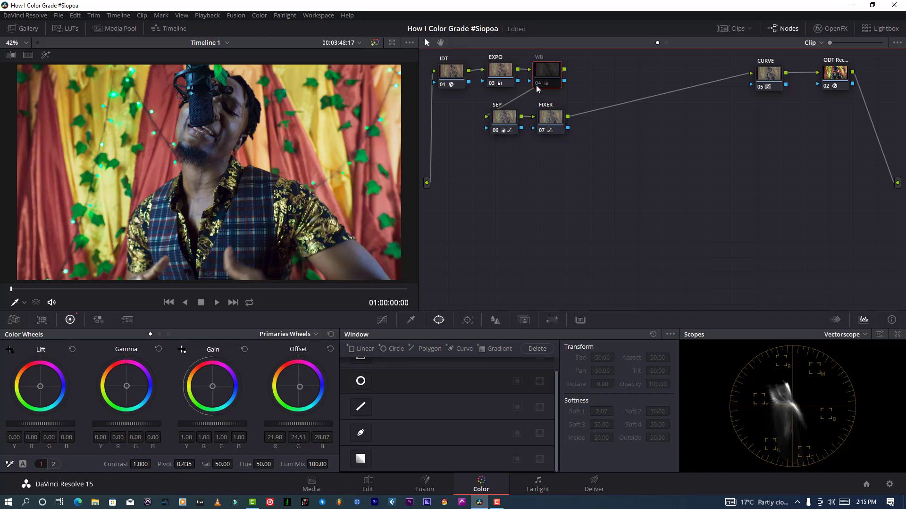
{"action": "key", "text": "ctrl+d"}
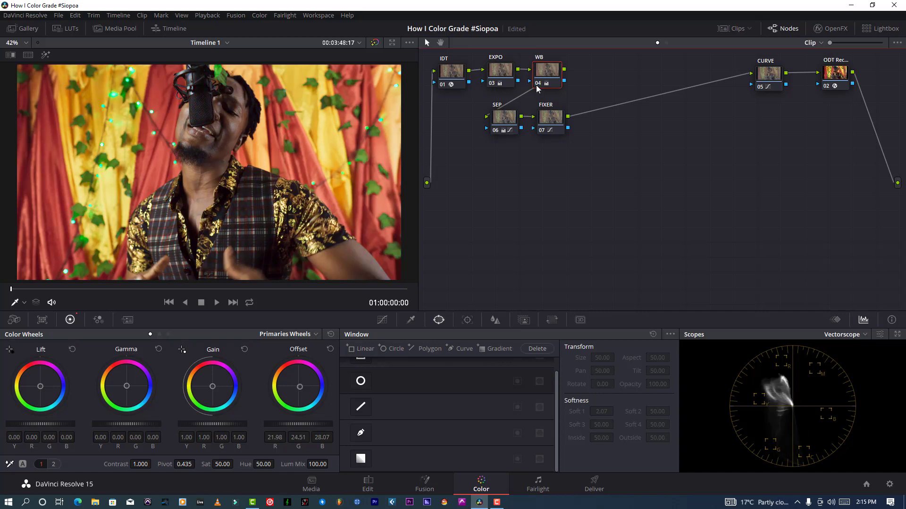
- Select the SEP node and scrub the clip to 01:00:02:21
{"action": "left_click", "coordinate": [497, 127]}
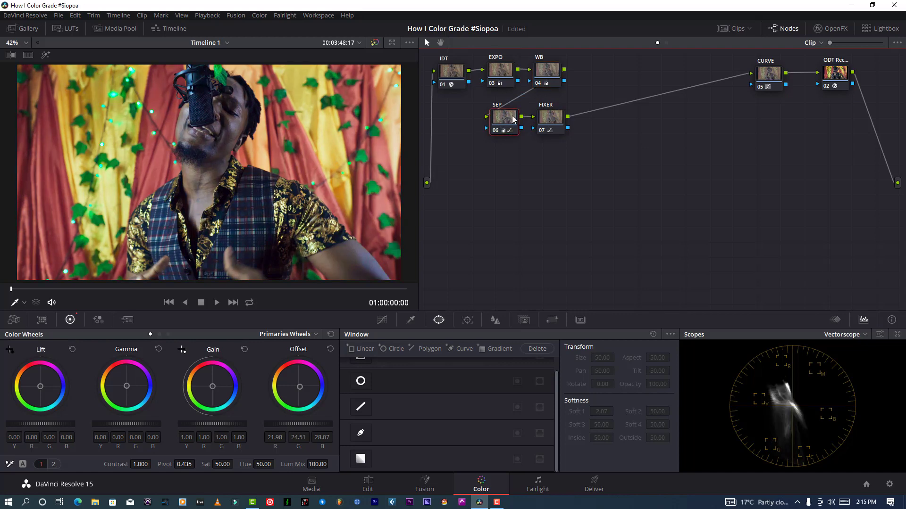
{"action": "scroll", "coordinate": [194, 165], "scroll_direction": "down", "scroll_amount": 3}
{"action": "scroll", "coordinate": [196, 182], "scroll_direction": "up", "scroll_amount": 2}
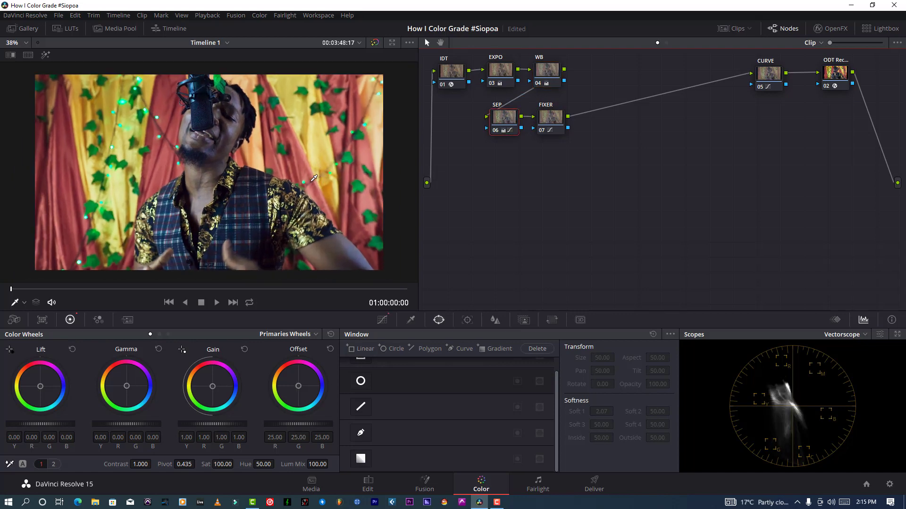
{"action": "left_click_drag", "start_coordinate": [249, 289], "coordinate": [272, 290]}
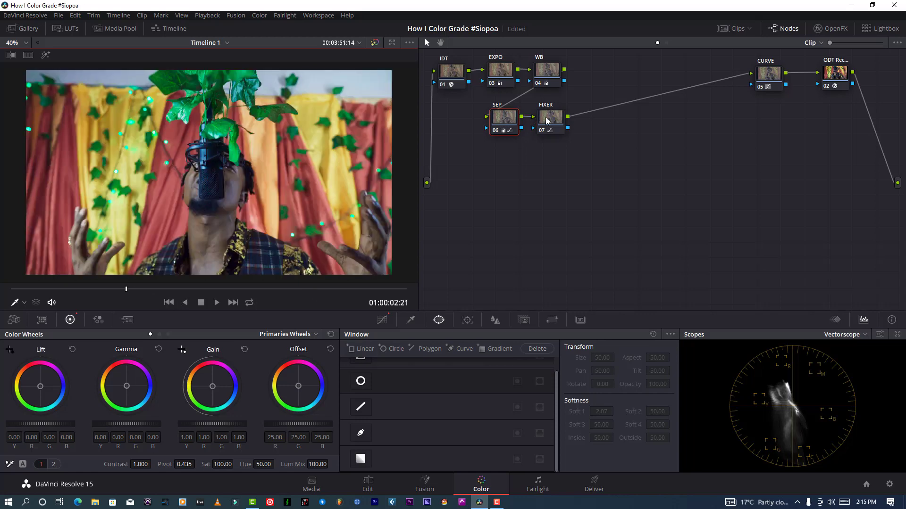
- Enable a circular window on the FIXER node and display its Power Window controls in the viewer
{"action": "left_click", "coordinate": [549, 122]}
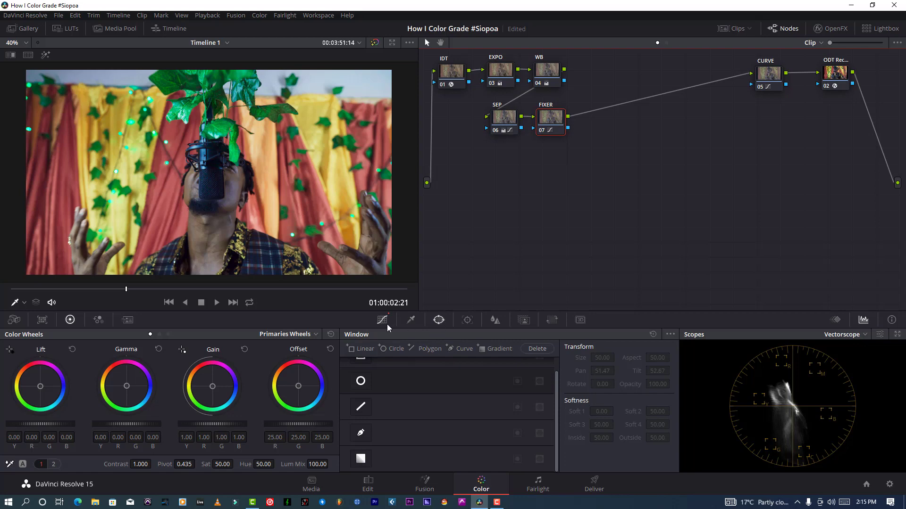
{"action": "left_click", "coordinate": [361, 382]}
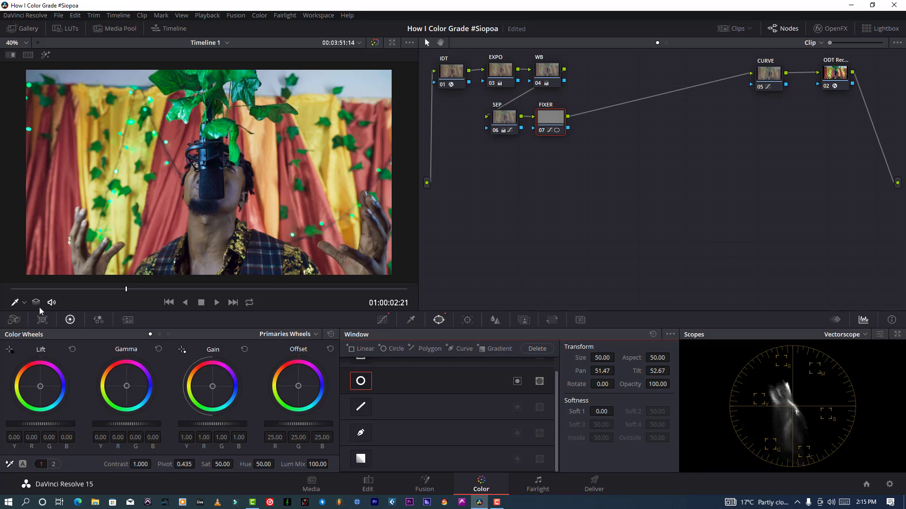
{"action": "left_click", "coordinate": [24, 304]}
{"action": "left_click", "coordinate": [41, 344]}
{"action": "left_click", "coordinate": [23, 304]}
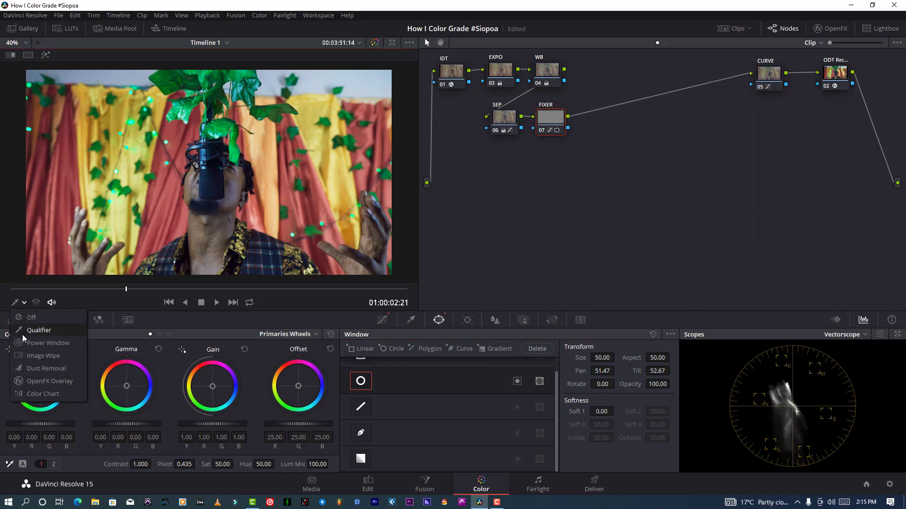
{"action": "left_click", "coordinate": [24, 333]}
{"action": "left_click", "coordinate": [24, 303]}
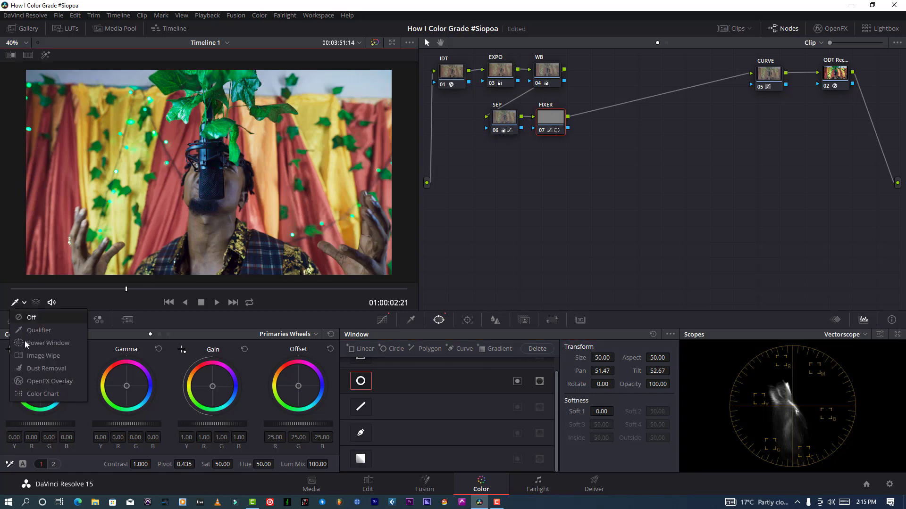
{"action": "left_click", "coordinate": [35, 344]}
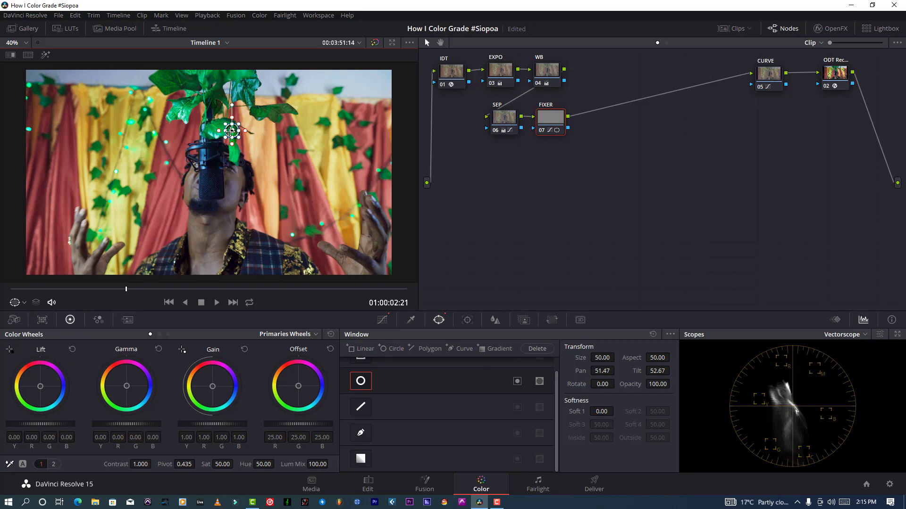
- Place the circular window on the singer's neck at about pan 50.64 and tilt 46.05, and highlight only the windowed area
{"action": "left_click_drag", "start_coordinate": [232, 130], "coordinate": [219, 234]}
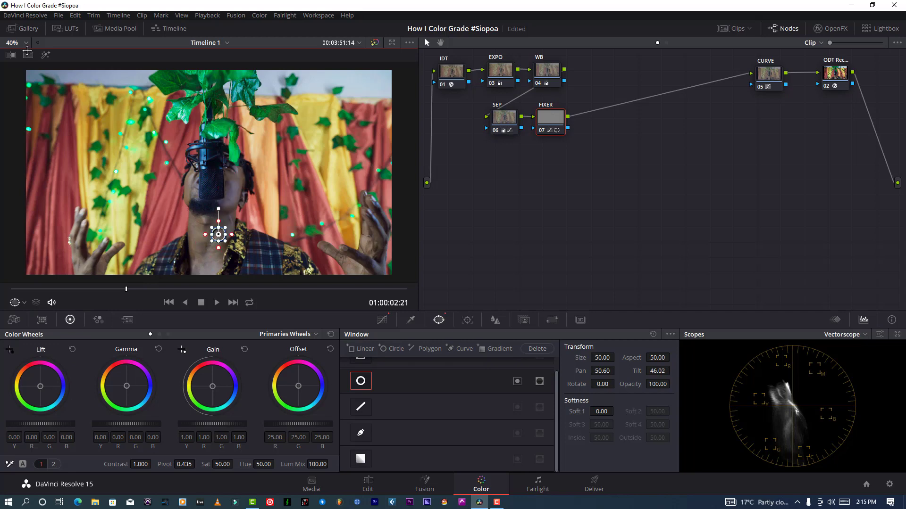
{"action": "left_click", "coordinate": [46, 56]}
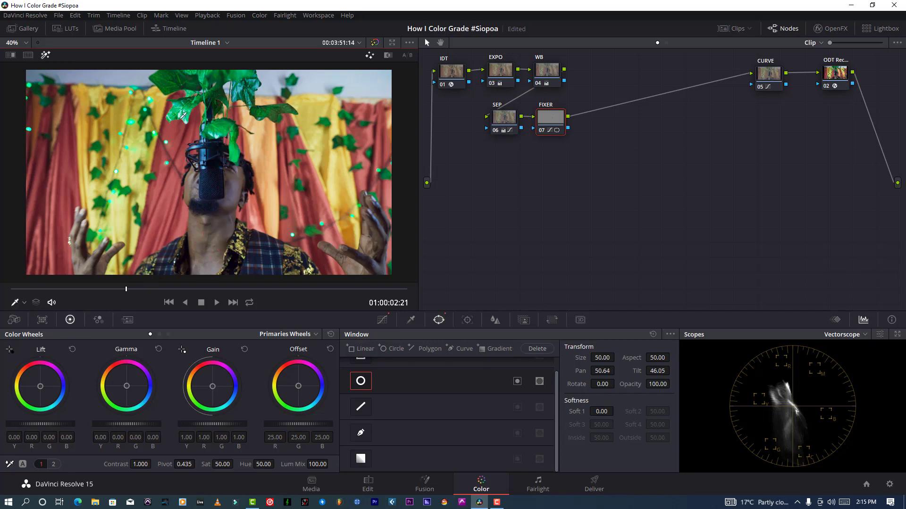
{"action": "left_click", "coordinate": [46, 55]}
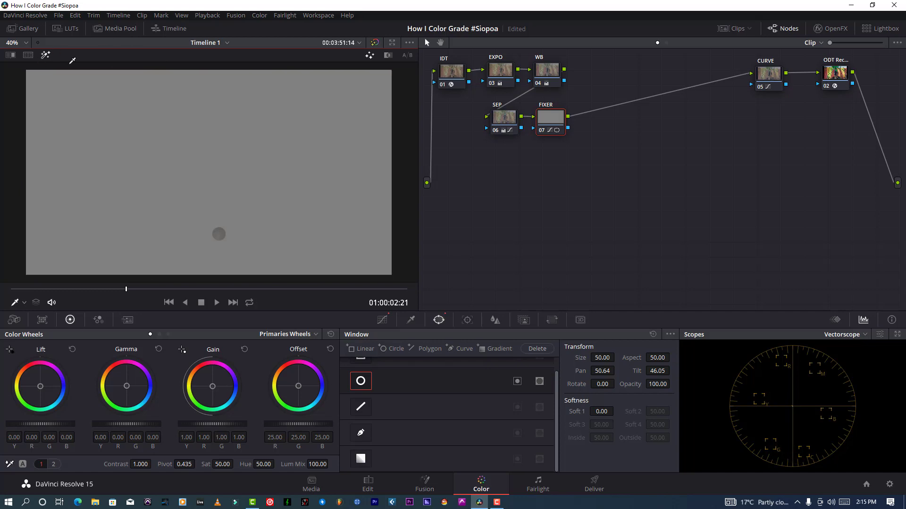
- Show the vectorscope's skin tone indicator with 2x zoom, and brighten its trace and graticule
{"action": "left_click", "coordinate": [878, 334]}
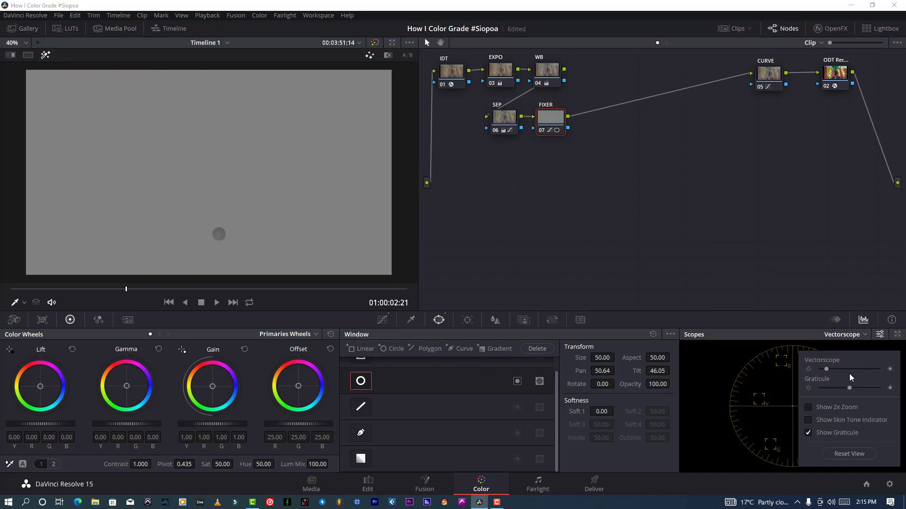
{"action": "left_click", "coordinate": [807, 420]}
{"action": "left_click_drag", "start_coordinate": [857, 387], "coordinate": [873, 387]}
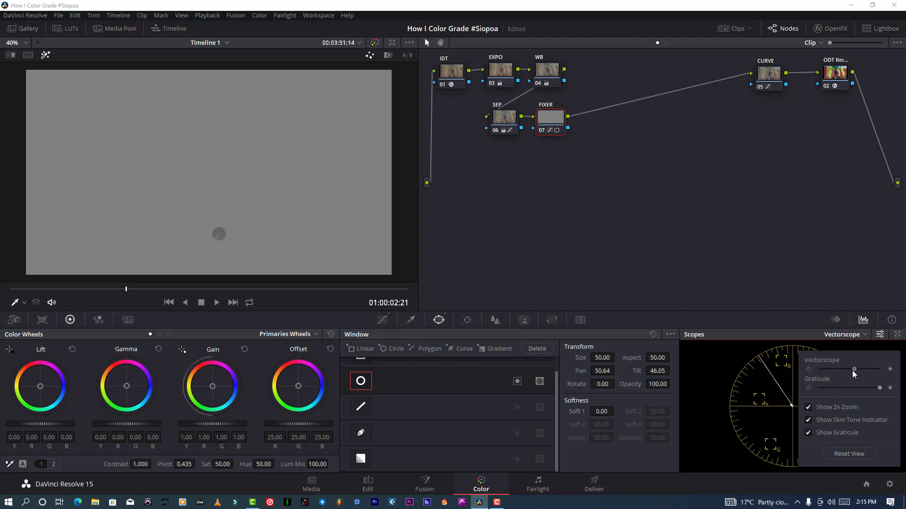
- Reset the FIXER node's Hue Vs Sat curve and switch to the Hue Vs Hue curve
{"action": "left_click", "coordinate": [382, 320]}
{"action": "left_click", "coordinate": [670, 334]}
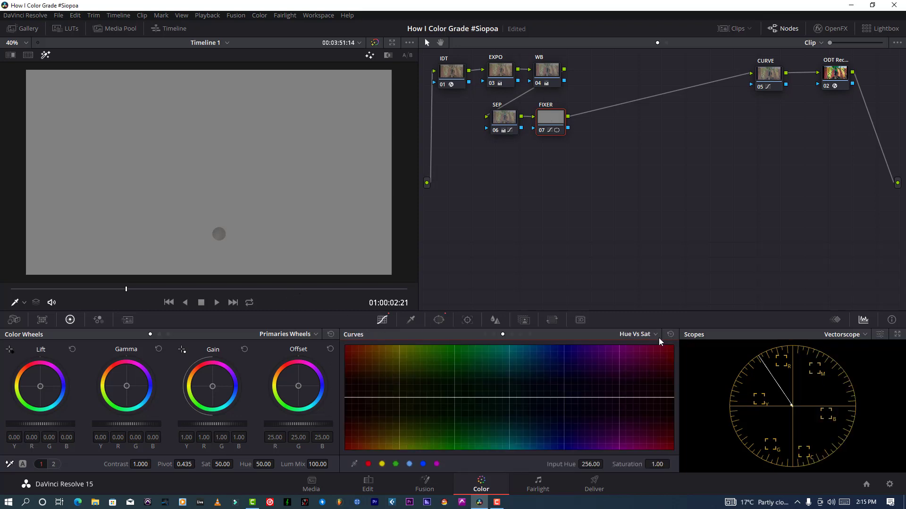
{"action": "left_click", "coordinate": [493, 334]}
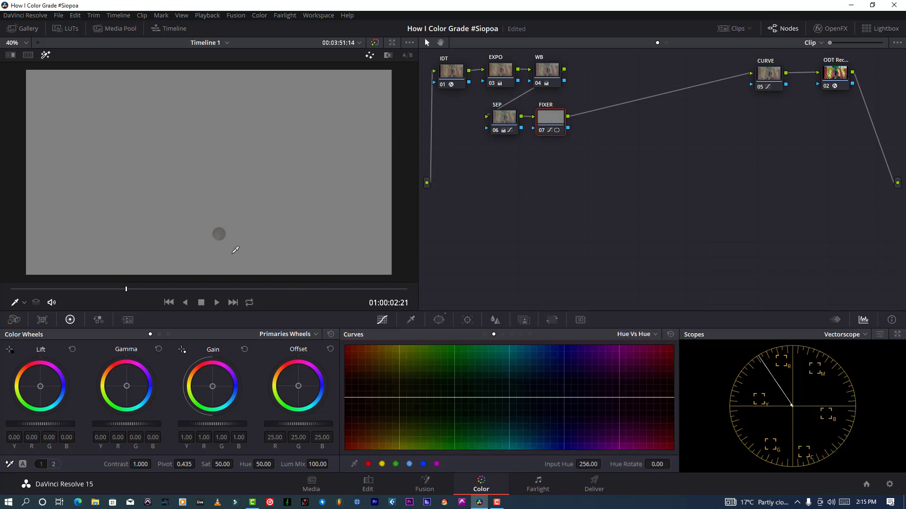
- Sample the neck skin on the Hue Vs Hue curve, raise its point slightly and rotate input hue 284.33 by -3.21
{"action": "left_click", "coordinate": [218, 232]}
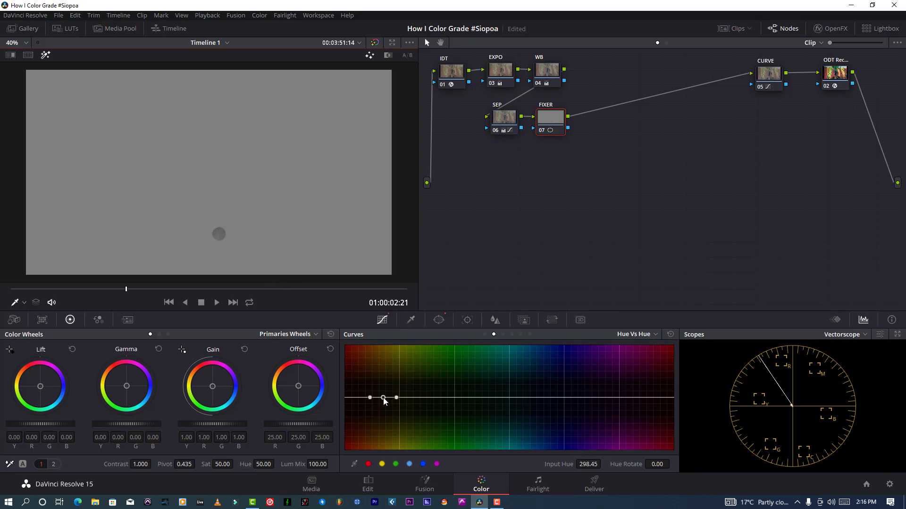
{"action": "left_click", "coordinate": [384, 399]}
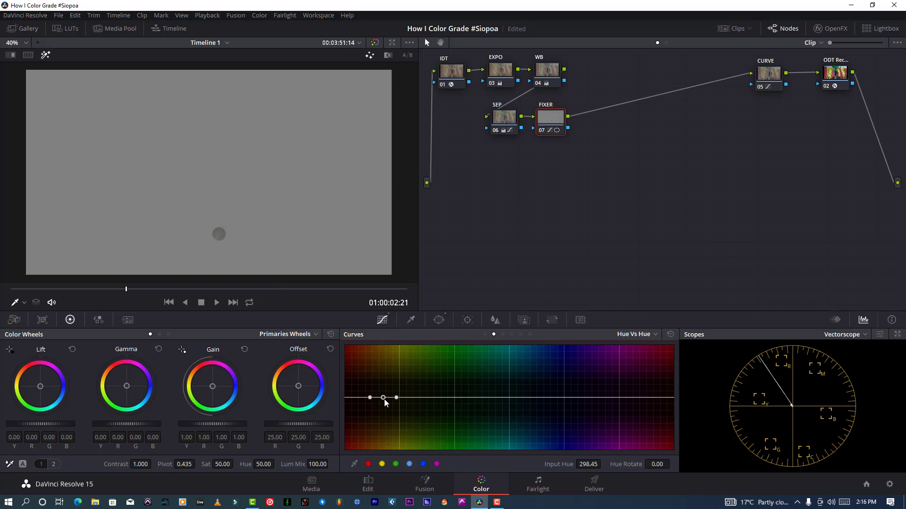
{"action": "left_click_drag", "start_coordinate": [384, 400], "coordinate": [384, 402]}
{"action": "left_click", "coordinate": [368, 463]}
{"action": "left_click_drag", "start_coordinate": [383, 401], "coordinate": [371, 400]}
- Remove the circular window from the FIXER node and turn off the vectorscope's 2x zoom
{"action": "left_click", "coordinate": [434, 320]}
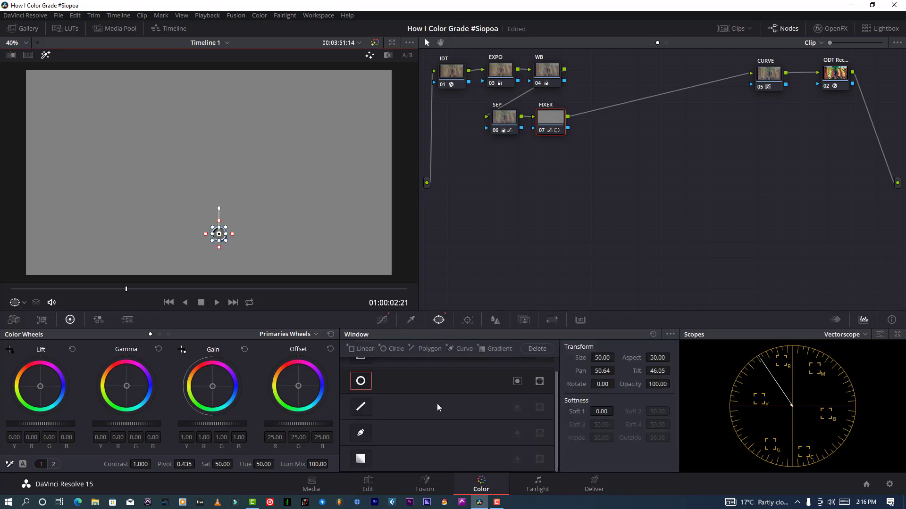
{"action": "left_click", "coordinate": [362, 381]}
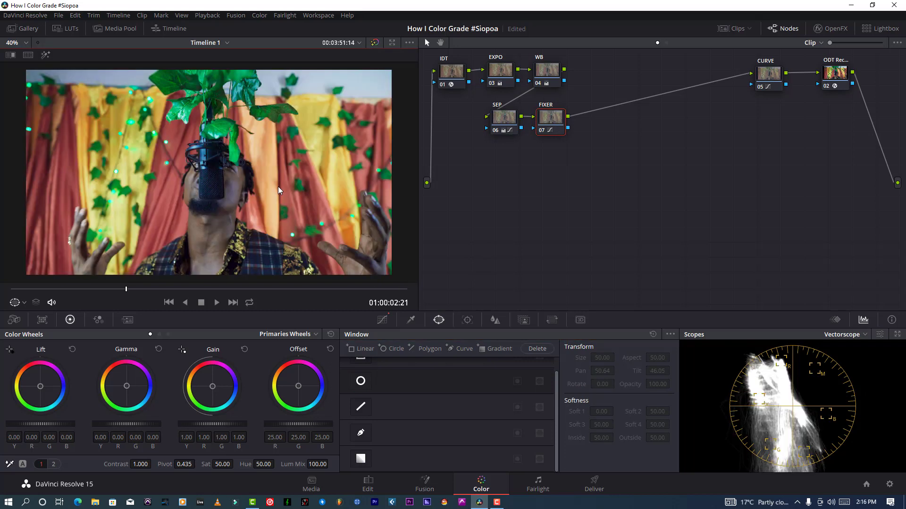
{"action": "scroll", "coordinate": [279, 185], "scroll_direction": "down", "scroll_amount": 3}
{"action": "scroll", "coordinate": [279, 186], "scroll_direction": "up", "scroll_amount": 2}
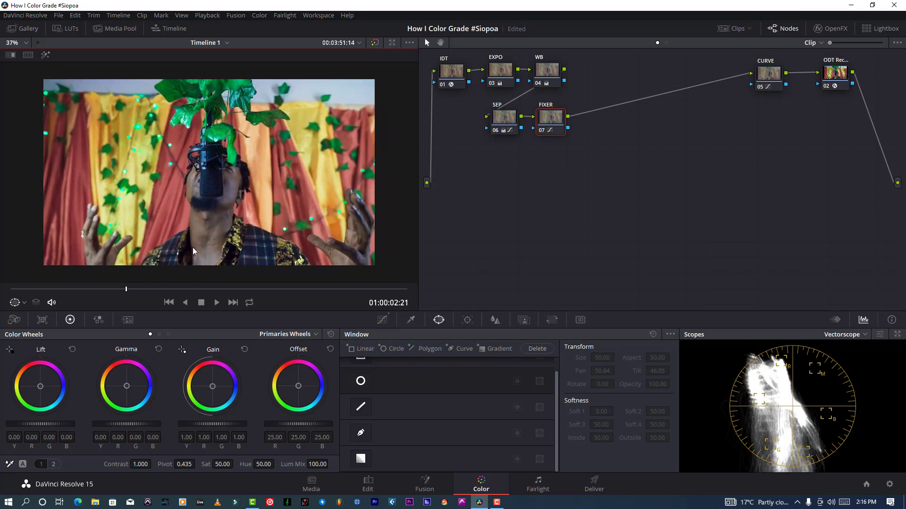
{"action": "left_click", "coordinate": [880, 334]}
{"action": "left_click", "coordinate": [807, 408]}
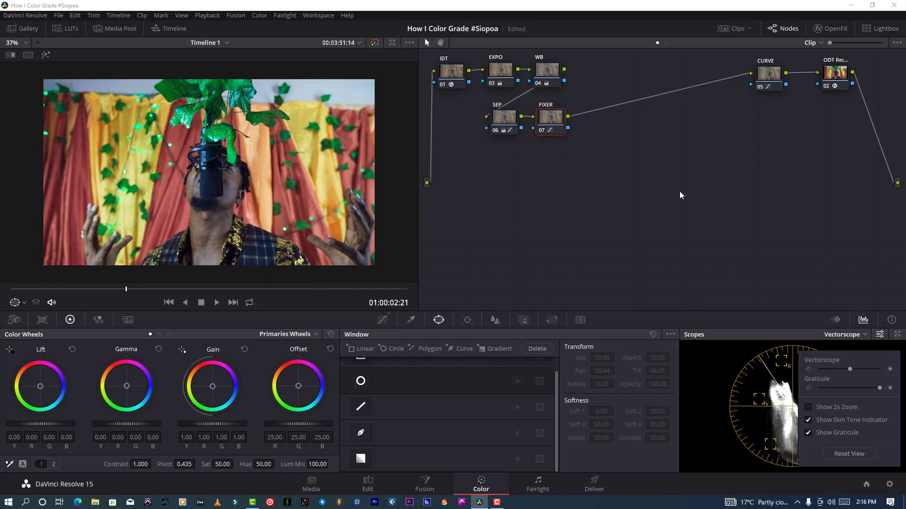
- Return the playhead to the start of the clip at 01:00:00:00
{"action": "key", "text": "shift+z"}
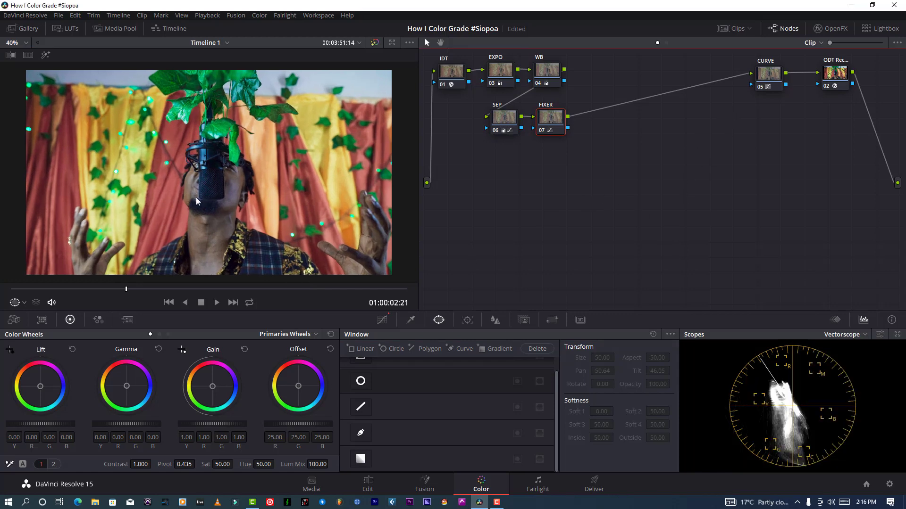
{"action": "left_click_drag", "start_coordinate": [40, 289], "coordinate": [4, 288]}
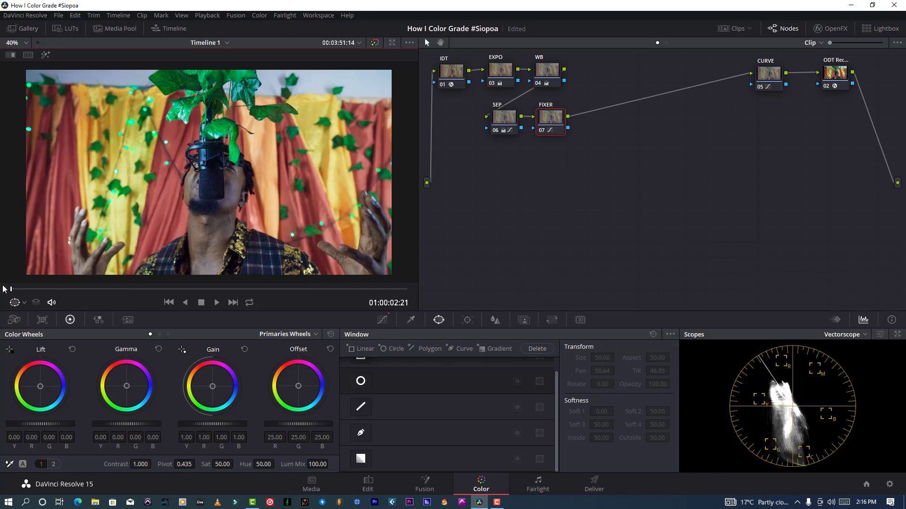
{"action": "scroll", "coordinate": [89, 236], "scroll_direction": "down", "scroll_amount": 2}
{"action": "scroll", "coordinate": [89, 235], "scroll_direction": "up", "scroll_amount": 1}
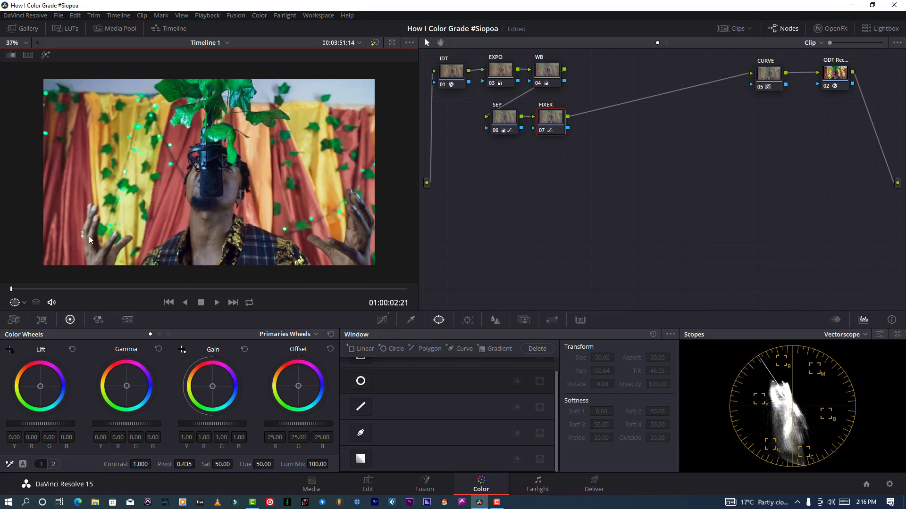
{"action": "scroll", "coordinate": [89, 235], "scroll_direction": "down", "scroll_amount": 1}
{"action": "scroll", "coordinate": [88, 236], "scroll_direction": "up", "scroll_amount": 2}
{"action": "key", "text": "Home"}
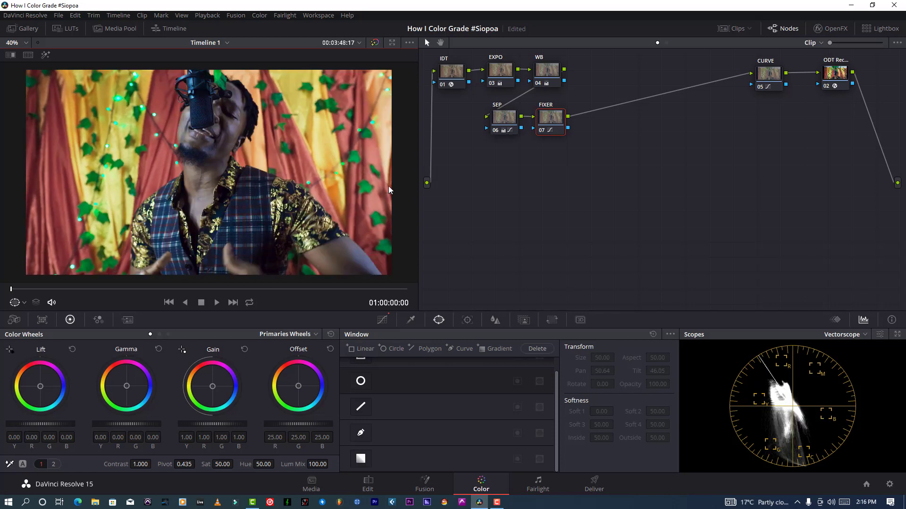
- Compare the image with the SEP node bypassed and re-enable the node
{"action": "left_click", "coordinate": [500, 136]}
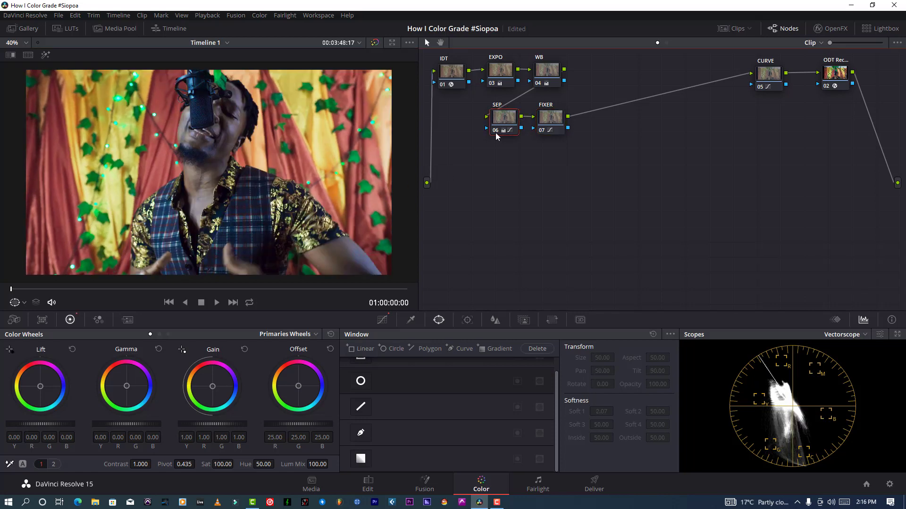
{"action": "left_click", "coordinate": [497, 130]}
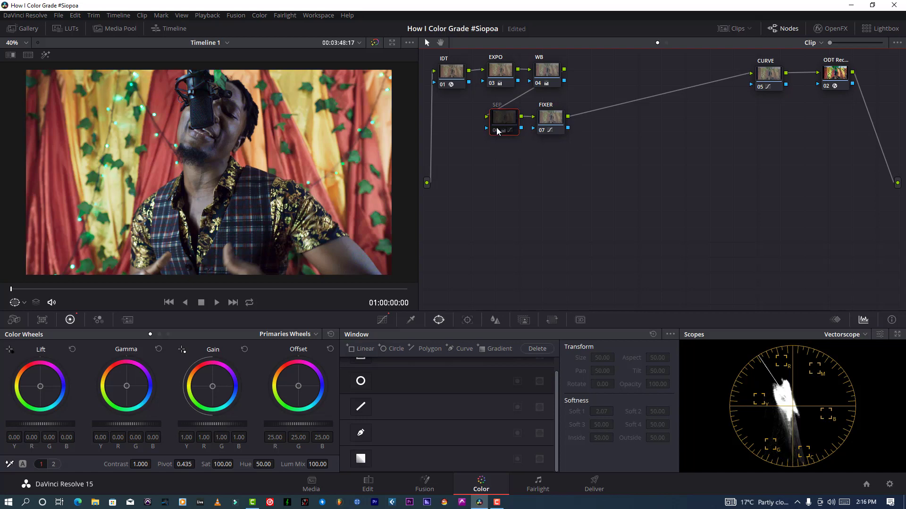
{"action": "left_click", "coordinate": [498, 131]}
- Add a red point to the FIXER node's Hue Vs Hue curve at input hue 261.67 with hue rotate 8.04
{"action": "left_click", "coordinate": [551, 121]}
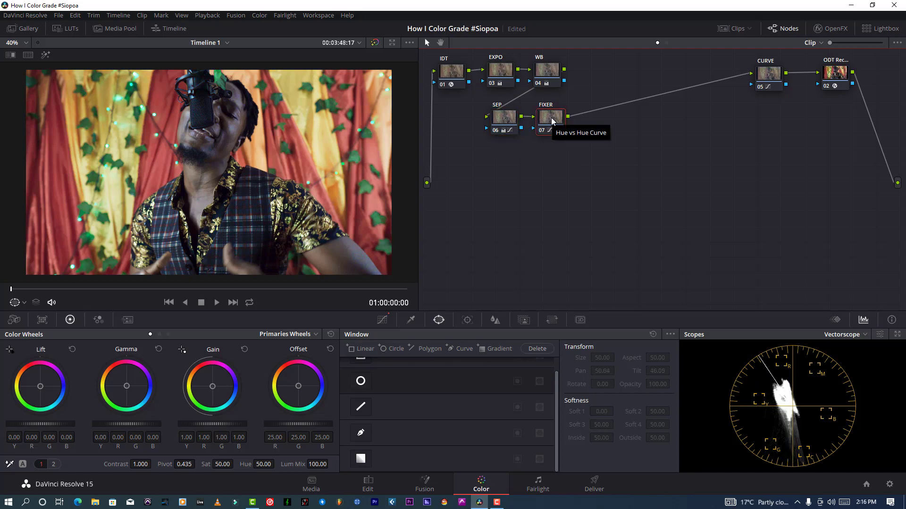
{"action": "left_click", "coordinate": [382, 320]}
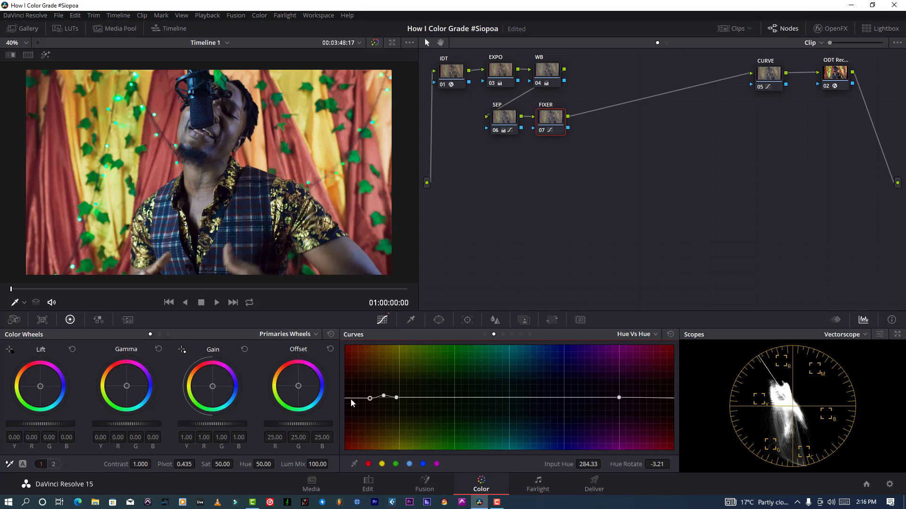
{"action": "left_click_drag", "start_coordinate": [351, 401], "coordinate": [351, 404]}
{"action": "left_click_drag", "start_coordinate": [350, 404], "coordinate": [351, 398]}
{"action": "left_click_drag", "start_coordinate": [350, 399], "coordinate": [350, 397]}
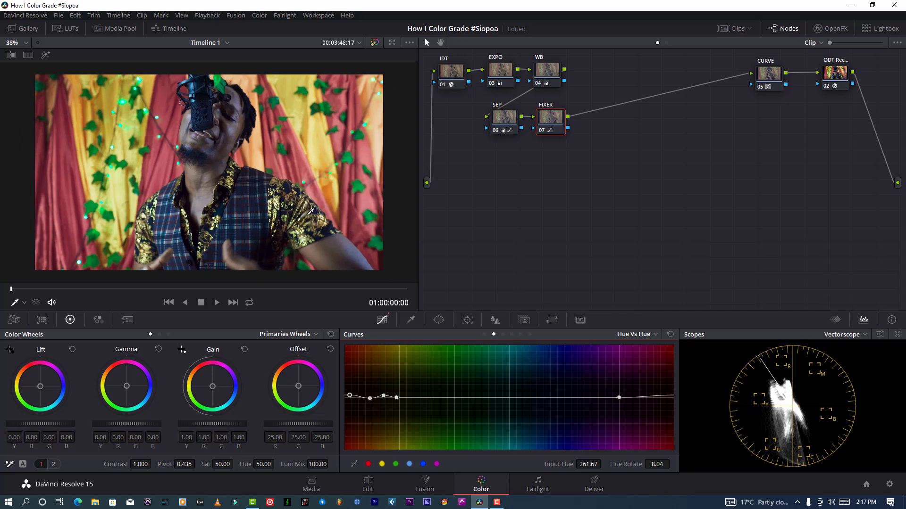
{"action": "scroll", "coordinate": [310, 211], "scroll_direction": "up", "scroll_amount": 1}
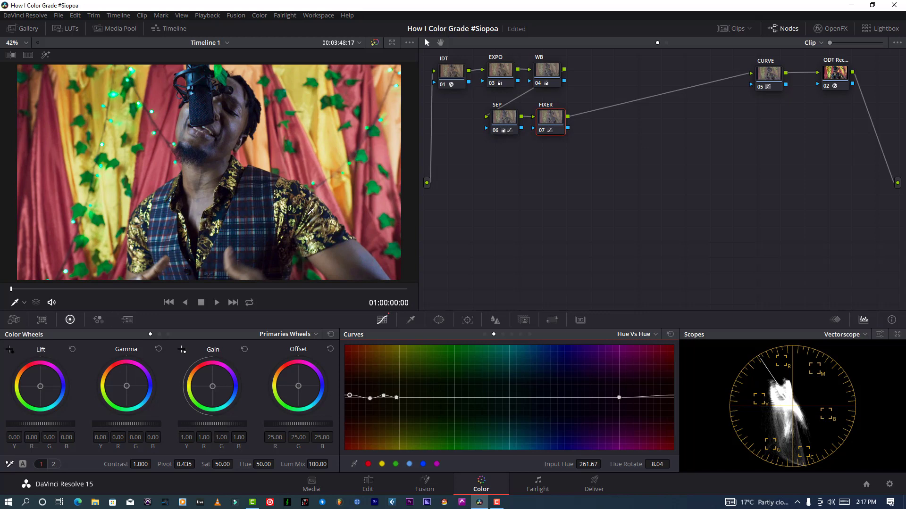
- Add a red point to the FIXER node's Hue Vs Lum curve at input hue 258.06 and lower its lum gain to 0.94
{"action": "left_click", "coordinate": [512, 334]}
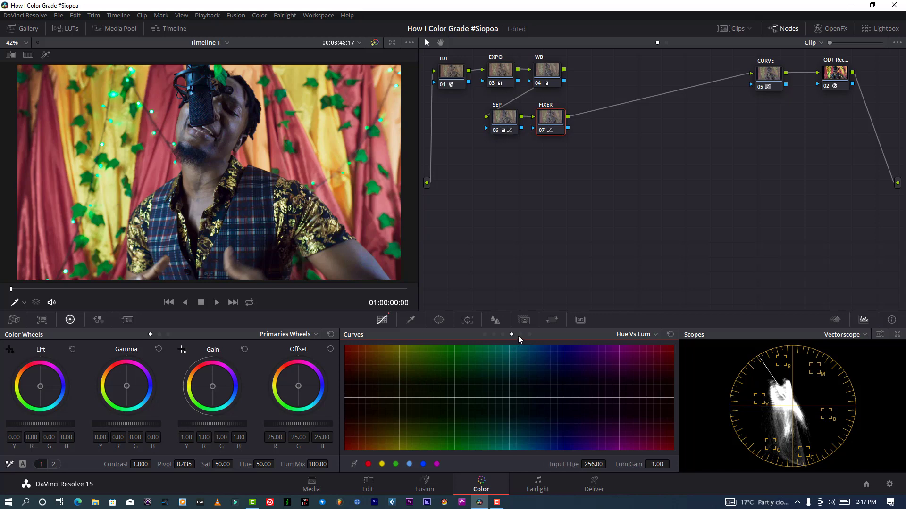
{"action": "left_click", "coordinate": [369, 465]}
{"action": "left_click_drag", "start_coordinate": [346, 398], "coordinate": [347, 405]}
- Refine the FIXER node's Hue Vs Hue curve by slightly raising the orange point and setting the next one to input hue 296.69, hue rotate 11.25
{"action": "left_click", "coordinate": [497, 335]}
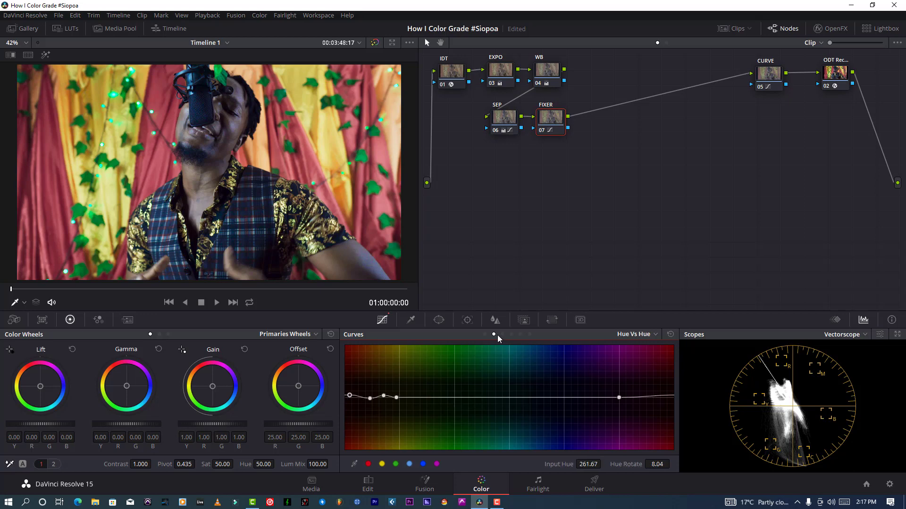
{"action": "left_click", "coordinate": [382, 464]}
{"action": "left_click", "coordinate": [370, 399]}
{"action": "left_click_drag", "start_coordinate": [369, 398], "coordinate": [369, 396]}
{"action": "left_click", "coordinate": [382, 464]}
{"action": "left_click_drag", "start_coordinate": [386, 394], "coordinate": [381, 398]}
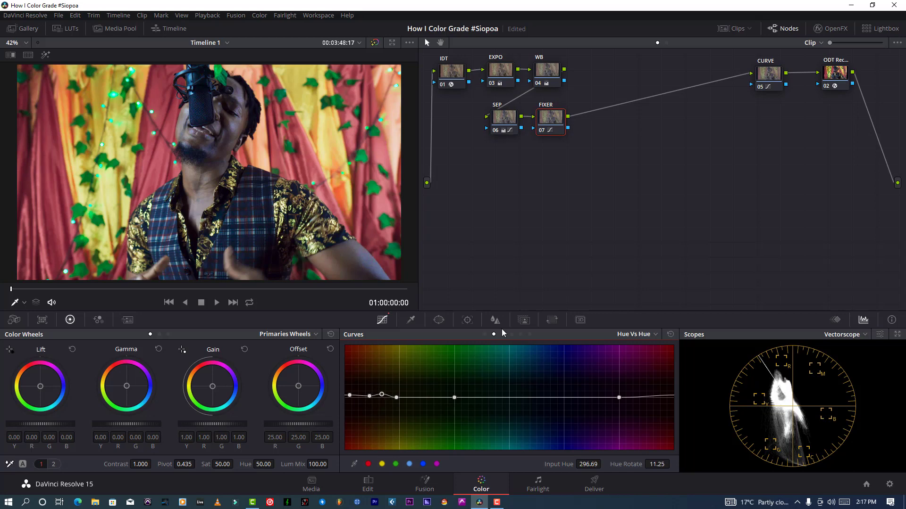
- Add a yellow point to the FIXER node's Hue Vs Lum curve at input hue 315.23 with lum gain 0.95
{"action": "left_click", "coordinate": [520, 335]}
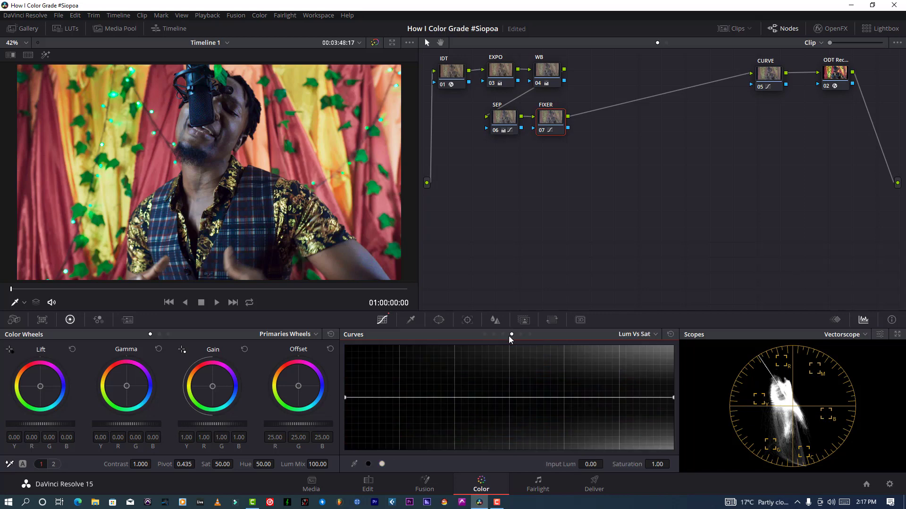
{"action": "left_click", "coordinate": [511, 334]}
{"action": "left_click", "coordinate": [503, 336]}
{"action": "left_click", "coordinate": [513, 335]}
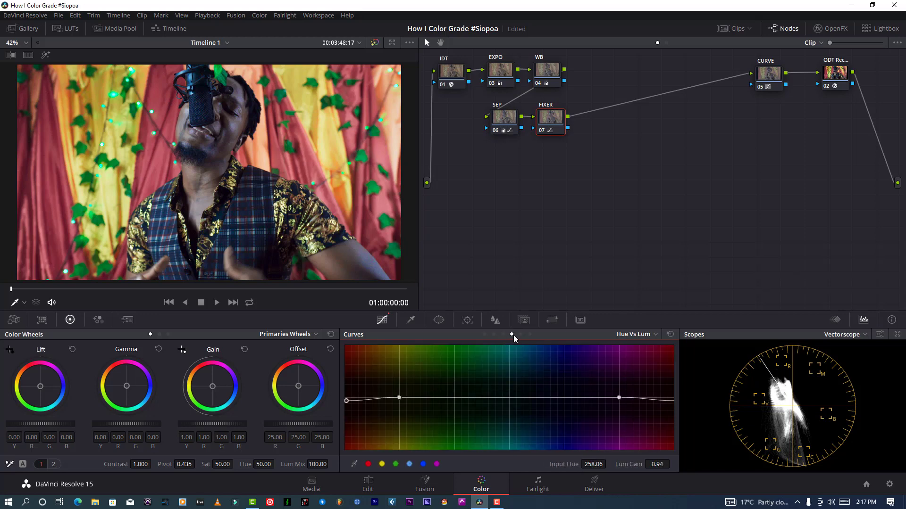
{"action": "left_click", "coordinate": [383, 465]}
{"action": "left_click_drag", "start_coordinate": [399, 398], "coordinate": [399, 401]}
{"action": "scroll", "coordinate": [195, 164], "scroll_direction": "down", "scroll_amount": 2}
{"action": "scroll", "coordinate": [194, 164], "scroll_direction": "up", "scroll_amount": 2}
- Compare the image with the FIXER node bypassed and re-enable the node
{"action": "left_click", "coordinate": [539, 133]}
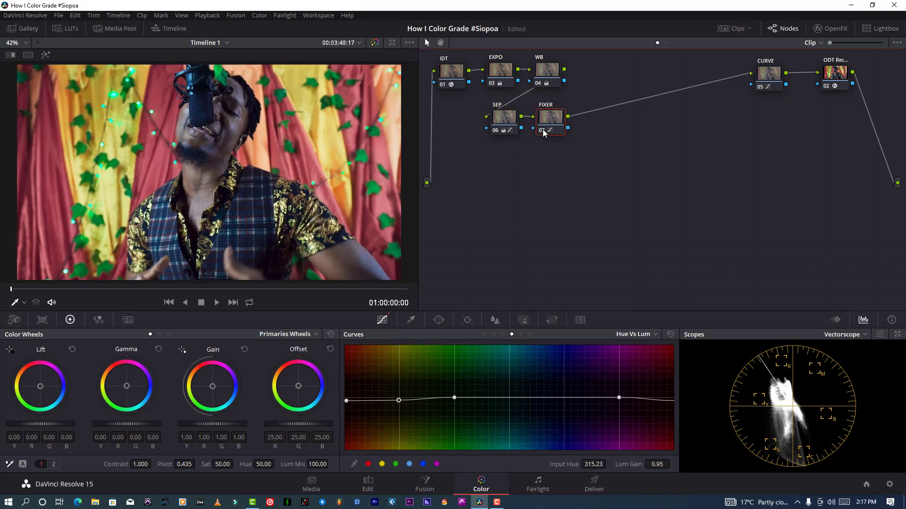
{"action": "key", "text": "ctrl+d"}
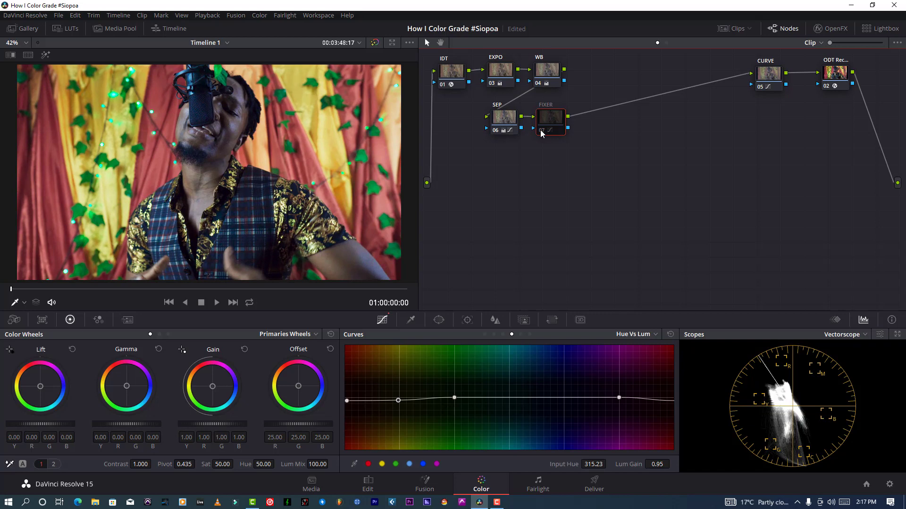
{"action": "key", "text": "ctrl+d"}
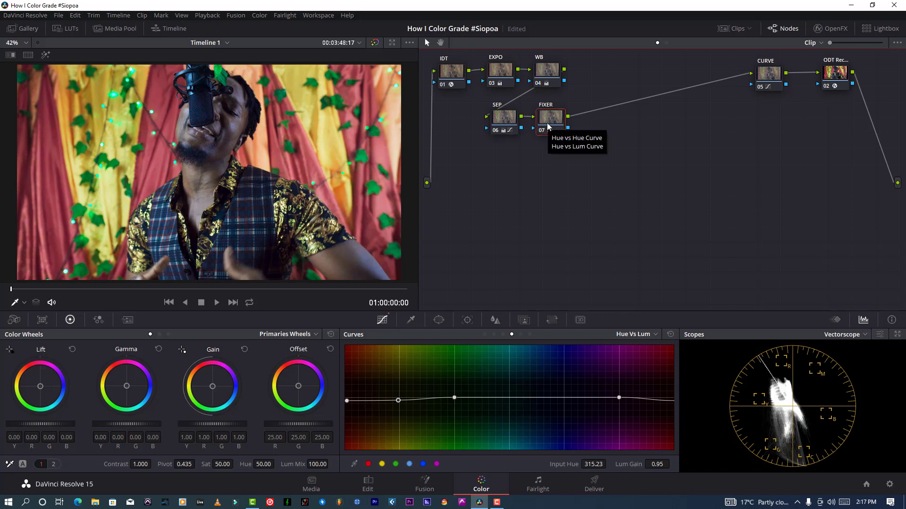
- Add a serial node after FIXER, label it GRADE, and place it below the SEP node
{"action": "key", "text": "alt+s"}
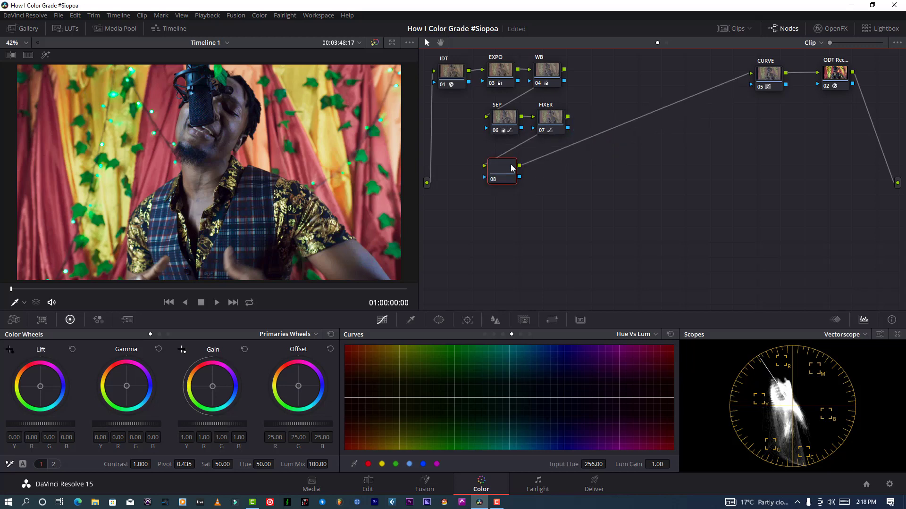
{"action": "left_click_drag", "start_coordinate": [511, 165], "coordinate": [511, 164]}
{"action": "right_click", "coordinate": [513, 170]}
{"action": "left_click", "coordinate": [525, 182]}
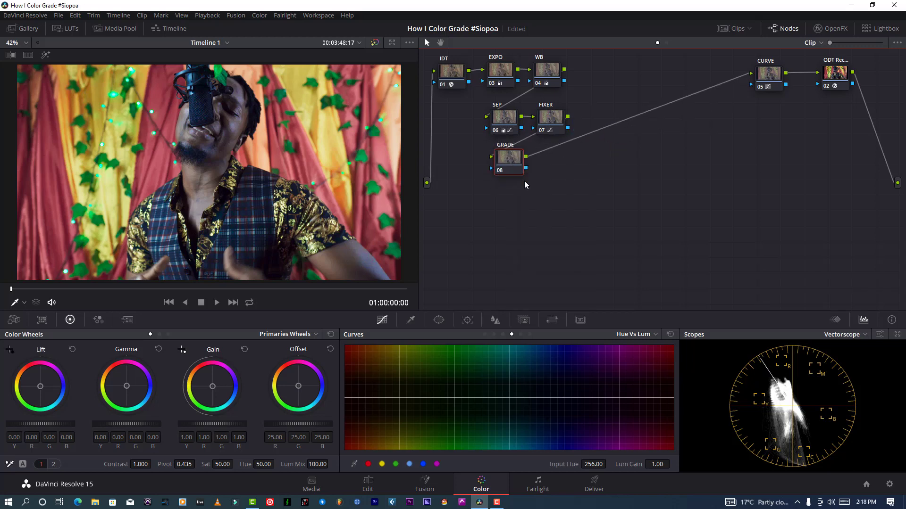
{"action": "left_click_drag", "start_coordinate": [510, 165], "coordinate": [510, 173]}
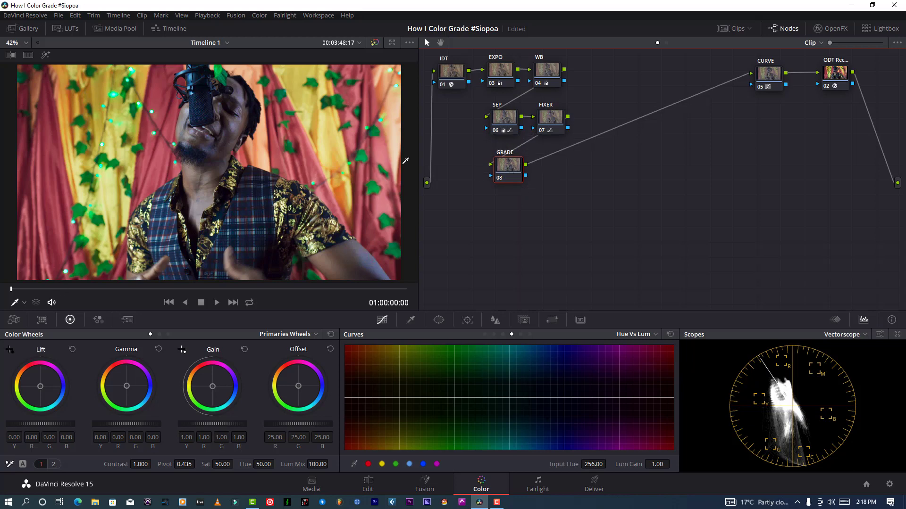
{"action": "left_click_drag", "start_coordinate": [510, 168], "coordinate": [510, 172]}
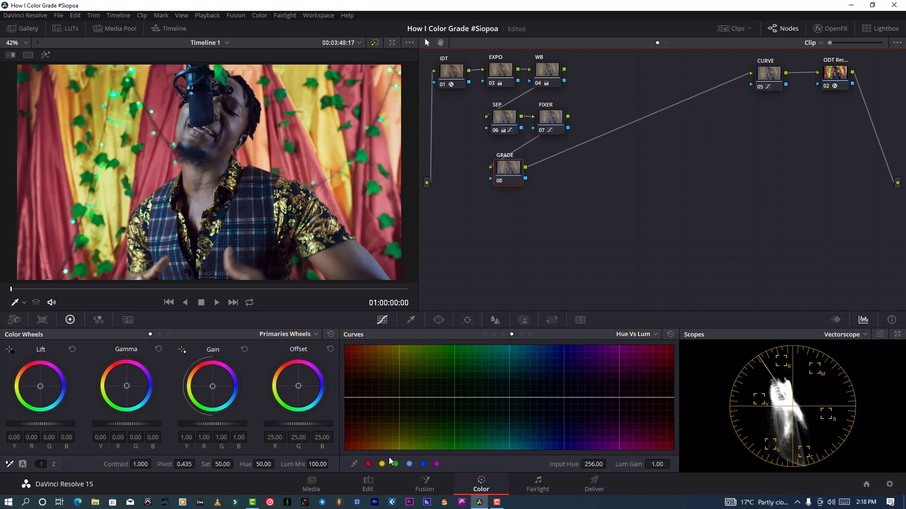
- Add a blue point to the GRADE node's Hue Vs Hue curve at input hue 136.00 with hue rotate 19.29
{"action": "left_click", "coordinate": [494, 334]}
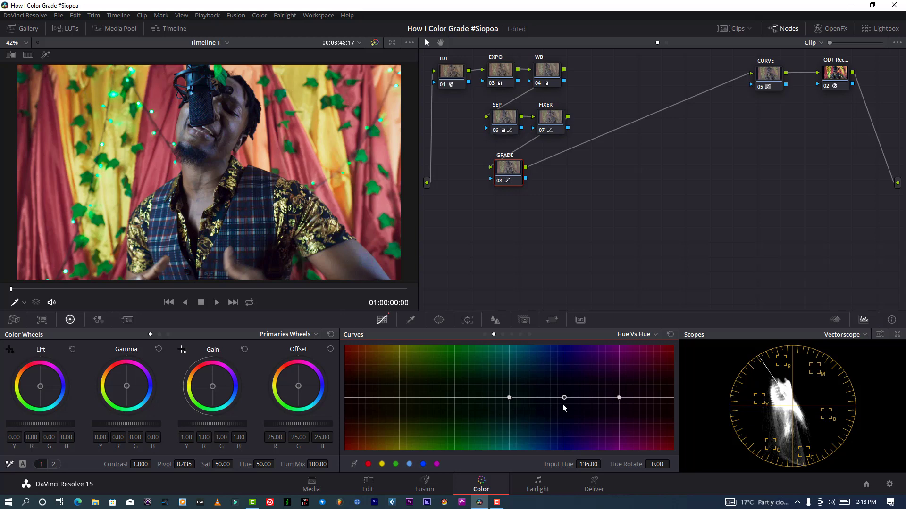
{"action": "left_click_drag", "start_coordinate": [564, 397], "coordinate": [564, 383]}
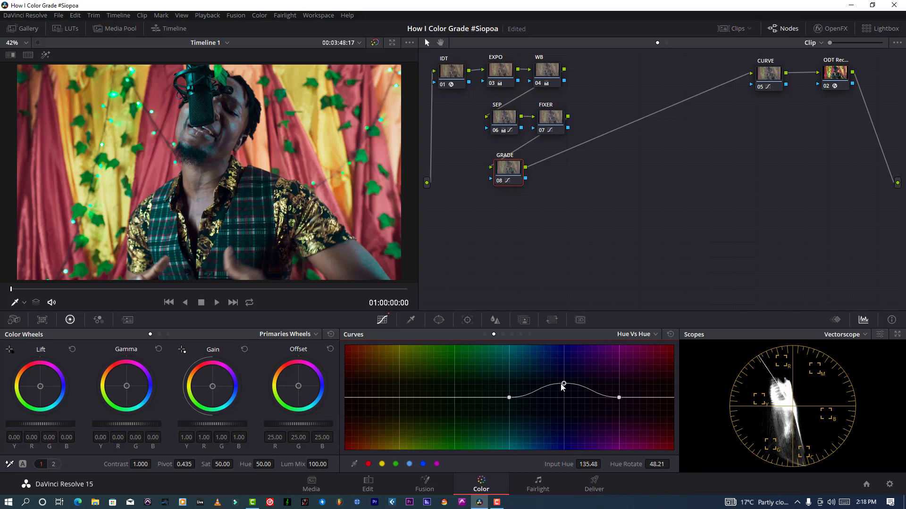
{"action": "left_click_drag", "start_coordinate": [564, 383], "coordinate": [564, 392]}
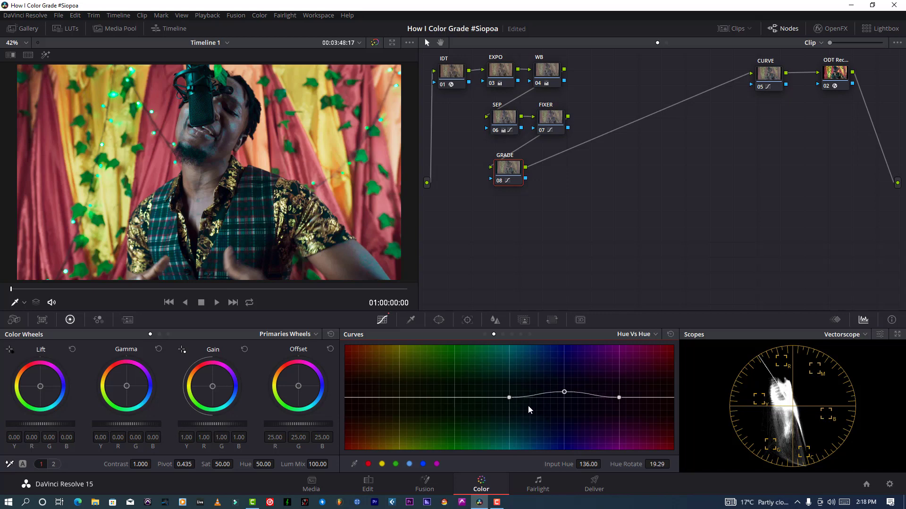
- Add a red point to the GRADE node's Hue Vs Hue curve near input hue 258 and pull it slightly below the baseline
{"action": "left_click", "coordinate": [369, 464]}
{"action": "left_click_drag", "start_coordinate": [347, 399], "coordinate": [346, 405]}
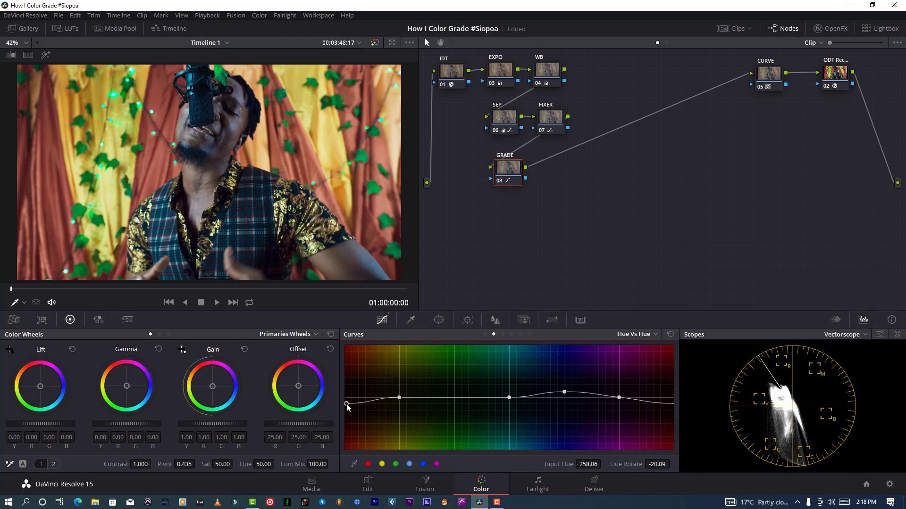
{"action": "left_click_drag", "start_coordinate": [346, 404], "coordinate": [346, 402]}
{"action": "left_click_drag", "start_coordinate": [346, 404], "coordinate": [346, 402]}
- Set the yellow point on the GRADE node's Hue Vs Hue curve to input hue 315.74 with hue rotate 8.04
{"action": "left_click", "coordinate": [399, 399]}
{"action": "left_click_drag", "start_coordinate": [399, 400], "coordinate": [399, 394]}
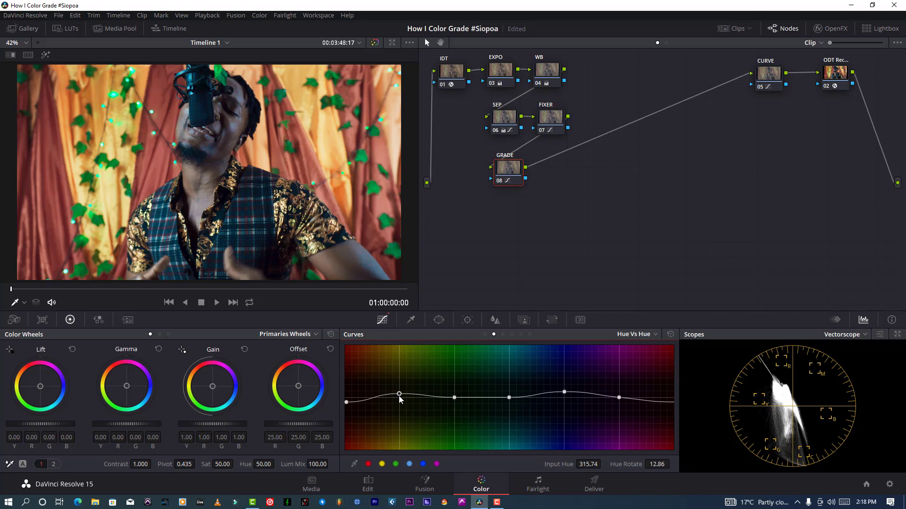
{"action": "left_click_drag", "start_coordinate": [398, 396], "coordinate": [398, 395]}
- Slightly reduce the yellow and red saturation on the GRADE node's Hue Vs Sat curve
{"action": "left_click", "coordinate": [502, 335]}
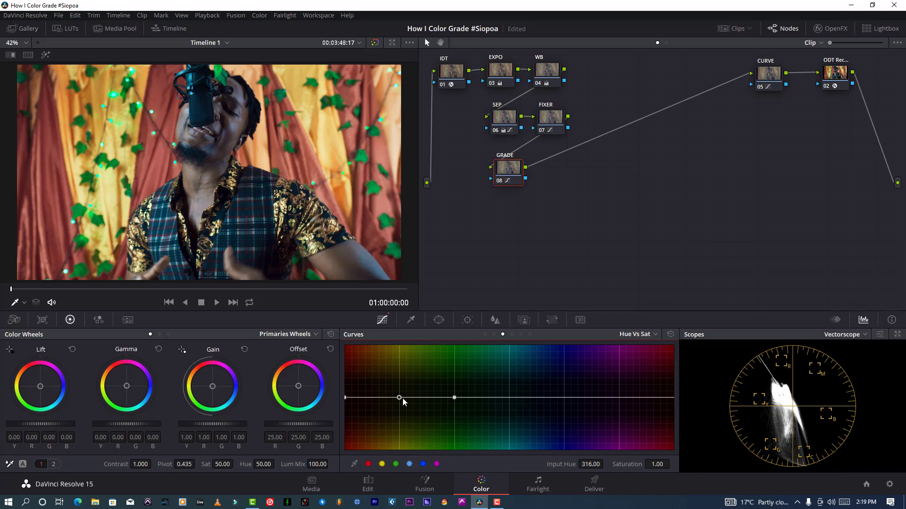
{"action": "left_click_drag", "start_coordinate": [398, 398], "coordinate": [398, 402]}
{"action": "left_click", "coordinate": [368, 465]}
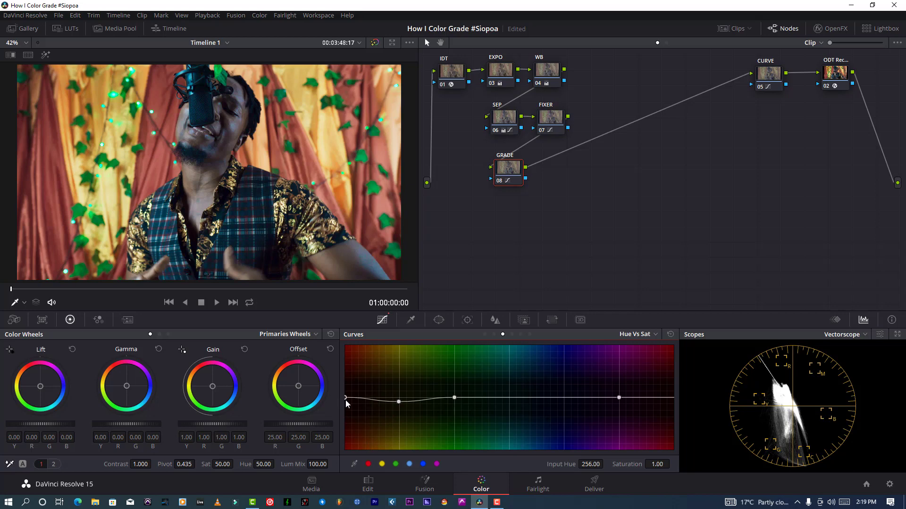
{"action": "left_click_drag", "start_coordinate": [345, 400], "coordinate": [346, 401]}
- On the GRADE node's Hue Vs Lum curve, lower yellow to lum gain about 0.91 and red at input hue 260.12 to 0.95
{"action": "left_click", "coordinate": [512, 334]}
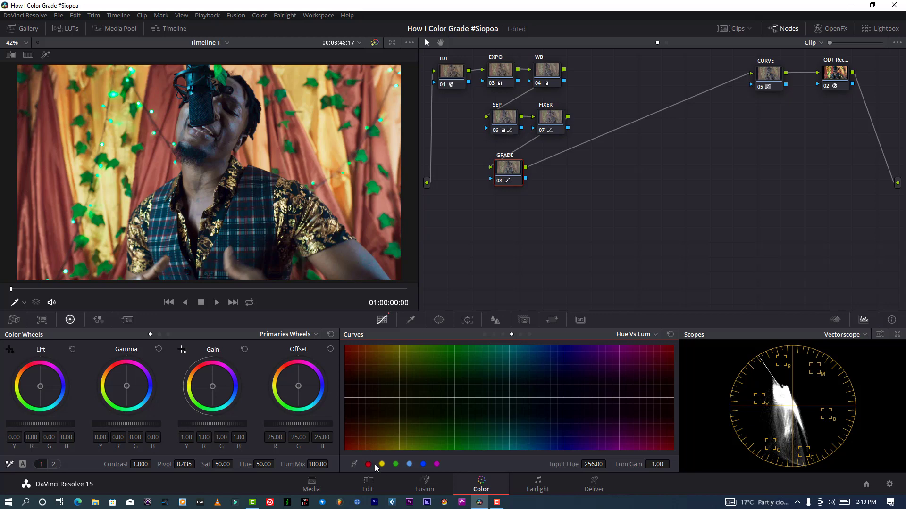
{"action": "left_click", "coordinate": [383, 466]}
{"action": "left_click_drag", "start_coordinate": [400, 397], "coordinate": [399, 403]}
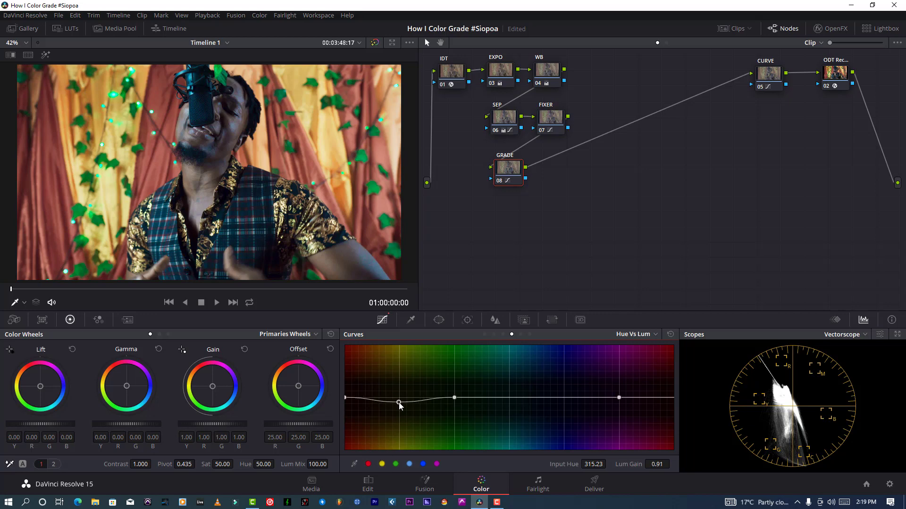
{"action": "left_click", "coordinate": [348, 399]}
{"action": "left_click", "coordinate": [504, 504]}
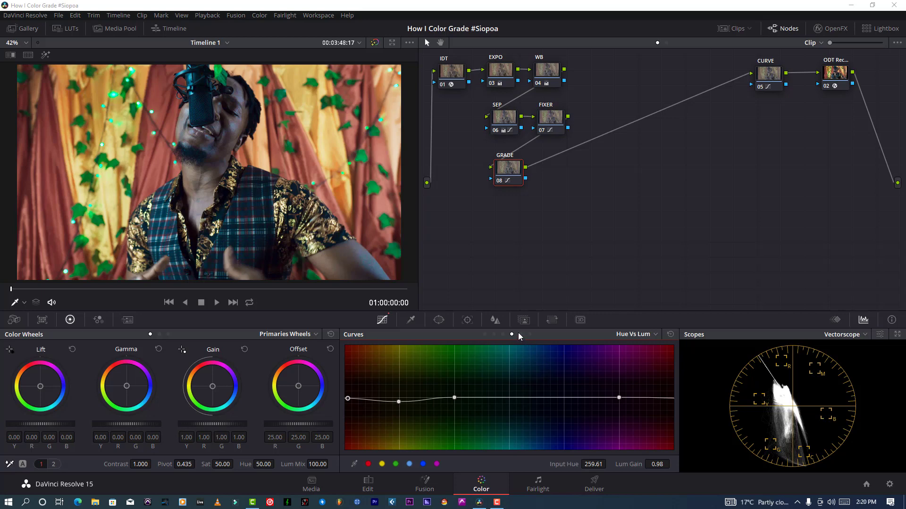
{"action": "left_click_drag", "start_coordinate": [347, 399], "coordinate": [349, 403]}
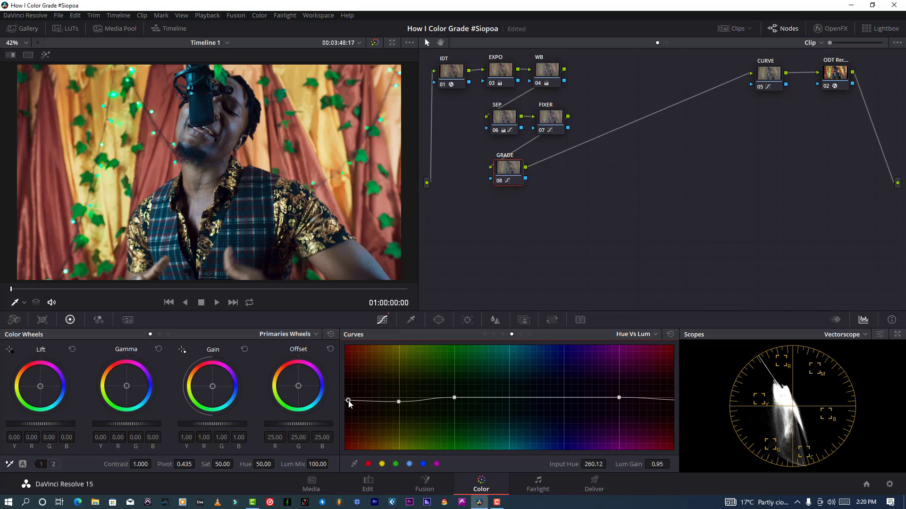
- Move the green point on the GRADE node's Hue Vs Hue curve to input hue 34.03 with hue rotate -43.39
{"action": "left_click", "coordinate": [520, 334]}
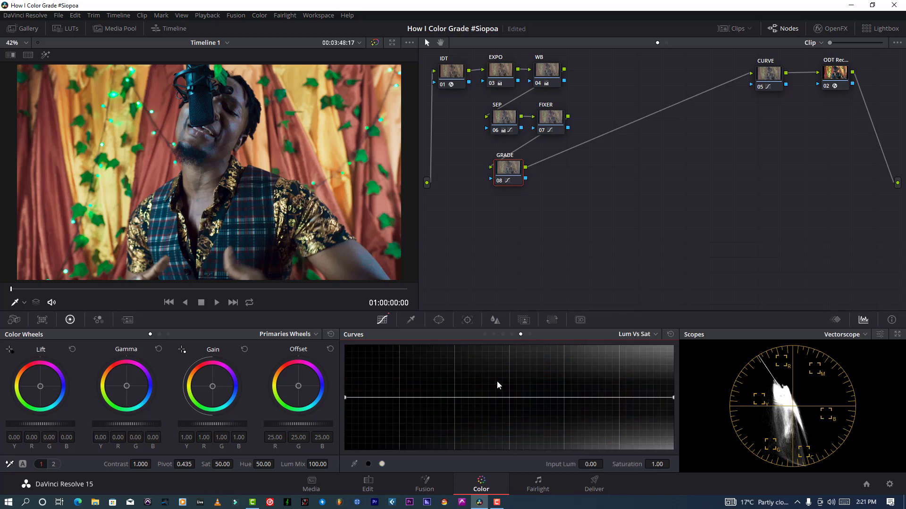
{"action": "left_click", "coordinate": [493, 334]}
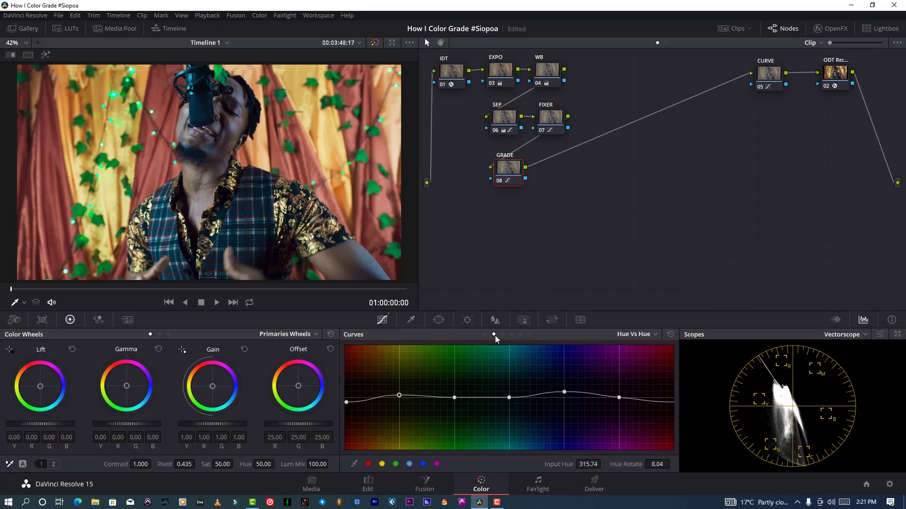
{"action": "left_click", "coordinate": [393, 464]}
{"action": "left_click_drag", "start_coordinate": [455, 399], "coordinate": [454, 413]}
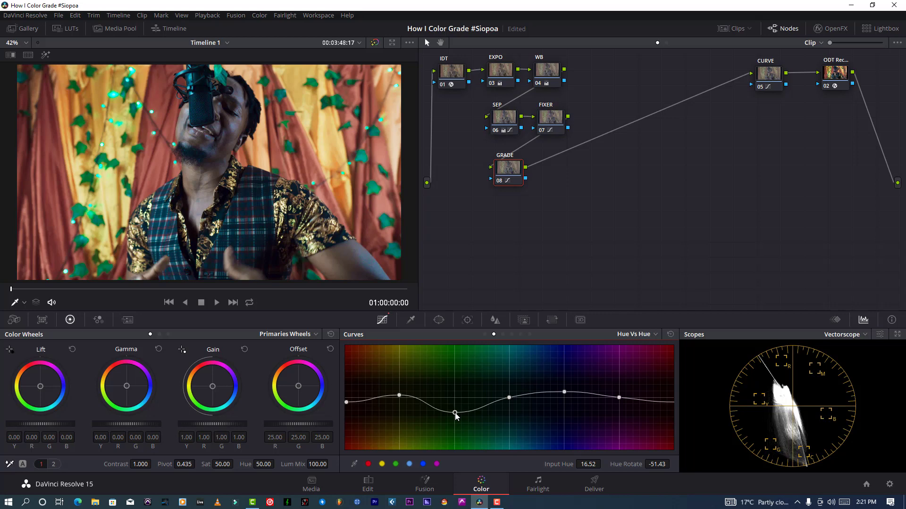
{"action": "mouse_move", "coordinate": [455, 412]}
{"action": "left_mouse_down"}
{"action": "mouse_move", "coordinate": [434, 414]}
{"action": "mouse_move", "coordinate": [472, 413]}
{"action": "left_mouse_up"}
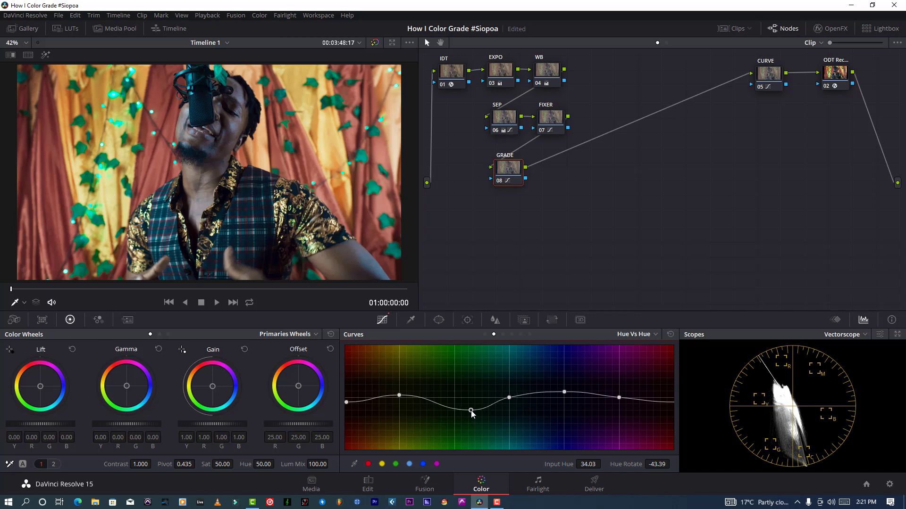
- Slightly raise the green saturation with a green point on the GRADE node's Hue Vs Sat curve
{"action": "left_click", "coordinate": [503, 334]}
{"action": "left_click", "coordinate": [396, 465]}
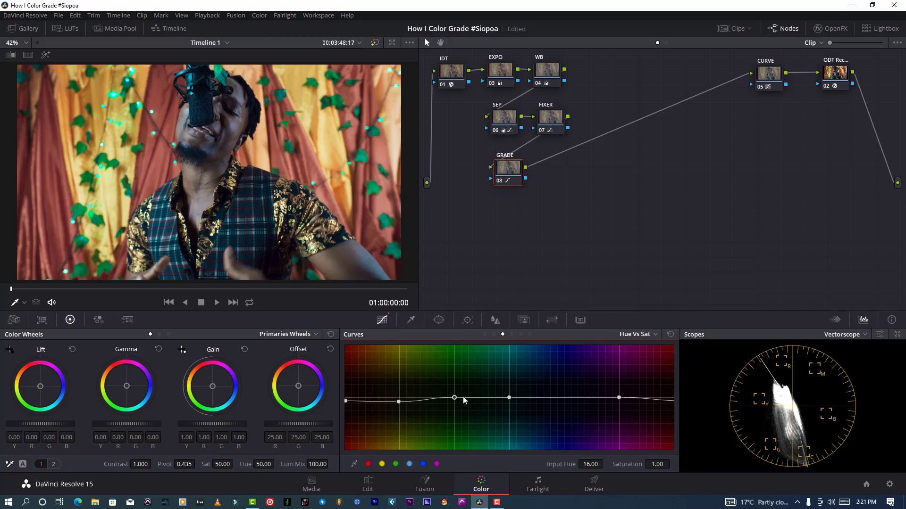
{"action": "left_click_drag", "start_coordinate": [455, 399], "coordinate": [454, 394]}
- Lower the green point on the GRADE node's Hue Vs Lum curve to lum gain 0.90 at input hue 17.55 and save the project
{"action": "left_click", "coordinate": [521, 334]}
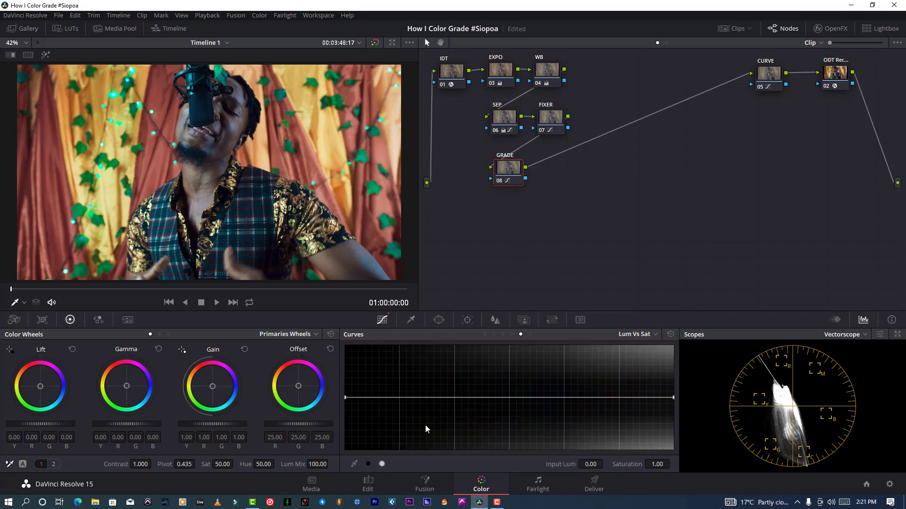
{"action": "left_click", "coordinate": [511, 334]}
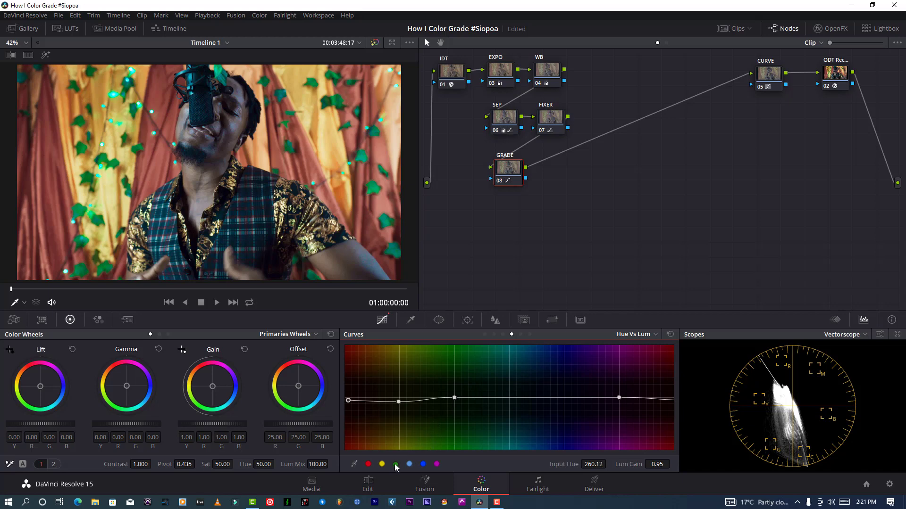
{"action": "left_click_drag", "start_coordinate": [455, 398], "coordinate": [456, 403]}
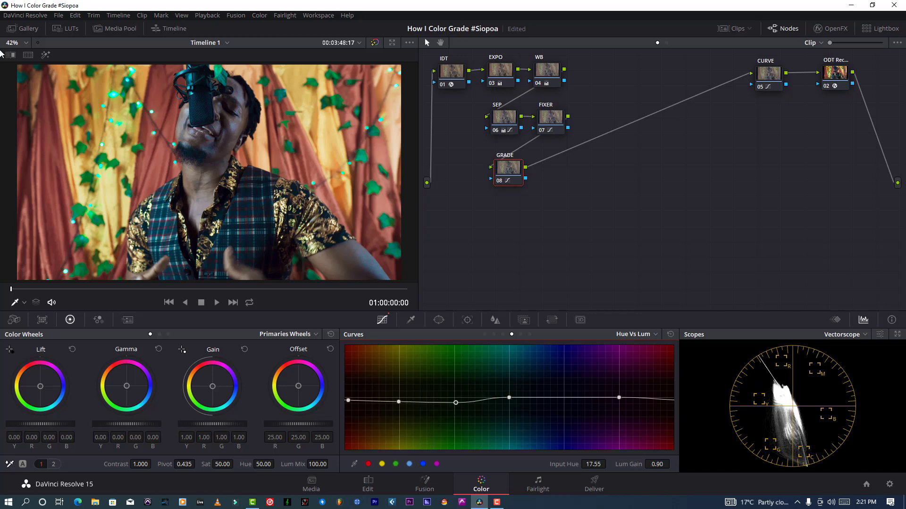
{"action": "left_click", "coordinate": [58, 15]}
{"action": "left_click", "coordinate": [71, 68]}
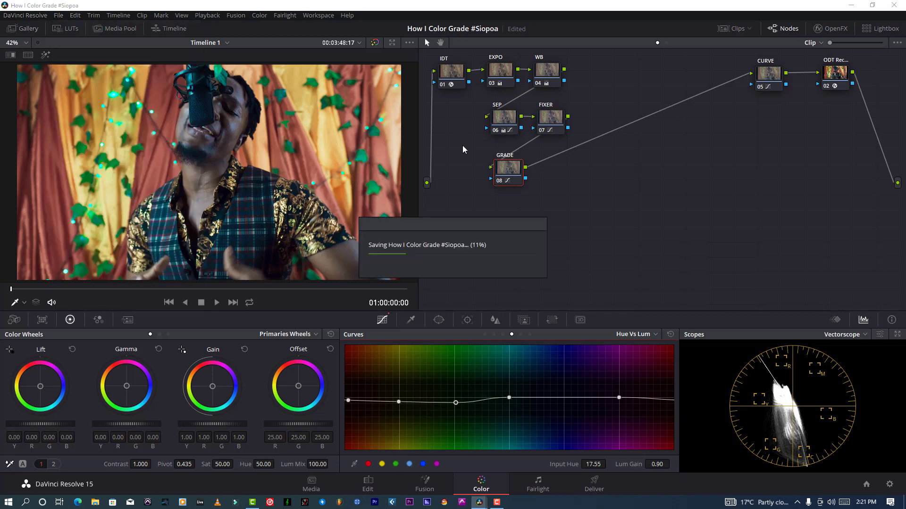
- Compare the image with the GRADE node bypassed and re-enable the node
{"action": "left_click", "coordinate": [501, 183]}
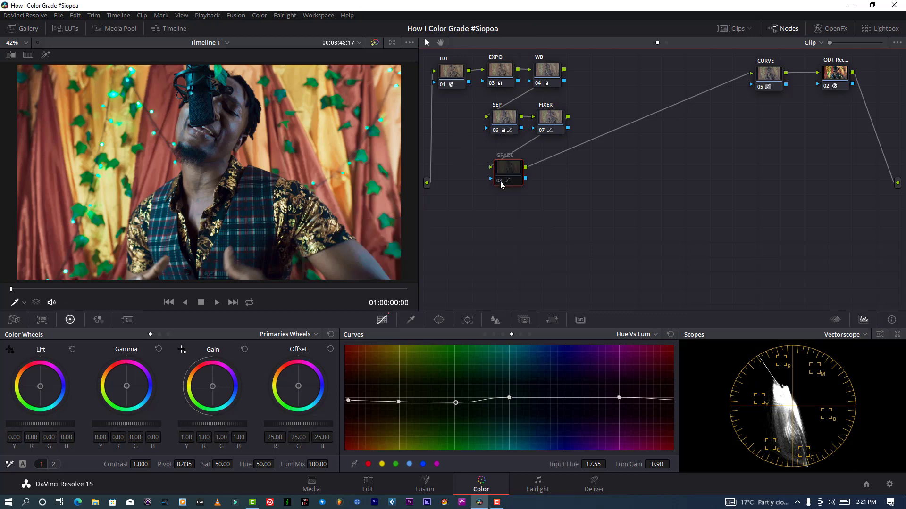
{"action": "left_click", "coordinate": [501, 182]}
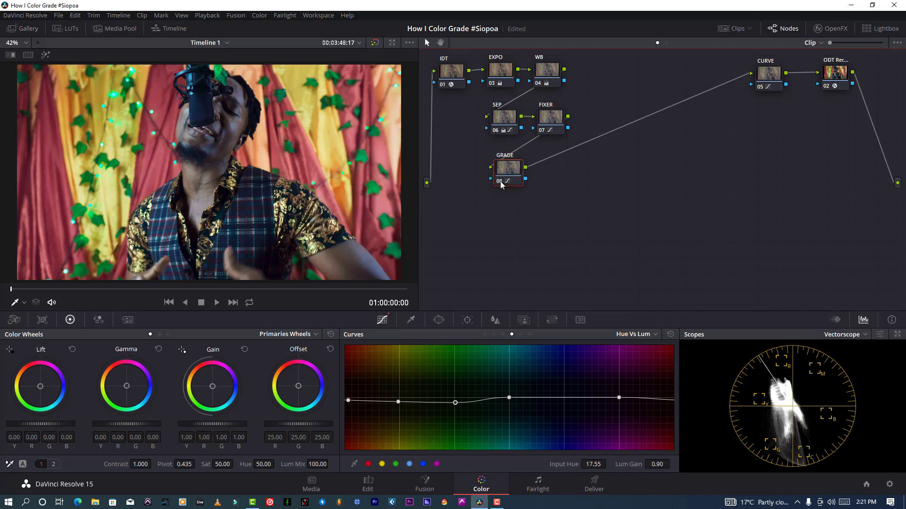
{"action": "left_click", "coordinate": [500, 183]}
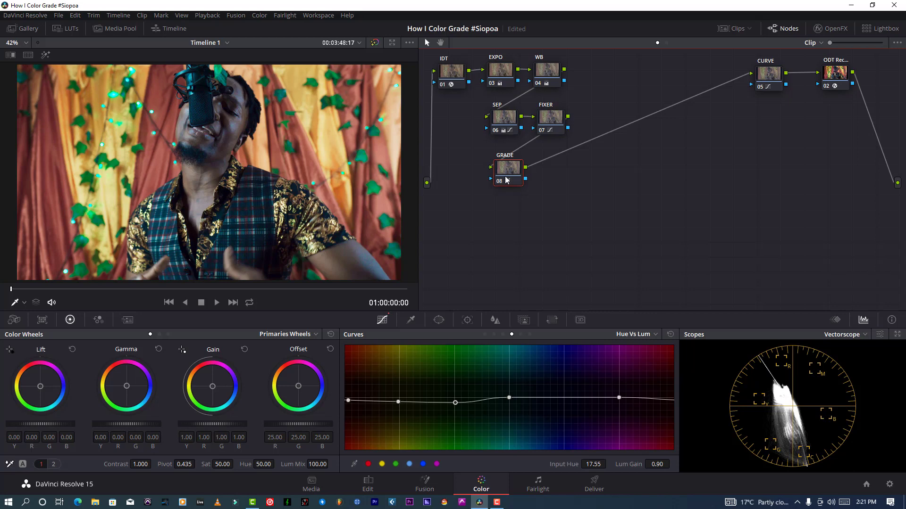
- Add a serial node after GRADE, label it SKINTONE, and save the project
{"action": "mouse_move", "coordinate": [506, 180]}
{"action": "key", "text": "alt+s"}
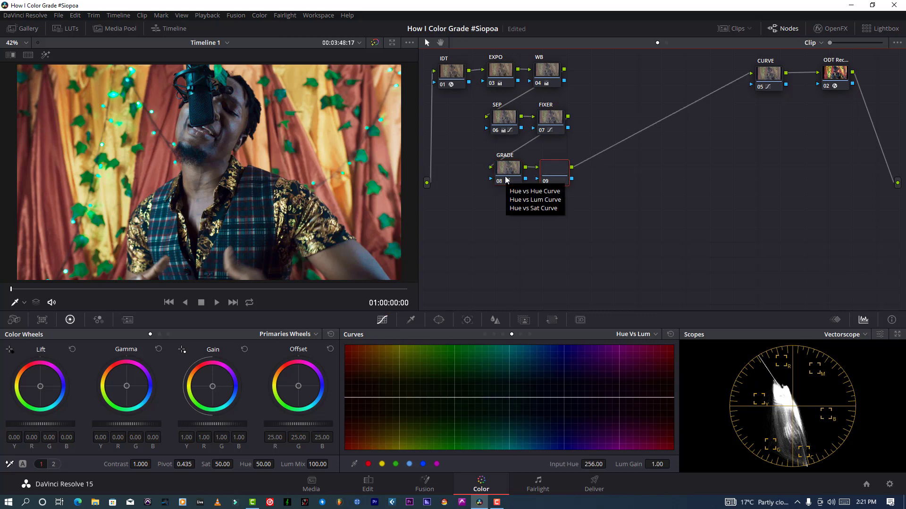
{"action": "right_click", "coordinate": [551, 172]}
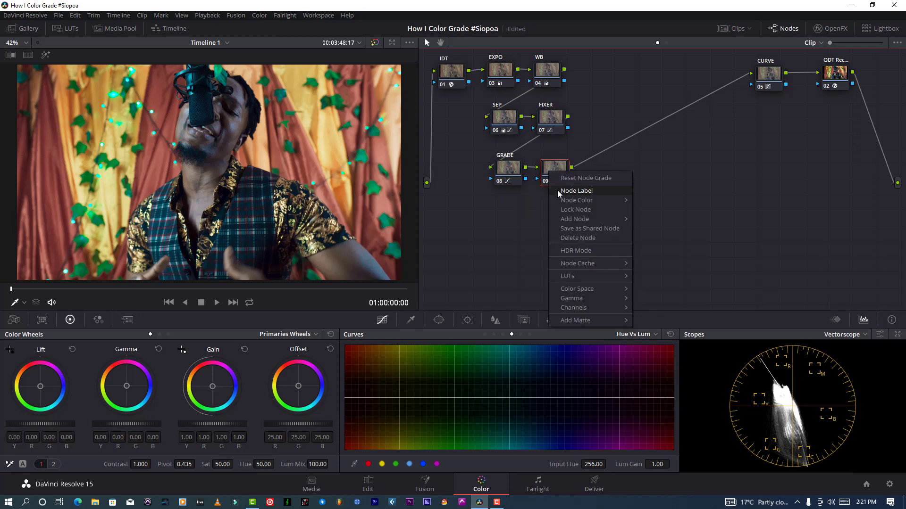
{"action": "left_click", "coordinate": [565, 191]}
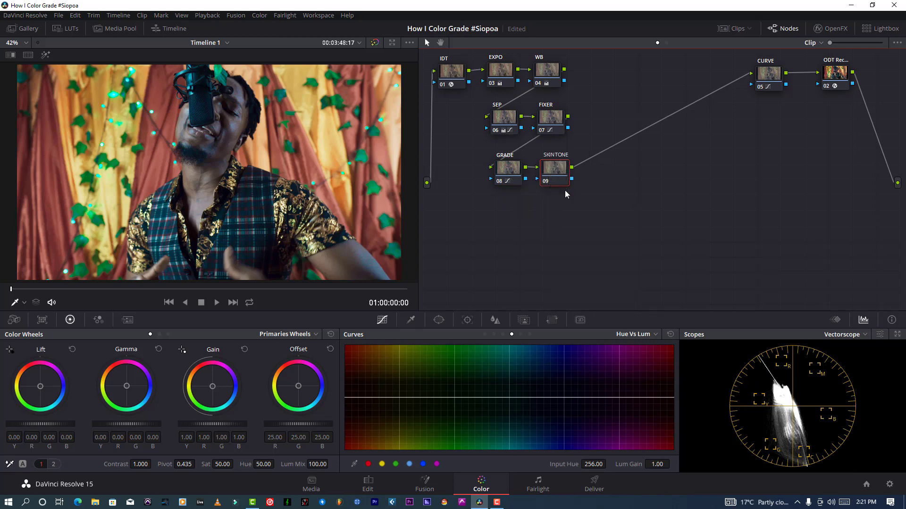
{"action": "key", "text": "Return"}
{"action": "key", "text": "ctrl+s"}
- Open the Qualifier for the SKINTONE node
{"action": "left_click", "coordinate": [410, 319]}
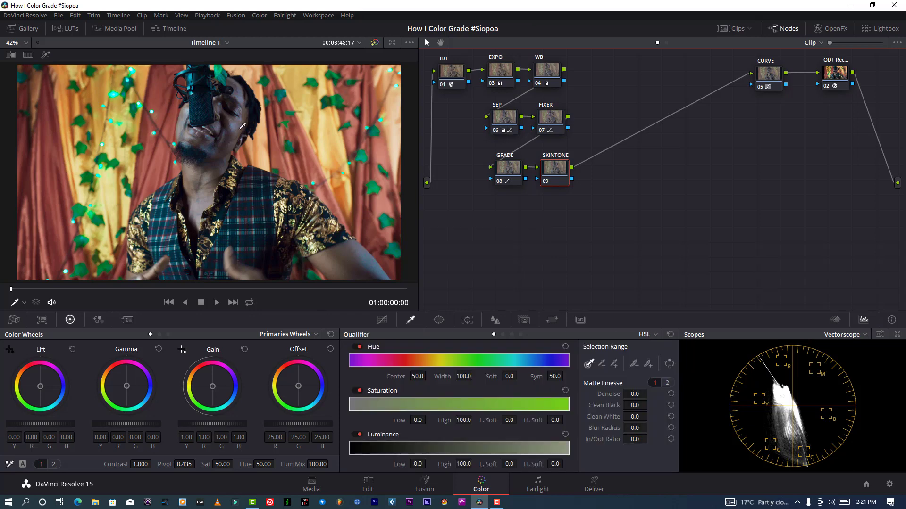
- Sample the singer's skin with the qualifier, show the selection highlight, and widen the saturation and luminance ranges to 0–100
{"action": "left_click", "coordinate": [231, 135]}
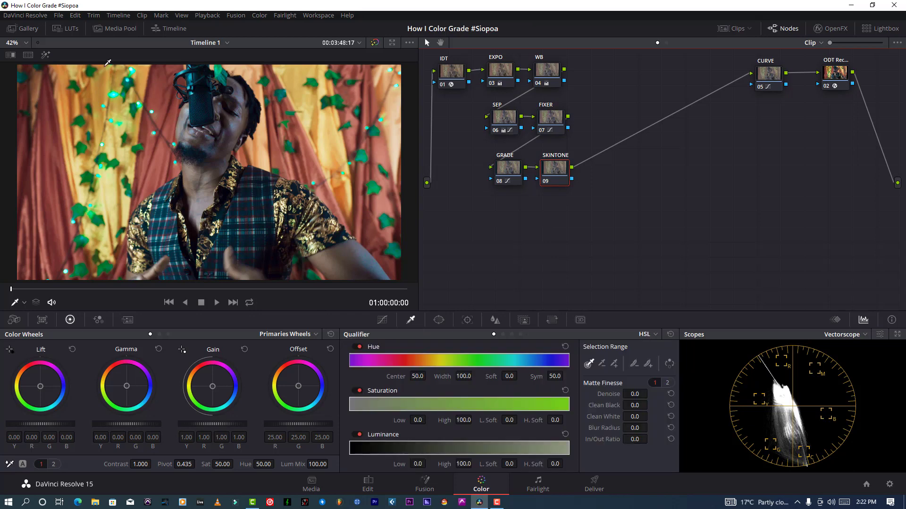
{"action": "left_click", "coordinate": [46, 55]}
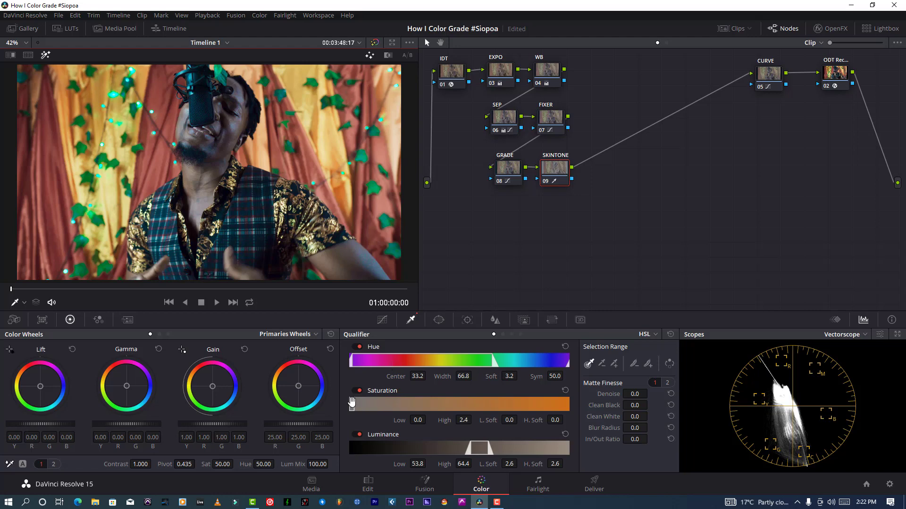
{"action": "left_click_drag", "start_coordinate": [352, 405], "coordinate": [596, 418]}
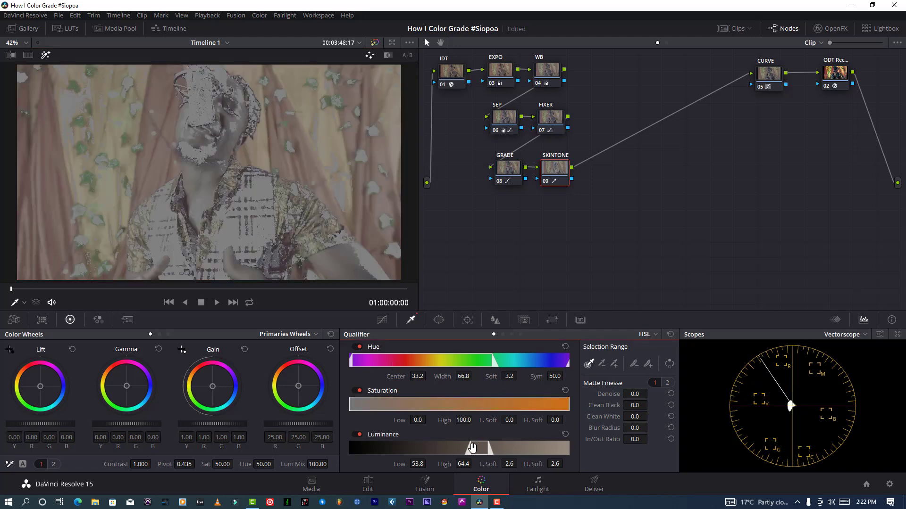
{"action": "left_click_drag", "start_coordinate": [469, 448], "coordinate": [350, 448]}
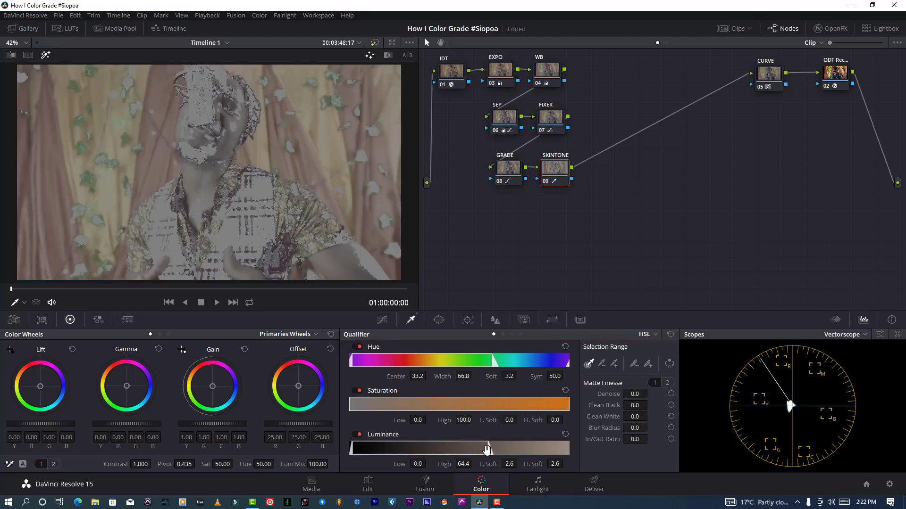
{"action": "left_click_drag", "start_coordinate": [491, 449], "coordinate": [605, 448]}
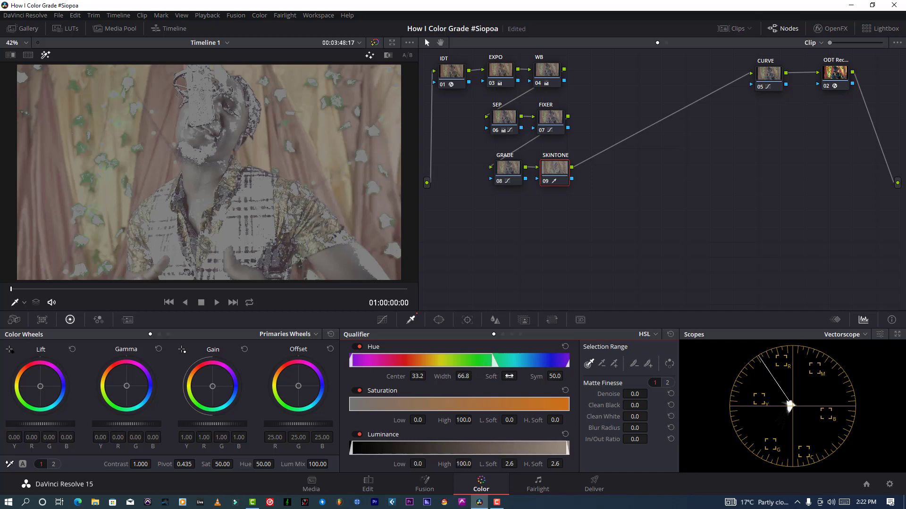
- Adjust the qualifier's hue range to width 24.3 and softness 48.6, saving the project along the way
{"action": "left_click_drag", "start_coordinate": [463, 376], "coordinate": [541, 360]}
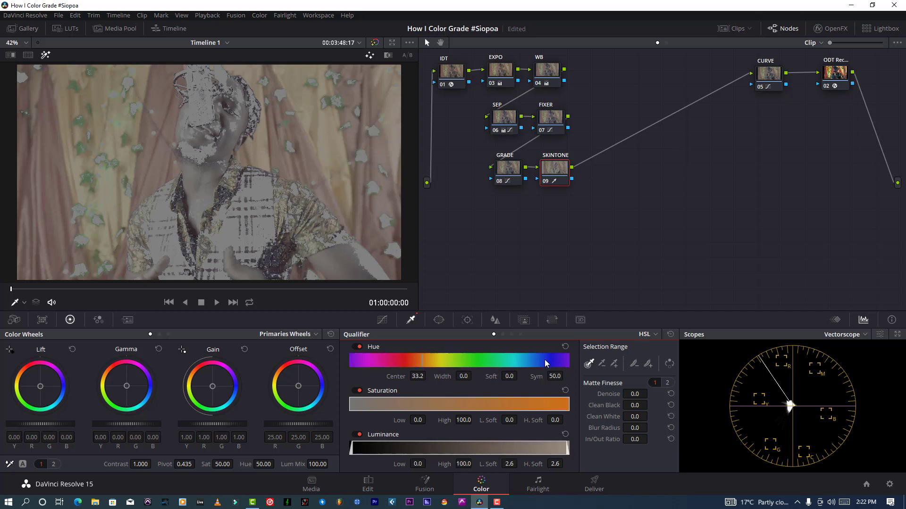
{"action": "left_click", "coordinate": [59, 15]}
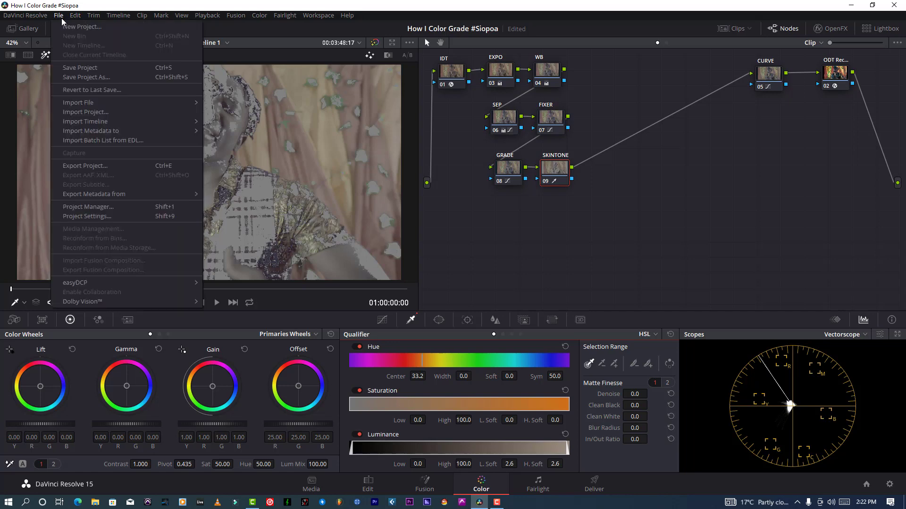
{"action": "left_click", "coordinate": [68, 69]}
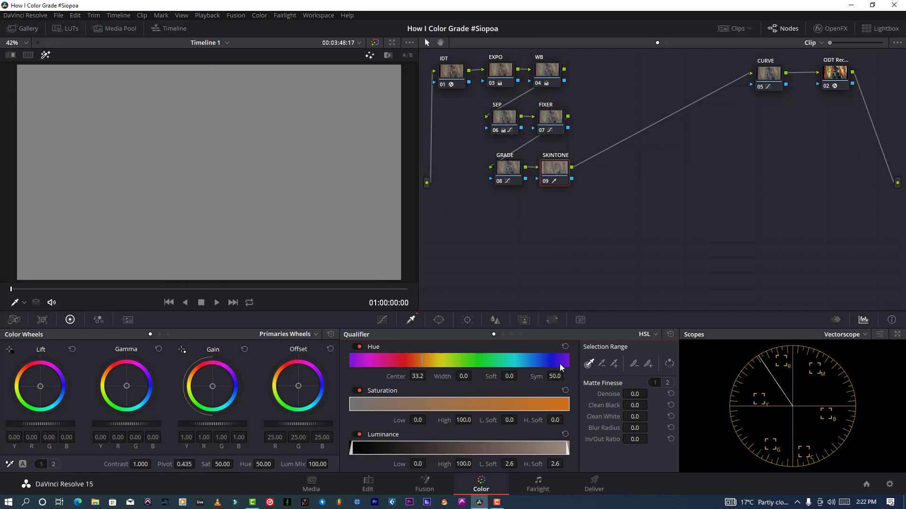
{"action": "left_click_drag", "start_coordinate": [516, 376], "coordinate": [522, 376]}
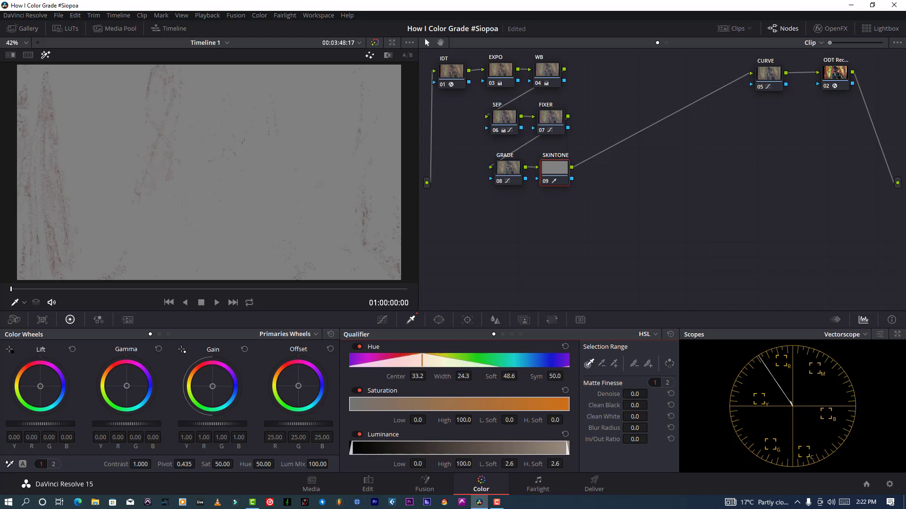
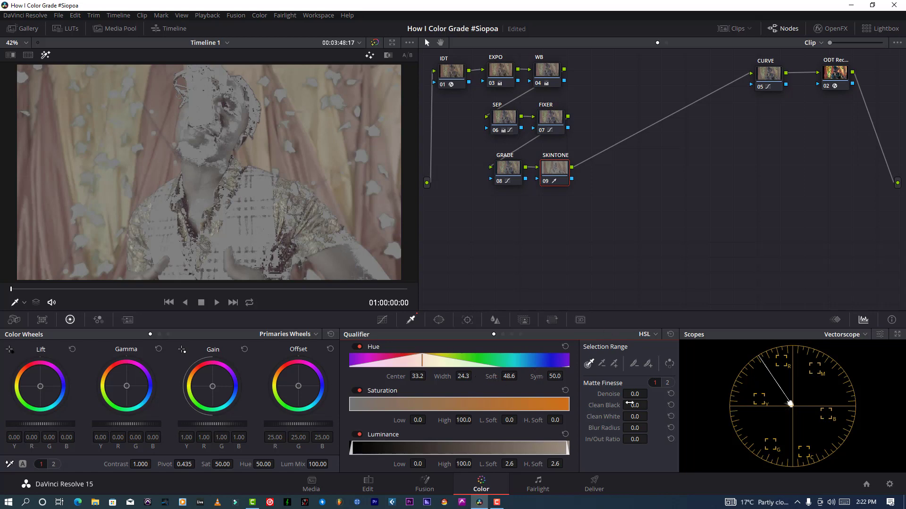
- Refine the matte with denoise 25.3, blur radius 15.0 and in/out ratio -2.2, save the project and hide the highlight
{"action": "left_click_drag", "start_coordinate": [633, 394], "coordinate": [650, 393]}
{"action": "left_click_drag", "start_coordinate": [635, 428], "coordinate": [628, 438]}
{"action": "left_click", "coordinate": [58, 15]}
{"action": "left_click", "coordinate": [70, 69]}
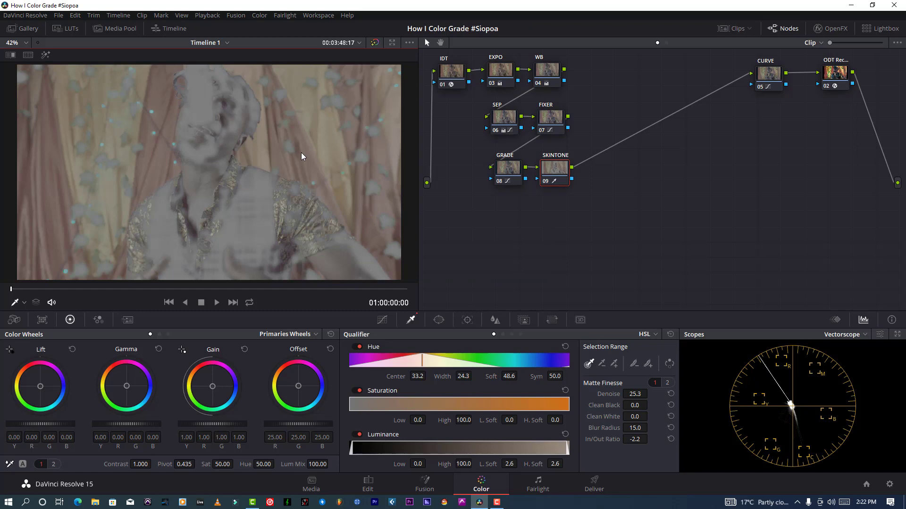
{"action": "key", "text": "shift+h"}
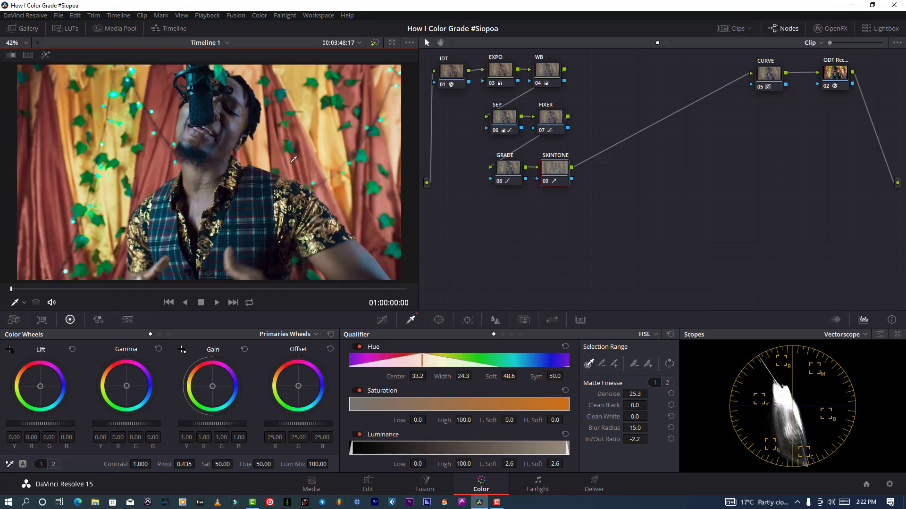
{"action": "scroll", "coordinate": [205, 166], "scroll_direction": "up", "scroll_amount": 1}
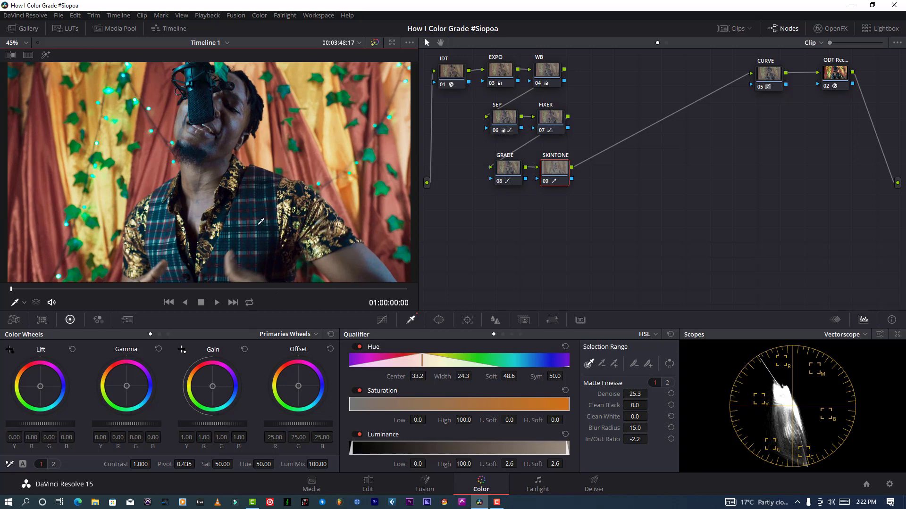
{"action": "scroll", "coordinate": [261, 221], "scroll_direction": "down", "scroll_amount": 2}
{"action": "scroll", "coordinate": [261, 222], "scroll_direction": "up", "scroll_amount": 1}
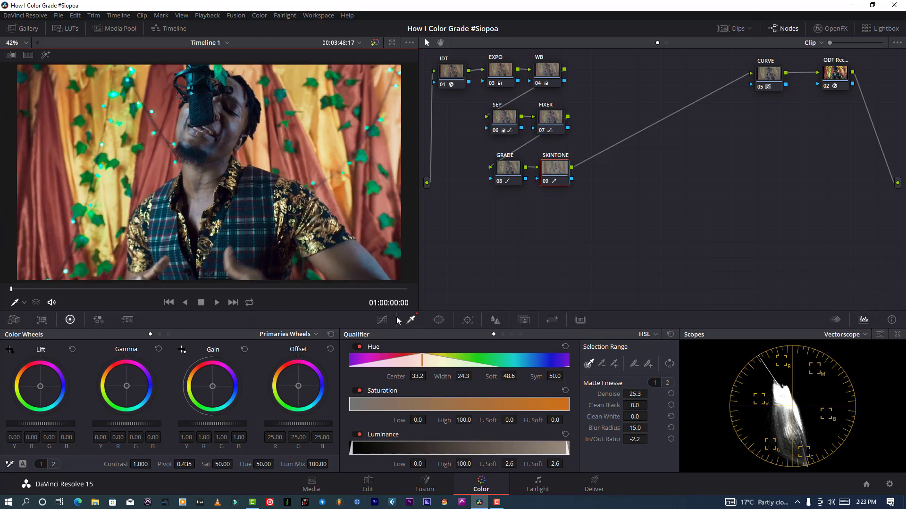
- Shift the gamma balance of the SKINTONE node toward orange, to red 0.06, green -0.01 and blue -0.07
{"action": "left_click", "coordinate": [382, 320]}
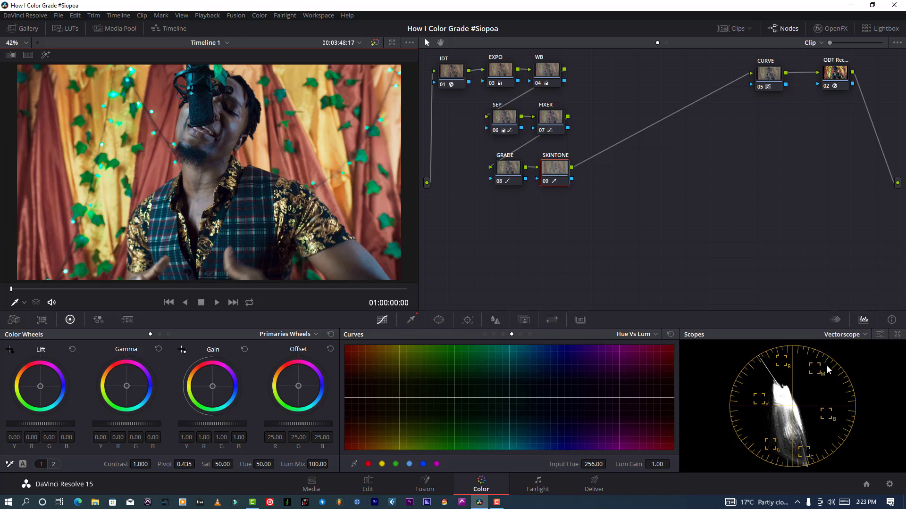
{"action": "left_click", "coordinate": [879, 335]}
{"action": "left_click", "coordinate": [879, 335]}
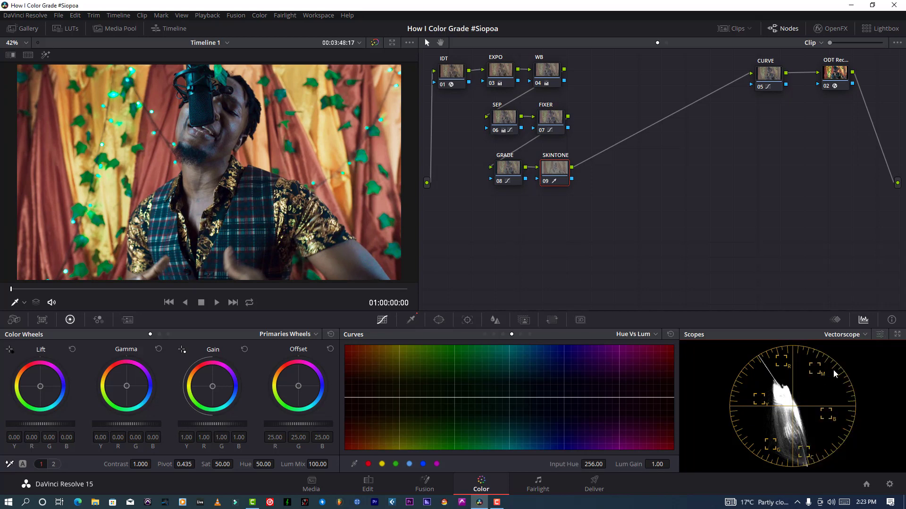
{"action": "left_click_drag", "start_coordinate": [128, 385], "coordinate": [123, 383]}
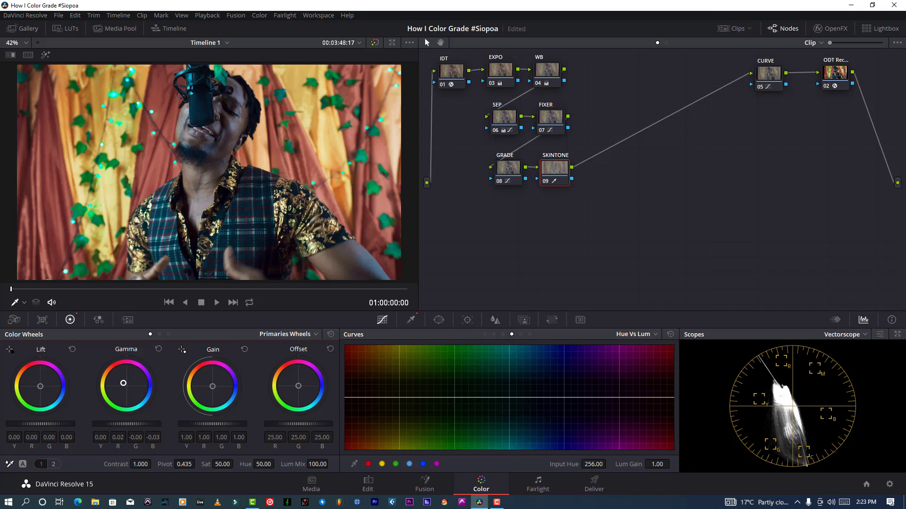
{"action": "left_click_drag", "start_coordinate": [123, 383], "coordinate": [122, 381]}
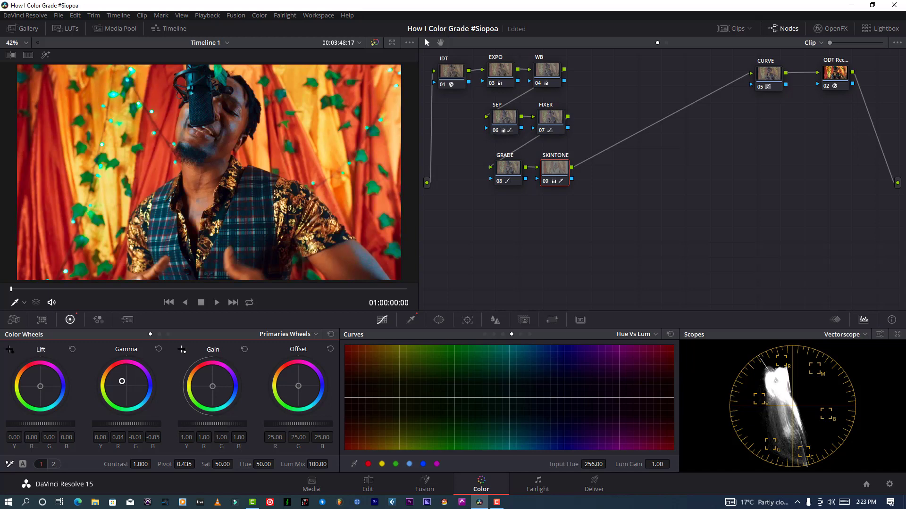
{"action": "left_click_drag", "start_coordinate": [122, 381], "coordinate": [121, 381]}
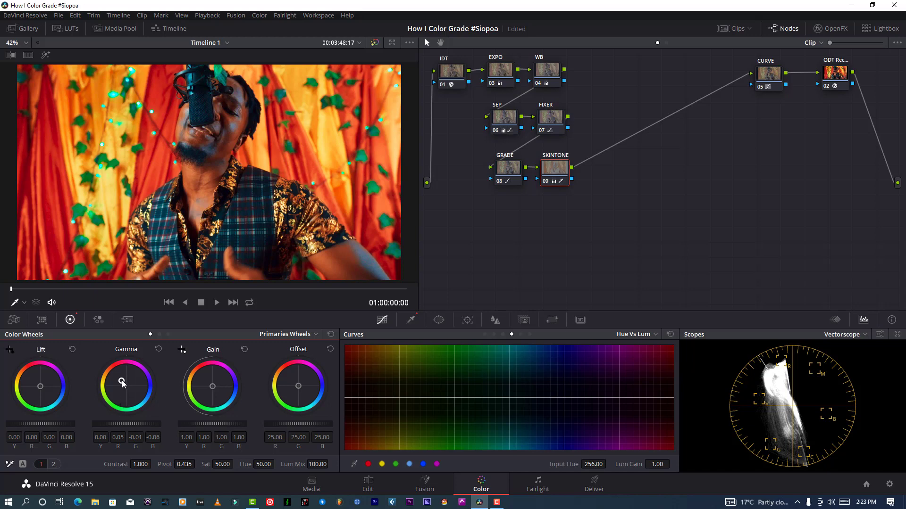
{"action": "left_click_drag", "start_coordinate": [123, 381], "coordinate": [121, 381]}
{"action": "left_click_drag", "start_coordinate": [120, 381], "coordinate": [121, 380]}
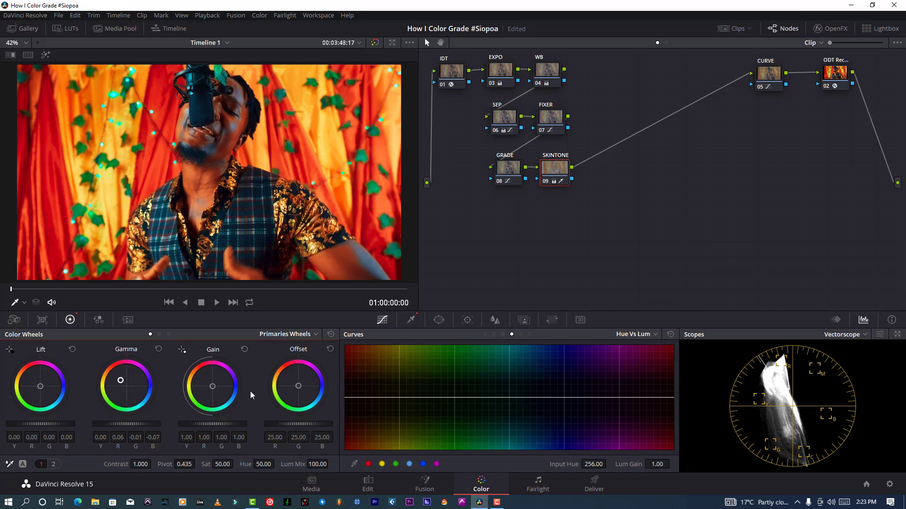
- Warm the offset to red 25.84, green 24.89 and blue 20.19, reduce saturation to 10.20, and save the project
{"action": "left_click_drag", "start_coordinate": [303, 393], "coordinate": [296, 385]}
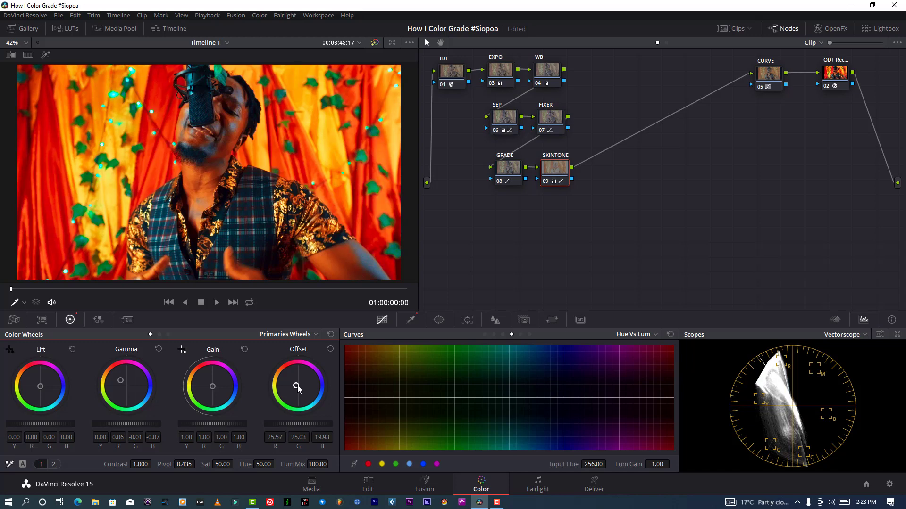
{"action": "left_click_drag", "start_coordinate": [297, 388], "coordinate": [296, 386]}
{"action": "left_click_drag", "start_coordinate": [229, 464], "coordinate": [134, 465]}
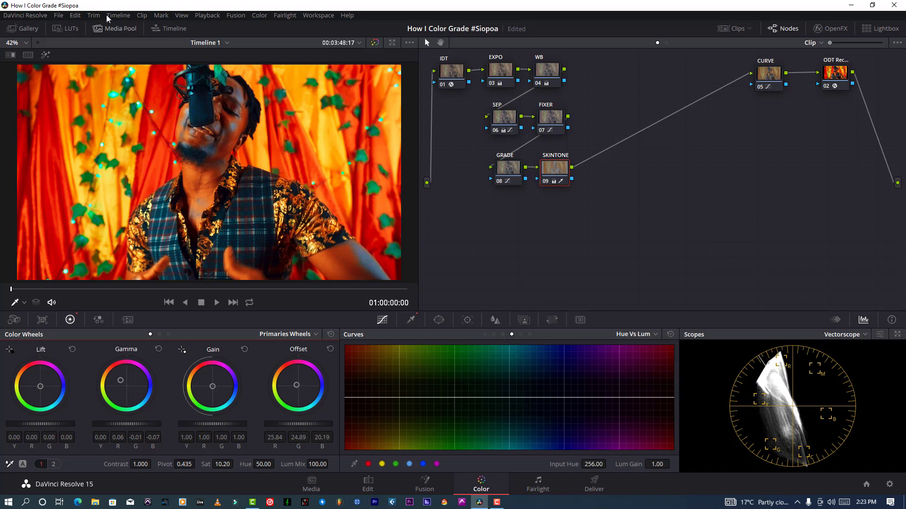
{"action": "left_click", "coordinate": [58, 17]}
{"action": "left_click", "coordinate": [68, 69]}
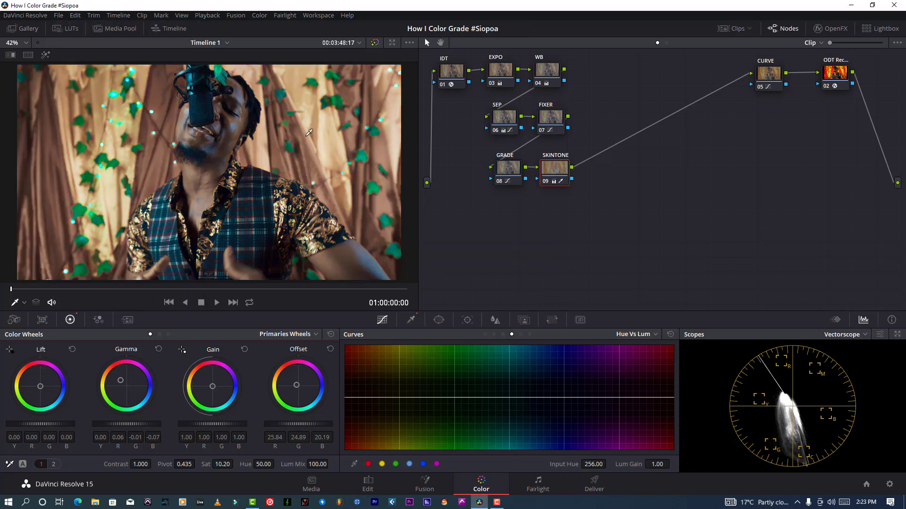
- Raise the saturation to 17.80 and shift the offset to red 26.36, green 24.58 and blue 20.73, saving the project in between
{"action": "scroll", "coordinate": [301, 113], "scroll_direction": "down", "scroll_amount": 1}
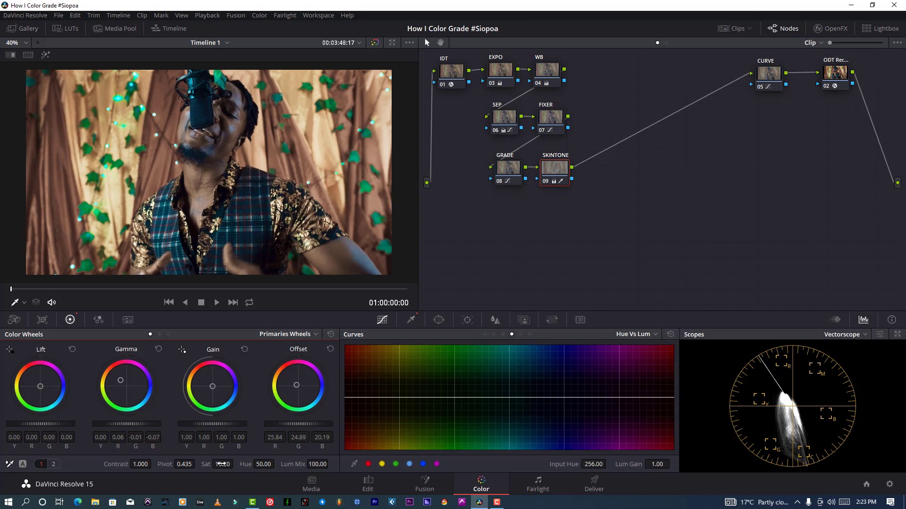
{"action": "left_click_drag", "start_coordinate": [221, 464], "coordinate": [236, 465]}
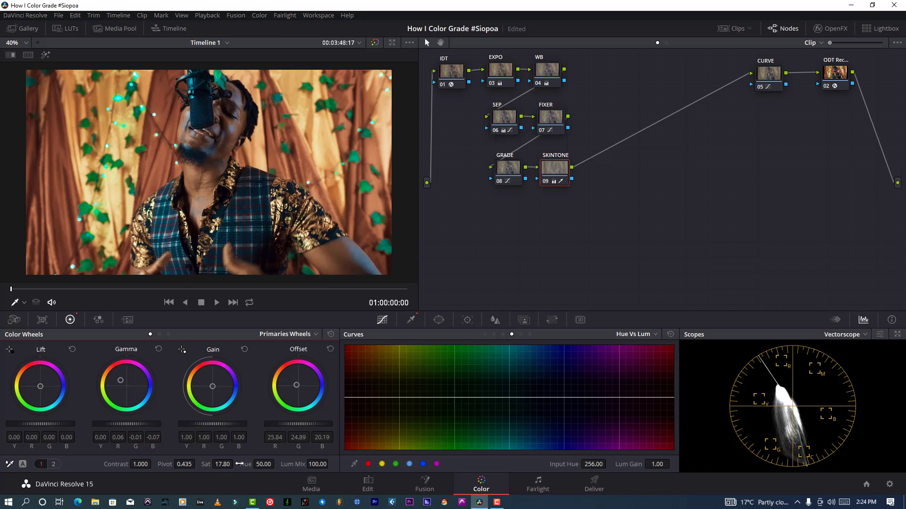
{"action": "left_click", "coordinate": [222, 464]}
{"action": "left_click_drag", "start_coordinate": [226, 463], "coordinate": [235, 463]}
{"action": "left_click", "coordinate": [58, 15]}
{"action": "left_click", "coordinate": [69, 68]}
{"action": "left_click_drag", "start_coordinate": [296, 384], "coordinate": [297, 383]}
{"action": "left_click_drag", "start_coordinate": [227, 464], "coordinate": [218, 465]}
- Set the contrast to 1.086, lower the lift to -0.02, raise the gamma luminance to 0.01 and set saturation to 15.20
{"action": "left_click_drag", "start_coordinate": [140, 465], "coordinate": [129, 459]}
{"action": "scroll", "coordinate": [239, 220], "scroll_direction": "down", "scroll_amount": 2}
{"action": "scroll", "coordinate": [239, 220], "scroll_direction": "up", "scroll_amount": 2}
{"action": "left_click_drag", "start_coordinate": [48, 423], "coordinate": [42, 423]}
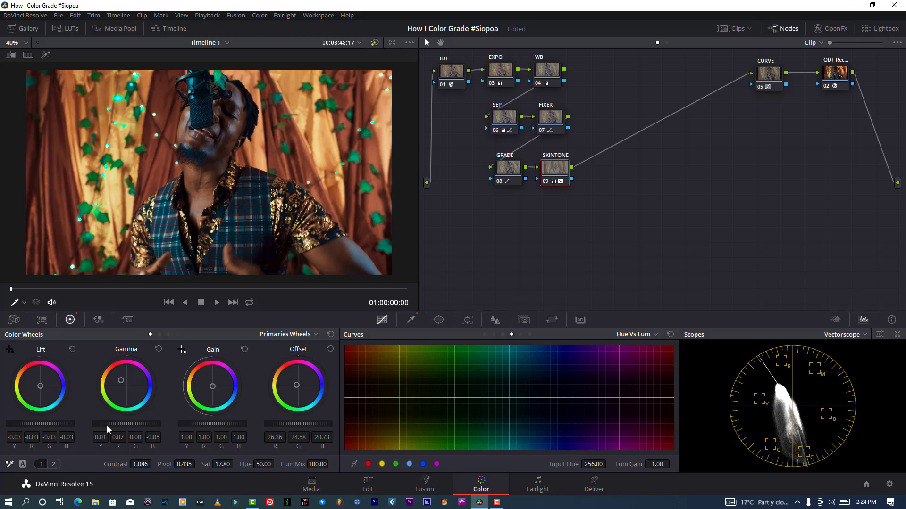
{"action": "left_click_drag", "start_coordinate": [223, 465], "coordinate": [217, 465]}
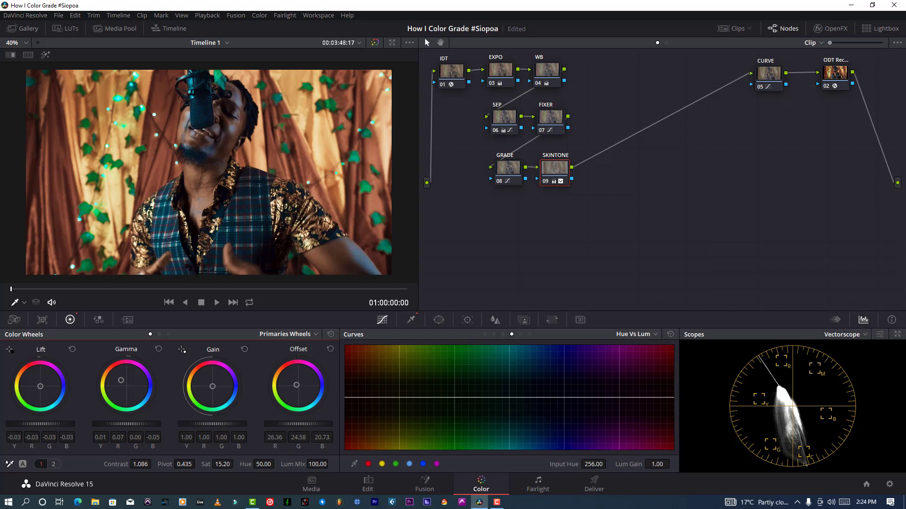
- Check the skin tone grade at several frames along the clip, ending at 01:00:01:05
{"action": "left_click", "coordinate": [259, 289]}
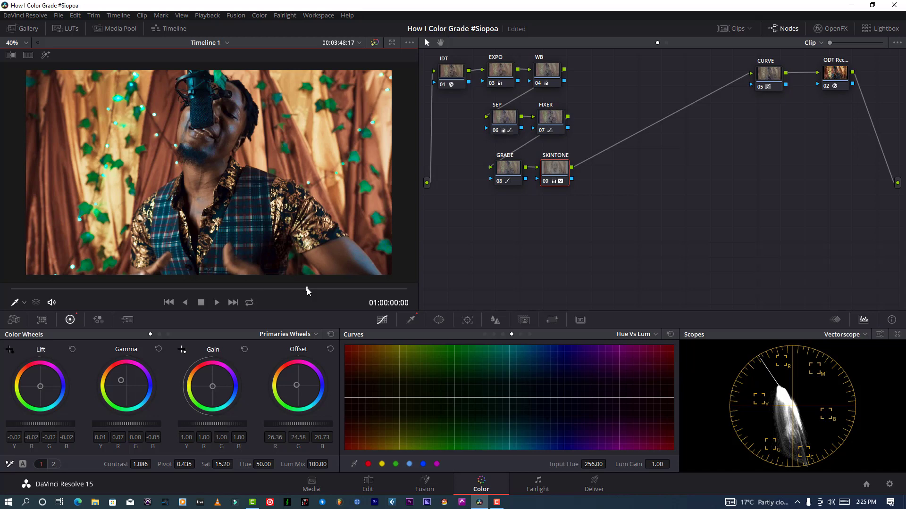
{"action": "left_click", "coordinate": [344, 290]}
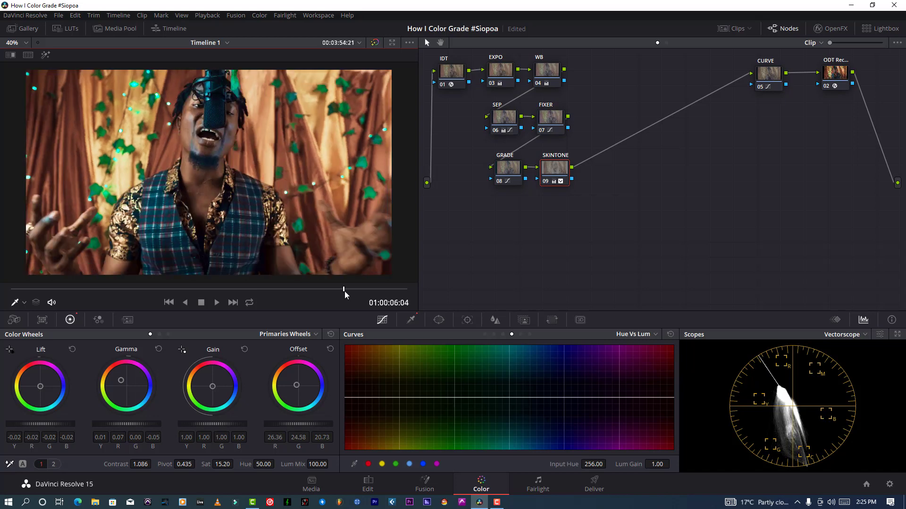
{"action": "left_click", "coordinate": [47, 289]}
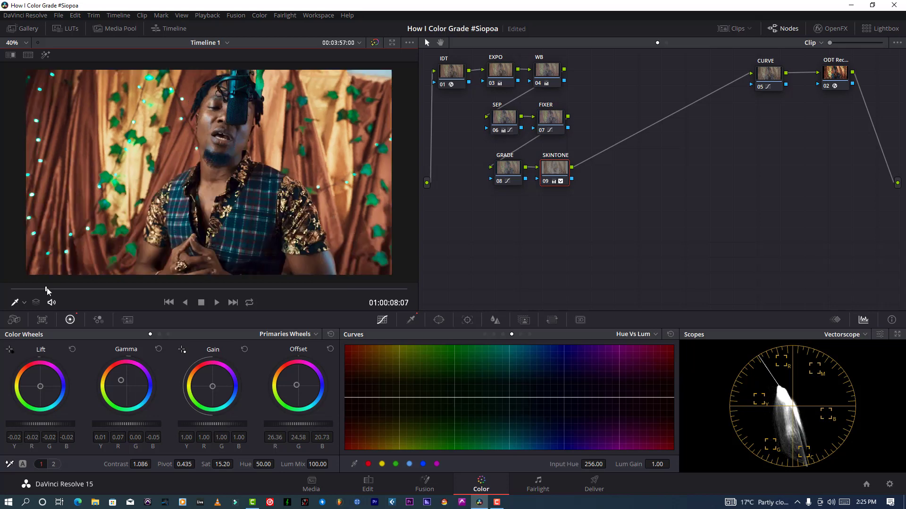
{"action": "left_click", "coordinate": [46, 289]}
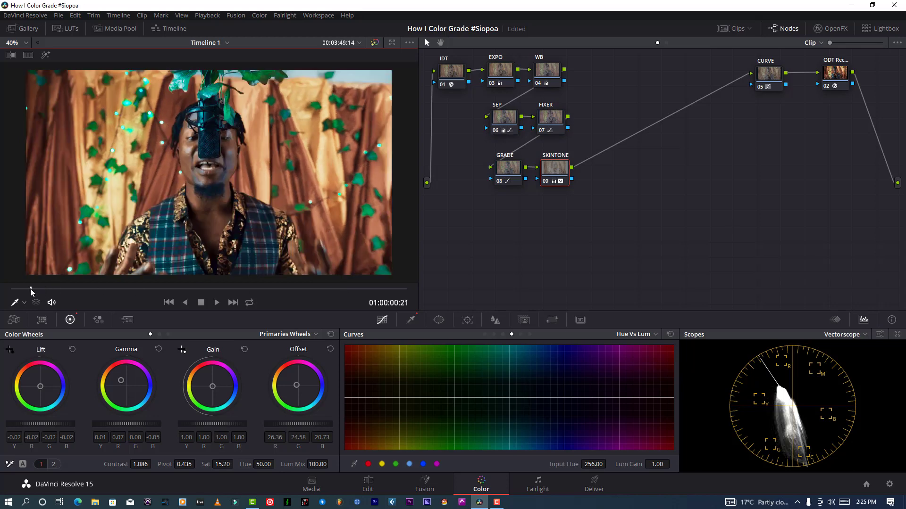
{"action": "left_click", "coordinate": [31, 289]}
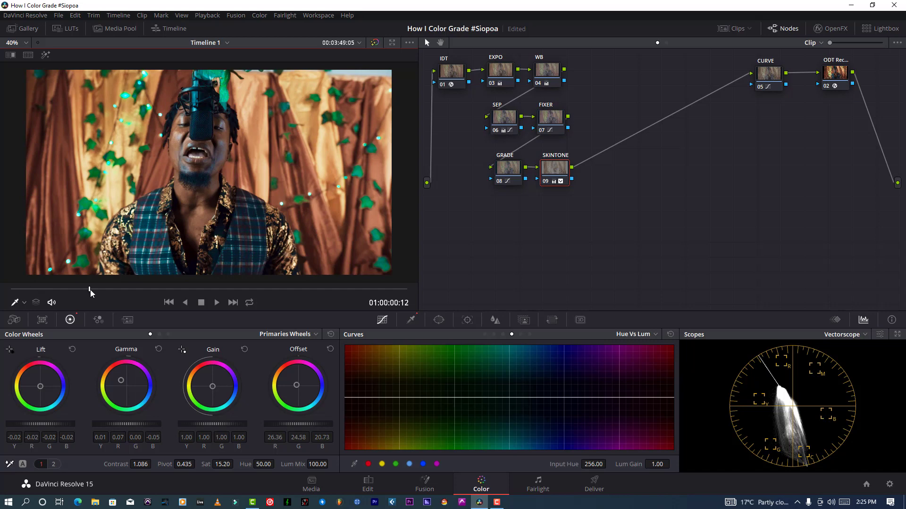
{"action": "left_click", "coordinate": [60, 288]}
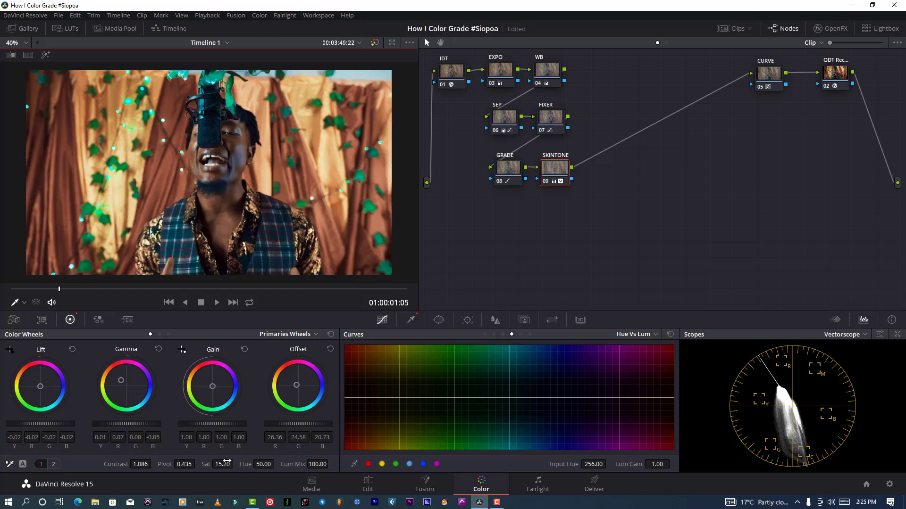
- Set the saturation to 20.40 and ease the gamma balance to red 0.05, green 0.00 and blue -0.03
{"action": "left_click_drag", "start_coordinate": [223, 465], "coordinate": [236, 465]}
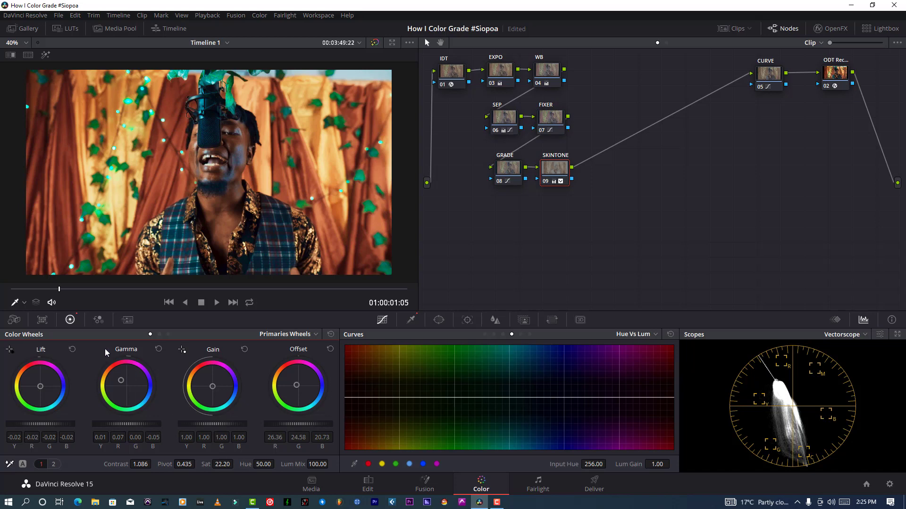
{"action": "left_click_drag", "start_coordinate": [121, 381], "coordinate": [123, 382]}
{"action": "left_click_drag", "start_coordinate": [221, 464], "coordinate": [213, 464]}
{"action": "left_click", "coordinate": [121, 289]}
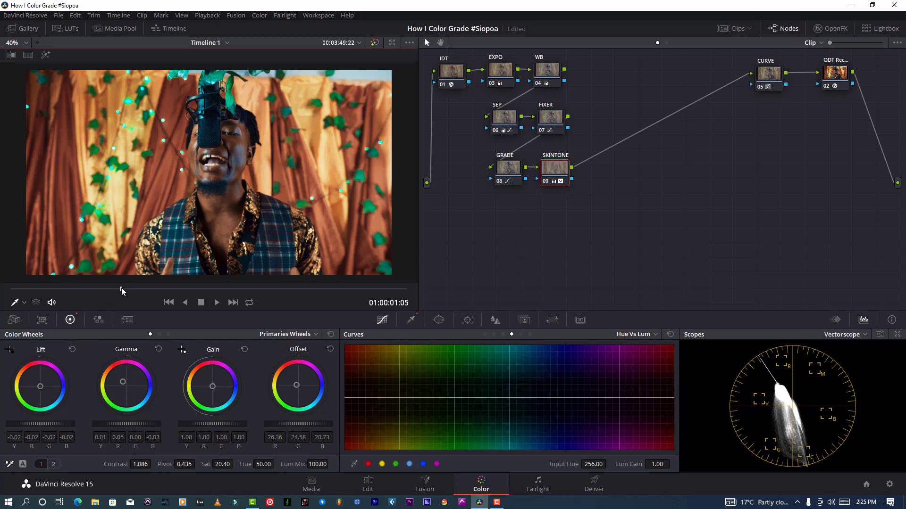
- Review the skin tone grade along the full length of the clip and save the project
{"action": "scroll", "coordinate": [180, 238], "scroll_direction": "down", "scroll_amount": 3}
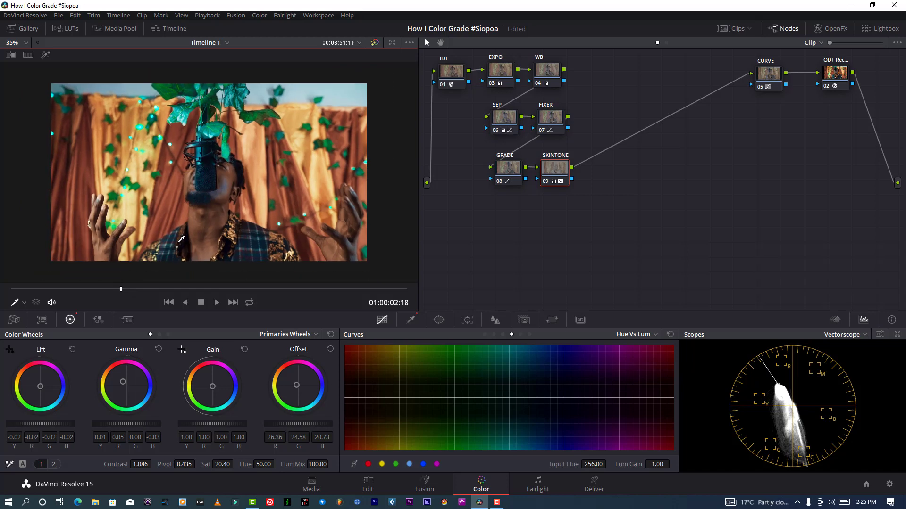
{"action": "scroll", "coordinate": [180, 238], "scroll_direction": "up", "scroll_amount": 2}
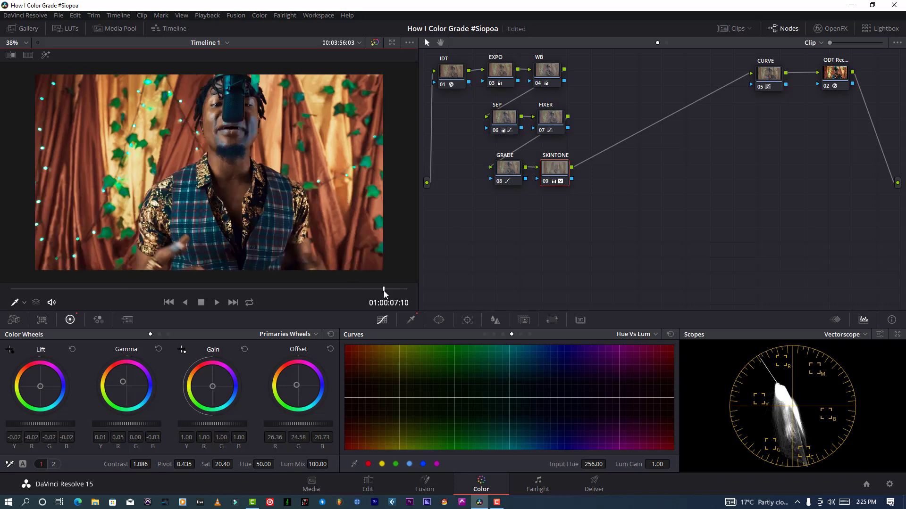
{"action": "left_click_drag", "start_coordinate": [385, 294], "coordinate": [21, 290]}
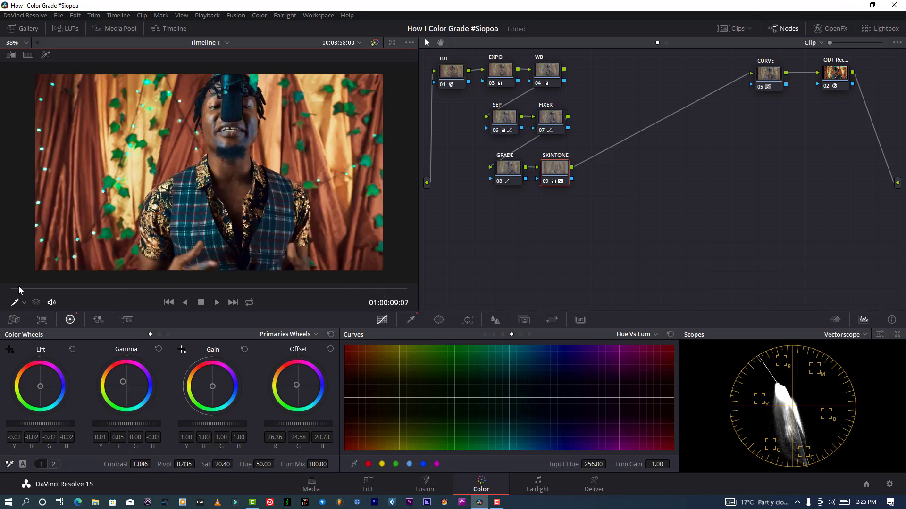
{"action": "left_click", "coordinate": [59, 15]}
{"action": "left_click", "coordinate": [77, 68]}
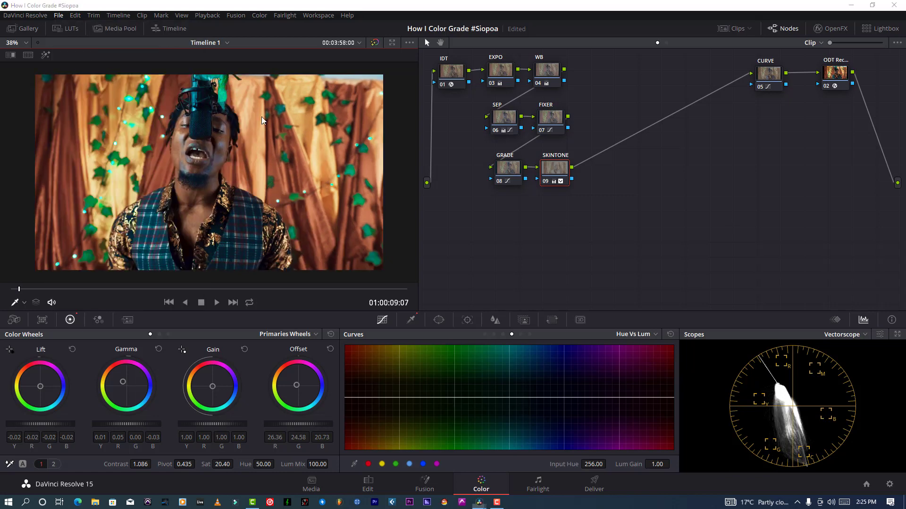
- Compare two more frames of the clip and set the SKINTONE node's saturation to 16.80 at frame 01:00:00:17
{"action": "left_click", "coordinate": [135, 289]}
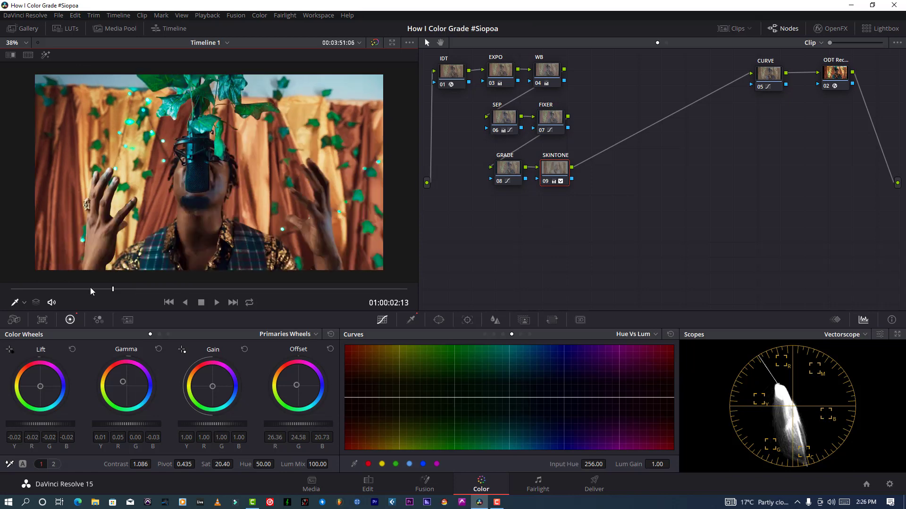
{"action": "left_click", "coordinate": [39, 289]}
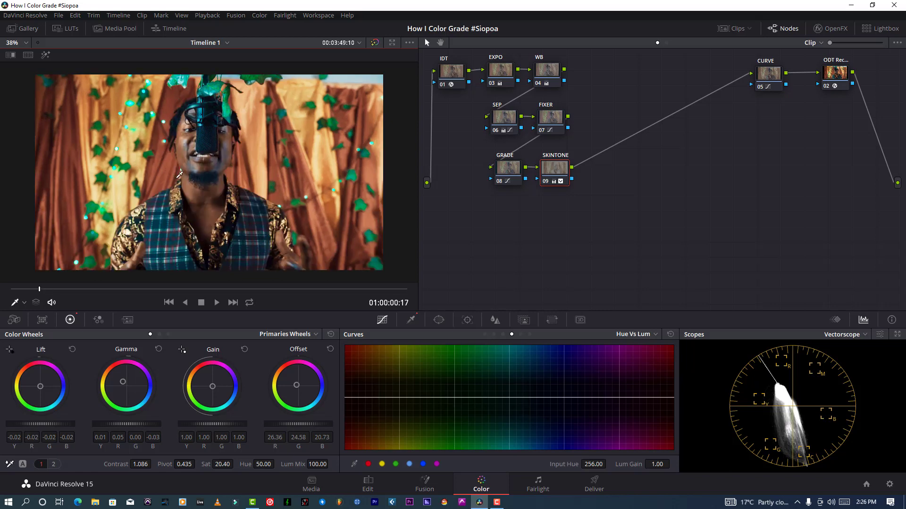
{"action": "scroll", "coordinate": [179, 175], "scroll_direction": "up", "scroll_amount": 1}
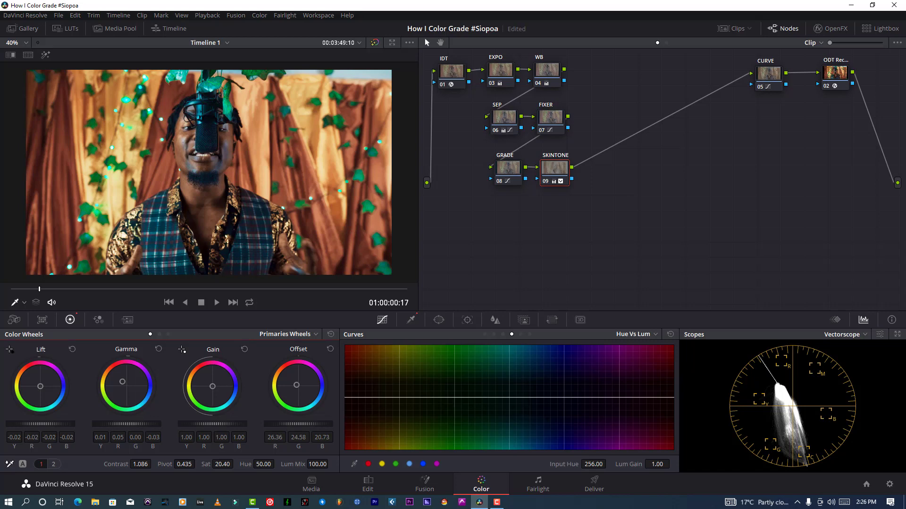
{"action": "left_click_drag", "start_coordinate": [222, 465], "coordinate": [214, 465]}
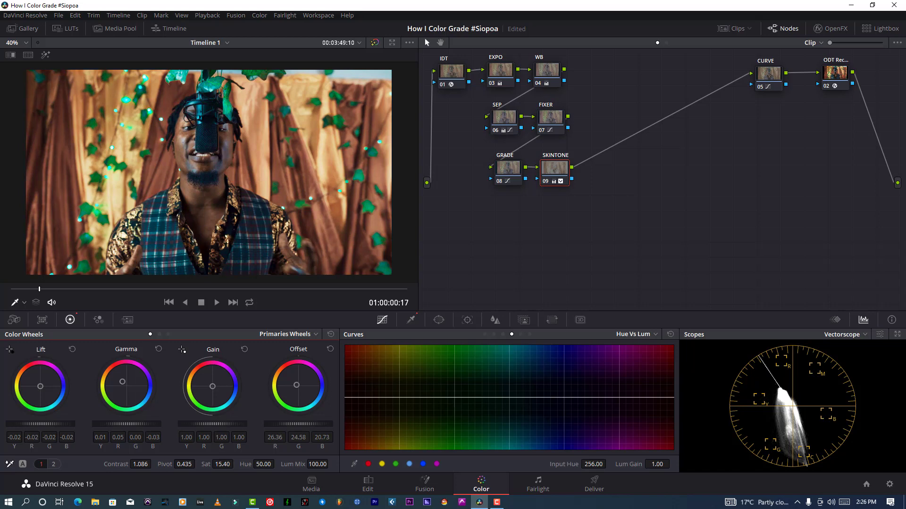
{"action": "left_click_drag", "start_coordinate": [229, 464], "coordinate": [235, 465]}
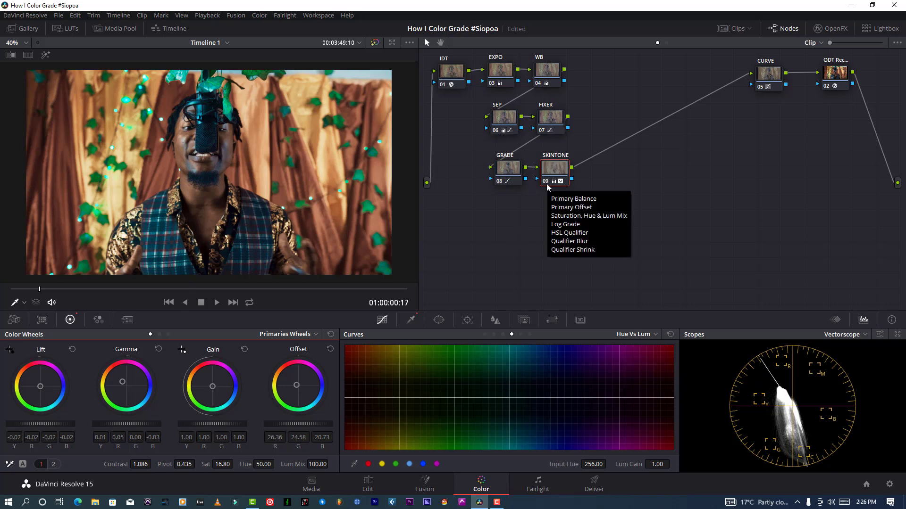
- Add a serial node after SKINTONE, place it below the GRADE node and label it PRINT
{"action": "key", "text": "alt+s"}
{"action": "left_click_drag", "start_coordinate": [596, 173], "coordinate": [512, 221]}
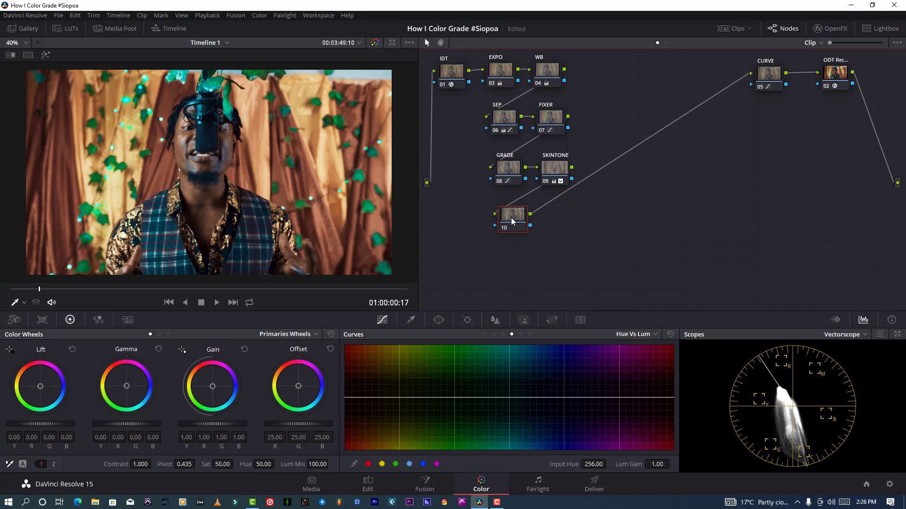
{"action": "right_click", "coordinate": [512, 221]}
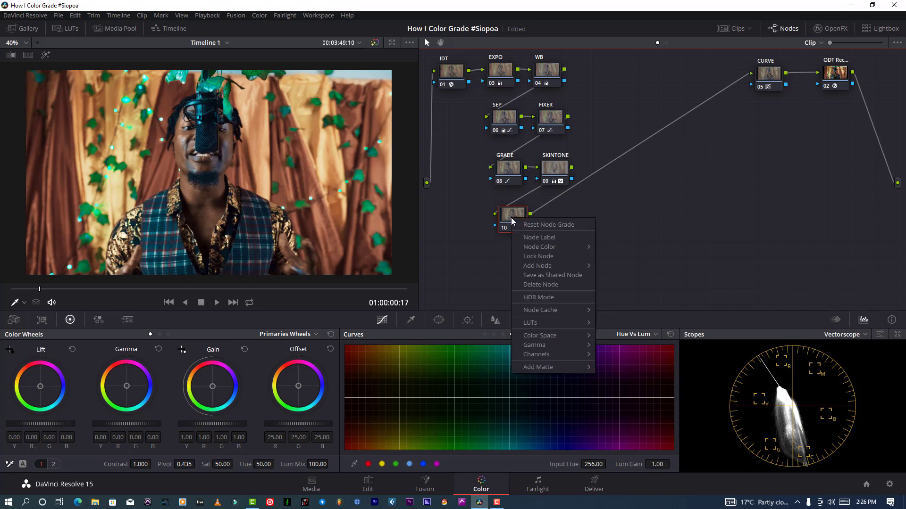
{"action": "left_click", "coordinate": [527, 242]}
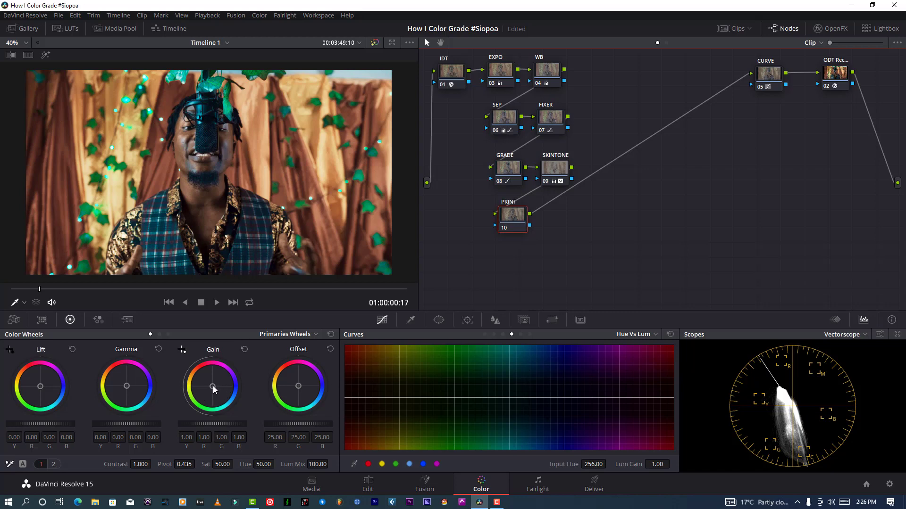
- Warm the PRINT node's gain to red 1.05, green 0.99 and blue 0.92, comparing the image with the node disabled
{"action": "left_click_drag", "start_coordinate": [214, 388], "coordinate": [211, 386]}
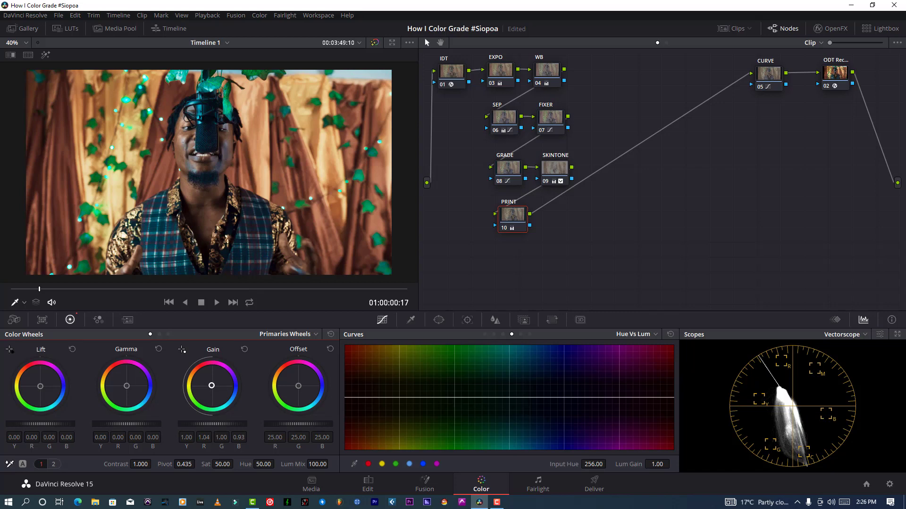
{"action": "key", "text": "ctrl+d"}
{"action": "left_click_drag", "start_coordinate": [211, 385], "coordinate": [211, 386]}
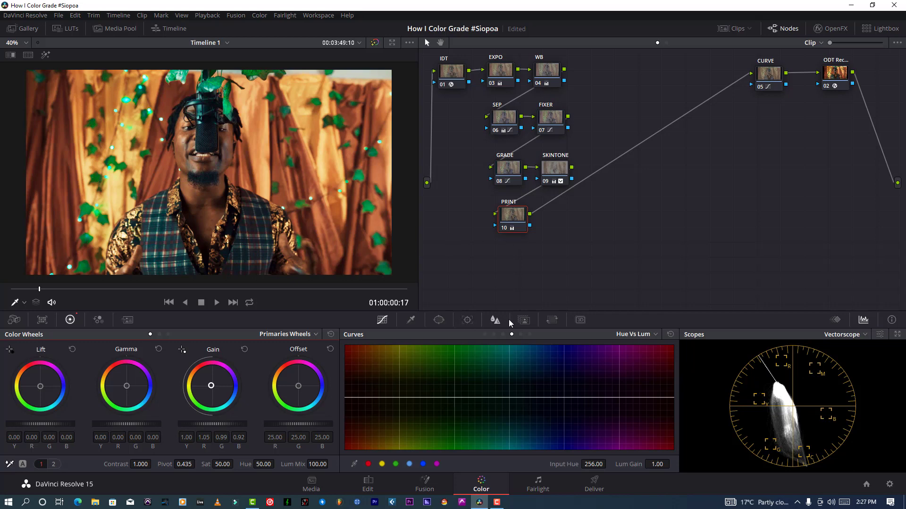
- Set the PRINT node's key output gain to 0.3 and save the project
{"action": "left_click", "coordinate": [524, 320]}
{"action": "left_click", "coordinate": [574, 410]}
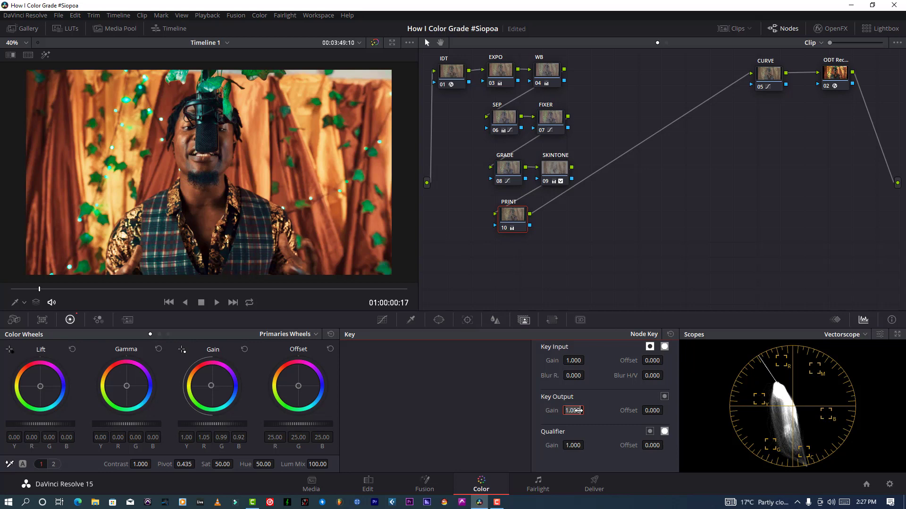
{"action": "type", "text": "0.3"}
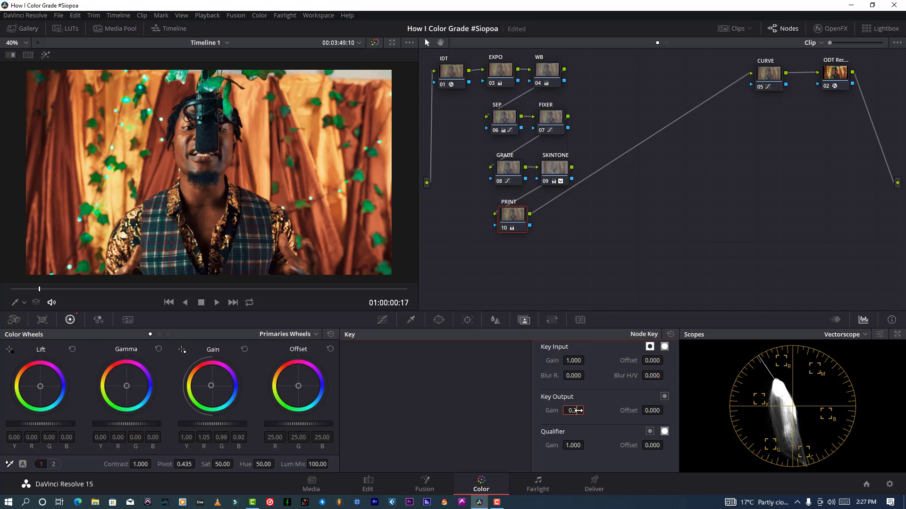
{"action": "key", "text": "Return"}
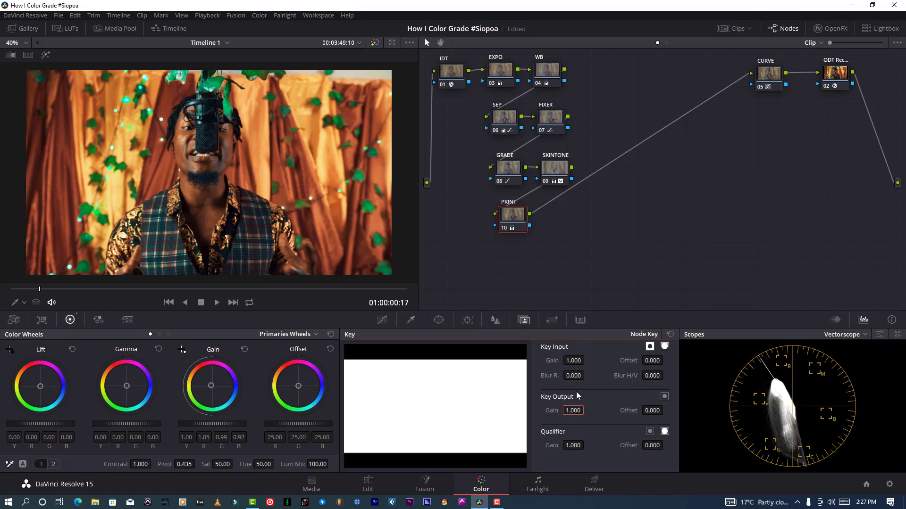
{"action": "double_click", "coordinate": [578, 411]}
{"action": "type", "text": "0.3"}
{"action": "key", "text": "Return"}
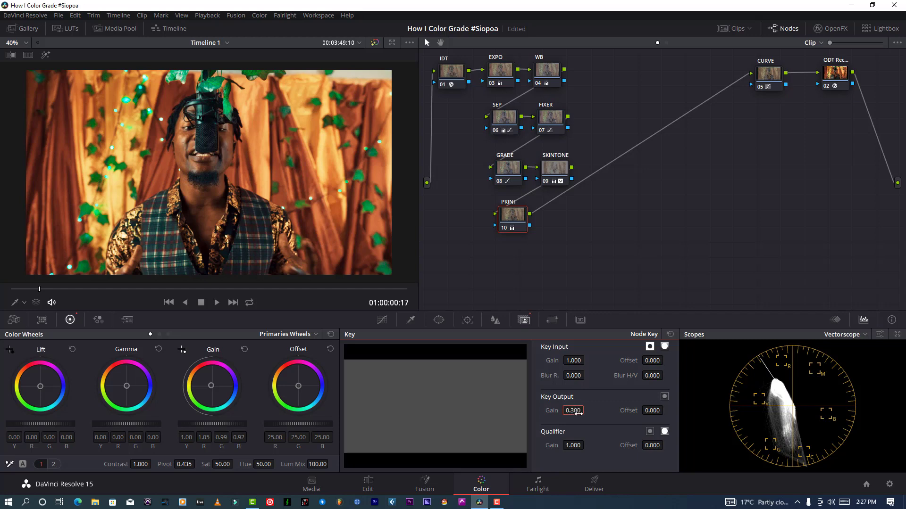
{"action": "left_click", "coordinate": [58, 15]}
{"action": "left_click", "coordinate": [75, 68]}
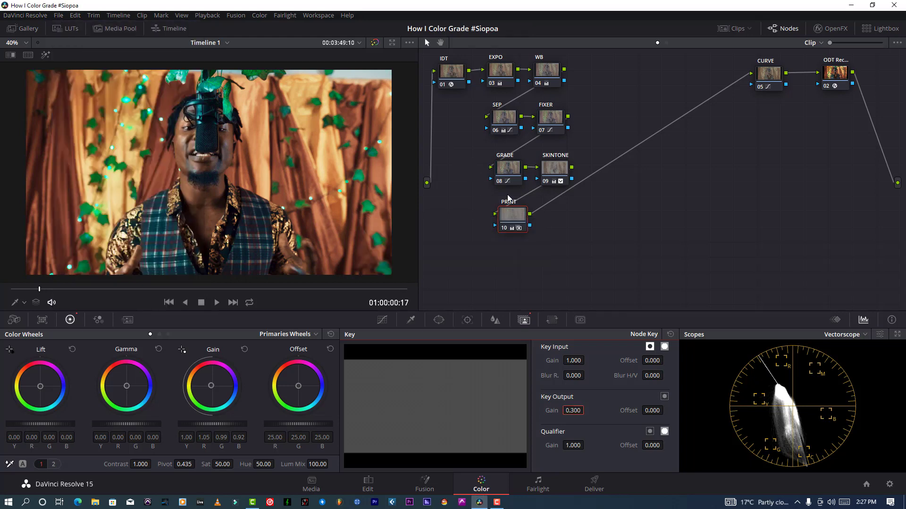
- On the SKINTONE node, set saturation to 14.60, gamma blue to -0.02, and offset to red 27.23, green 24.06 and blue 21.70
{"action": "left_click", "coordinate": [548, 177]}
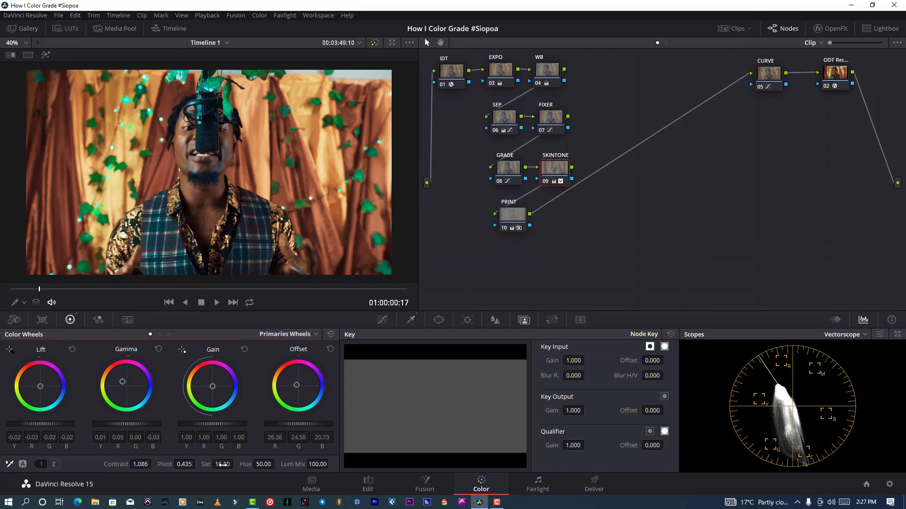
{"action": "left_click_drag", "start_coordinate": [236, 465], "coordinate": [234, 464]}
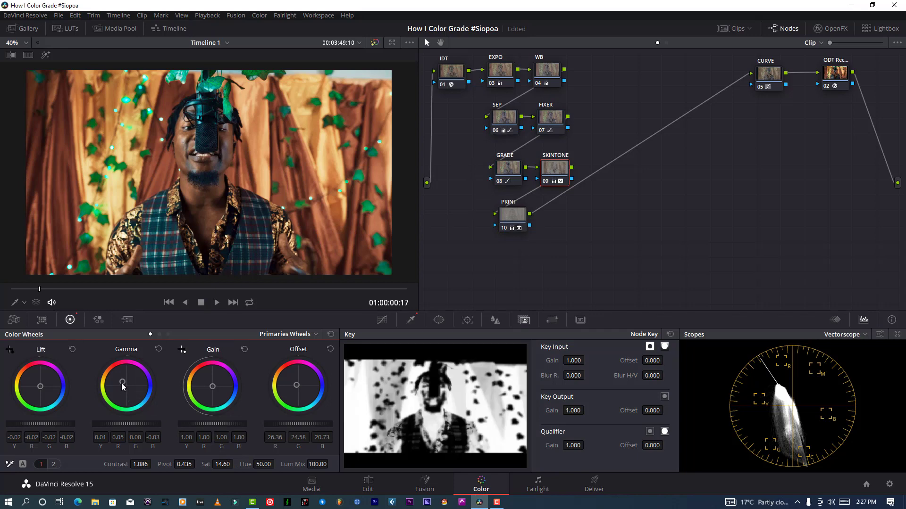
{"action": "left_click_drag", "start_coordinate": [122, 382], "coordinate": [123, 381]}
{"action": "left_click_drag", "start_coordinate": [296, 386], "coordinate": [297, 384]}
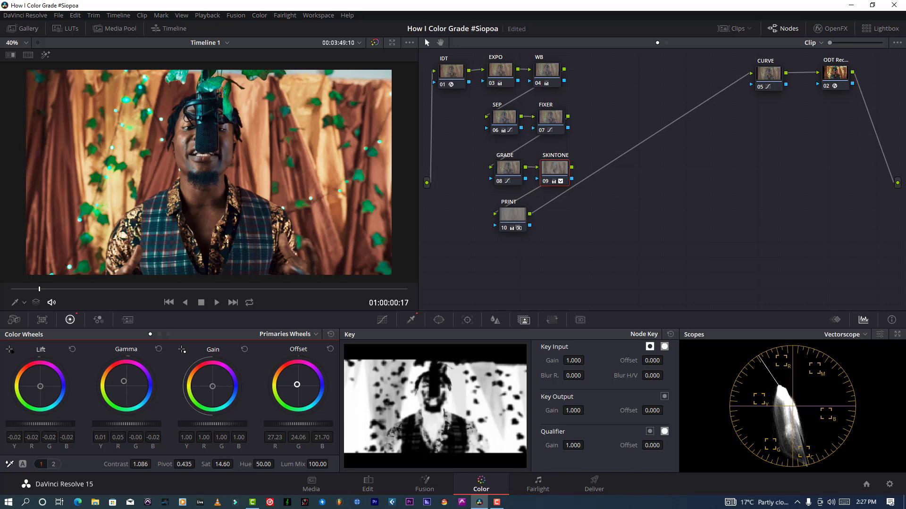
- Lower the SKINTONE node's gamma luminance to -0.00 at frame 01:00:05:21 and check frames near the clip's start, ending at 01:00:01:01
{"action": "left_click", "coordinate": [247, 290]}
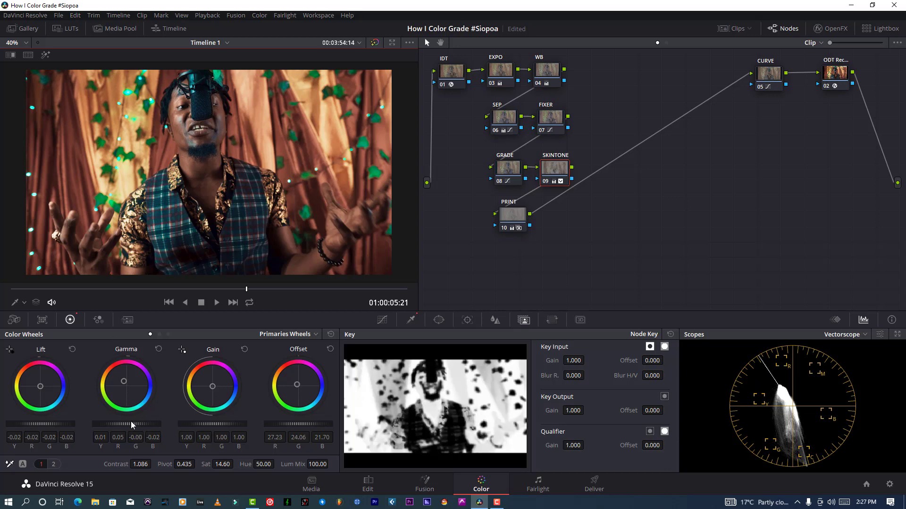
{"action": "left_click_drag", "start_coordinate": [126, 424], "coordinate": [118, 424]}
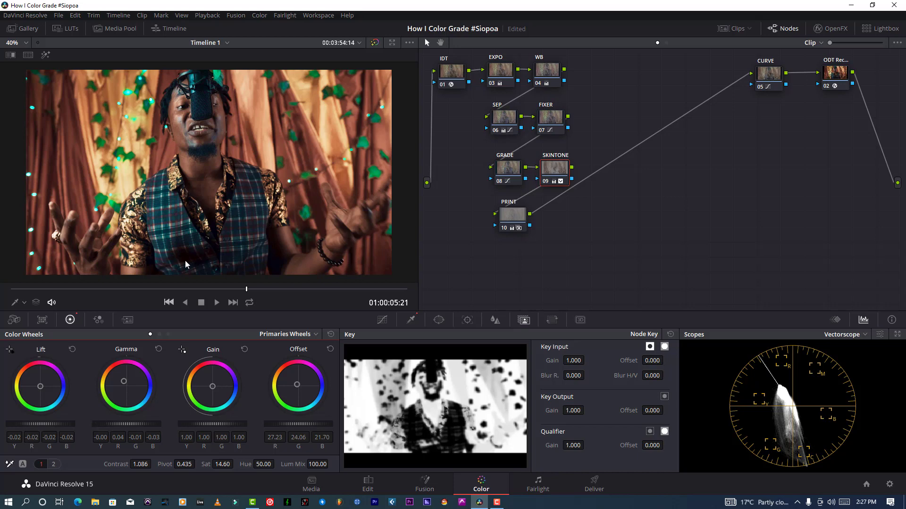
{"action": "left_click", "coordinate": [56, 290]}
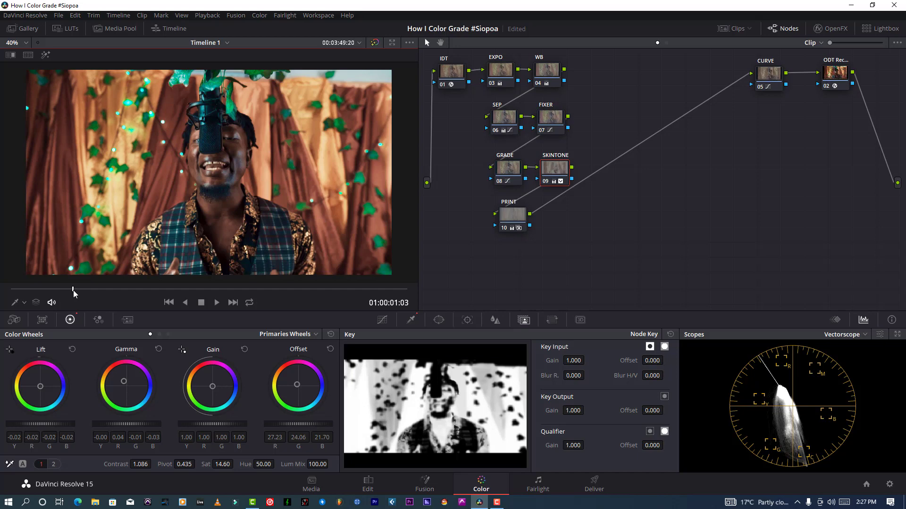
{"action": "left_click", "coordinate": [53, 289]}
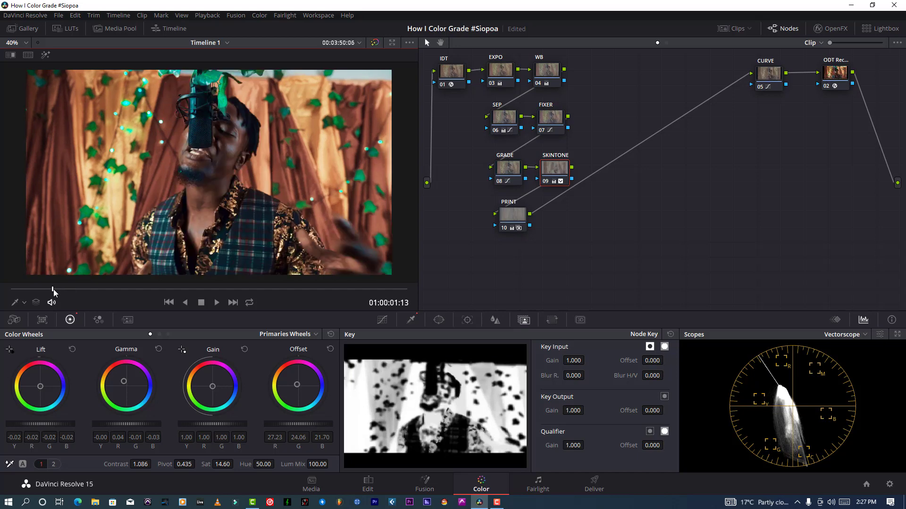
{"action": "left_click", "coordinate": [53, 289]}
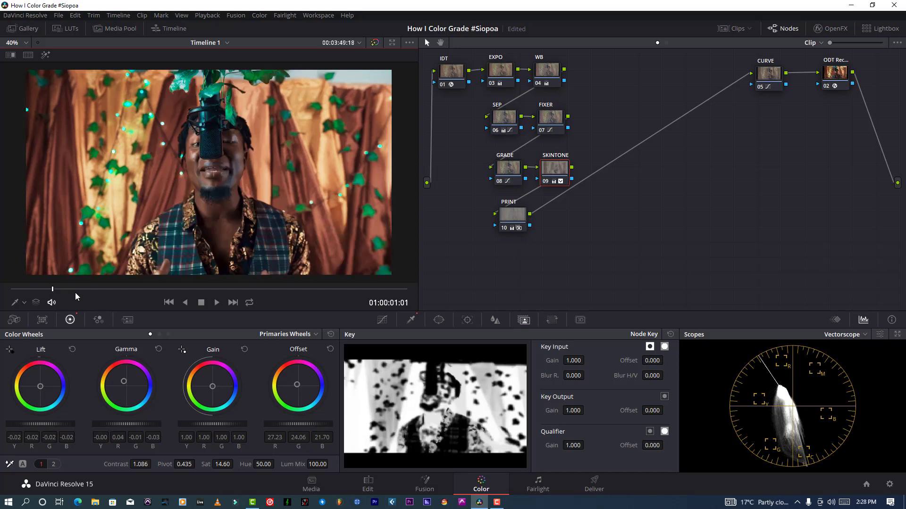
- Try a saturation of 11.20 on the SKINTONE node, save the project and return the saturation to 14.60
{"action": "left_click_drag", "start_coordinate": [221, 466], "coordinate": [207, 466]}
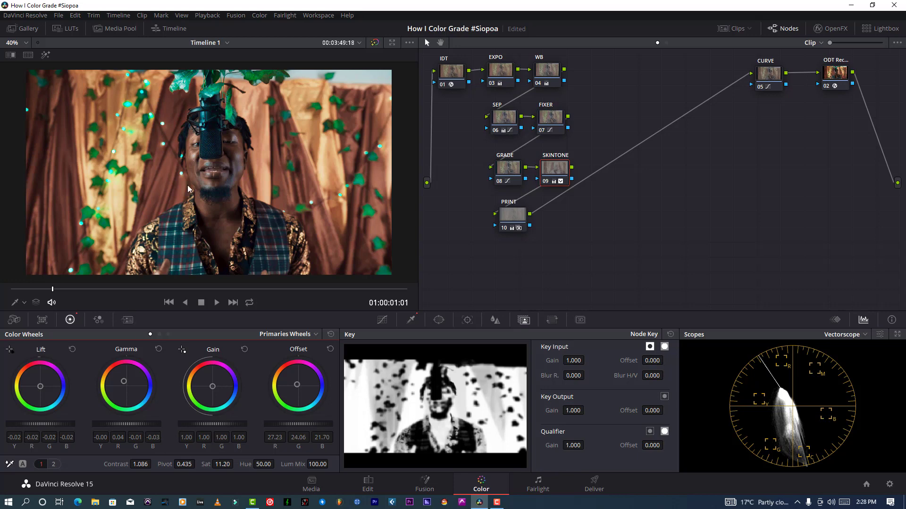
{"action": "left_click", "coordinate": [58, 15]}
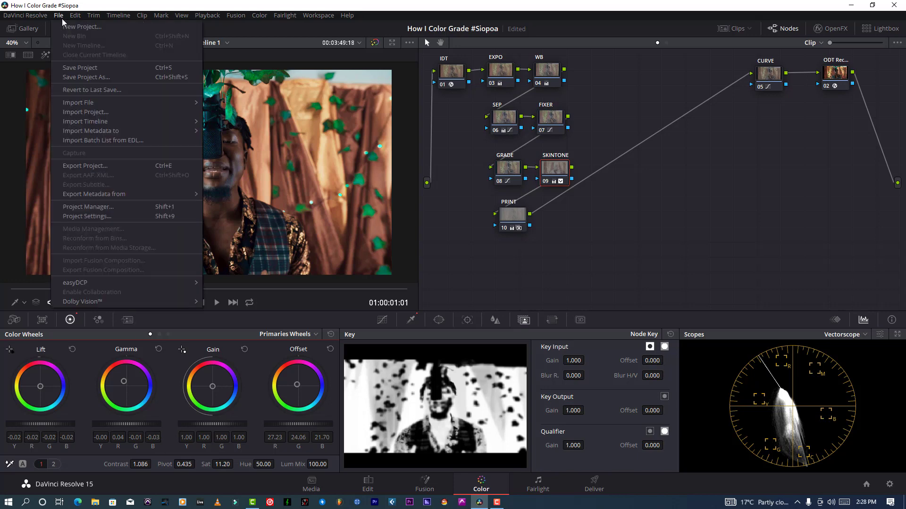
{"action": "left_click", "coordinate": [75, 68]}
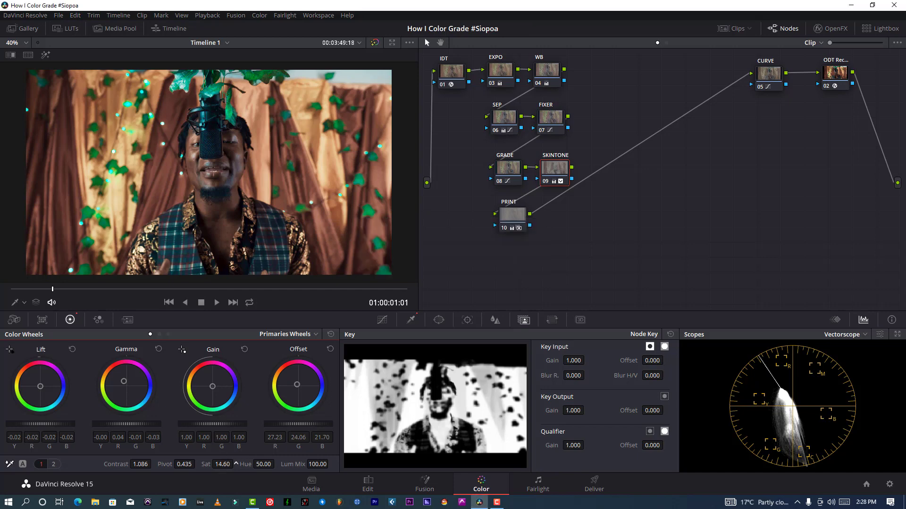
{"action": "left_click", "coordinate": [235, 464]}
- Move the PRINT node slightly down, add a serial node after it and label the new node LUMA
{"action": "left_click_drag", "start_coordinate": [514, 220], "coordinate": [514, 225]}
{"action": "key", "text": "alt+s"}
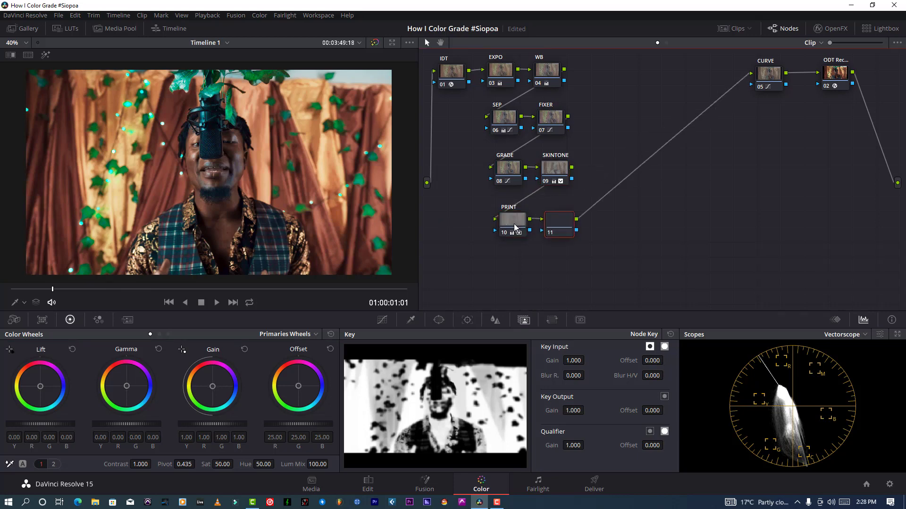
{"action": "right_click", "coordinate": [562, 233]}
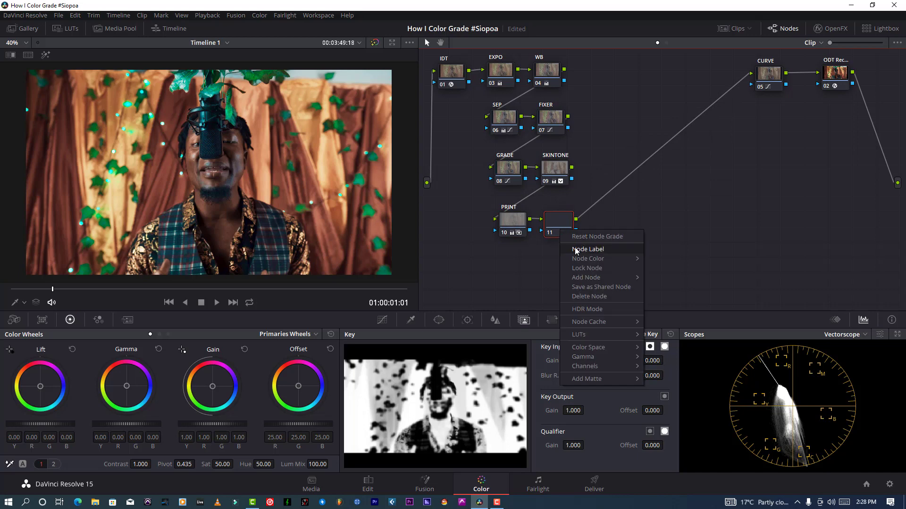
{"action": "left_click", "coordinate": [575, 249]}
{"action": "type", "text": "LUM"}
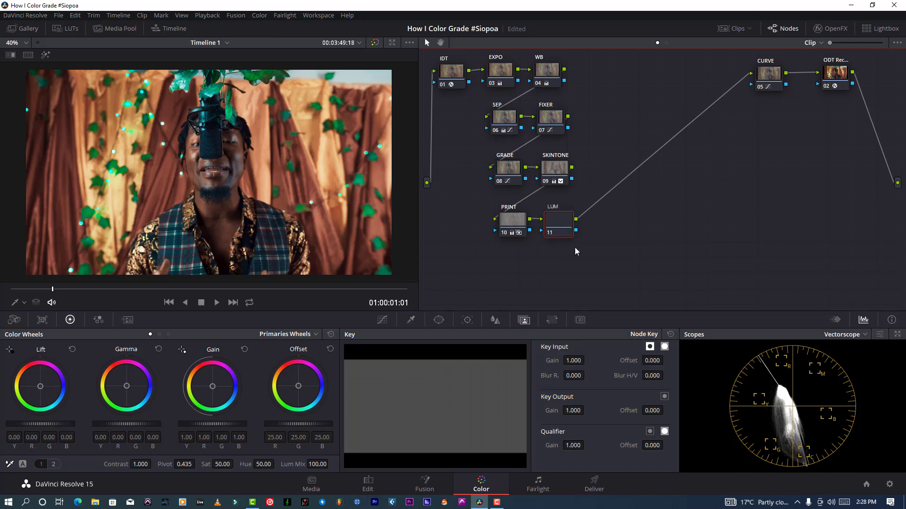
{"action": "type", "text": "A"}
{"action": "key", "text": "Return"}
- At frame 01:00:00:14, shape the LUMA node's Lum Vs Sat curve to 0.00 saturation at pure black and pure white, keeping the midtones level
{"action": "left_click", "coordinate": [34, 289]}
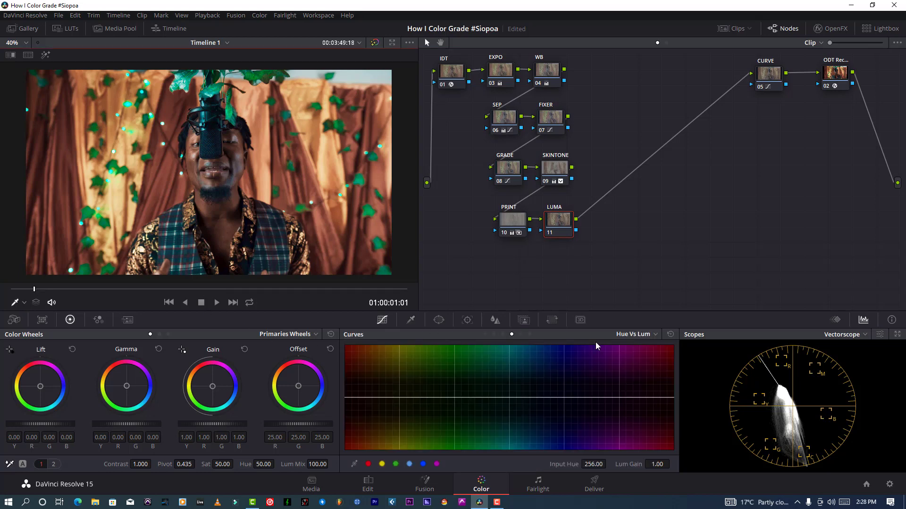
{"action": "left_click", "coordinate": [521, 334]}
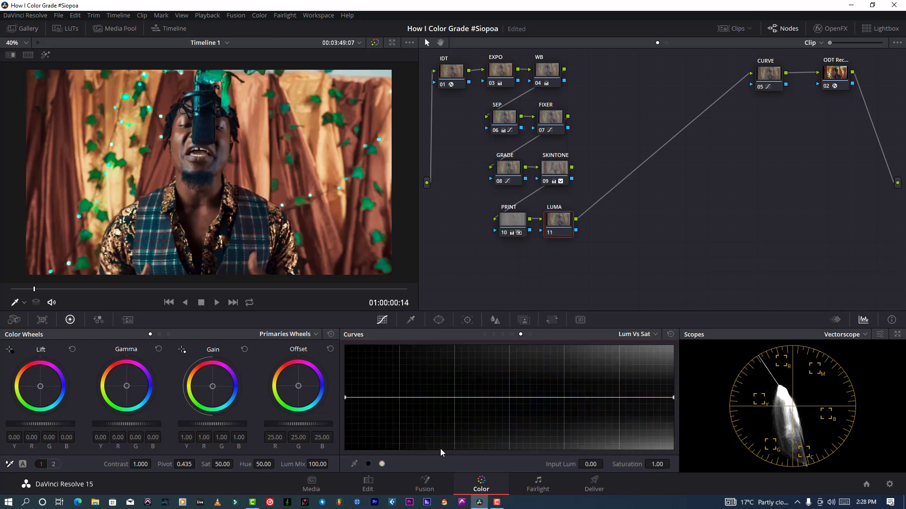
{"action": "left_click", "coordinate": [369, 464]}
{"action": "left_click", "coordinate": [382, 464]}
{"action": "left_click_drag", "start_coordinate": [346, 399], "coordinate": [349, 471]}
{"action": "left_click_drag", "start_coordinate": [671, 398], "coordinate": [677, 484]}
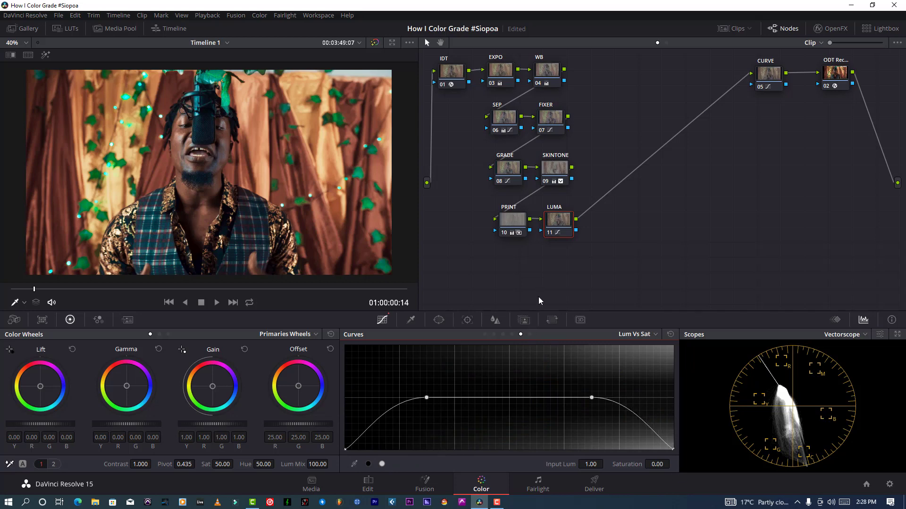
- Lower the high-saturation end of the LUMA node's Sat Vs Sat curve to 0.00 output saturation and save the project
{"action": "left_click", "coordinate": [529, 334]}
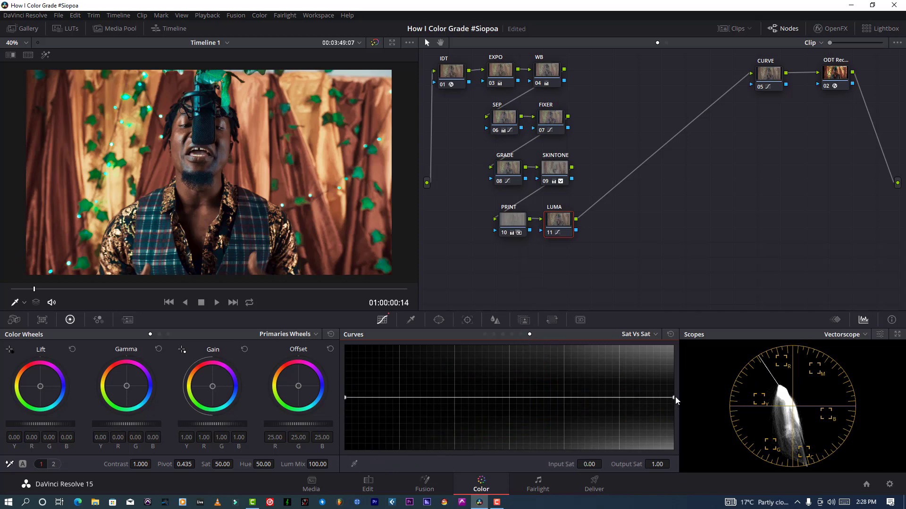
{"action": "left_click_drag", "start_coordinate": [673, 401], "coordinate": [686, 469]}
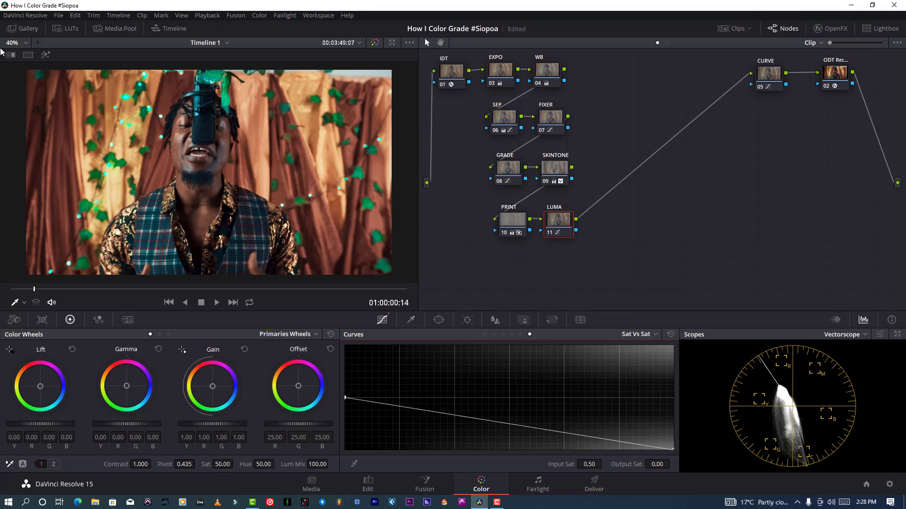
{"action": "left_click", "coordinate": [58, 15]}
{"action": "left_click", "coordinate": [71, 68]}
- Add a serial node after LUMA, place it just before the existing CURVE node, label it CURVE and save the project
{"action": "left_click", "coordinate": [557, 228]}
{"action": "key", "text": "alt+s"}
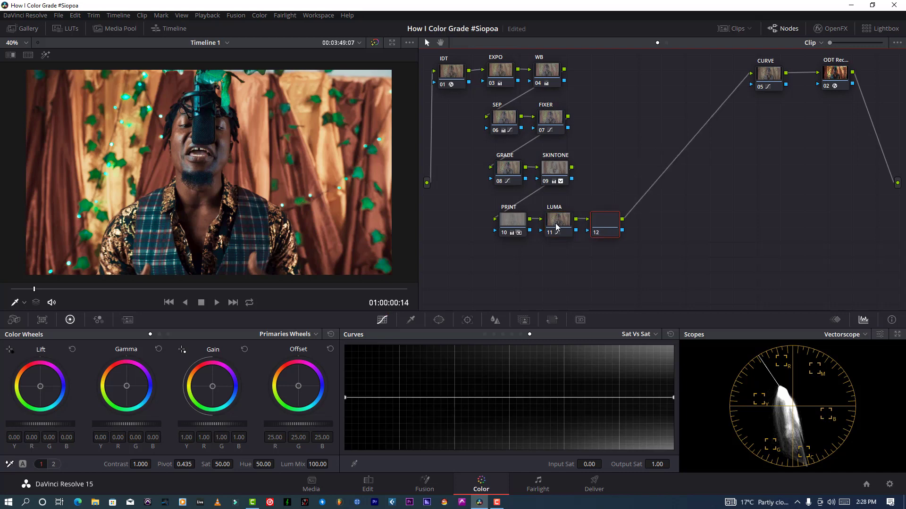
{"action": "left_click_drag", "start_coordinate": [613, 228], "coordinate": [722, 79]}
{"action": "right_click", "coordinate": [722, 79]}
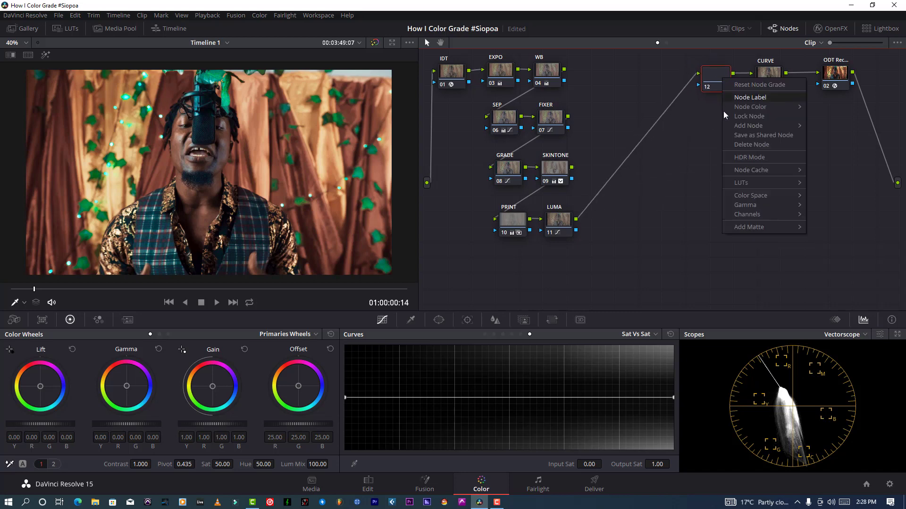
{"action": "left_click", "coordinate": [742, 102]}
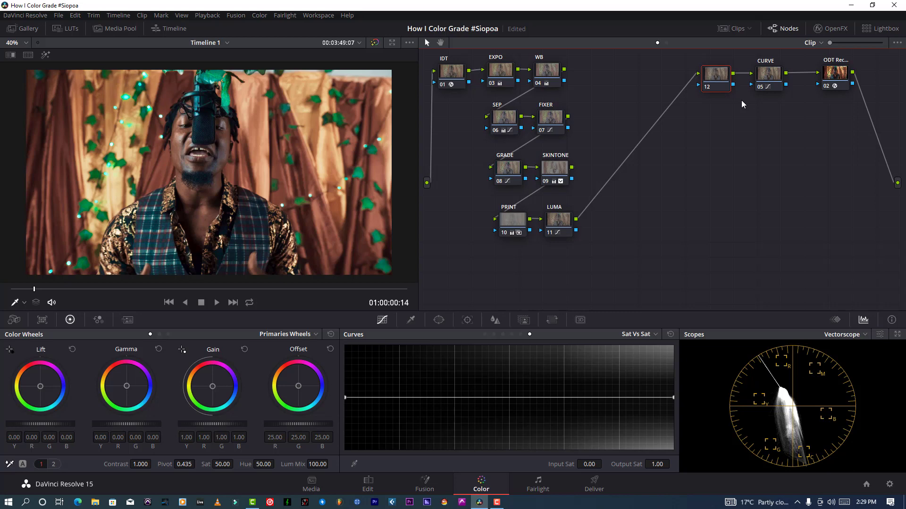
{"action": "type", "text": "CURVE"}
{"action": "left_click", "coordinate": [58, 15]}
{"action": "left_click", "coordinate": [88, 70]}
- Add an inverted circular window to node 12, with size 59.92, aspect 62.88 and softness 10.65
{"action": "left_click", "coordinate": [439, 321]}
{"action": "left_click", "coordinate": [366, 387]}
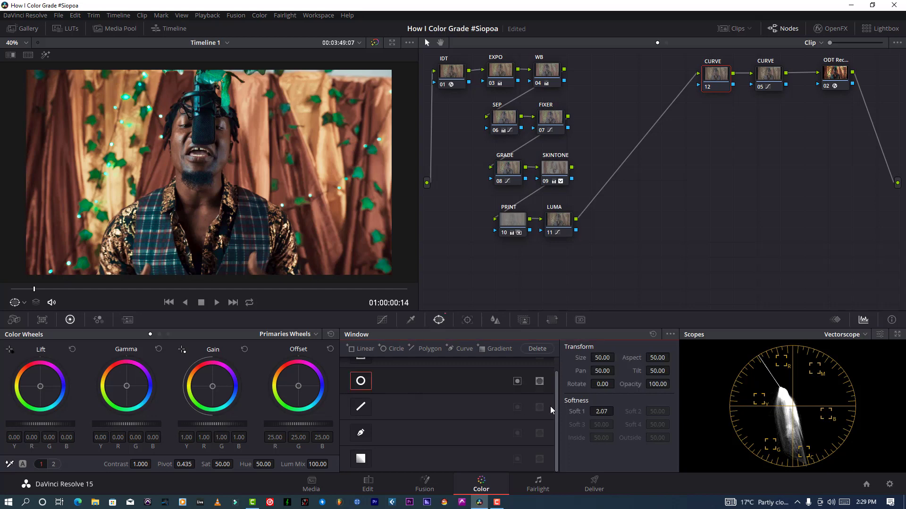
{"action": "left_click", "coordinate": [517, 382]}
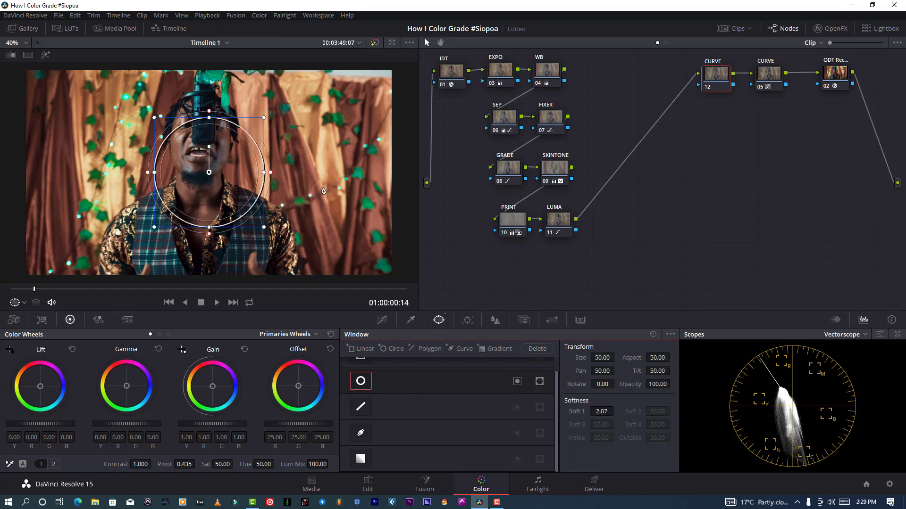
{"action": "left_click_drag", "start_coordinate": [271, 172], "coordinate": [332, 174]}
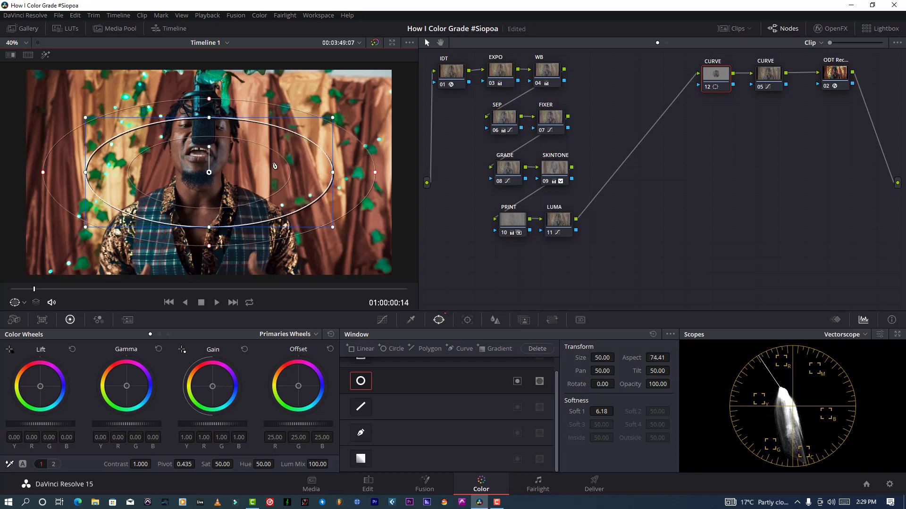
{"action": "scroll", "coordinate": [272, 162], "scroll_direction": "down", "scroll_amount": 2}
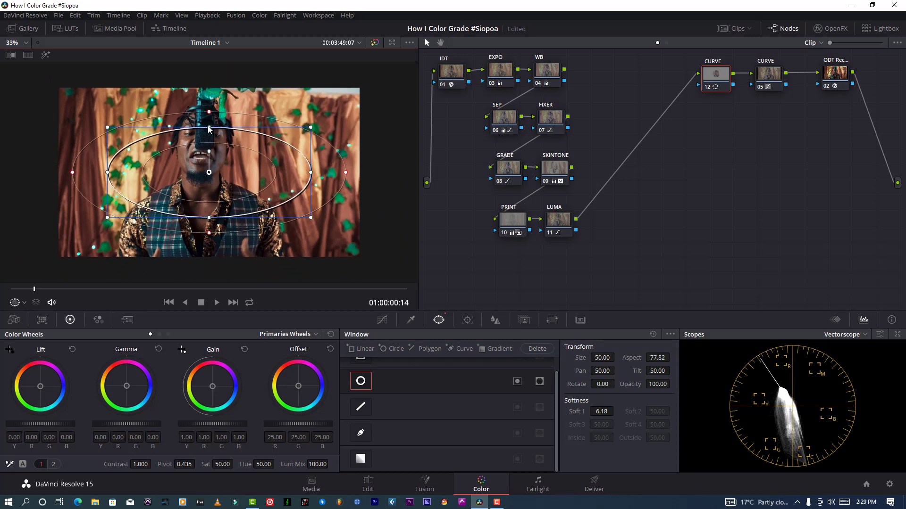
{"action": "left_click_drag", "start_coordinate": [210, 128], "coordinate": [209, 90]}
{"action": "left_click_drag", "start_coordinate": [310, 172], "coordinate": [382, 173]}
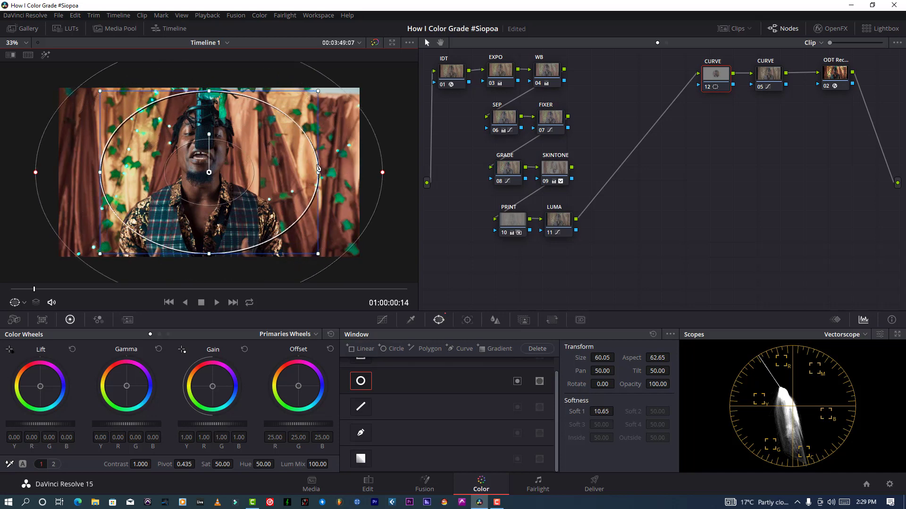
{"action": "left_click_drag", "start_coordinate": [210, 90], "coordinate": [209, 92]}
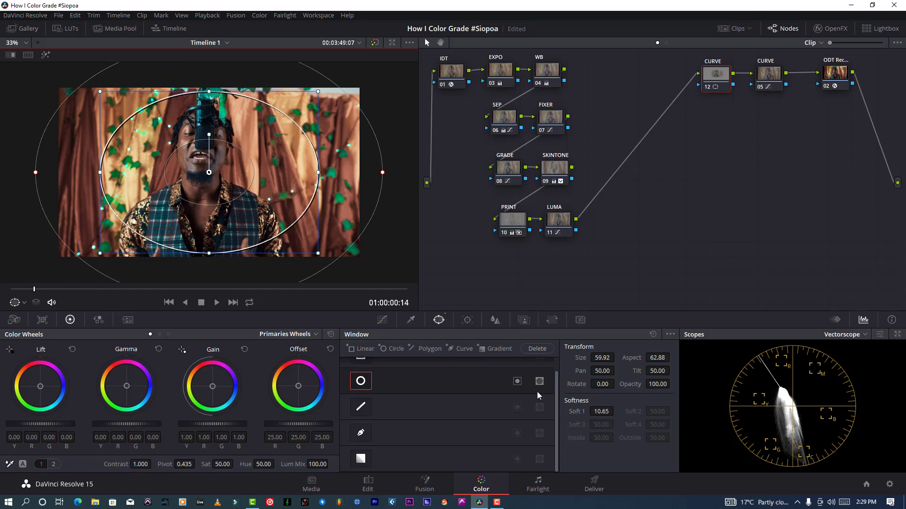
{"action": "left_click", "coordinate": [518, 382]}
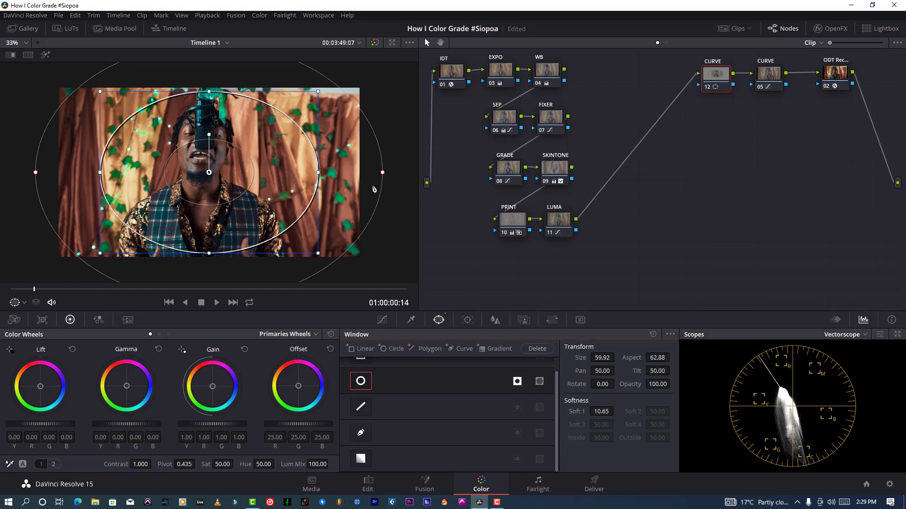
- Relabel node 12, the one with the circular window, as VINY
{"action": "right_click", "coordinate": [719, 83]}
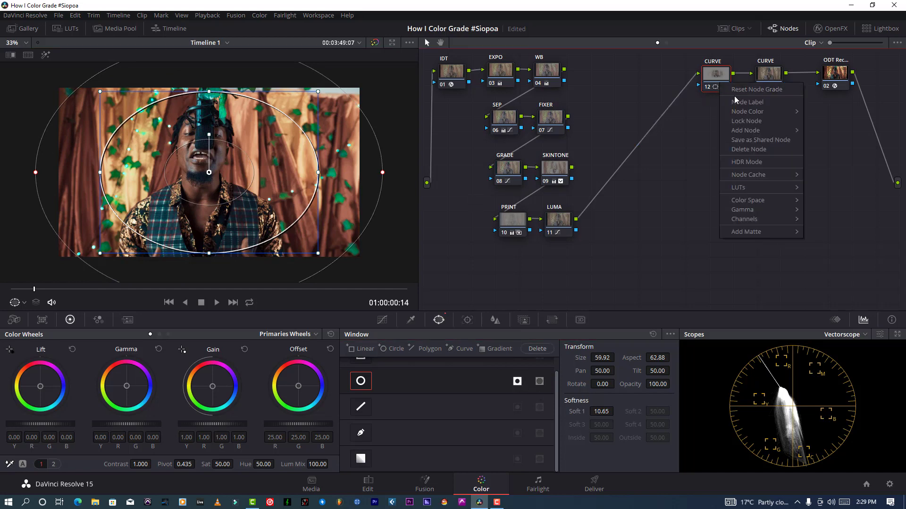
{"action": "left_click", "coordinate": [737, 102]}
{"action": "type", "text": "V"}
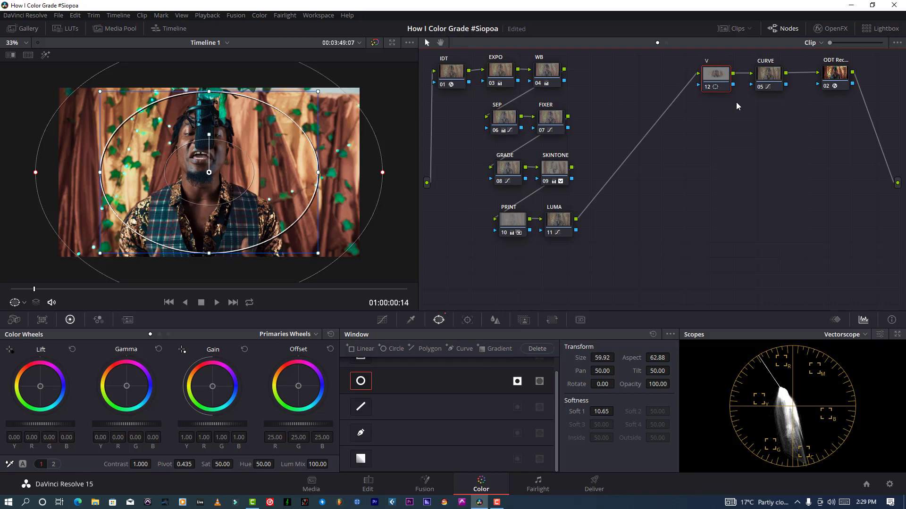
{"action": "type", "text": "INY"}
- Add a midtone point to the VINY node's custom curve, pull it slightly down to darken the frame edges, and save the project
{"action": "left_click", "coordinate": [382, 320]}
{"action": "left_click", "coordinate": [484, 333]}
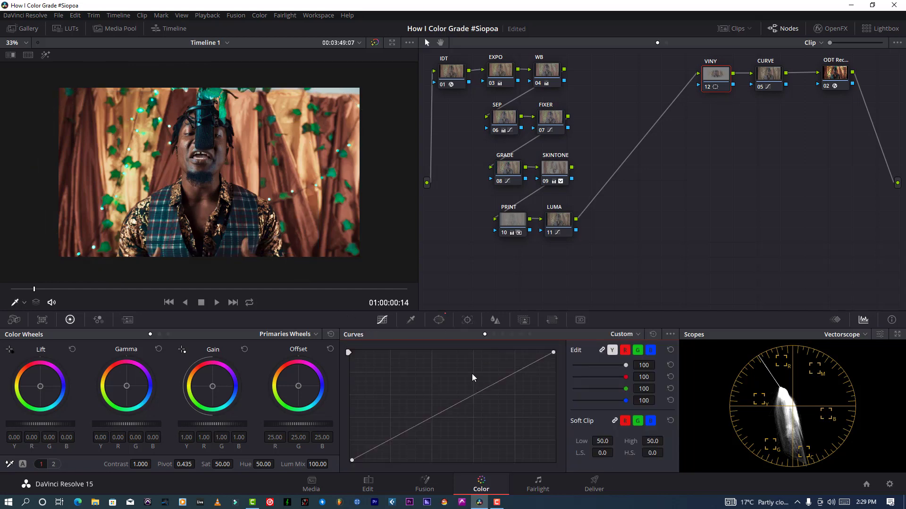
{"action": "left_click_drag", "start_coordinate": [445, 413], "coordinate": [452, 415]}
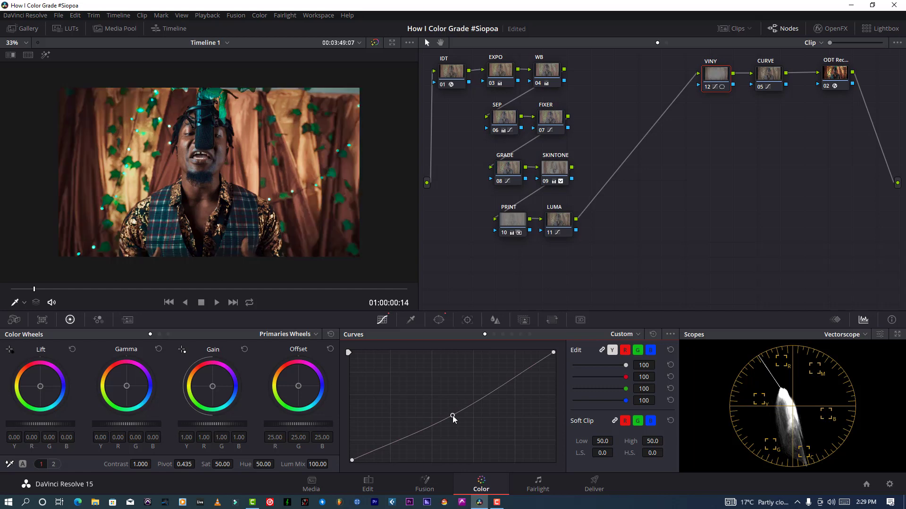
{"action": "left_click_drag", "start_coordinate": [452, 415], "coordinate": [450, 412]}
{"action": "scroll", "coordinate": [225, 191], "scroll_direction": "up", "scroll_amount": 2}
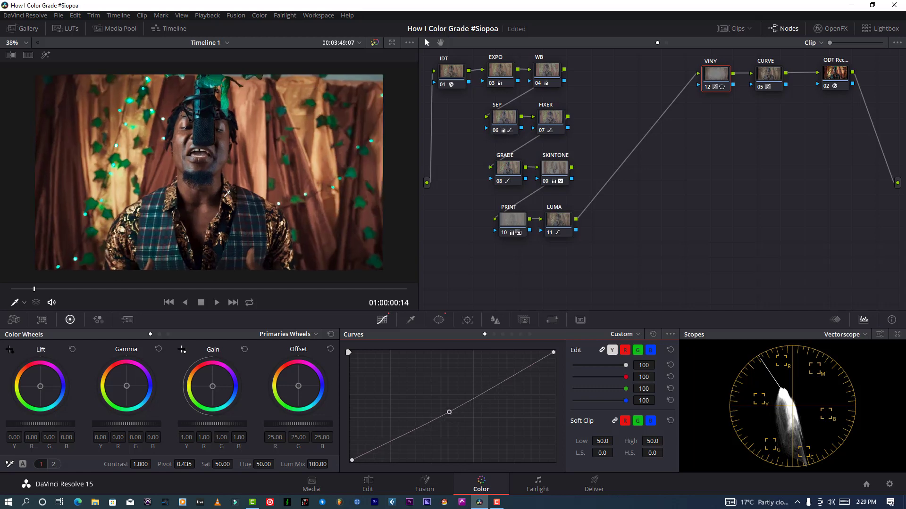
{"action": "left_click", "coordinate": [58, 15]}
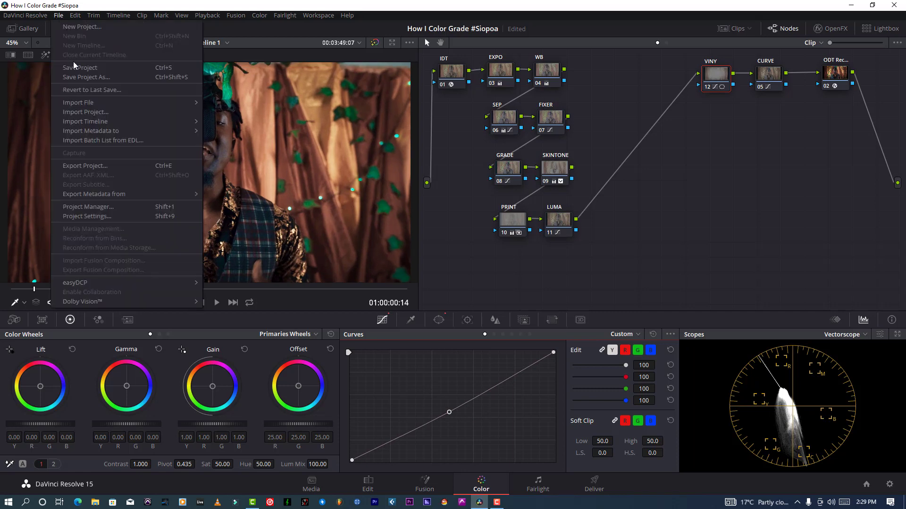
{"action": "left_click", "coordinate": [74, 69]}
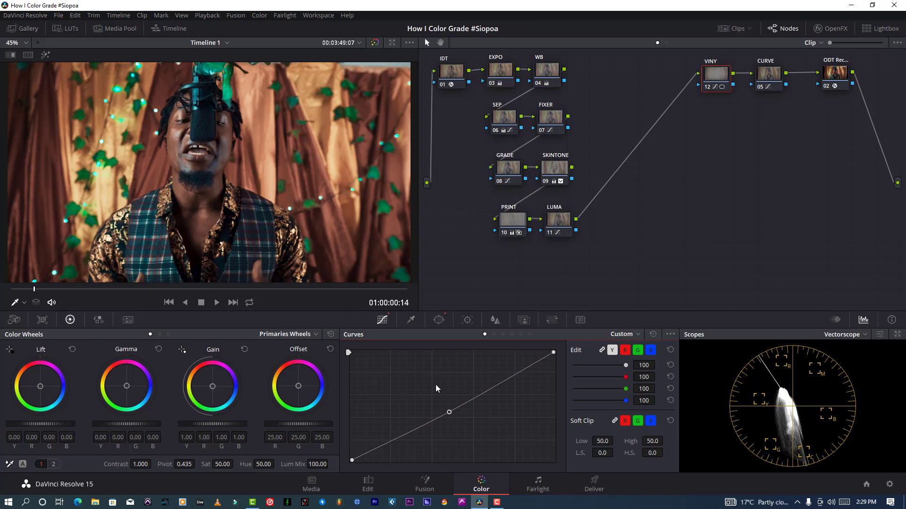
- Lower the midtone point of the VINY node's custom curve a touch further and save the project again
{"action": "left_click_drag", "start_coordinate": [449, 413], "coordinate": [449, 415]}
{"action": "scroll", "coordinate": [271, 181], "scroll_direction": "down", "scroll_amount": 2}
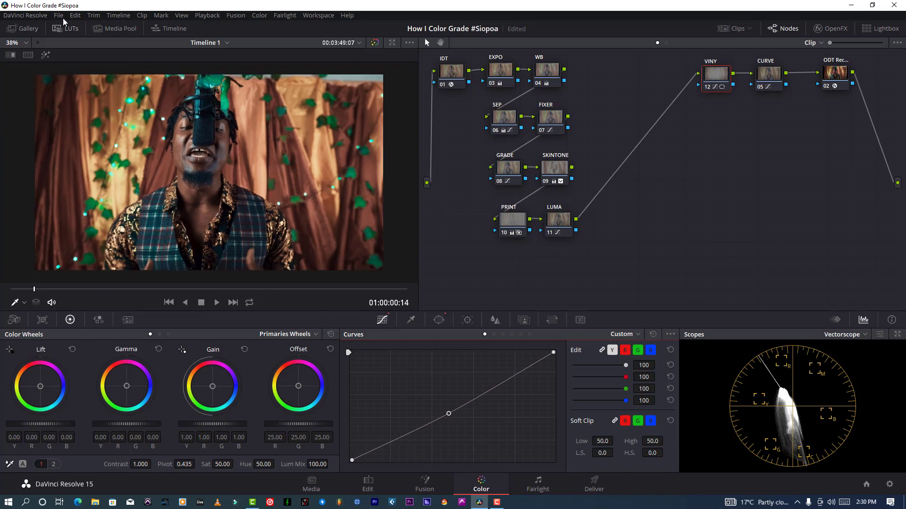
{"action": "left_click", "coordinate": [59, 15]}
{"action": "left_click", "coordinate": [84, 65]}
- Move the VINY, CURVE and ODT nodes next to the WB node, add a serial node after ODT and save the project
{"action": "left_click_drag", "start_coordinate": [707, 84], "coordinate": [591, 81]}
{"action": "left_click_drag", "start_coordinate": [768, 79], "coordinate": [654, 77]}
{"action": "left_click_drag", "start_coordinate": [835, 72], "coordinate": [704, 74]}
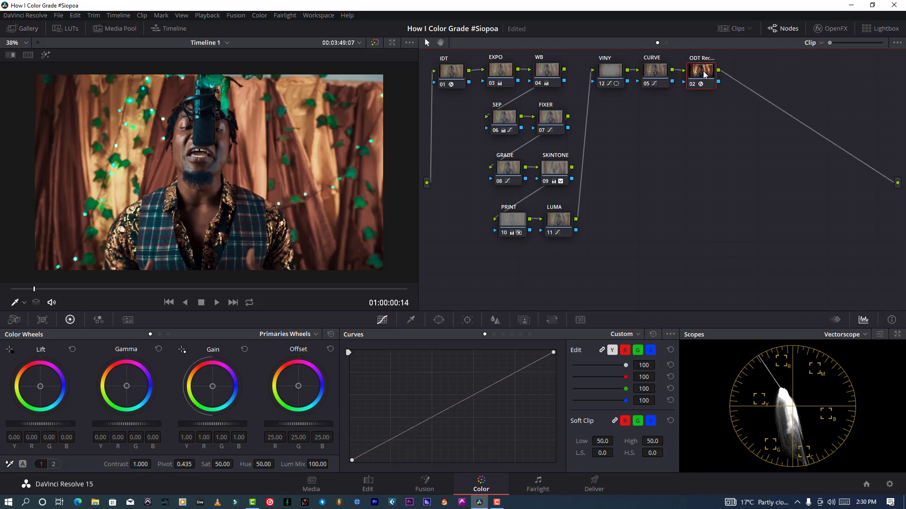
{"action": "key", "text": "alt+s"}
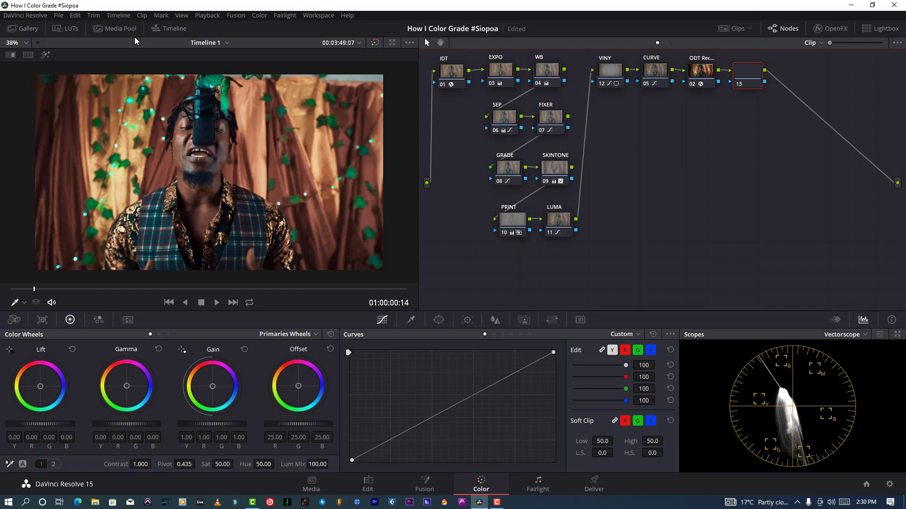
{"action": "left_click", "coordinate": [58, 15]}
{"action": "left_click", "coordinate": [79, 67]}
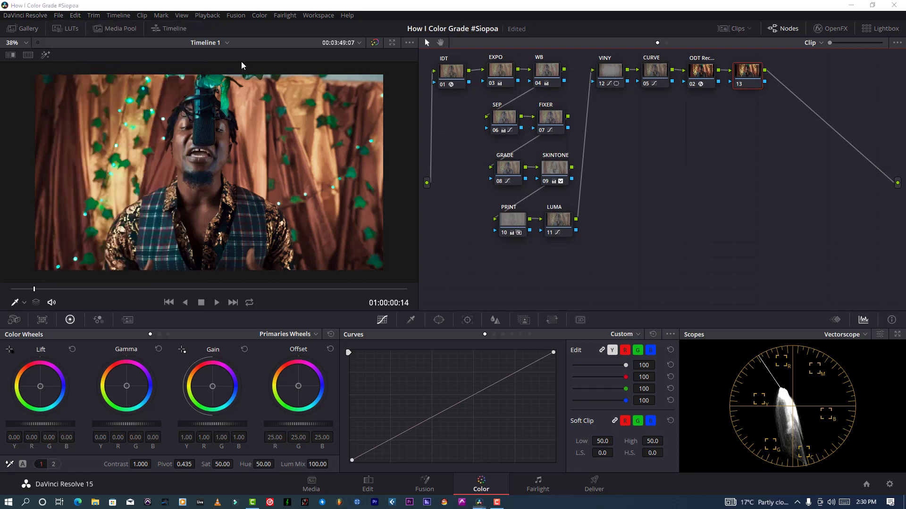
- Move the new node 13 below the ODT node and label it GLOW
{"action": "left_click_drag", "start_coordinate": [746, 77], "coordinate": [749, 169]}
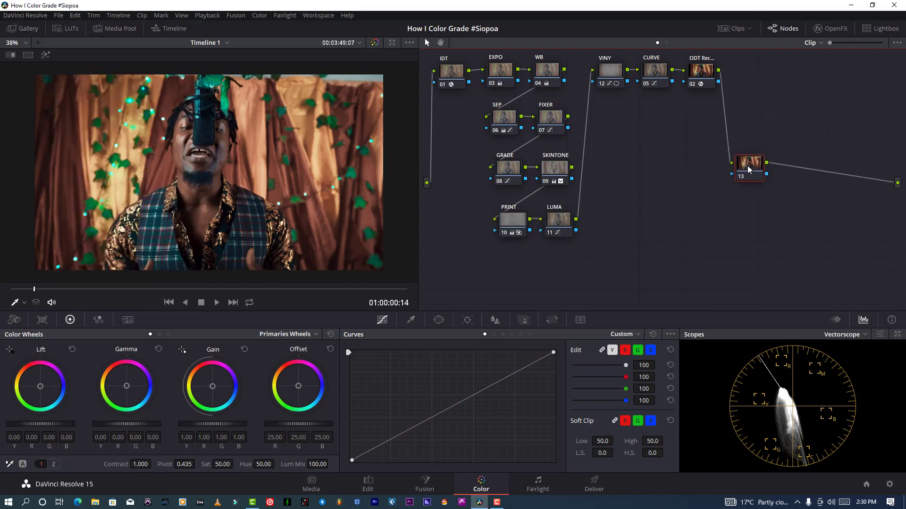
{"action": "right_click", "coordinate": [750, 169]}
{"action": "left_click", "coordinate": [767, 186]}
{"action": "type", "text": "GLOW"}
{"action": "key", "text": "Return"}
{"action": "left_click_drag", "start_coordinate": [748, 165], "coordinate": [742, 169]}
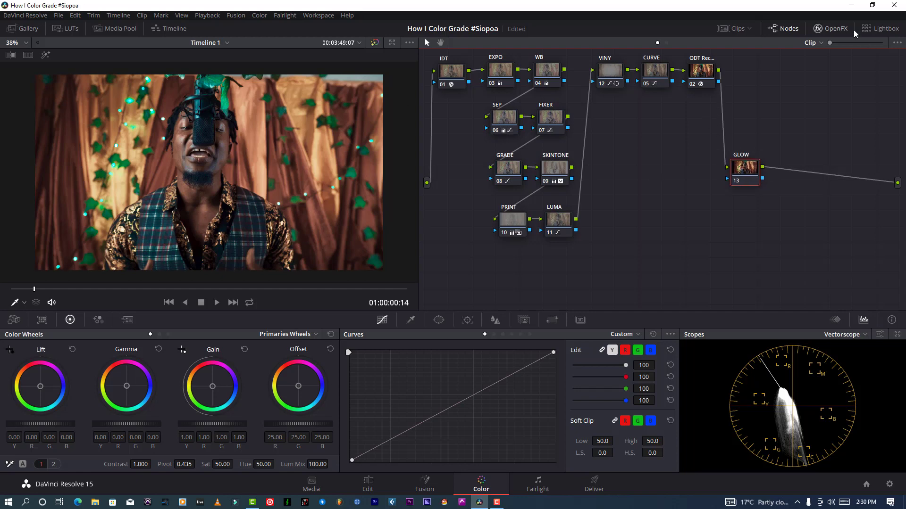
- Apply the Magic Bullet Looks effect to the GLOW node
{"action": "left_click", "coordinate": [830, 28]}
{"action": "scroll", "coordinate": [785, 264], "scroll_direction": "down", "scroll_amount": 8}
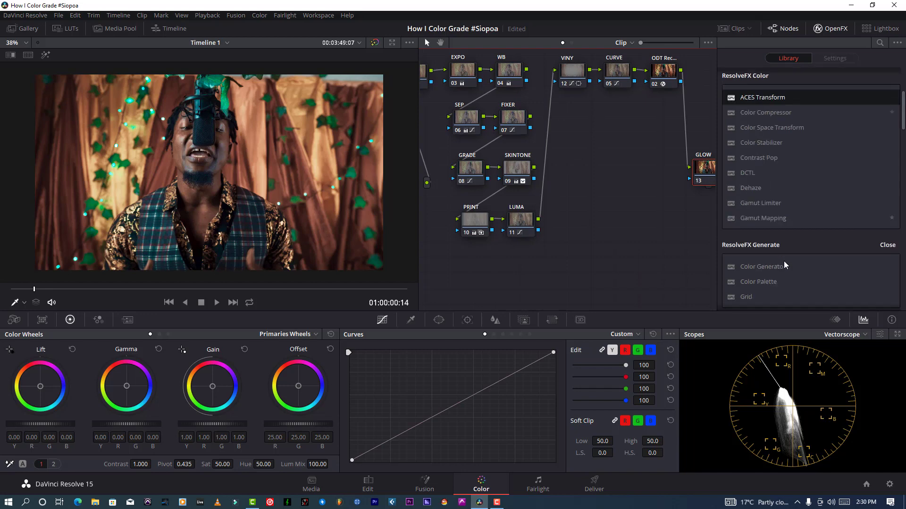
{"action": "scroll", "coordinate": [785, 265], "scroll_direction": "down", "scroll_amount": 10}
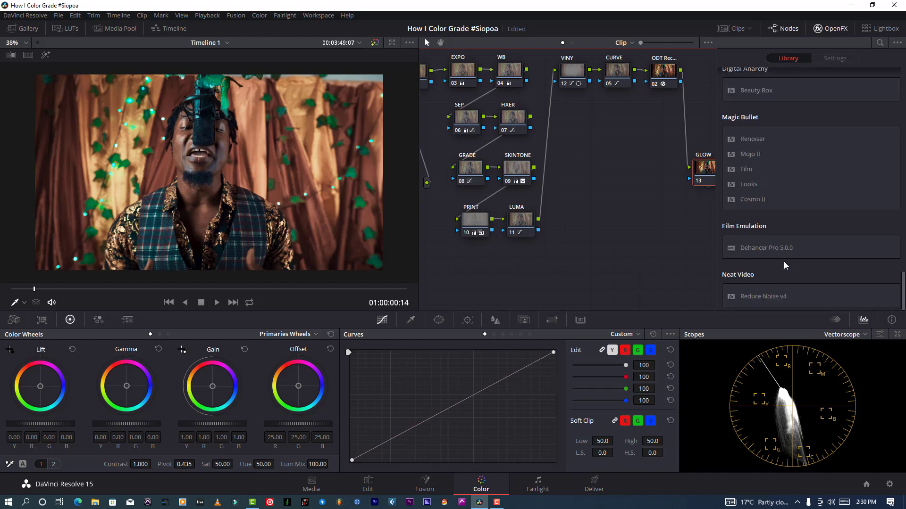
{"action": "left_click_drag", "start_coordinate": [750, 184], "coordinate": [702, 174]}
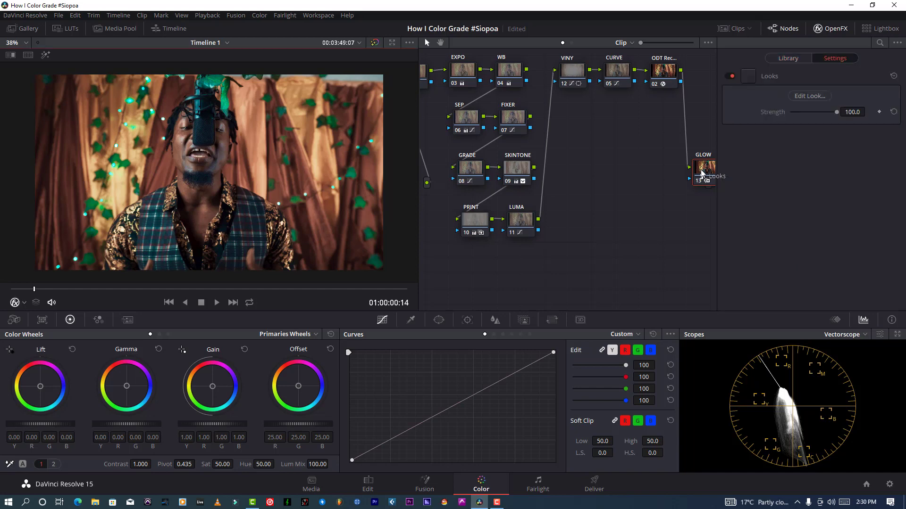
- Try twice to open the look editor for the GLOW node's Looks effect, dismissing the dialog each time
{"action": "left_click", "coordinate": [809, 95]}
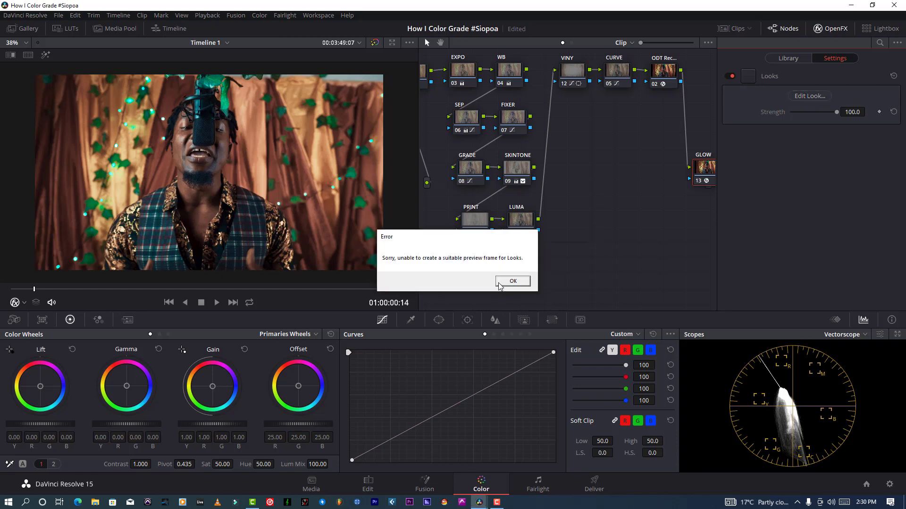
{"action": "left_click", "coordinate": [513, 281]}
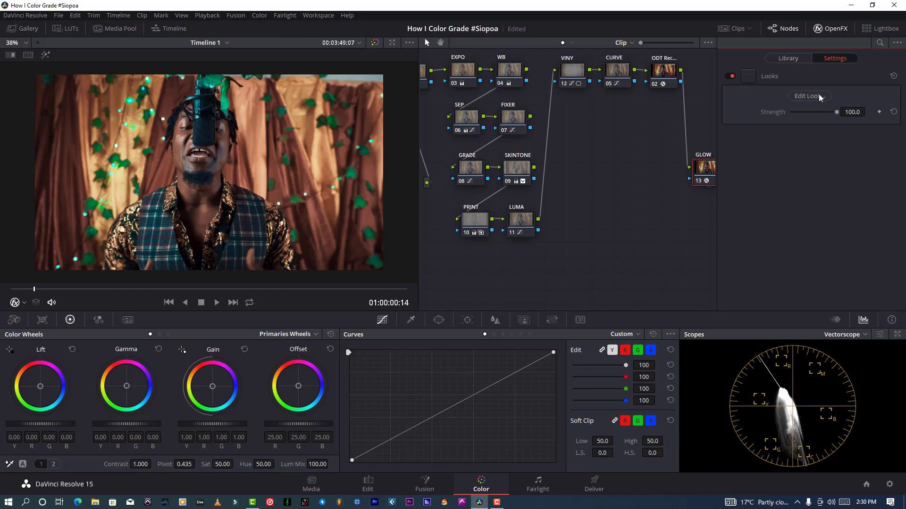
{"action": "left_click", "coordinate": [820, 97]}
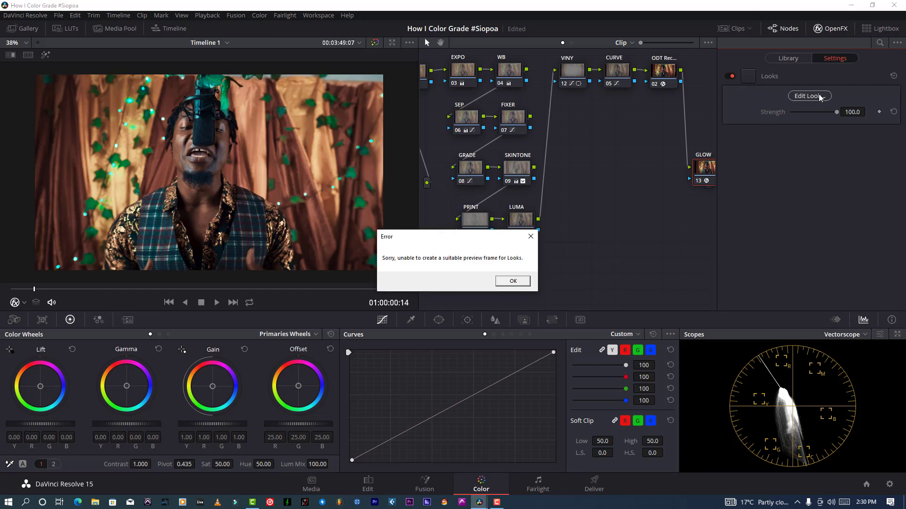
{"action": "left_click", "coordinate": [513, 282]}
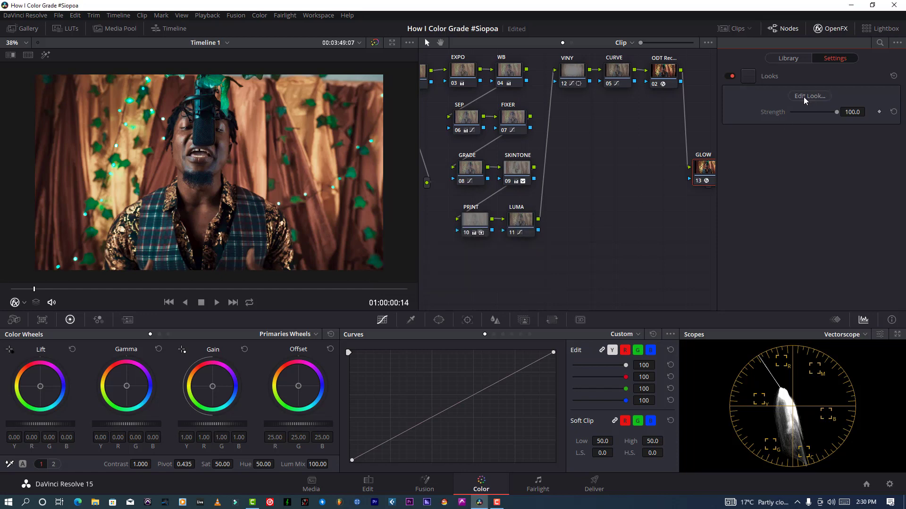
- Open the look editor for the GLOW node's Looks effect and move its window up so the whole editor fits on screen
{"action": "left_click", "coordinate": [803, 97]}
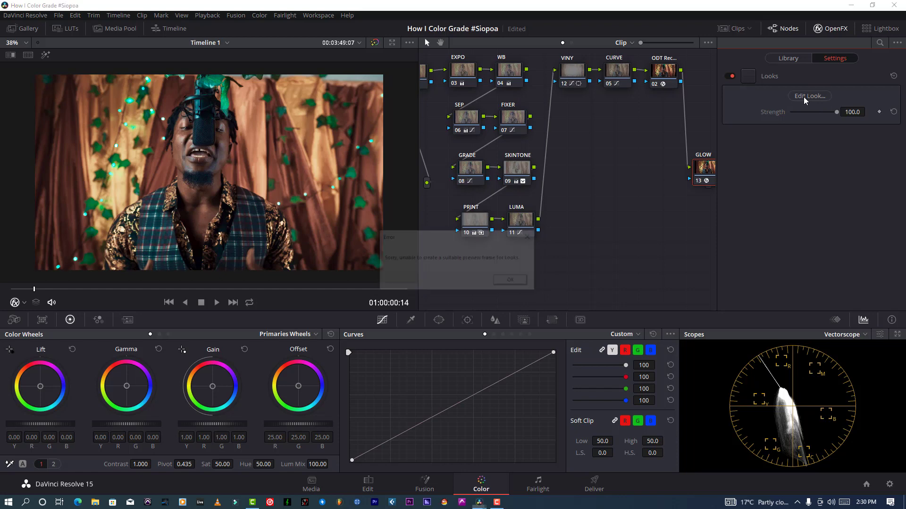
{"action": "left_click", "coordinate": [512, 281]}
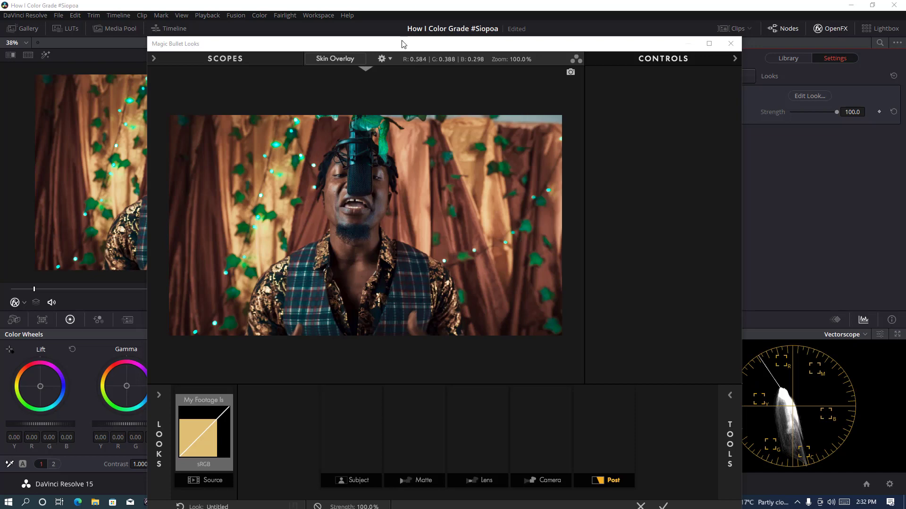
{"action": "left_click_drag", "start_coordinate": [404, 44], "coordinate": [397, 42]}
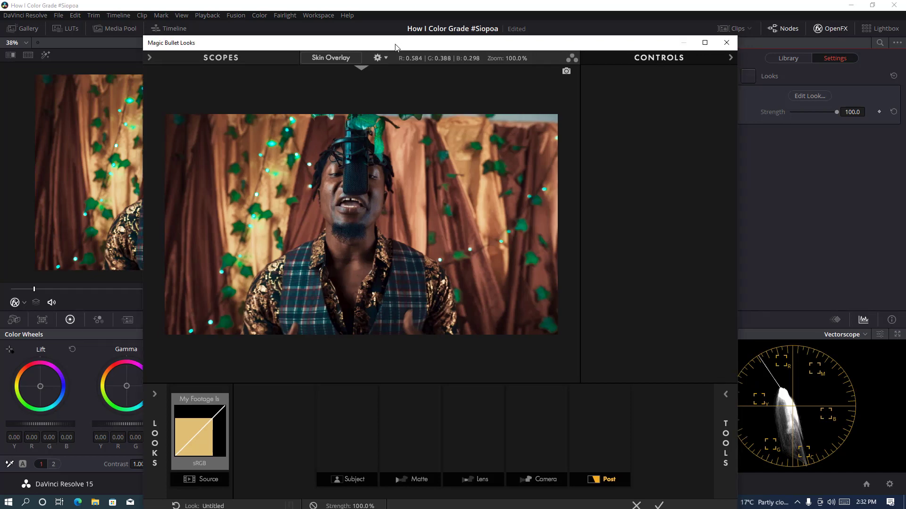
{"action": "left_click", "coordinate": [719, 391]}
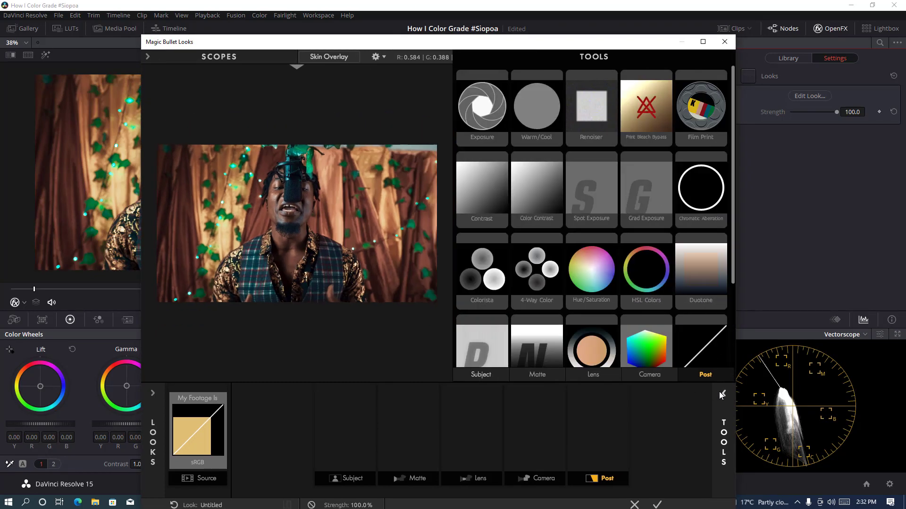
{"action": "left_click", "coordinate": [719, 392]}
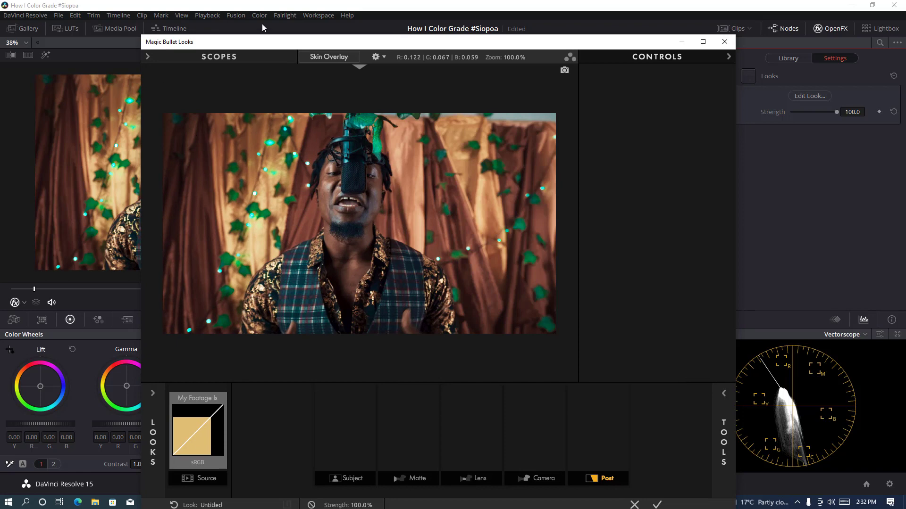
{"action": "left_click_drag", "start_coordinate": [255, 43], "coordinate": [242, 19]}
- Preview looks in the People category, apply the Spot Focus look and close the list of looks
{"action": "left_click", "coordinate": [140, 364]}
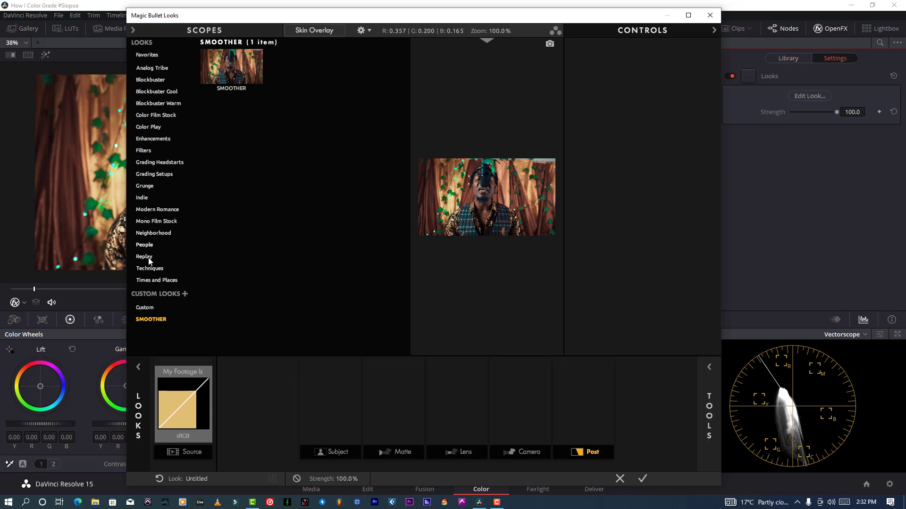
{"action": "left_click", "coordinate": [145, 245]}
{"action": "left_click", "coordinate": [245, 71]}
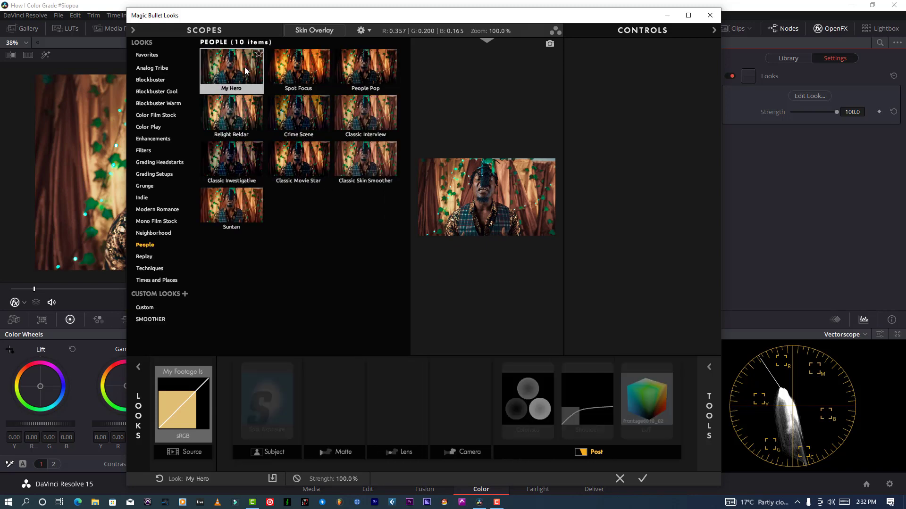
{"action": "left_click", "coordinate": [302, 66]}
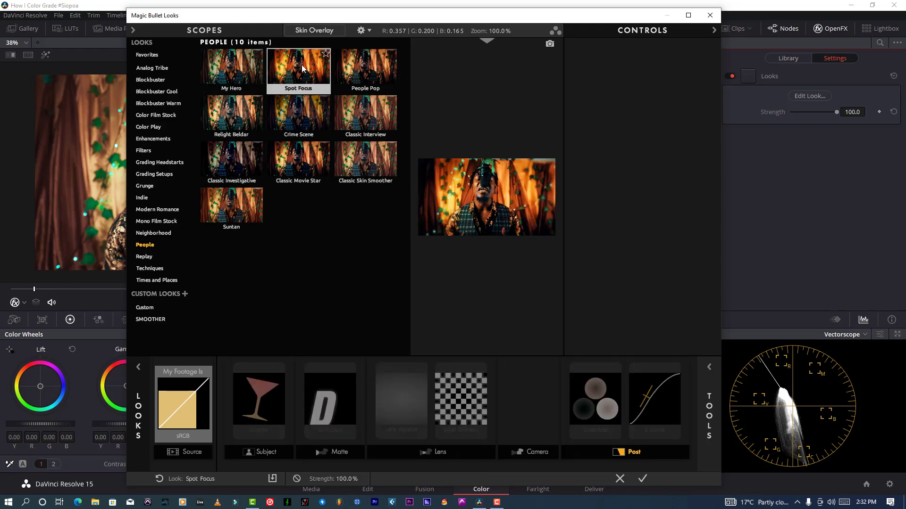
{"action": "left_click", "coordinate": [302, 66]}
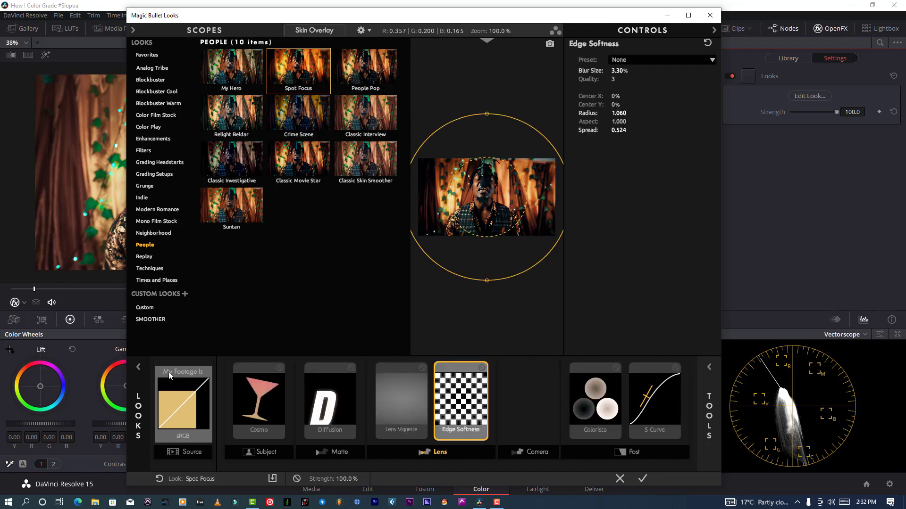
{"action": "left_click", "coordinate": [144, 365]}
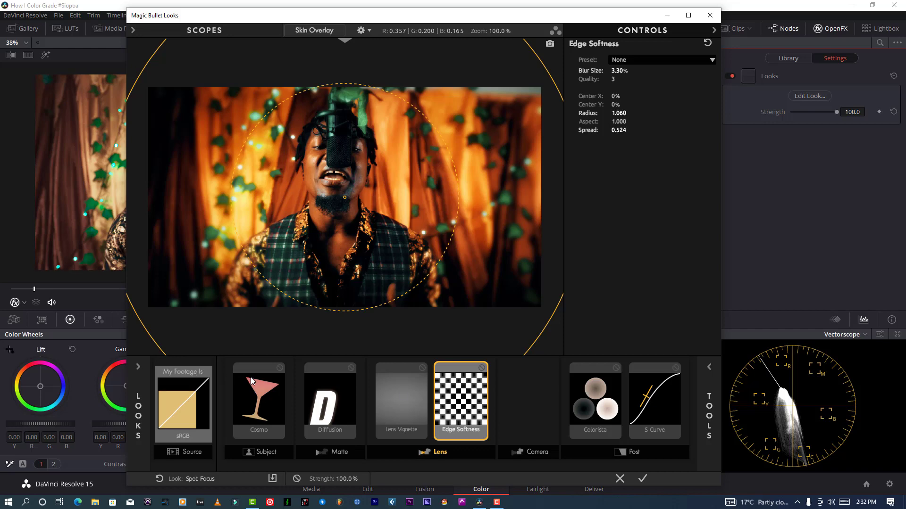
- Bypass and delete the look's Cosmo, Lens Vignette, Colorista and S Curve tools, keeping only Diffusion and Edge Softness
{"action": "left_click", "coordinate": [280, 369]}
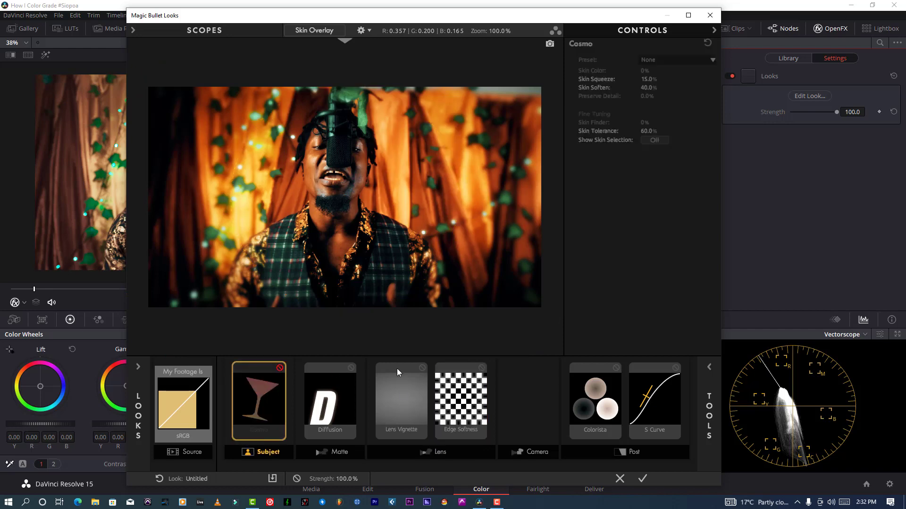
{"action": "left_click", "coordinate": [401, 391]}
{"action": "left_click", "coordinate": [422, 368]}
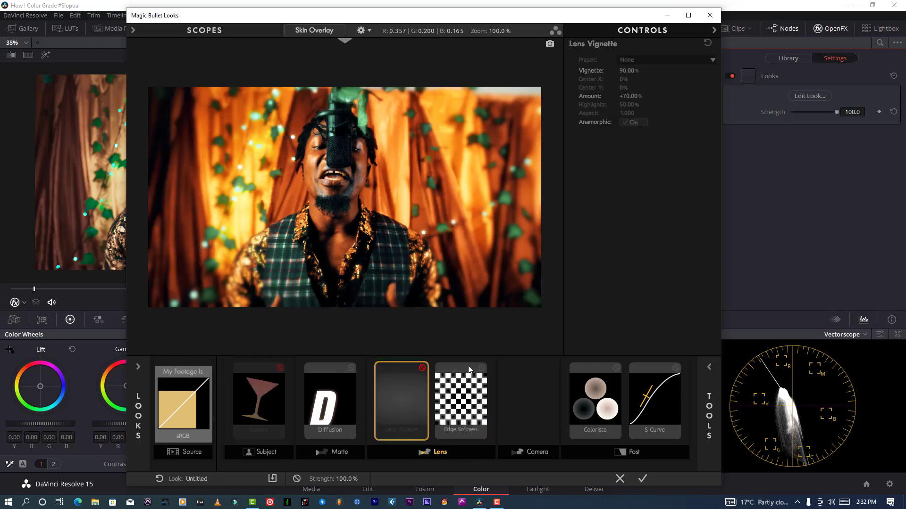
{"action": "left_click", "coordinate": [468, 366]}
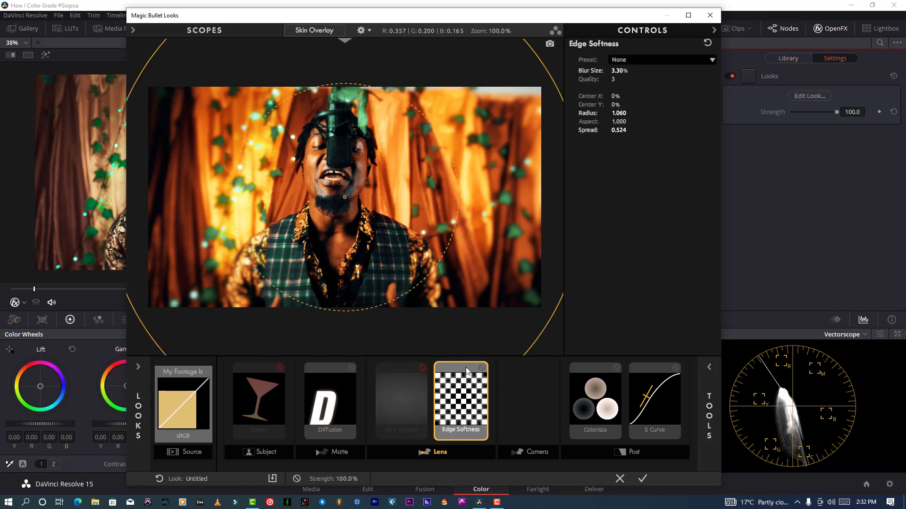
{"action": "left_click", "coordinate": [616, 369]}
{"action": "left_click", "coordinate": [675, 368]}
{"action": "right_click", "coordinate": [659, 373]}
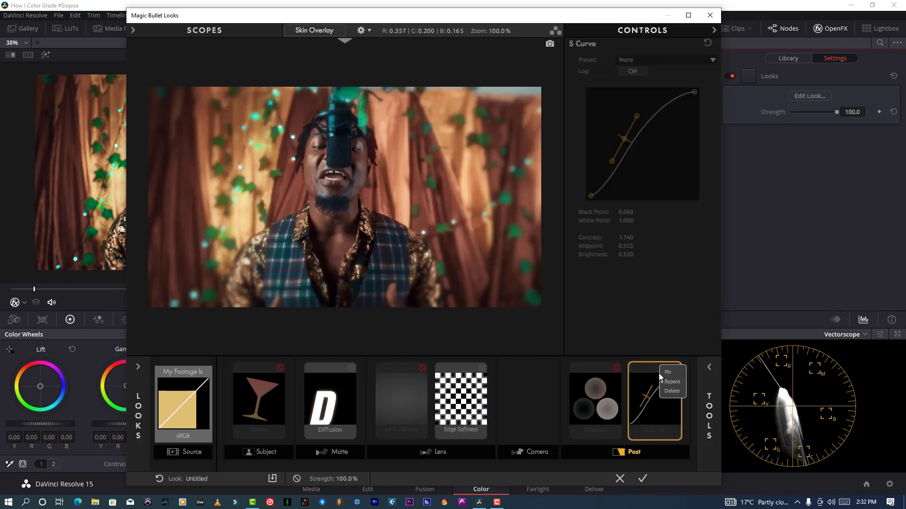
{"action": "key", "text": "Delete"}
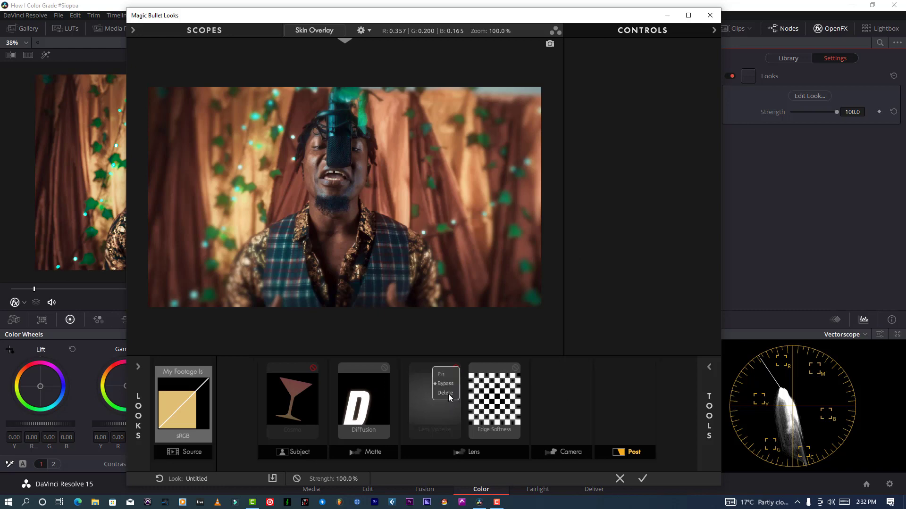
{"action": "left_click", "coordinate": [448, 394]}
{"action": "right_click", "coordinate": [299, 363]}
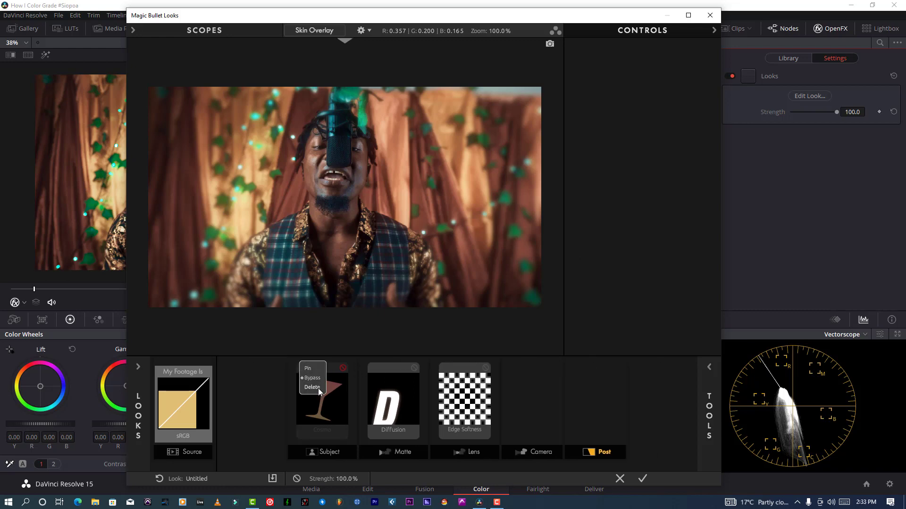
{"action": "left_click", "coordinate": [318, 389]}
- Set the Diffusion tool to Size 4.25%, Grade 6.00, Glow 82% and Highlights Only 100%
{"action": "left_click", "coordinate": [460, 367]}
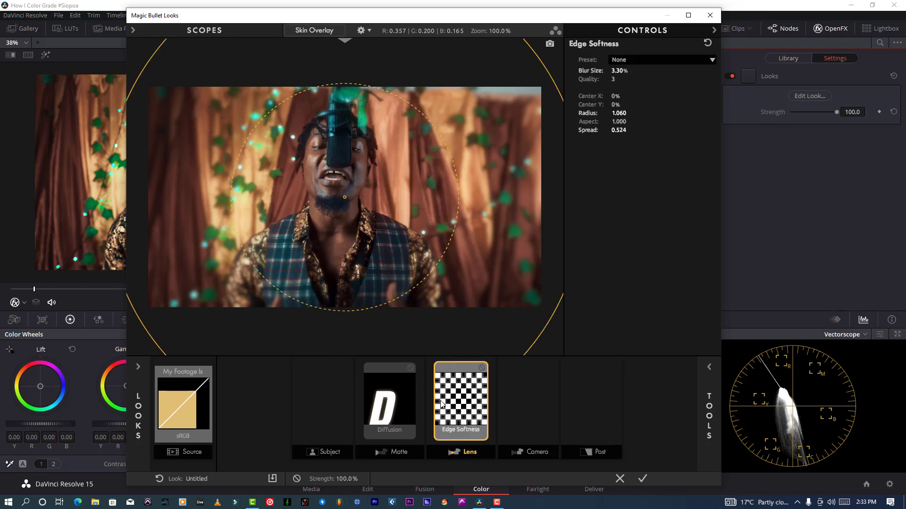
{"action": "left_click", "coordinate": [384, 370]}
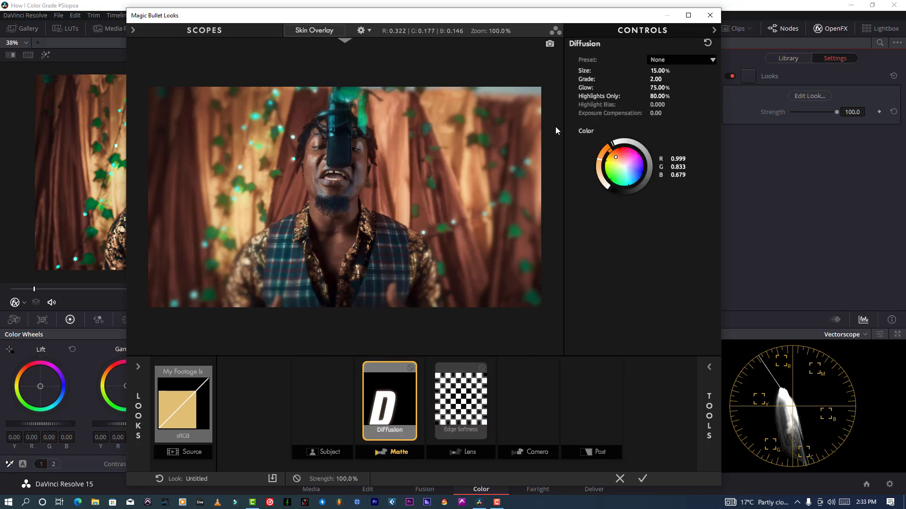
{"action": "left_click_drag", "start_coordinate": [652, 89], "coordinate": [669, 79]}
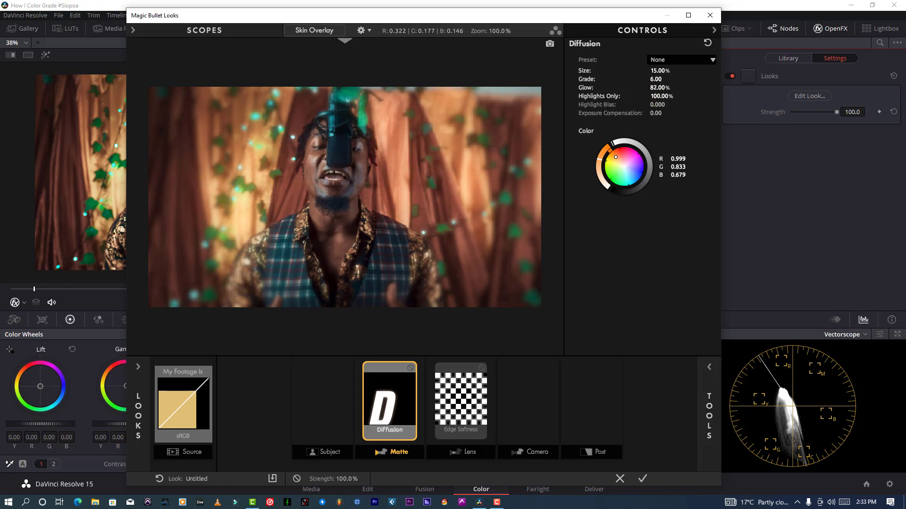
{"action": "mouse_move", "coordinate": [659, 70]}
{"action": "left_mouse_down"}
{"action": "mouse_move", "coordinate": [646, 70]}
{"action": "mouse_move", "coordinate": [663, 70]}
{"action": "left_mouse_up"}
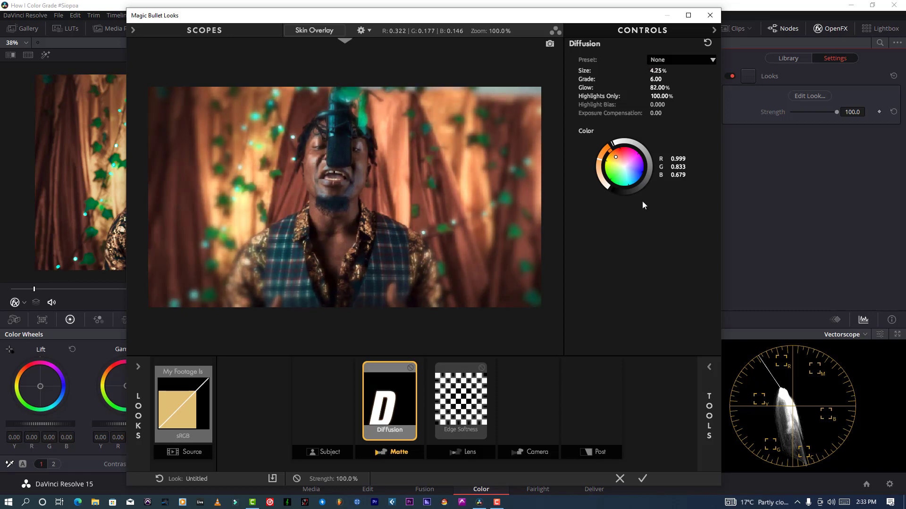
- Set the Edge Softness tool's Blur Size to 1.09% and Radius to 0.863, and accept the look
{"action": "left_click", "coordinate": [456, 390]}
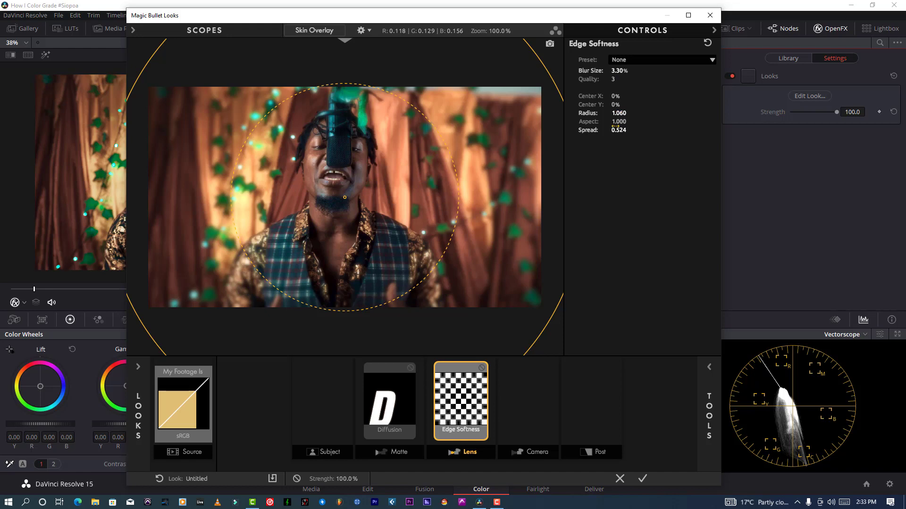
{"action": "left_click_drag", "start_coordinate": [619, 71], "coordinate": [605, 70]}
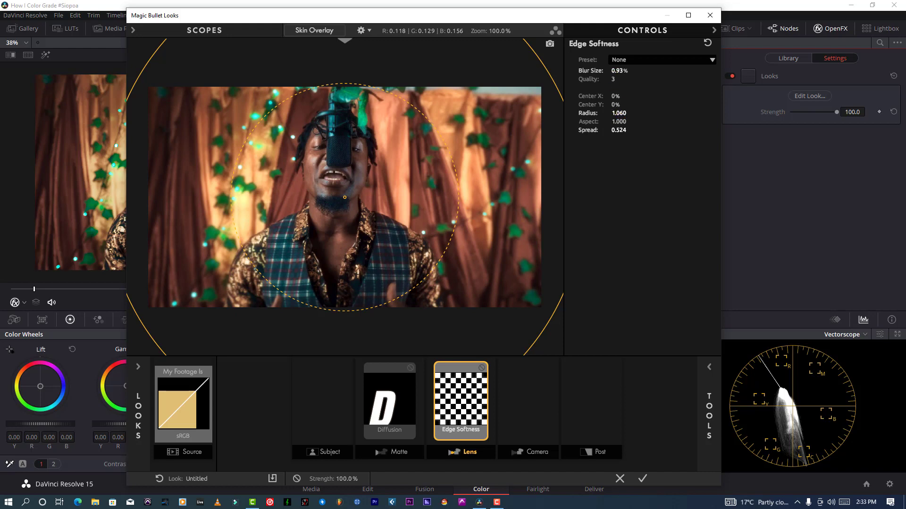
{"action": "left_click_drag", "start_coordinate": [619, 113], "coordinate": [633, 113]}
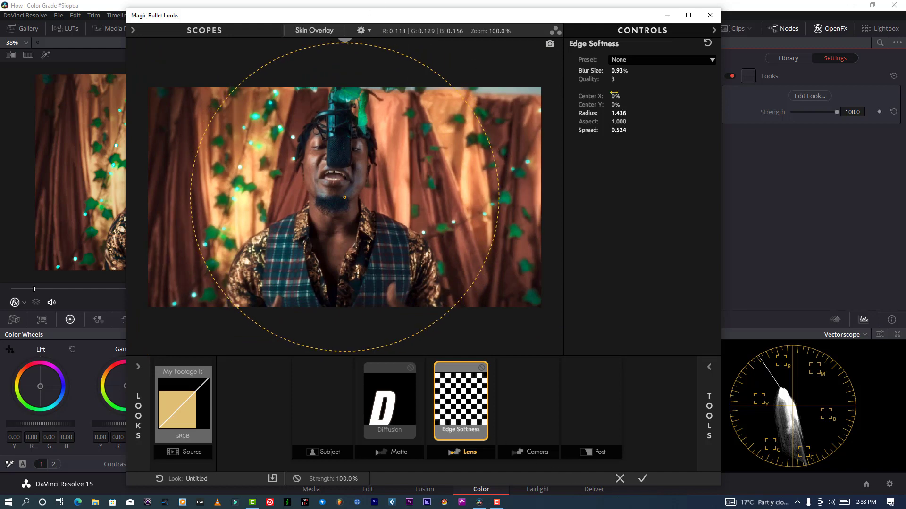
{"action": "mouse_move", "coordinate": [619, 71]}
{"action": "left_mouse_down"}
{"action": "mouse_move", "coordinate": [601, 71]}
{"action": "mouse_move", "coordinate": [637, 73]}
{"action": "left_mouse_up"}
{"action": "left_click_drag", "start_coordinate": [618, 113], "coordinate": [593, 113]}
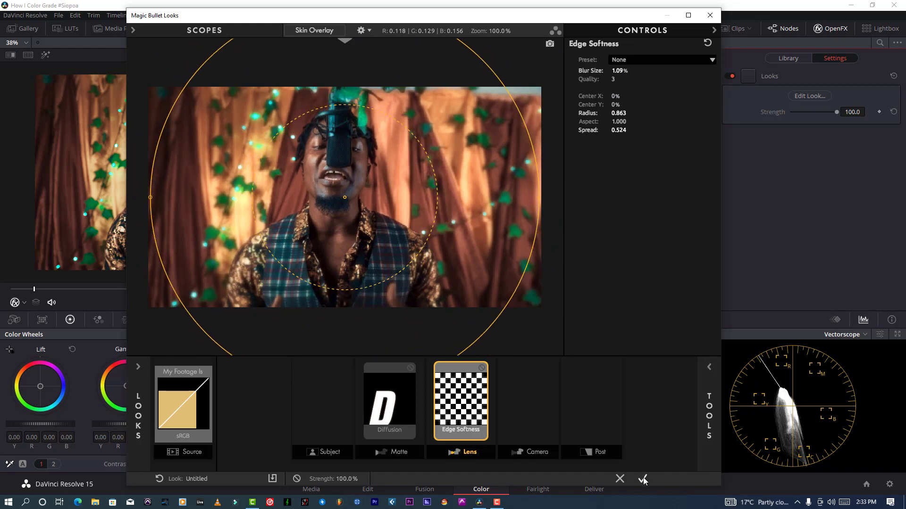
{"action": "left_click", "coordinate": [642, 479]}
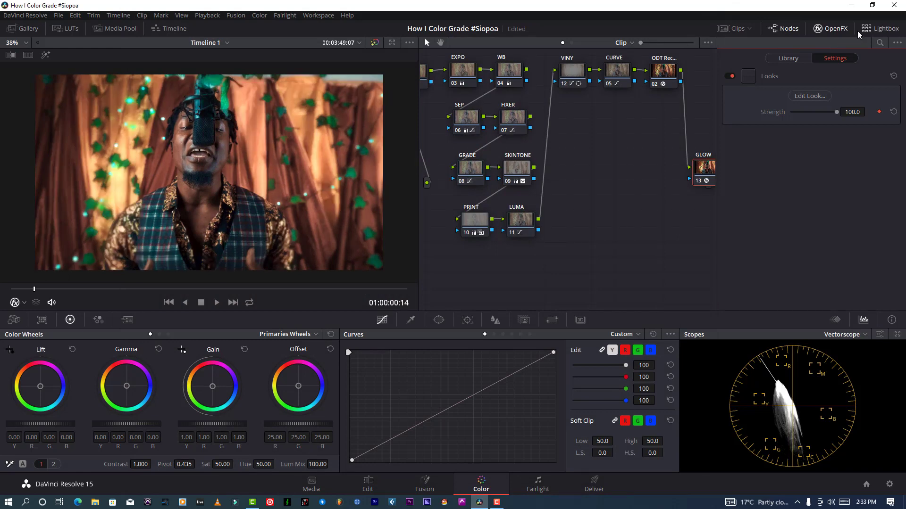
- Add an inverted circular window around the singer on the GLOW node, with about size 54.10, aspect 36.83 and softness 7.05
{"action": "left_click", "coordinate": [830, 29]}
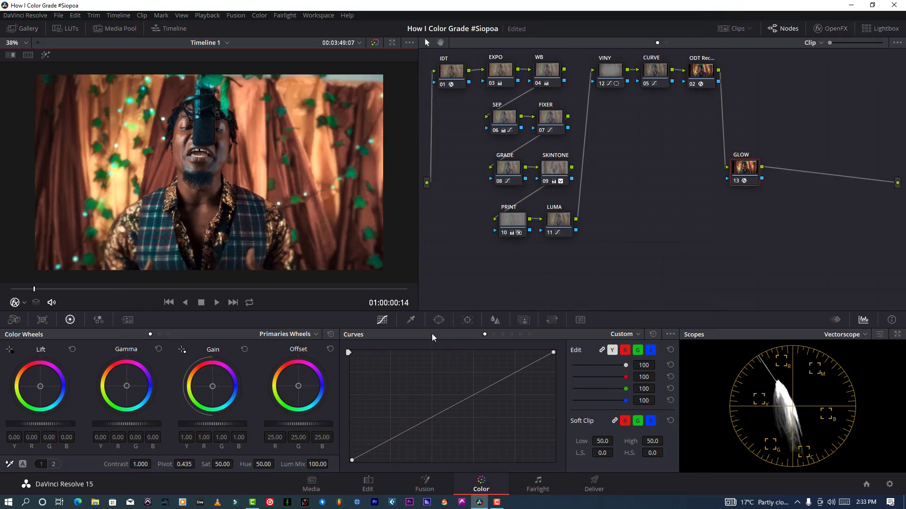
{"action": "left_click", "coordinate": [439, 320]}
{"action": "left_click", "coordinate": [368, 382]}
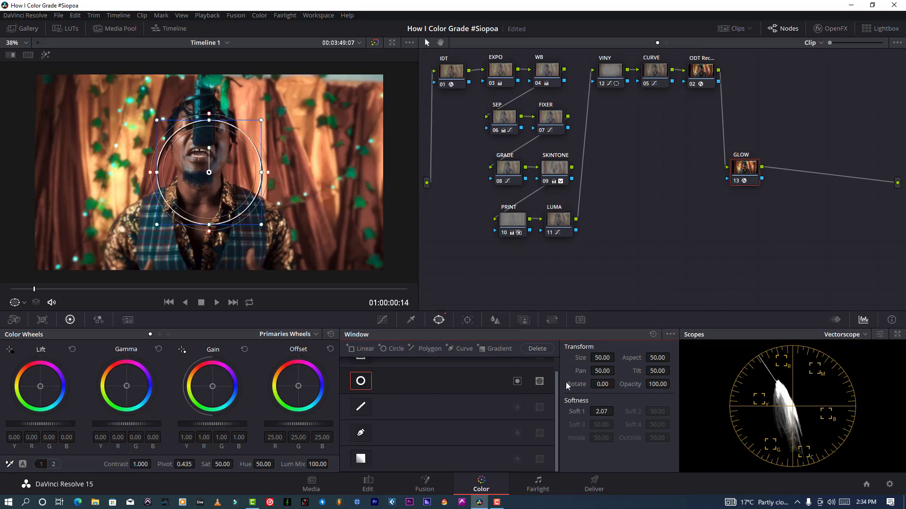
{"action": "left_click_drag", "start_coordinate": [258, 174], "coordinate": [297, 172]}
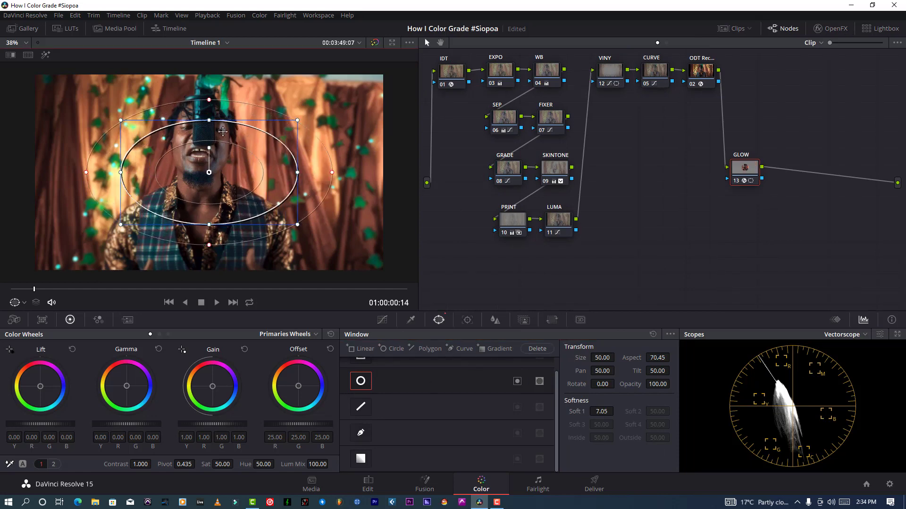
{"action": "left_click_drag", "start_coordinate": [209, 113], "coordinate": [208, 87]}
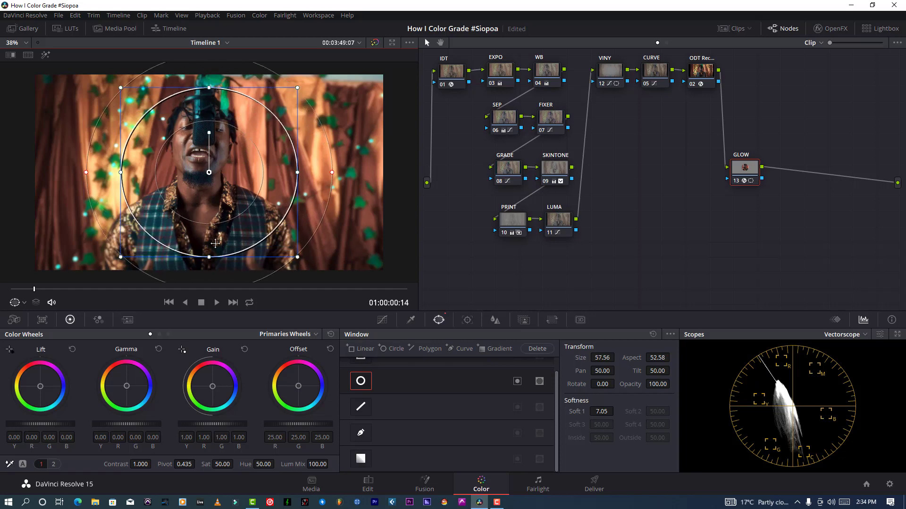
{"action": "left_click_drag", "start_coordinate": [209, 258], "coordinate": [211, 267]}
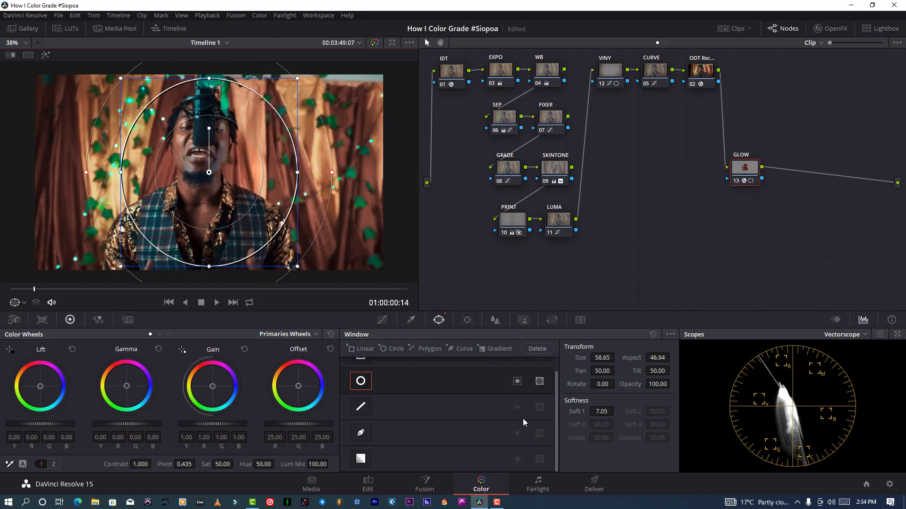
{"action": "left_click", "coordinate": [517, 381]}
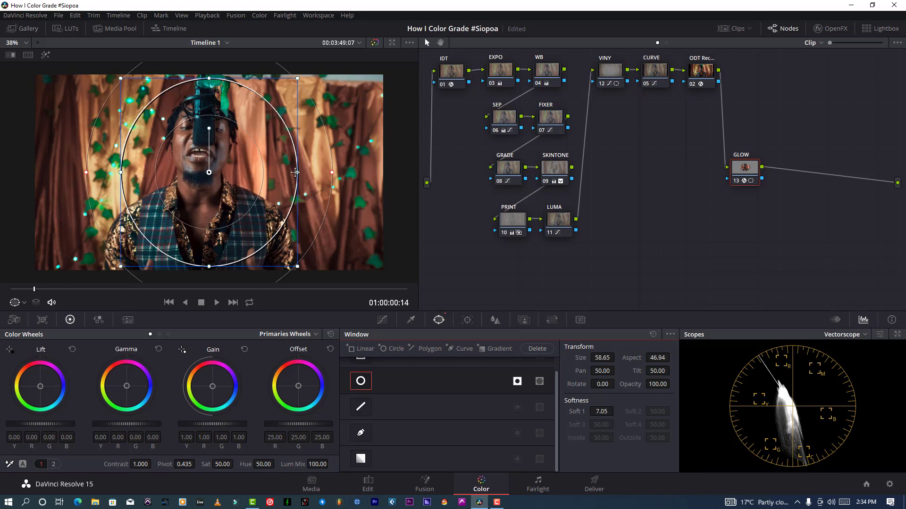
{"action": "left_click_drag", "start_coordinate": [294, 172], "coordinate": [278, 173]}
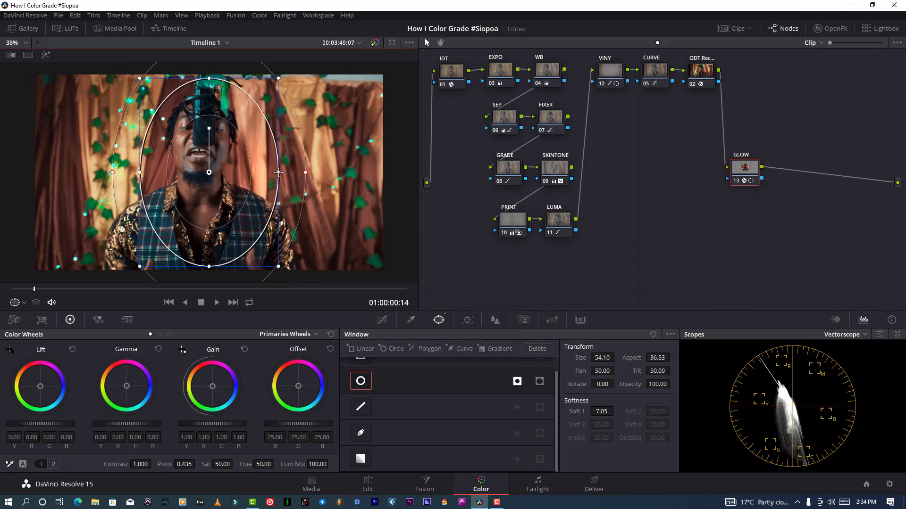
- Hide the window outline in the viewer and disable the GLOW node to compare the image without the effect
{"action": "left_click", "coordinate": [382, 320]}
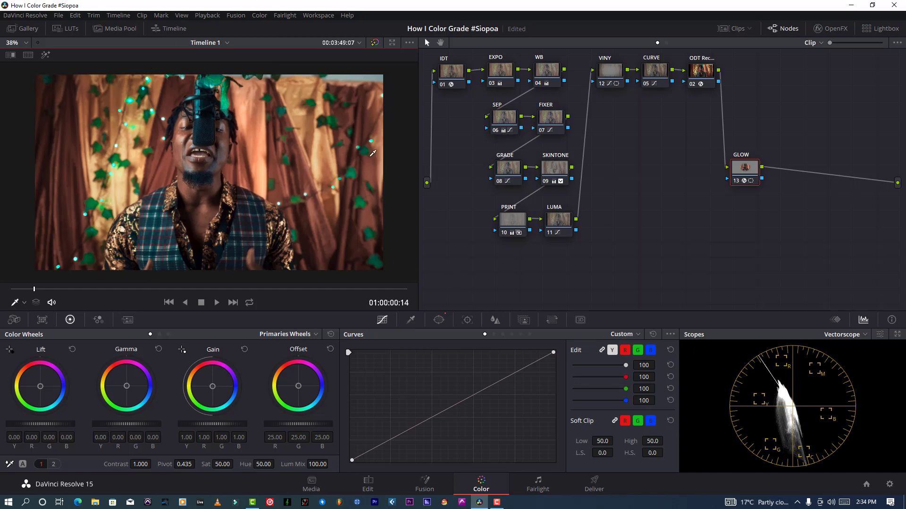
{"action": "scroll", "coordinate": [373, 153], "scroll_direction": "up", "scroll_amount": 1}
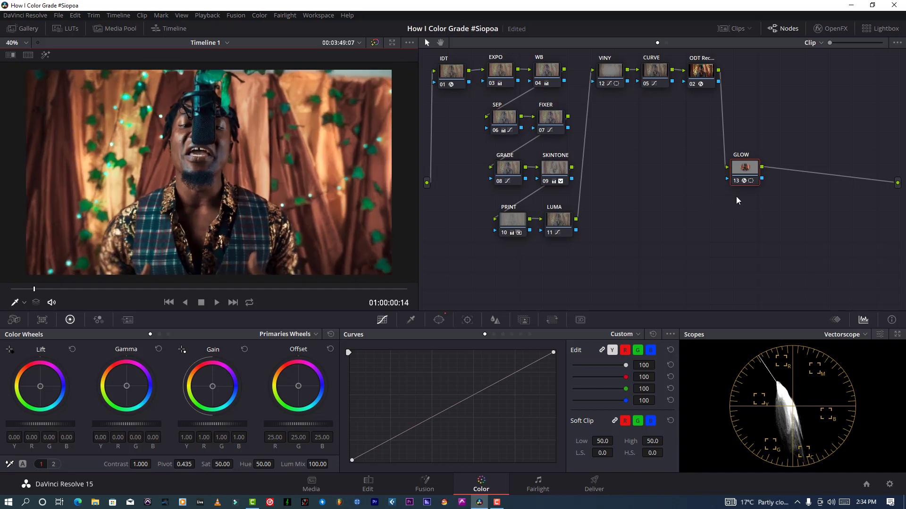
{"action": "left_click", "coordinate": [736, 183]}
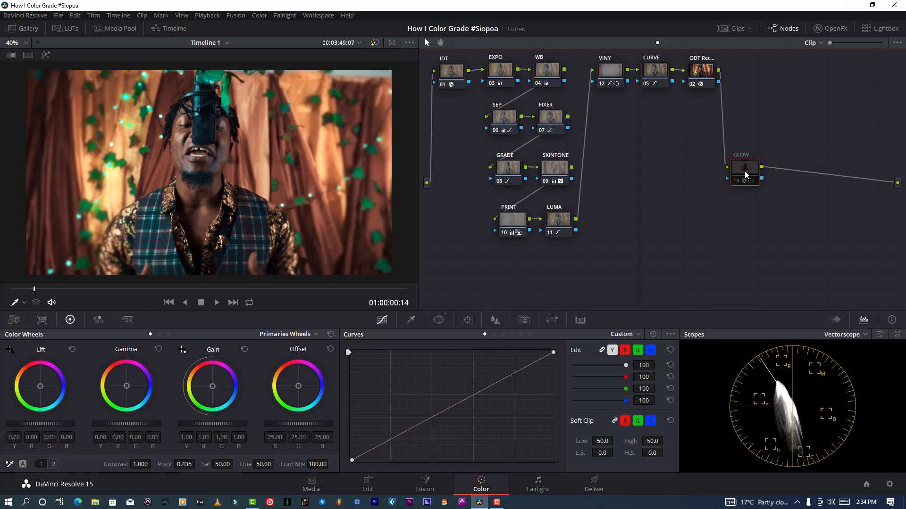
{"action": "mouse_move", "coordinate": [745, 176]}
{"action": "left_mouse_down"}
{"action": "mouse_move", "coordinate": [743, 185]}
{"action": "mouse_move", "coordinate": [747, 177]}
{"action": "left_mouse_up"}
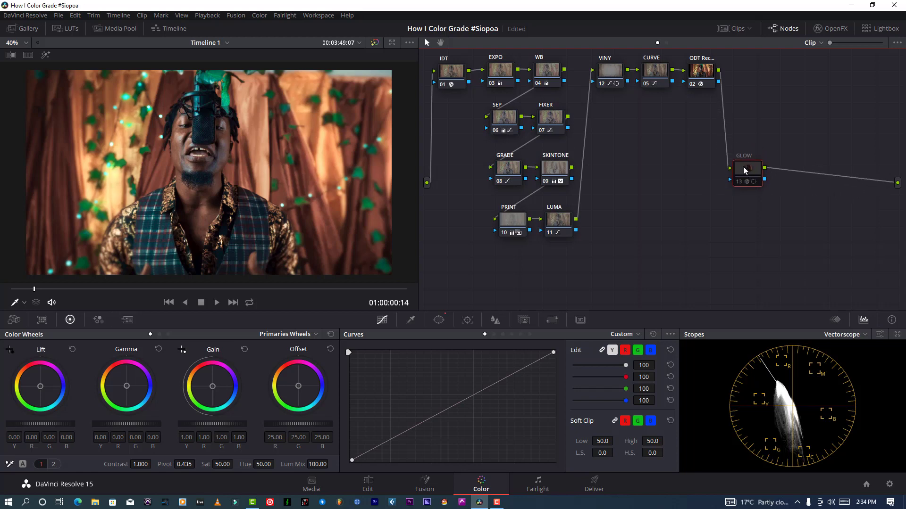
{"action": "left_click", "coordinate": [58, 15]}
{"action": "left_click", "coordinate": [74, 73]}
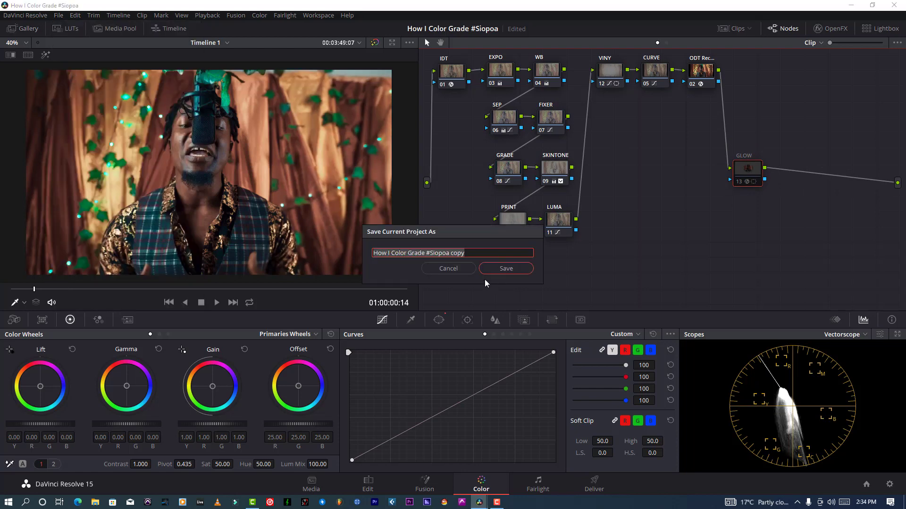
{"action": "left_click", "coordinate": [463, 272]}
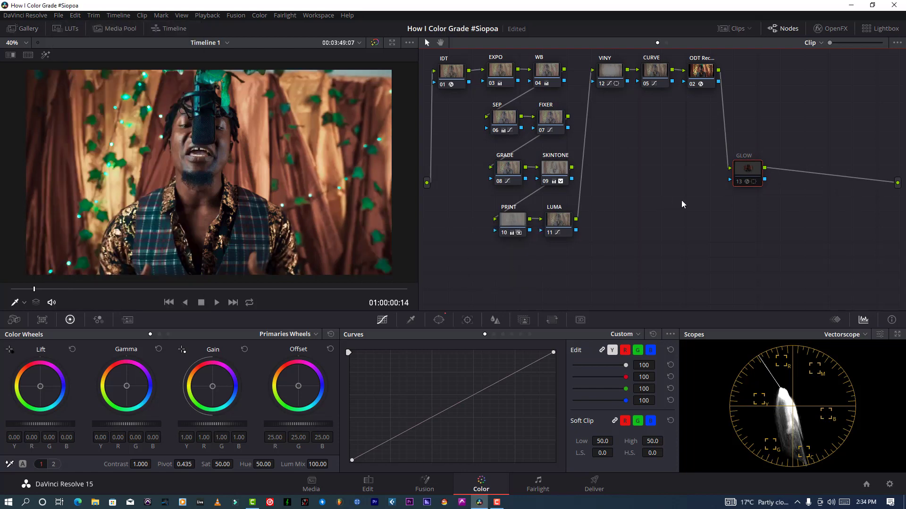
- Re-enable the GLOW node and save the project under its existing name
{"action": "left_click", "coordinate": [739, 184]}
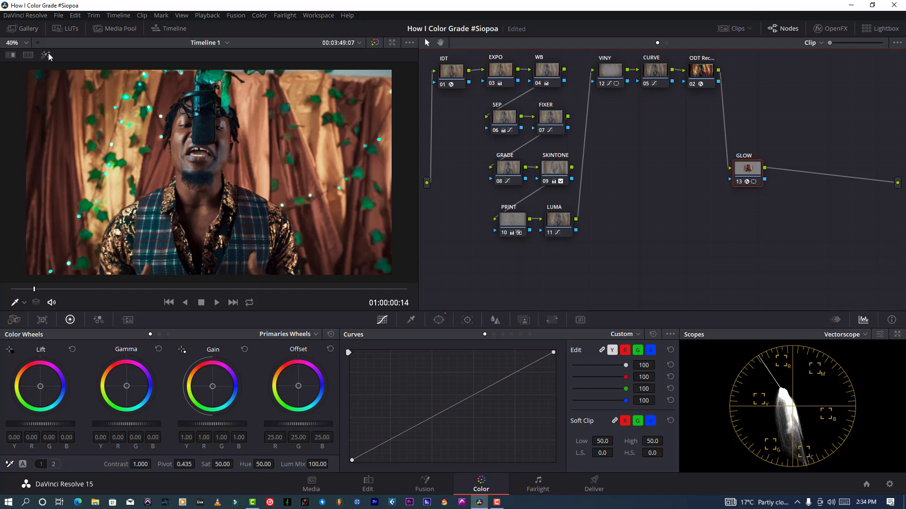
{"action": "left_click", "coordinate": [58, 15]}
{"action": "left_click", "coordinate": [66, 69]}
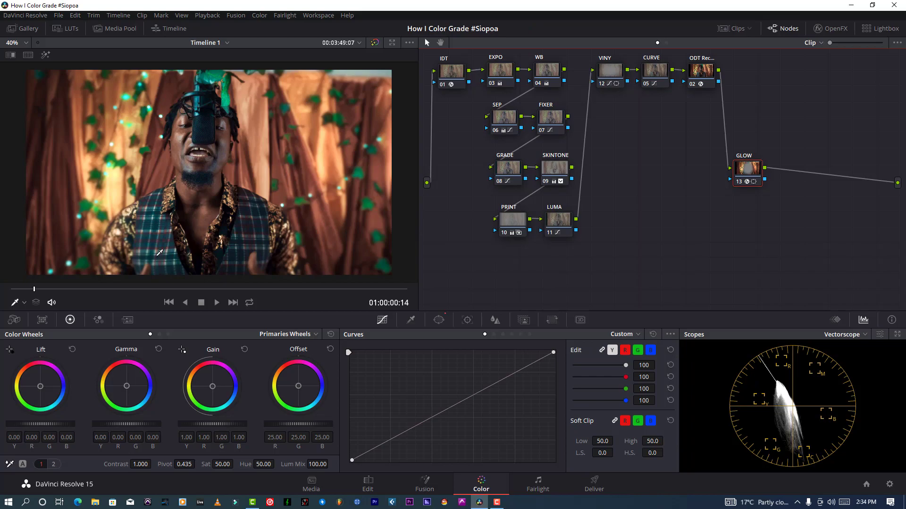
- Review the finished grade full screen at different points of the clip and return to the normal view
{"action": "key", "text": "ctrl+f"}
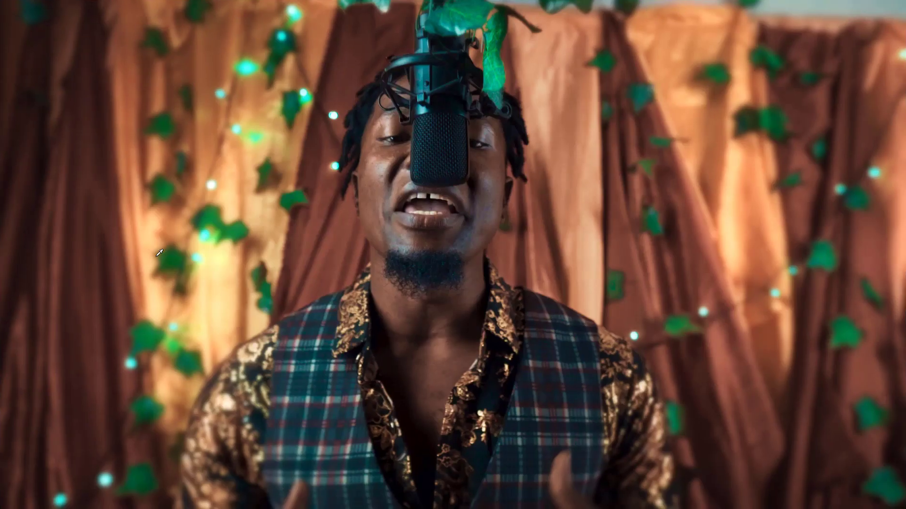
{"action": "left_click", "coordinate": [437, 483]}
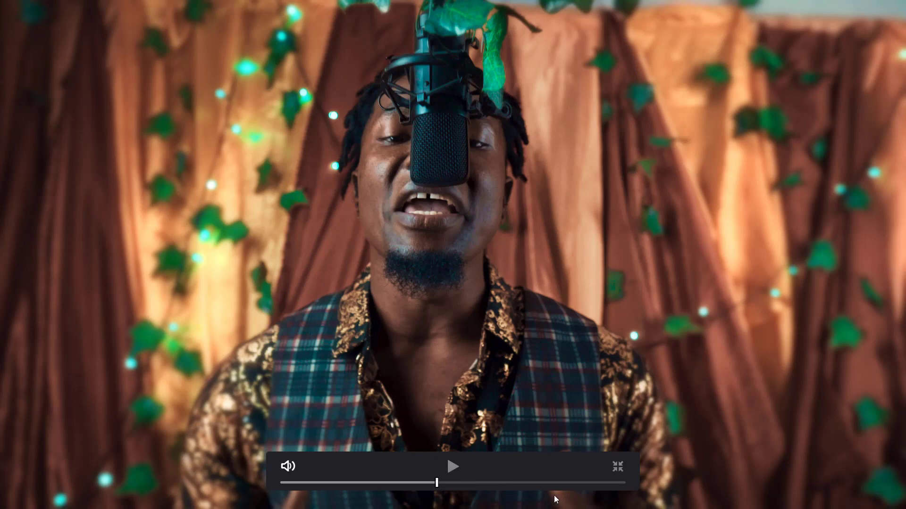
{"action": "left_click", "coordinate": [561, 483]}
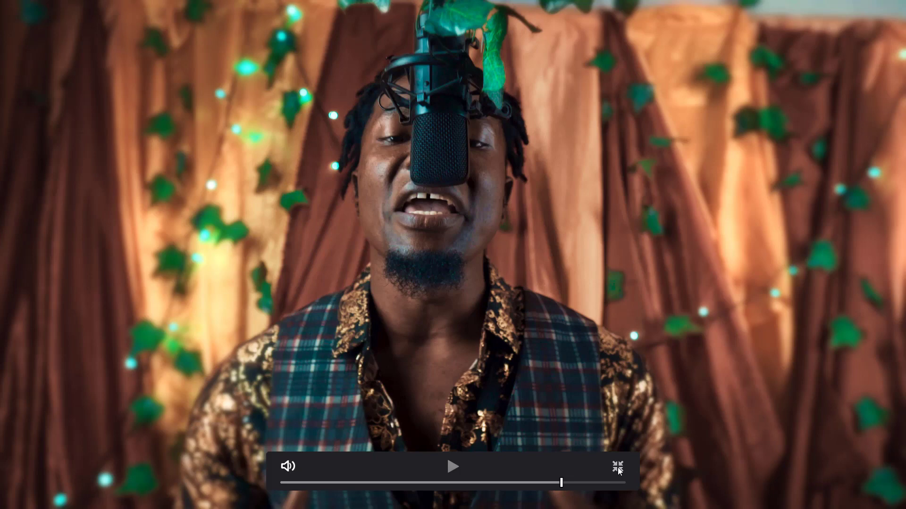
{"action": "left_click", "coordinate": [618, 468]}
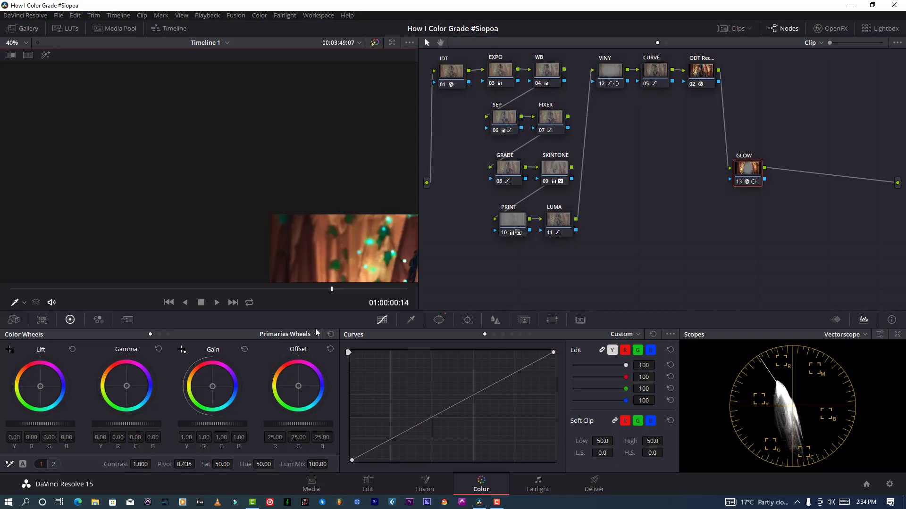
- Save the project and open the second clip of the timeline for grading, with its whole frame in view
{"action": "left_click", "coordinate": [61, 17]}
{"action": "left_click", "coordinate": [65, 69]}
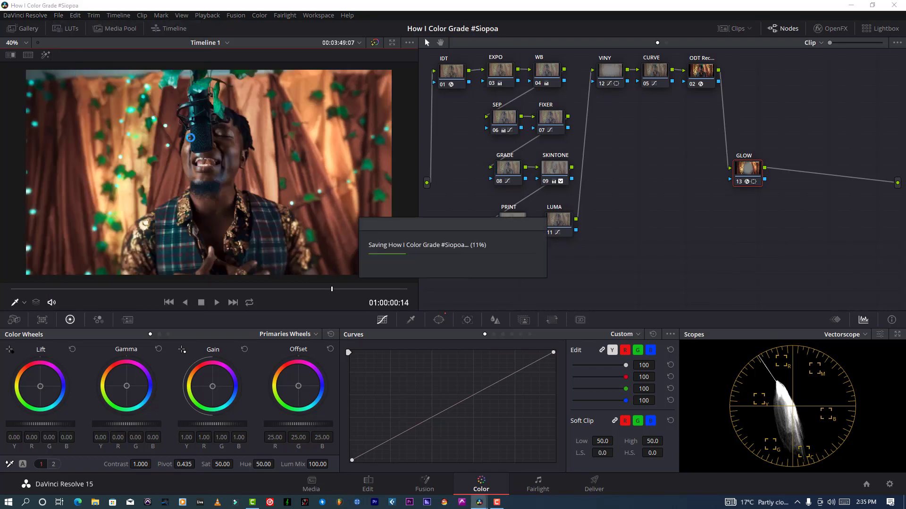
{"action": "left_click", "coordinate": [732, 28]}
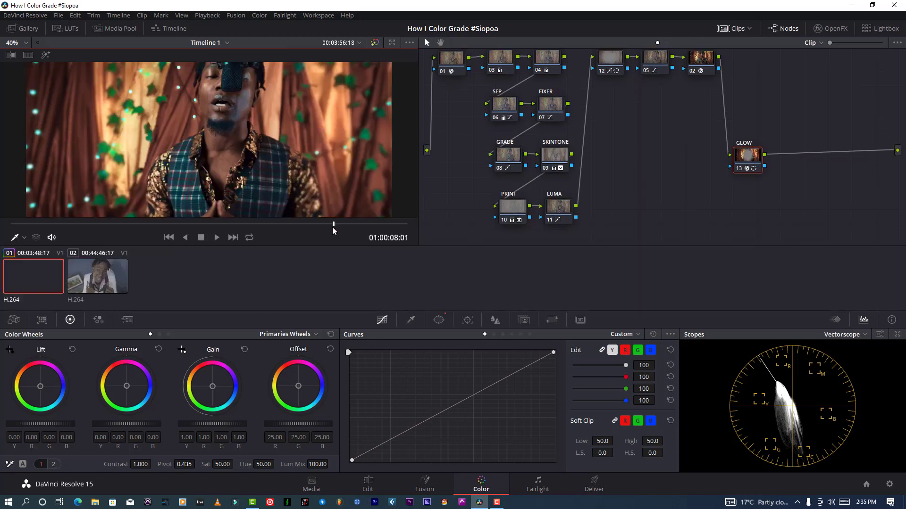
{"action": "left_click", "coordinate": [96, 276]}
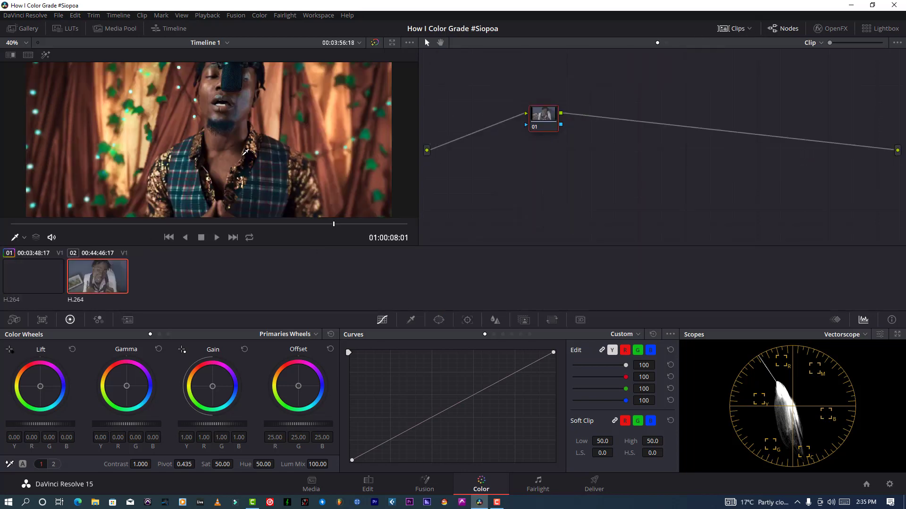
{"action": "scroll", "coordinate": [245, 151], "scroll_direction": "down", "scroll_amount": 4}
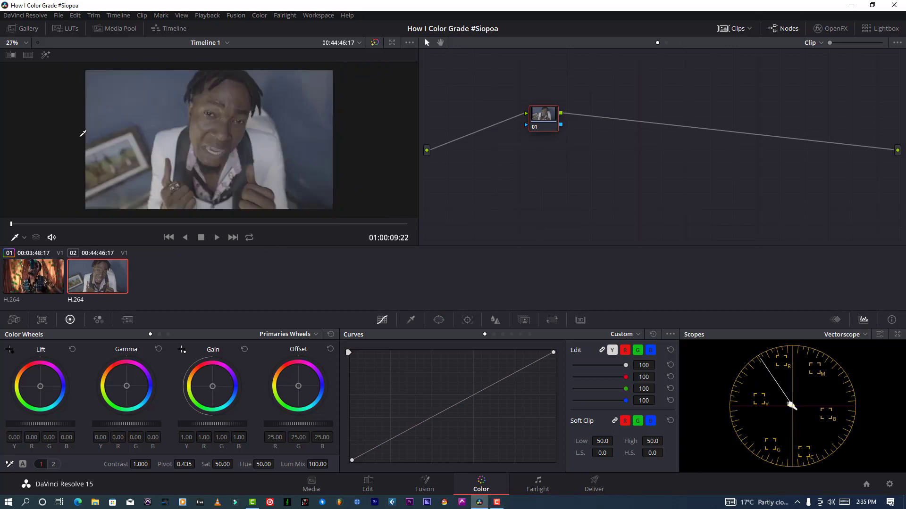
{"action": "left_click", "coordinate": [59, 15]}
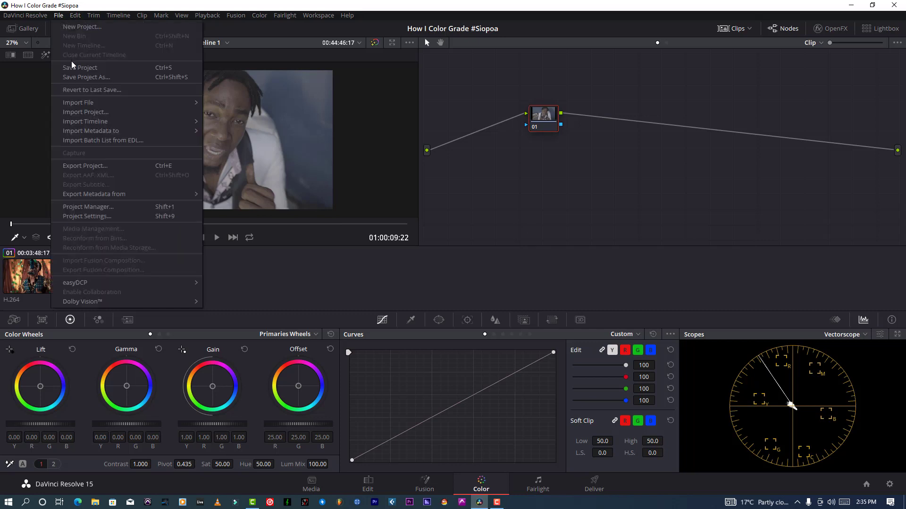
{"action": "left_click", "coordinate": [73, 67]}
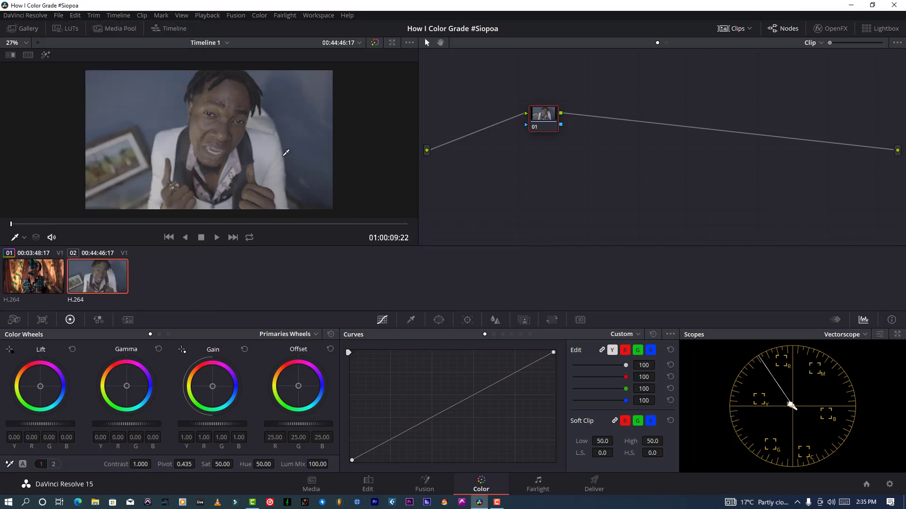
- Apply the first clip's grade to the second clip, hide the clip thumbnails and save the project
{"action": "right_click", "coordinate": [43, 287]}
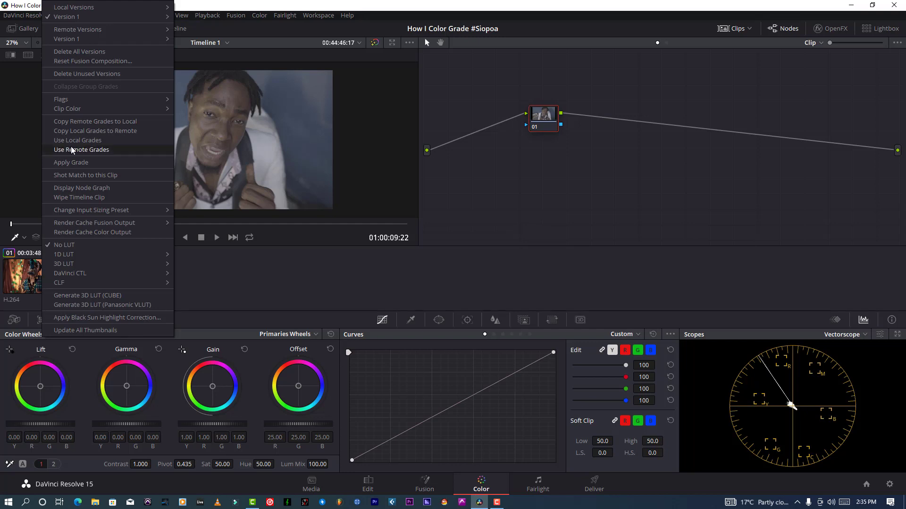
{"action": "left_click", "coordinate": [106, 165]}
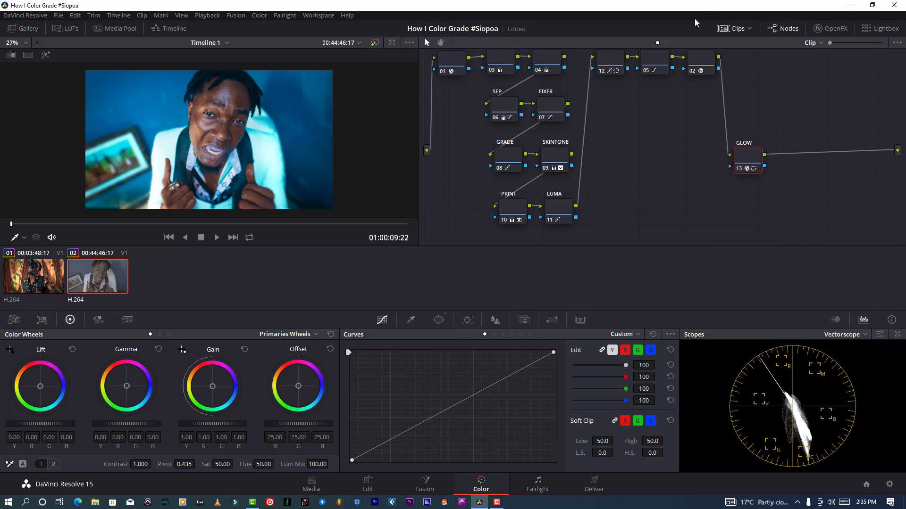
{"action": "left_click", "coordinate": [732, 28]}
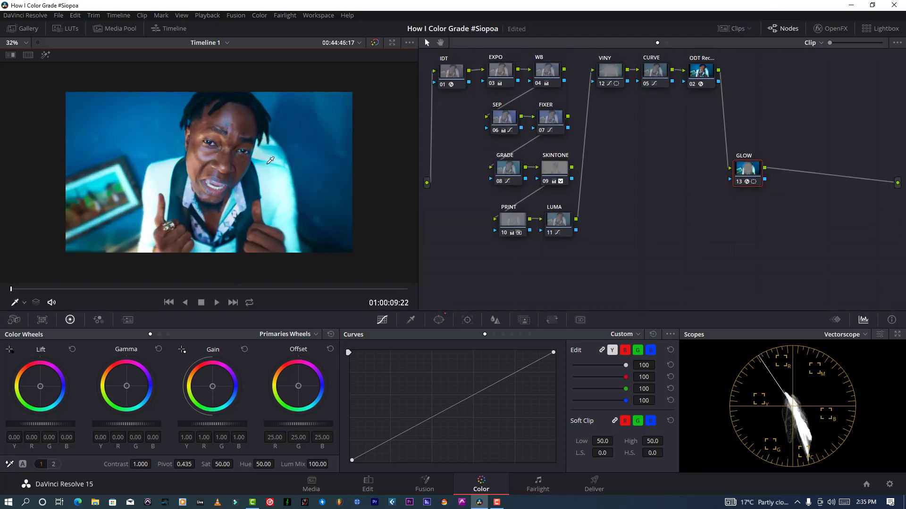
{"action": "left_click", "coordinate": [58, 16]}
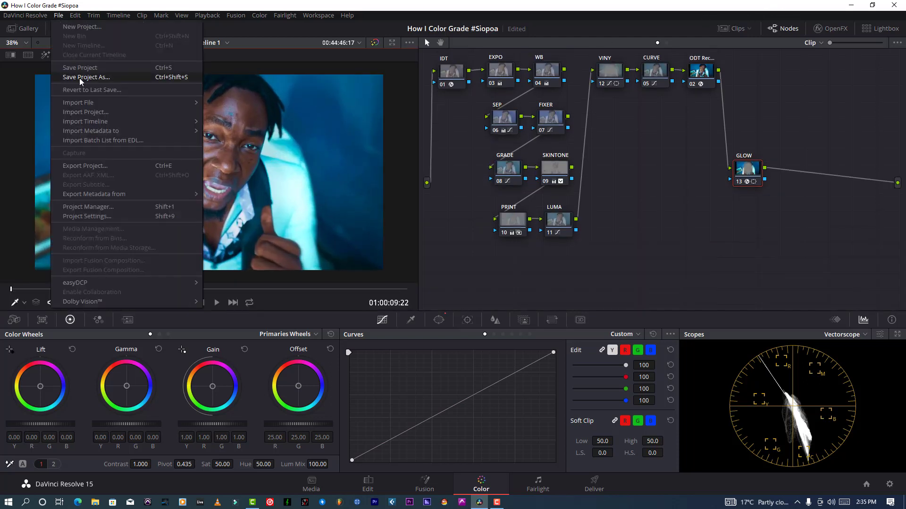
{"action": "left_click", "coordinate": [75, 67]}
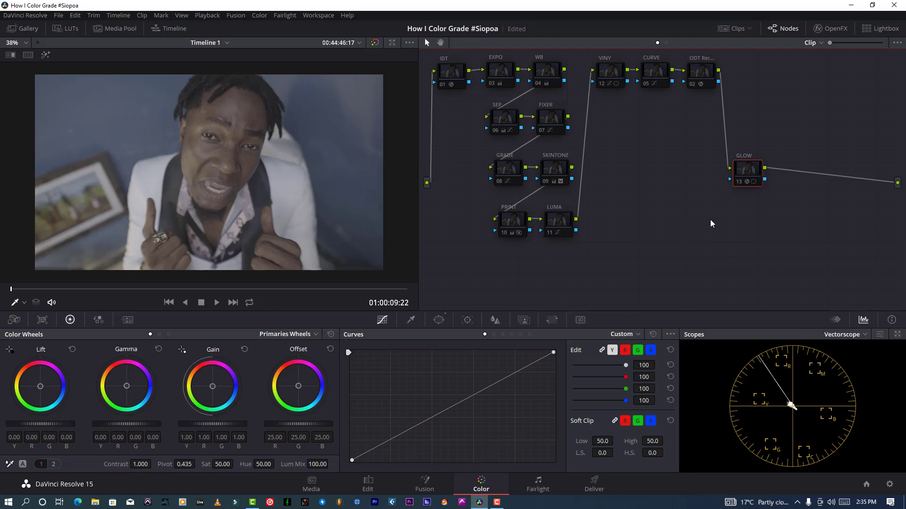
- Turn off all nodes on the second clip and re-enable only the IDT and ODT nodes
{"action": "left_click", "coordinate": [449, 83]}
{"action": "left_click", "coordinate": [444, 85]}
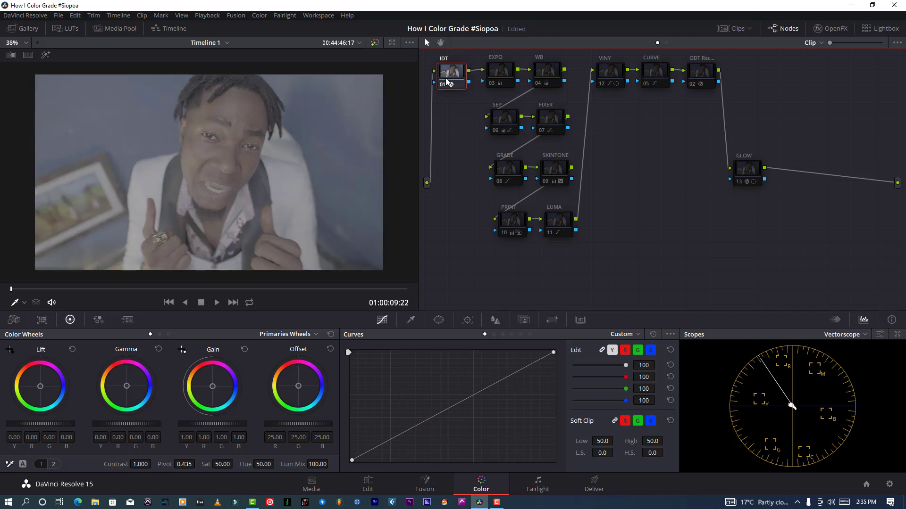
{"action": "left_click", "coordinate": [693, 87]}
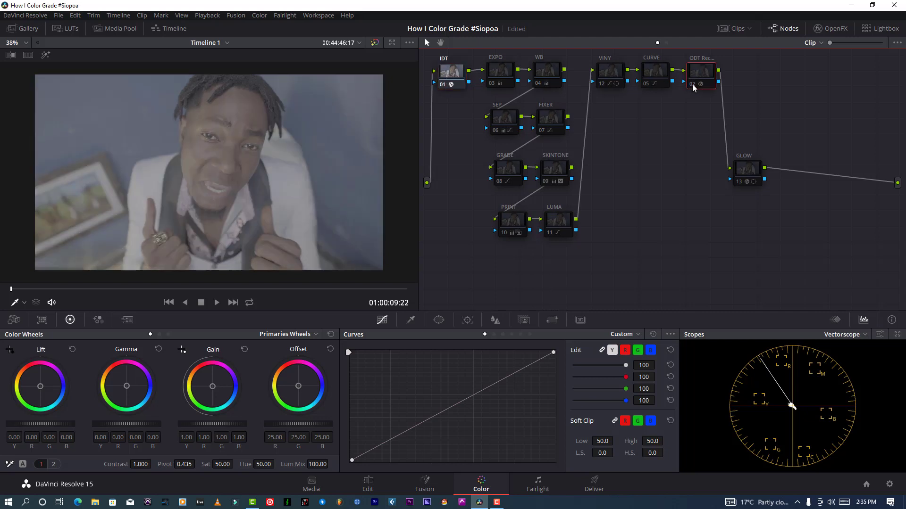
{"action": "left_click", "coordinate": [692, 85]}
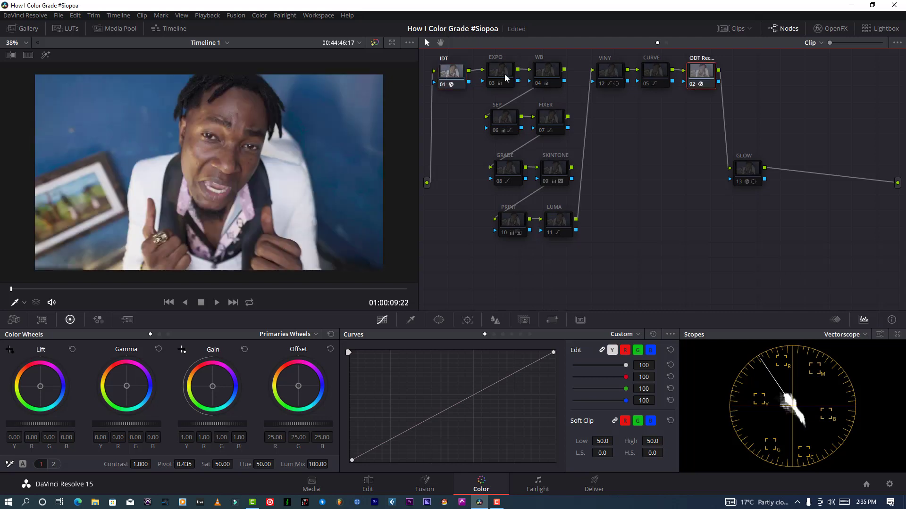
- Enable the EXPO and CURVE nodes, keeping their copied adjustments
{"action": "left_click", "coordinate": [504, 78]}
{"action": "left_click", "coordinate": [493, 83]}
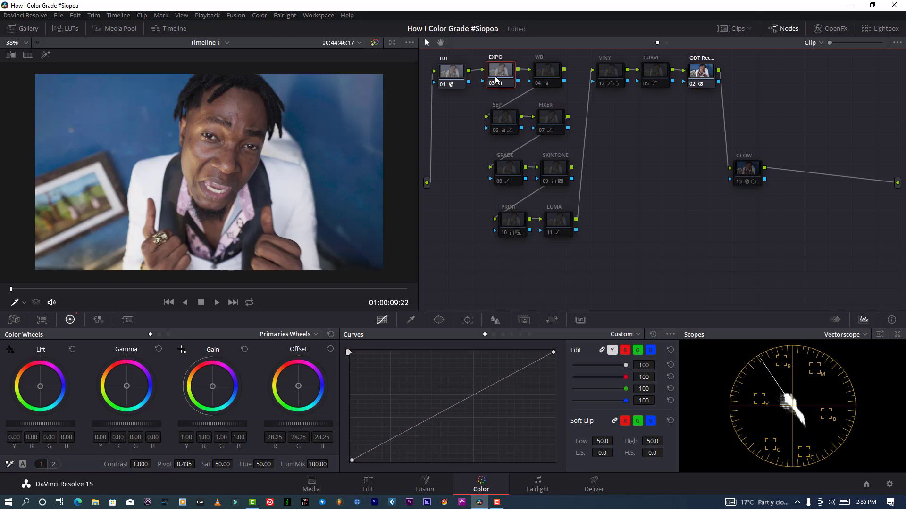
{"action": "right_click", "coordinate": [503, 77]}
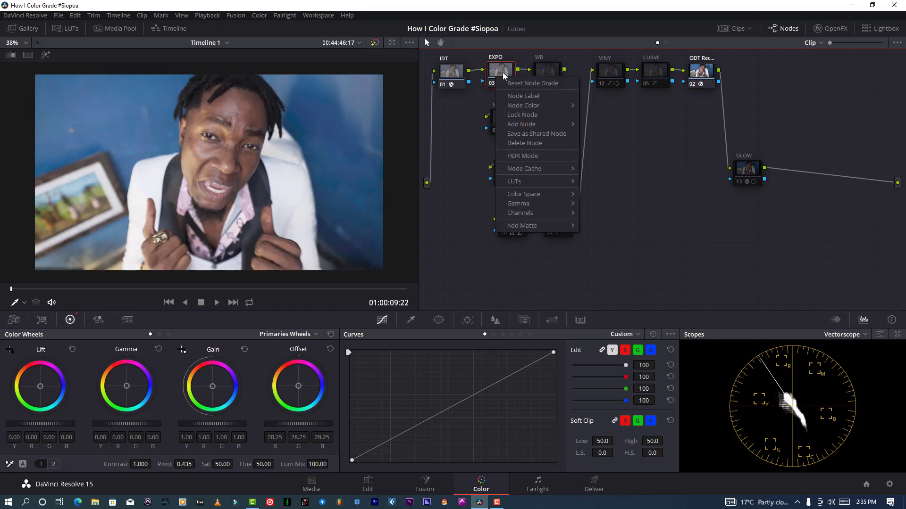
{"action": "left_click", "coordinate": [502, 74]}
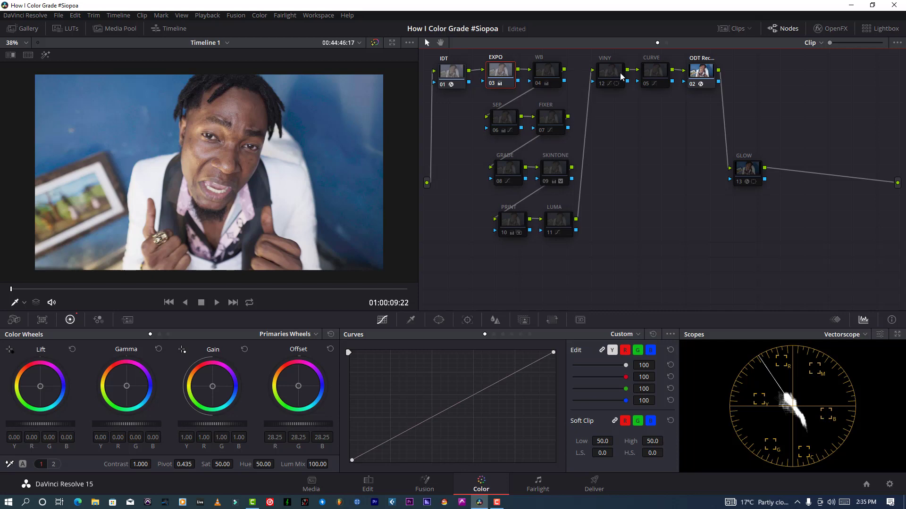
{"action": "left_click", "coordinate": [647, 88]}
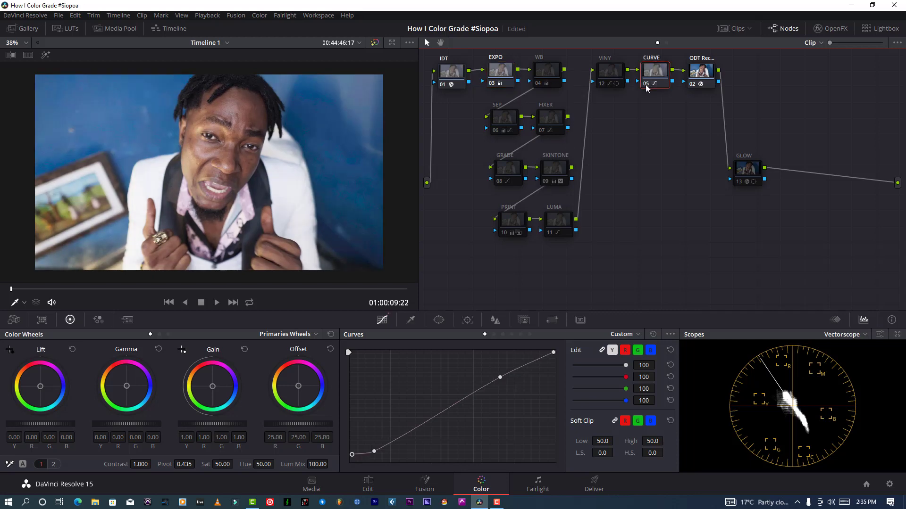
- Reset the grade of the WB node and enable it
{"action": "left_click", "coordinate": [548, 78]}
{"action": "right_click", "coordinate": [543, 78]}
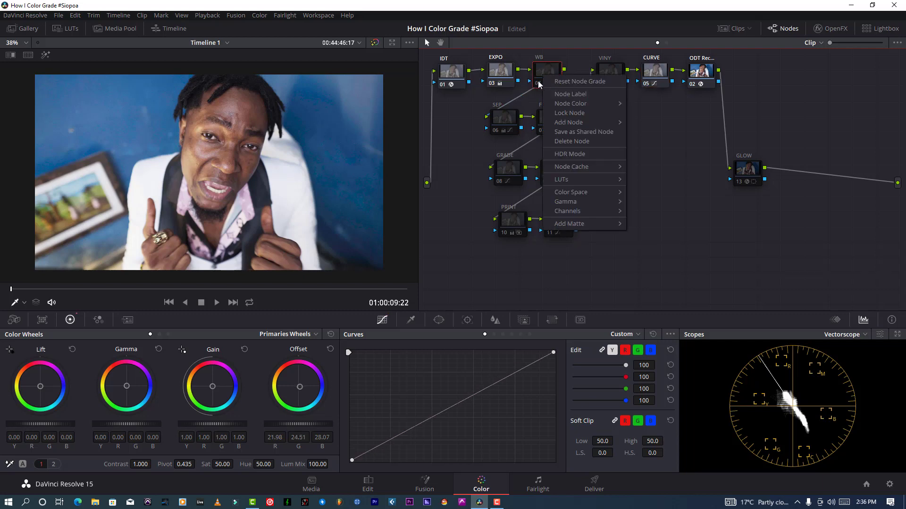
{"action": "left_click", "coordinate": [555, 82]}
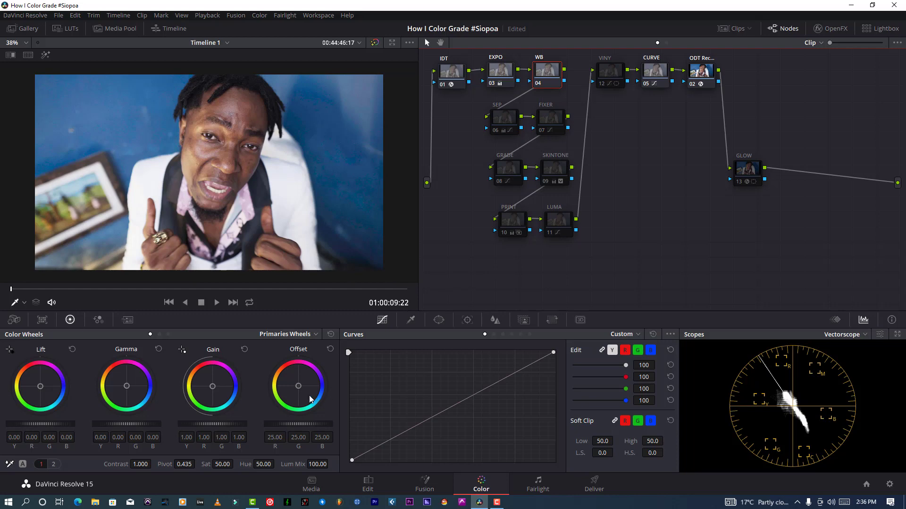
- Balance the WB node's Offset to about red 22.92, green 25.34 and blue 25.28, comparing with the node off
{"action": "left_click_drag", "start_coordinate": [299, 388], "coordinate": [298, 386]}
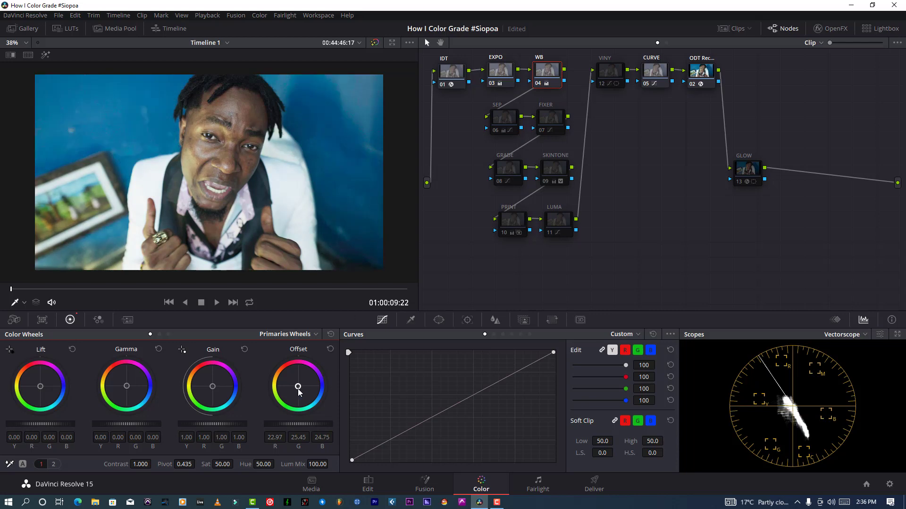
{"action": "left_click_drag", "start_coordinate": [299, 390], "coordinate": [300, 391]}
{"action": "left_click", "coordinate": [536, 84]}
{"action": "left_click", "coordinate": [537, 84]}
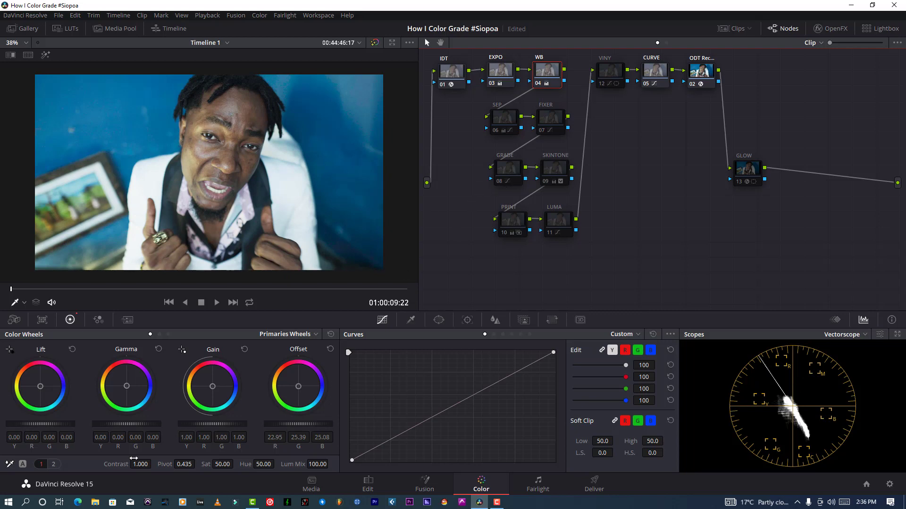
{"action": "left_click", "coordinate": [298, 387]}
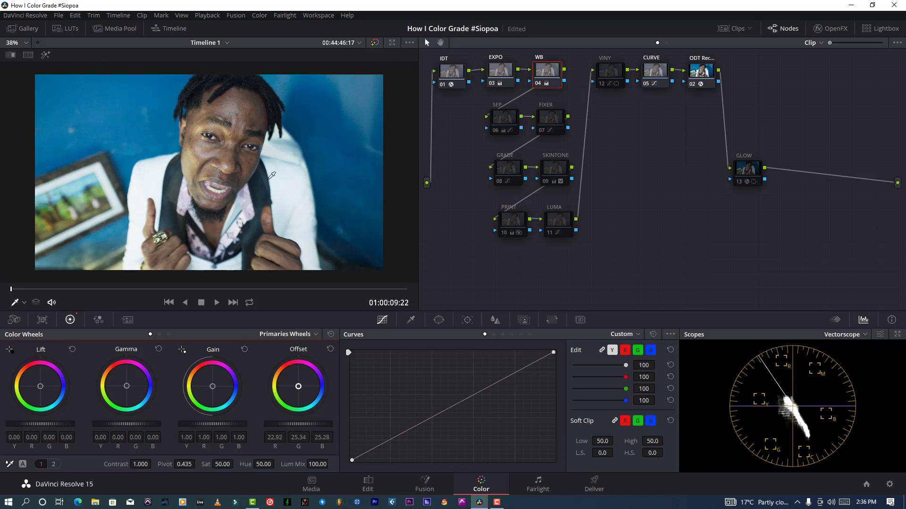
- Enable the SEP node, and switch the FIXER node on and off to compare its effect
{"action": "left_click", "coordinate": [499, 136]}
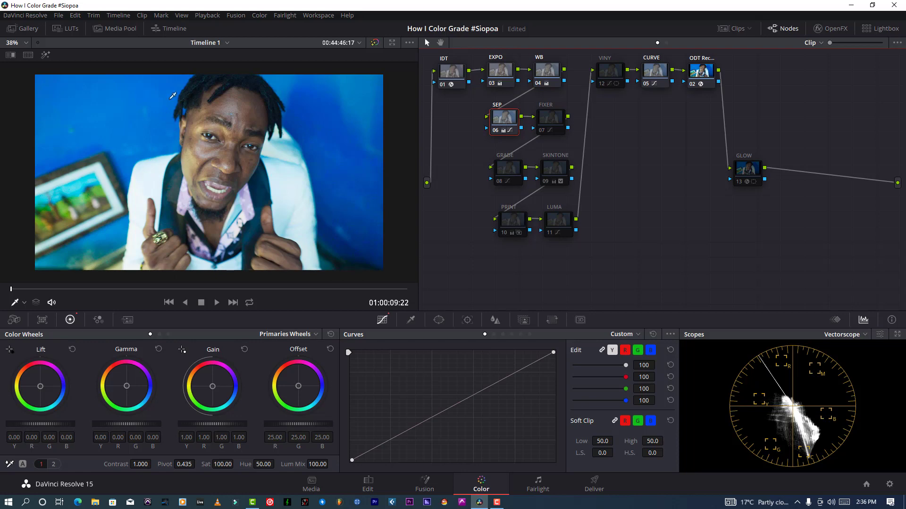
{"action": "left_click", "coordinate": [551, 124]}
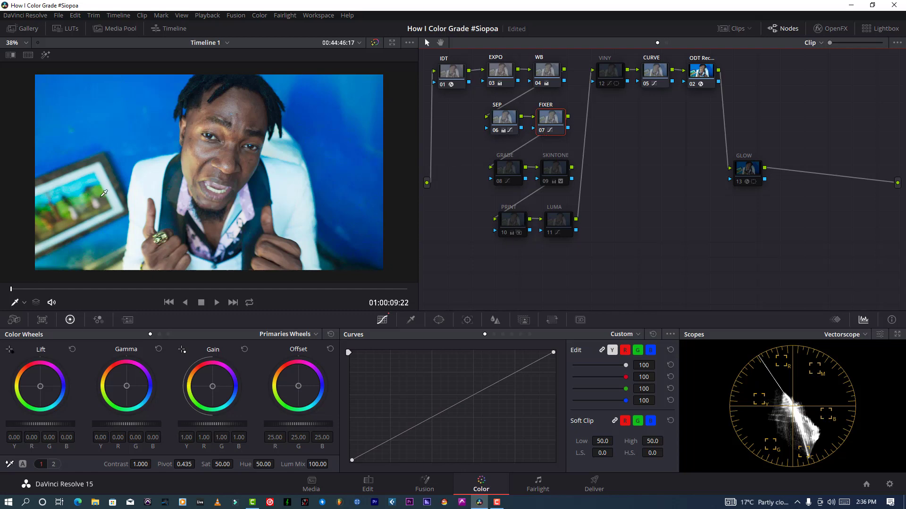
{"action": "left_click", "coordinate": [542, 132]}
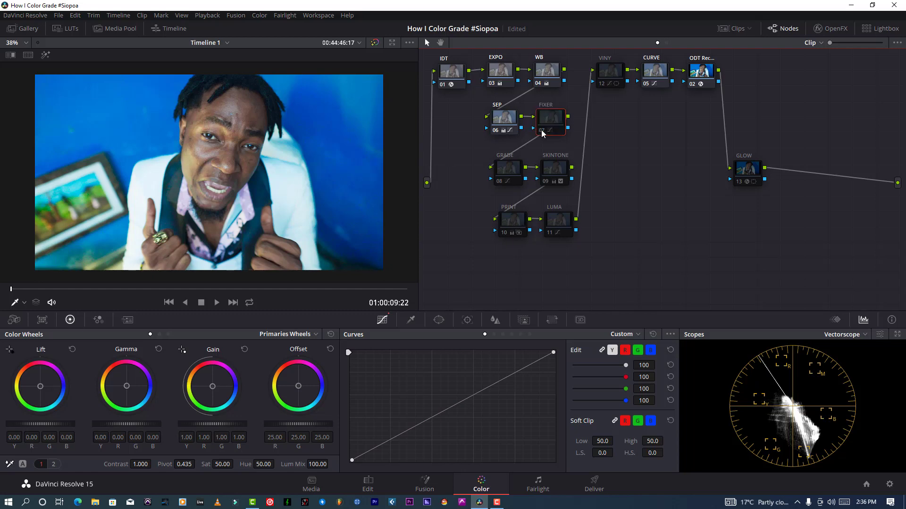
- Enable the FIXER and GRADE nodes with their copied adjustments
{"action": "left_click", "coordinate": [542, 132]}
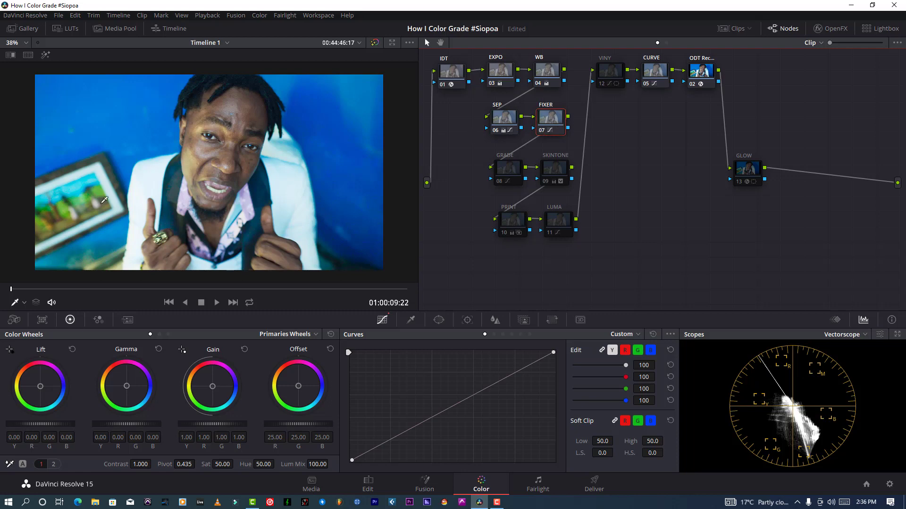
{"action": "left_click", "coordinate": [507, 170]}
{"action": "left_click", "coordinate": [499, 182]}
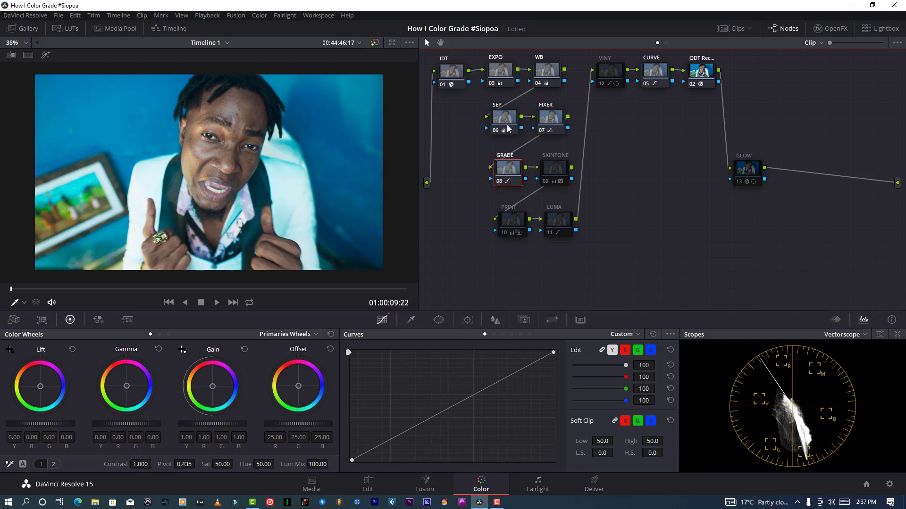
- Reset the GRADE node's grade and save the project
{"action": "right_click", "coordinate": [509, 169]}
{"action": "left_click", "coordinate": [519, 176]}
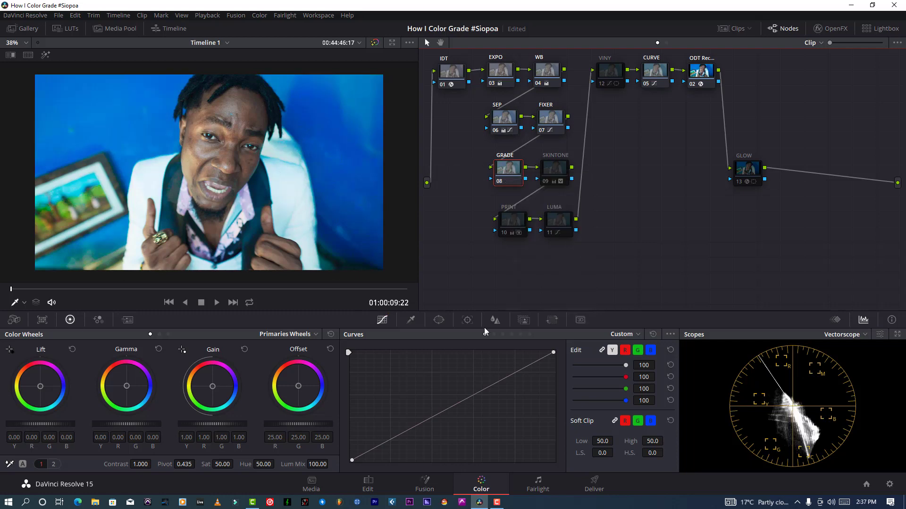
{"action": "left_click", "coordinate": [58, 16]}
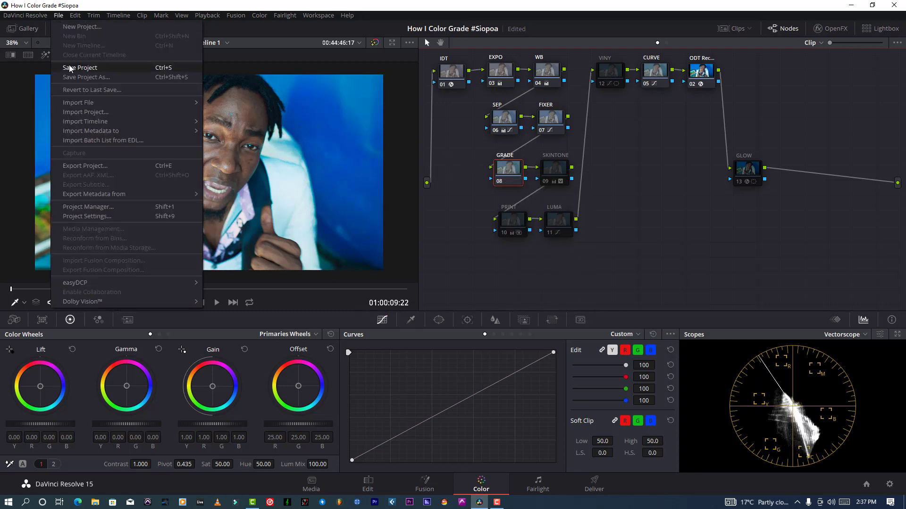
{"action": "left_click", "coordinate": [70, 68]}
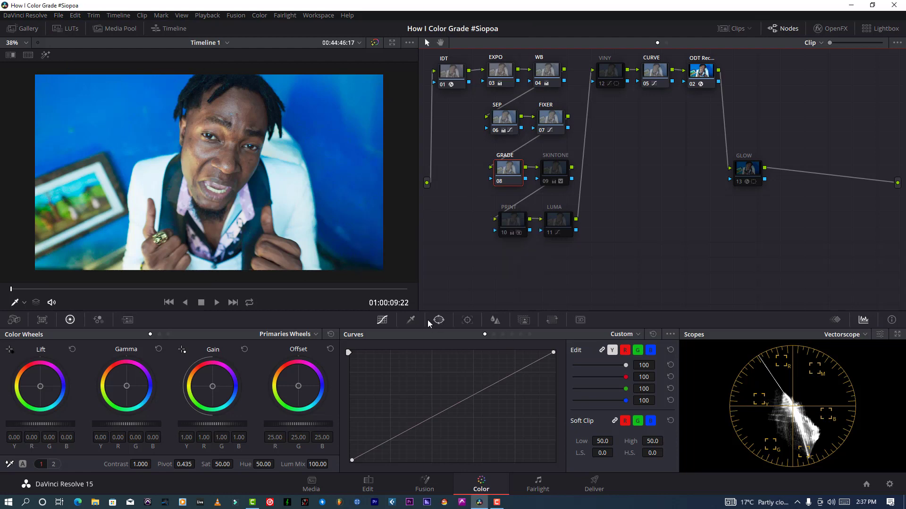
- On the GRADE node's Hue Vs Hue curve, rotate the blue point to about 41.79 at input hue 136, saving the project along the way
{"action": "left_click", "coordinate": [493, 334]}
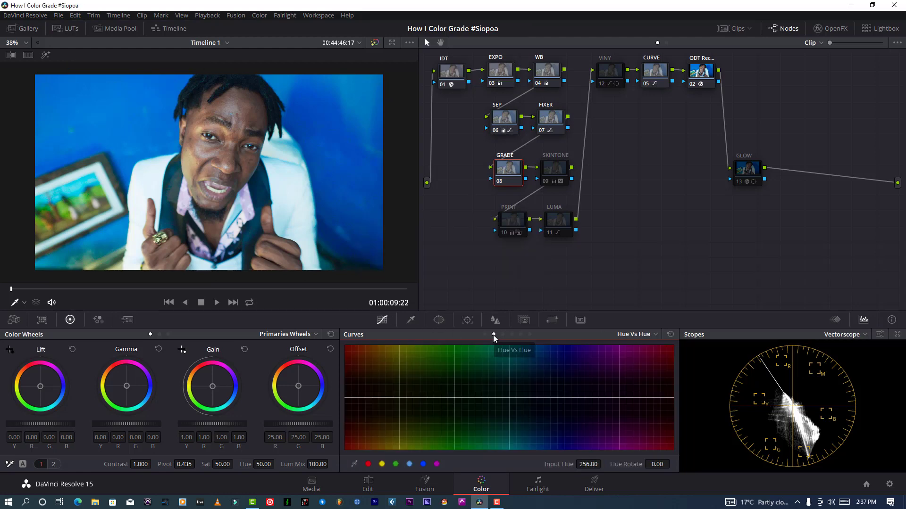
{"action": "left_click", "coordinate": [422, 464]}
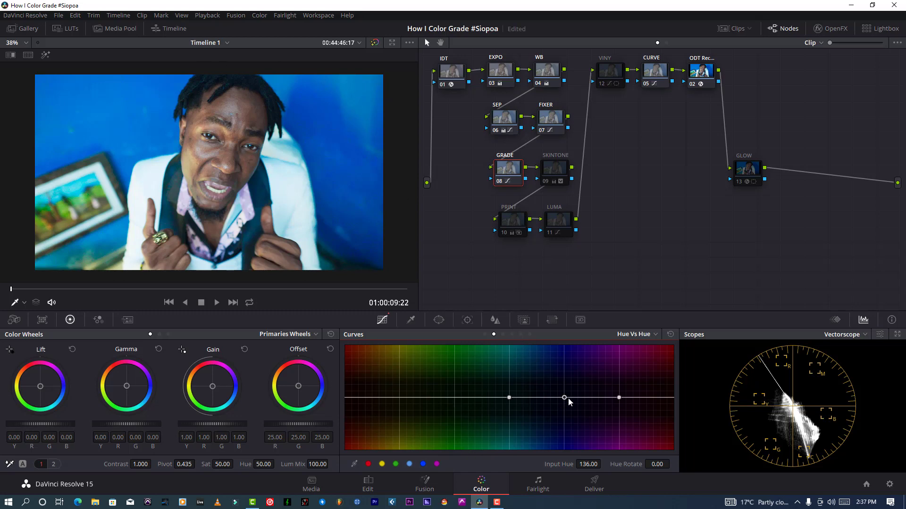
{"action": "left_click_drag", "start_coordinate": [567, 397], "coordinate": [564, 394]}
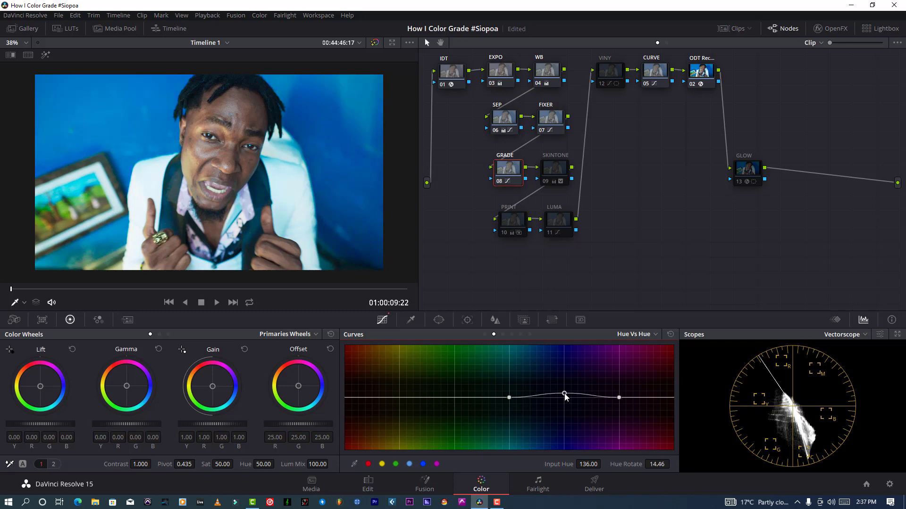
{"action": "mouse_move", "coordinate": [564, 393]}
{"action": "left_mouse_down"}
{"action": "mouse_move", "coordinate": [556, 388]}
{"action": "mouse_move", "coordinate": [568, 391]}
{"action": "left_mouse_up"}
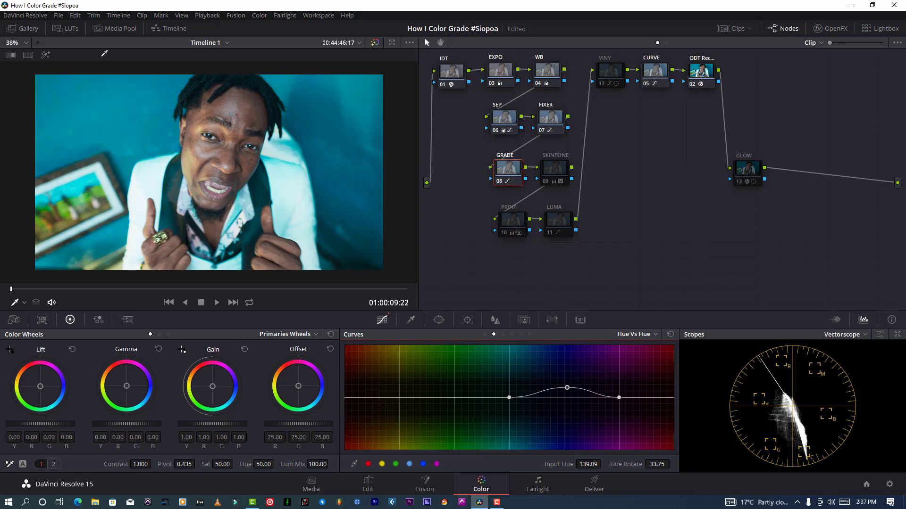
{"action": "left_click", "coordinate": [57, 16]}
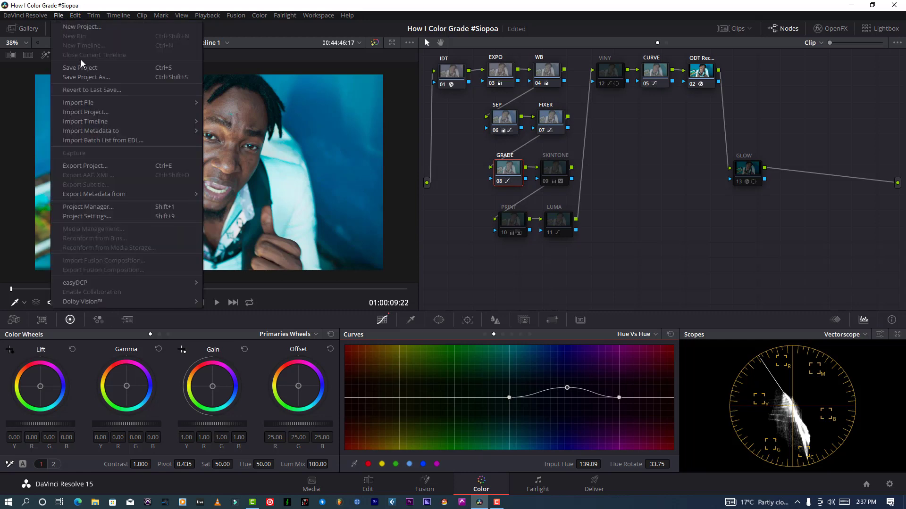
{"action": "left_click", "coordinate": [78, 68]}
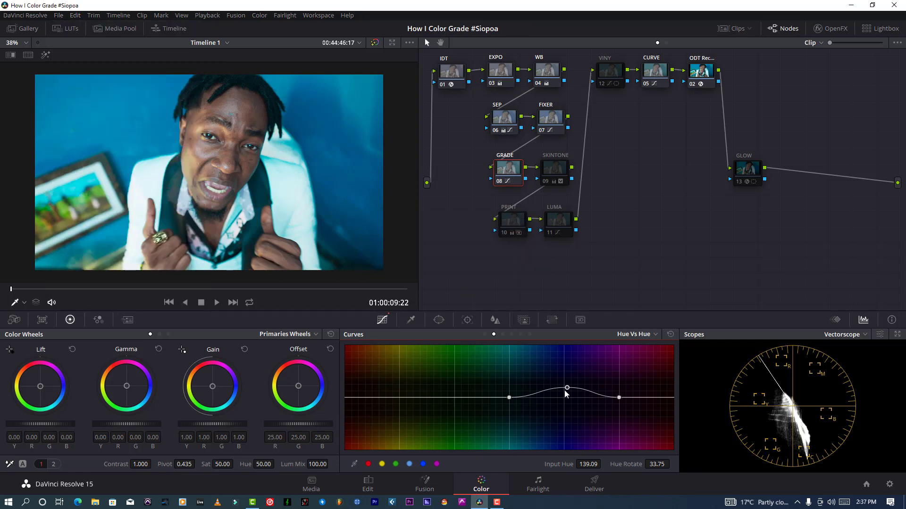
{"action": "left_click_drag", "start_coordinate": [565, 389], "coordinate": [565, 386]}
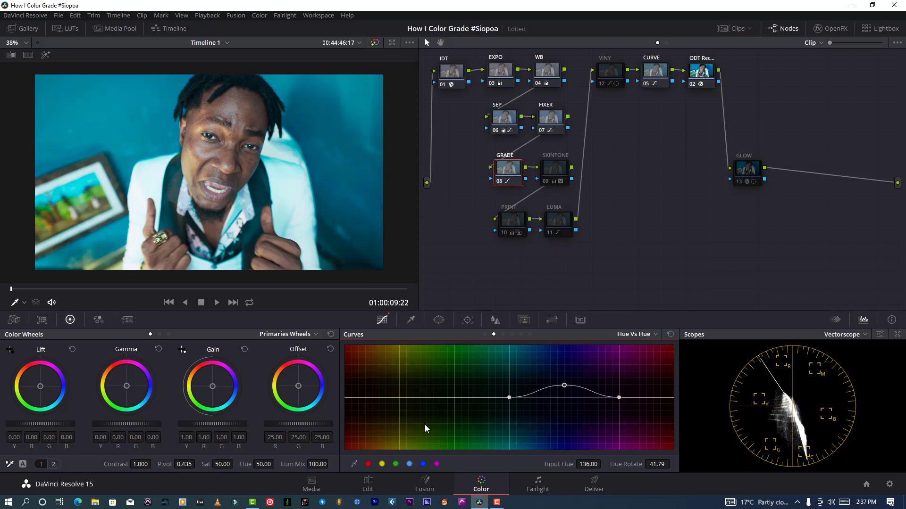
- On the Hue Vs Hue curve, rotate the green point to about -22.50 and refine the blue point to about 38.57 at input hue 134.97
{"action": "left_click", "coordinate": [395, 465]}
{"action": "mouse_move", "coordinate": [454, 400]}
{"action": "left_mouse_down"}
{"action": "mouse_move", "coordinate": [452, 411]}
{"action": "mouse_move", "coordinate": [440, 405]}
{"action": "left_mouse_up"}
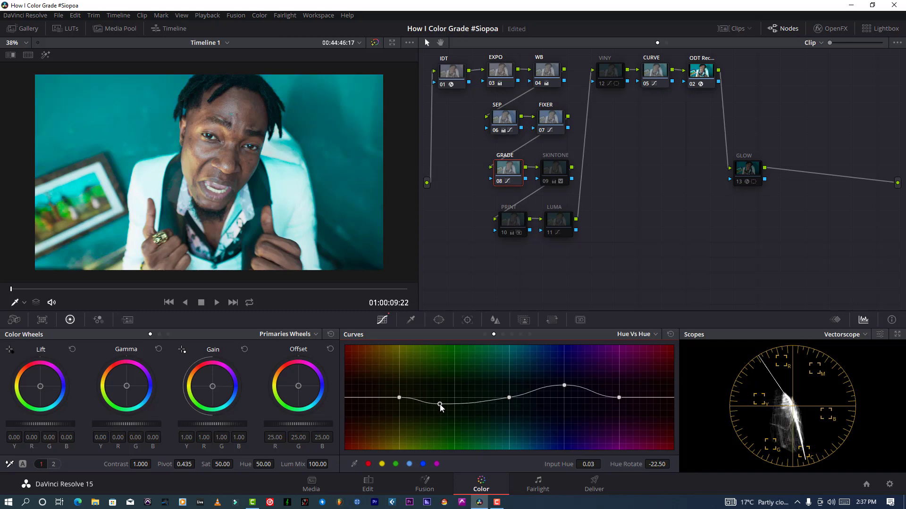
{"action": "left_click_drag", "start_coordinate": [564, 386], "coordinate": [563, 388]}
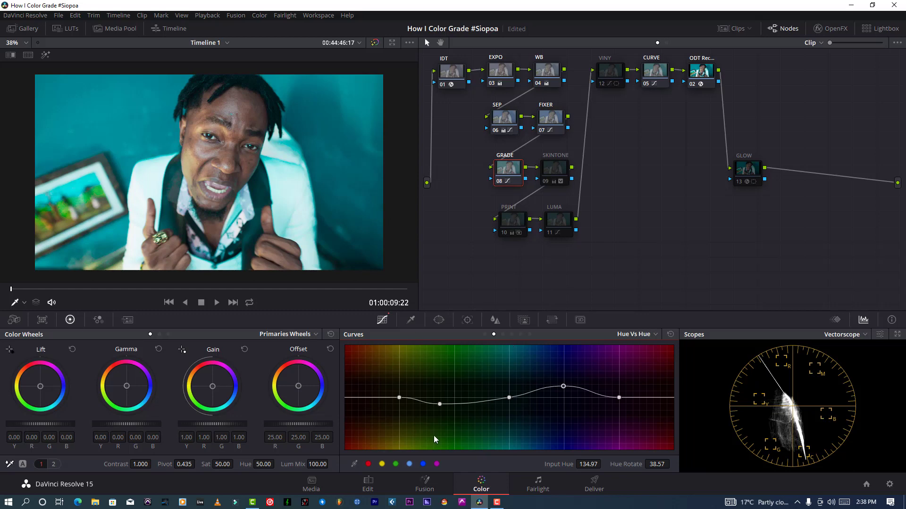
- On the Hue Vs Sat curve, lower the magenta point's saturation to about 0.90 at input hue 195.23, and save the project
{"action": "left_click", "coordinate": [503, 334]}
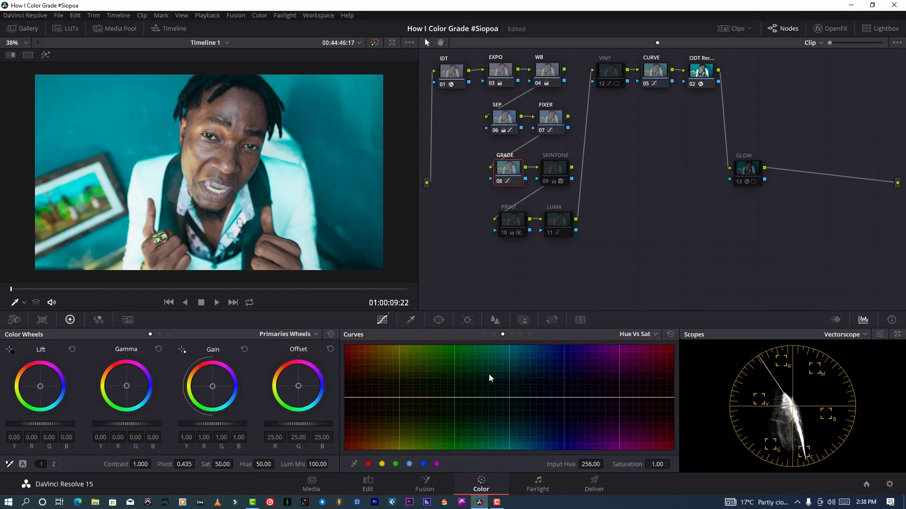
{"action": "left_click", "coordinate": [437, 464]}
{"action": "left_click_drag", "start_coordinate": [619, 400], "coordinate": [619, 403]}
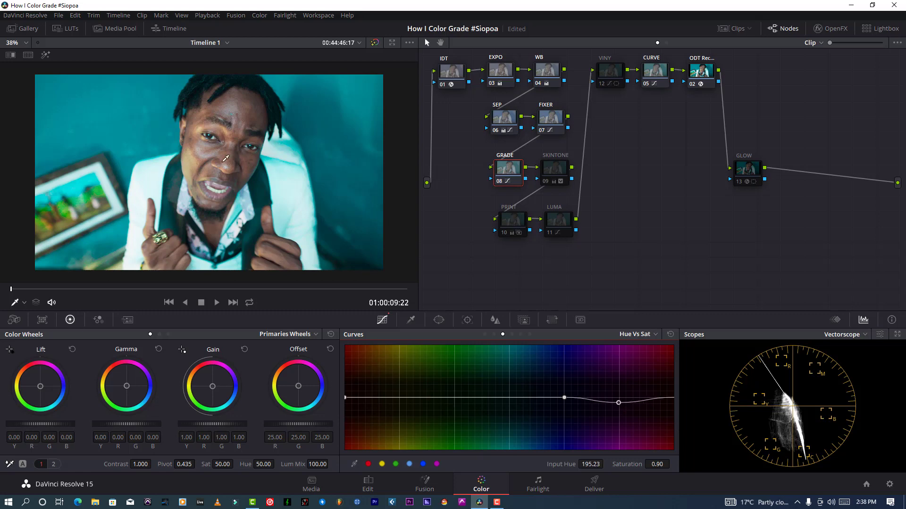
{"action": "left_click", "coordinate": [58, 15]}
{"action": "left_click", "coordinate": [70, 69]}
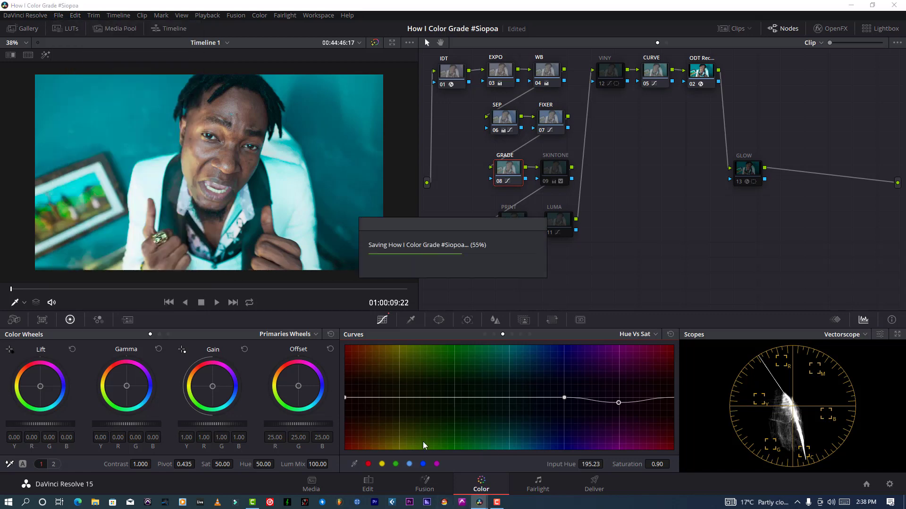
- On the Hue Vs Sat curve, raise the cyan point slightly and lower blue to about 0.95 and green to about 0.94
{"action": "left_click", "coordinate": [409, 463]}
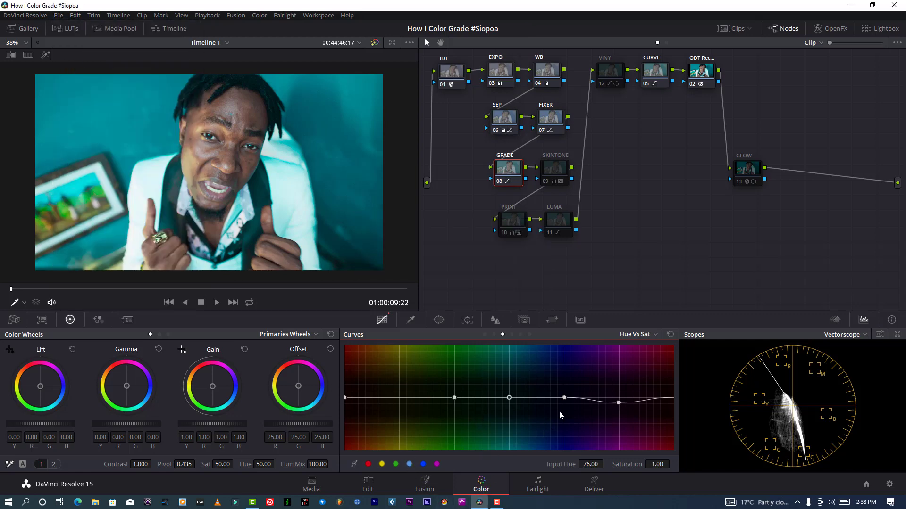
{"action": "left_click_drag", "start_coordinate": [511, 398], "coordinate": [509, 394]}
{"action": "left_click_drag", "start_coordinate": [564, 398], "coordinate": [565, 400]}
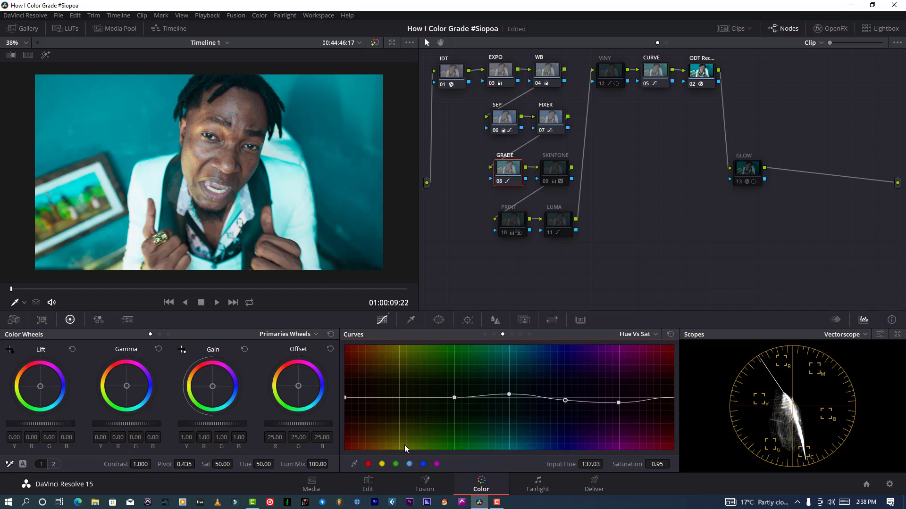
{"action": "left_click", "coordinate": [397, 463]}
{"action": "left_click_drag", "start_coordinate": [454, 398], "coordinate": [454, 401]}
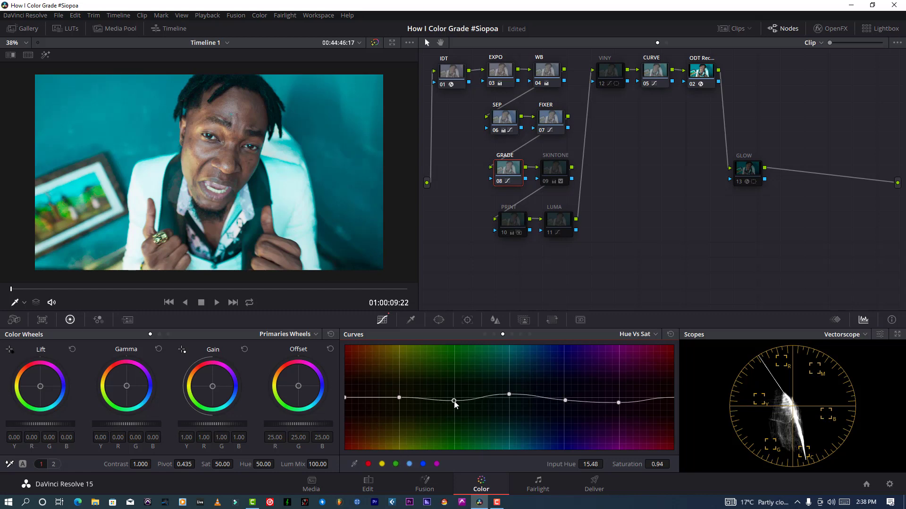
- Save the project and compare the image with the GRADE node off and on
{"action": "left_click", "coordinate": [59, 15]}
{"action": "left_click", "coordinate": [66, 68]}
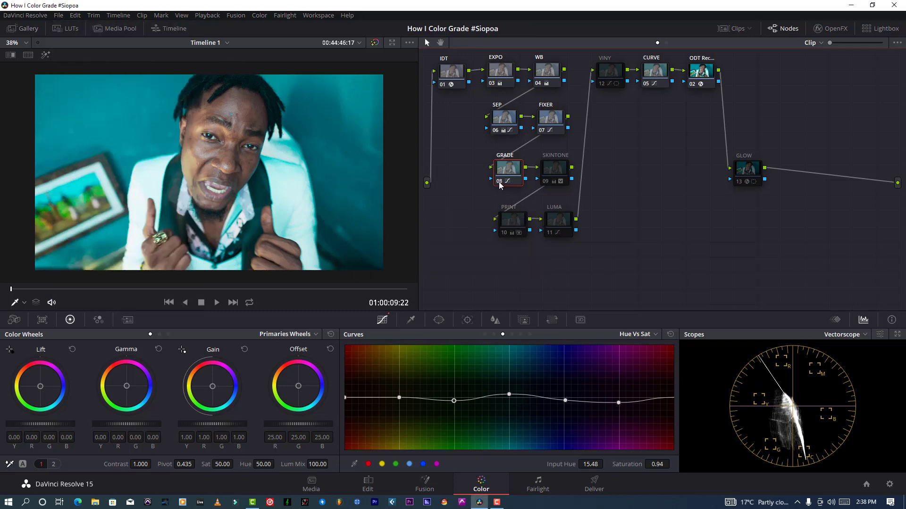
{"action": "left_click", "coordinate": [500, 184]}
{"action": "left_click", "coordinate": [500, 184]}
- Enable the SKINTONE node, keeping its copied adjustments, and save the project
{"action": "left_click", "coordinate": [541, 184]}
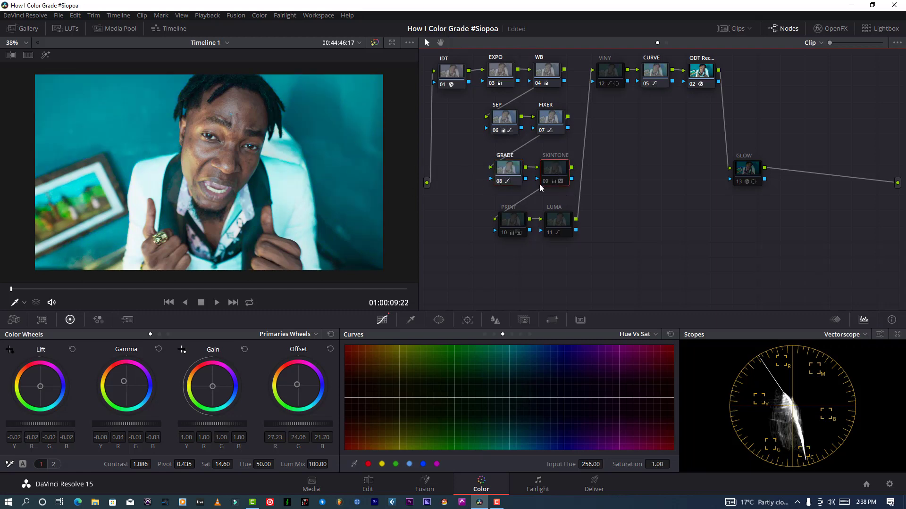
{"action": "left_click", "coordinate": [546, 183]}
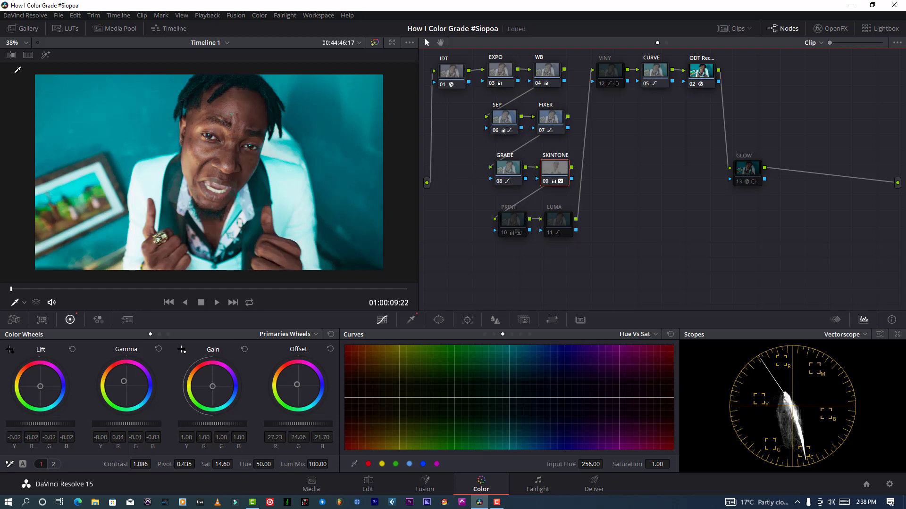
{"action": "left_click", "coordinate": [59, 15]}
{"action": "left_click", "coordinate": [66, 65]}
- Enable the PRINT and LUMA nodes, keeping their copied adjustments
{"action": "left_click", "coordinate": [513, 223]}
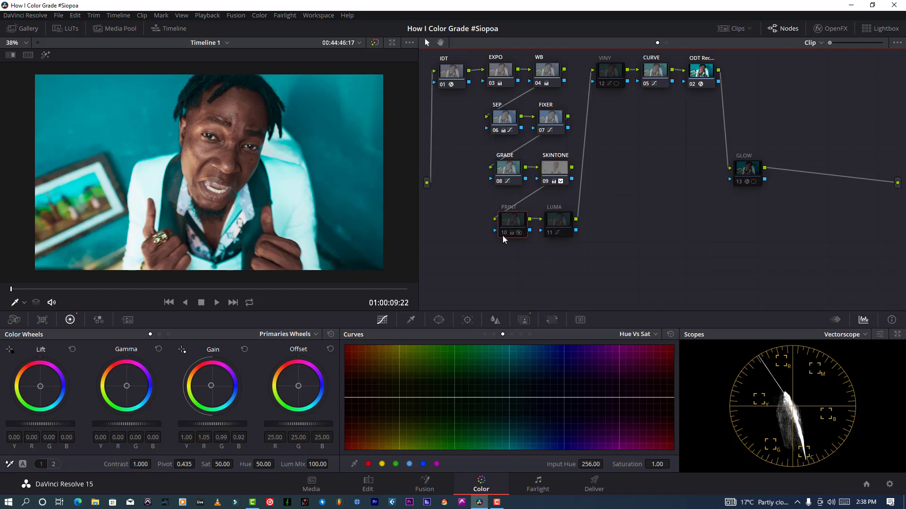
{"action": "left_click", "coordinate": [503, 235]}
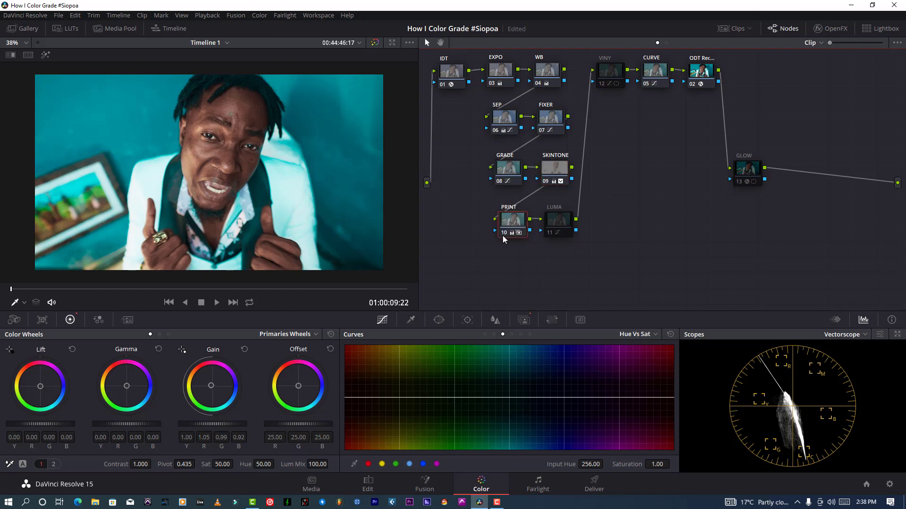
{"action": "left_click", "coordinate": [502, 236]}
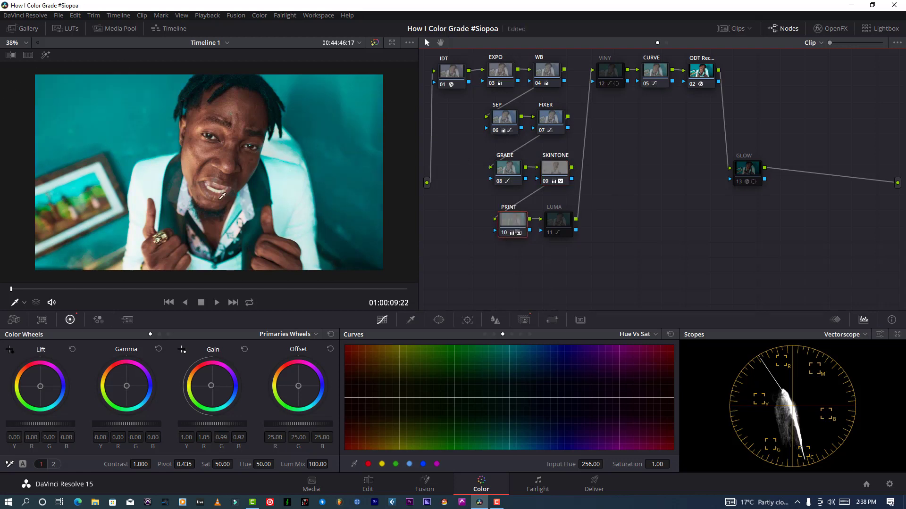
{"action": "left_click", "coordinate": [551, 236]}
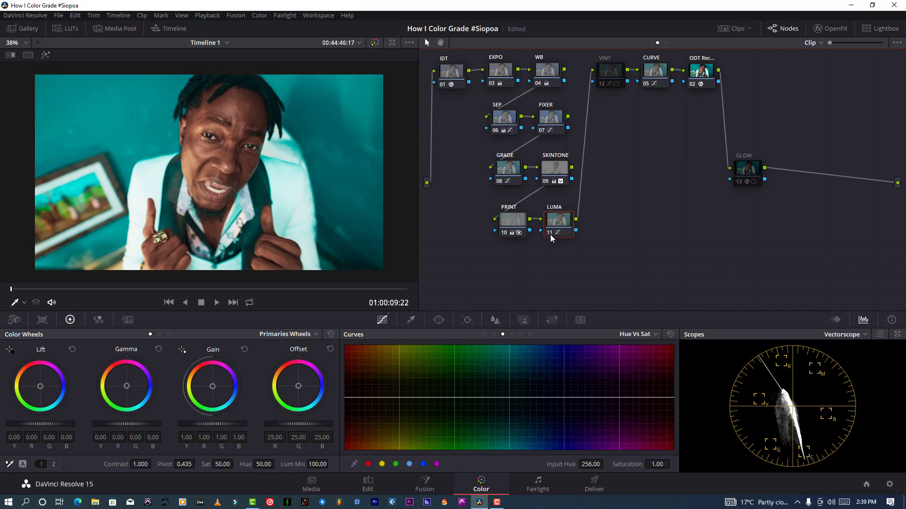
{"action": "left_click", "coordinate": [512, 221]}
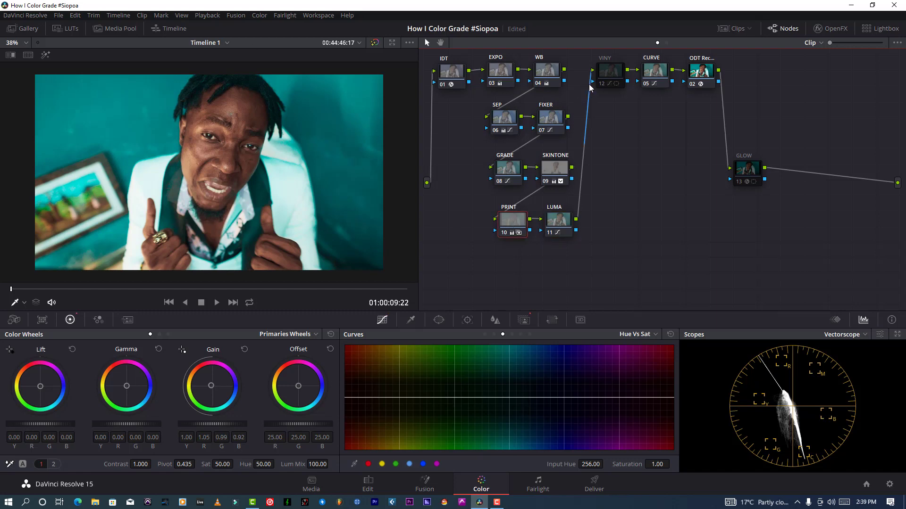
- Enable the VINY node, check the graded image full screen, and save the project
{"action": "left_click", "coordinate": [609, 76]}
{"action": "left_click", "coordinate": [601, 83]}
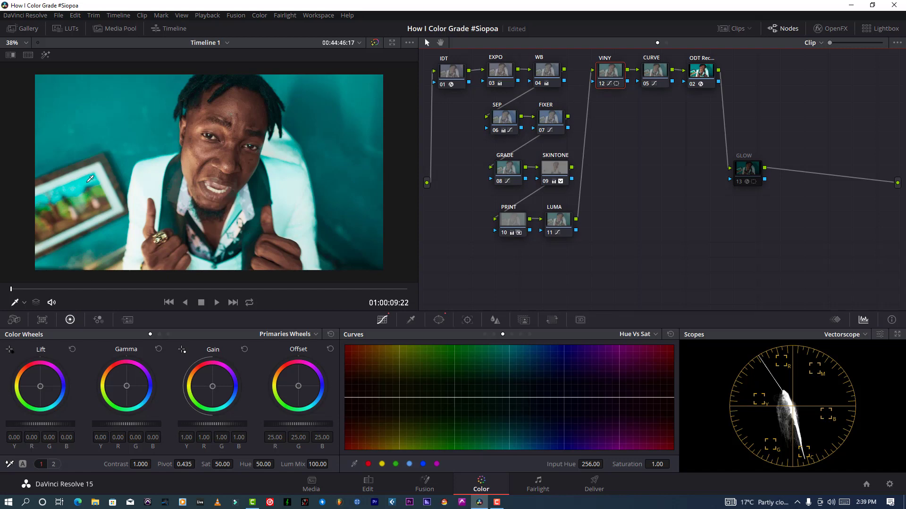
{"action": "key", "text": "ctrl+d"}
{"action": "left_click", "coordinate": [58, 15]}
{"action": "left_click", "coordinate": [84, 64]}
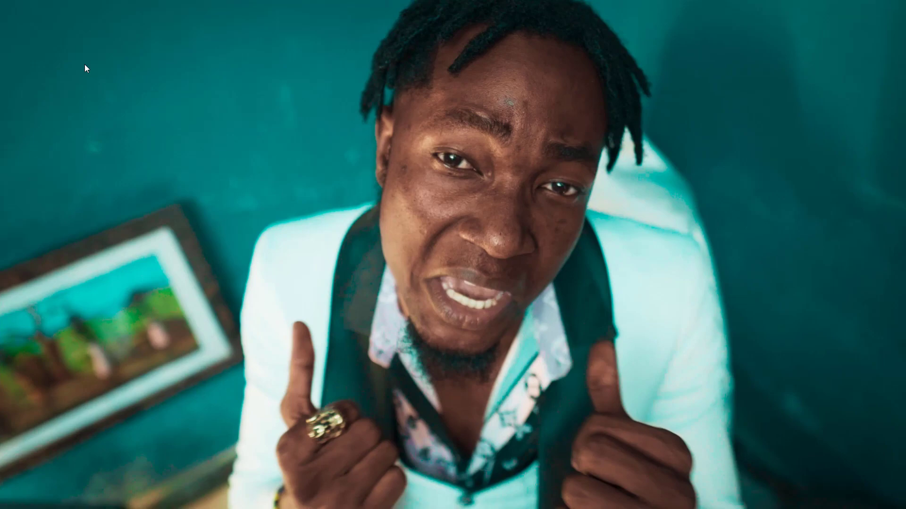
{"action": "key", "text": "Escape"}
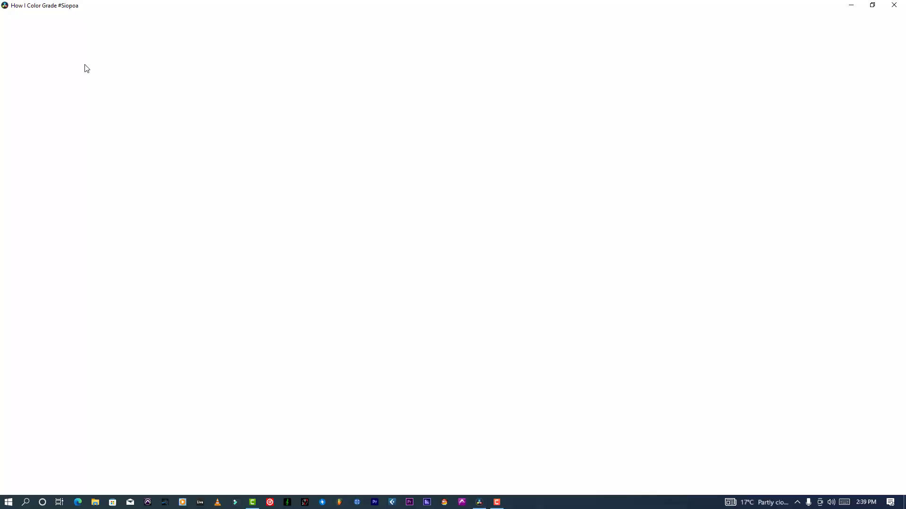
{"action": "key", "text": "ctrl+s"}
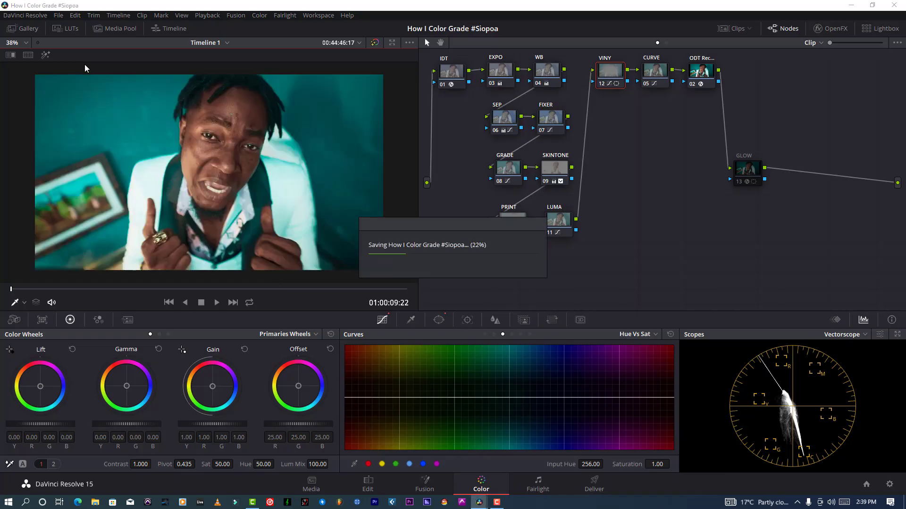
- Enable the GLOW node and switch off its circular power window
{"action": "left_click", "coordinate": [737, 182]}
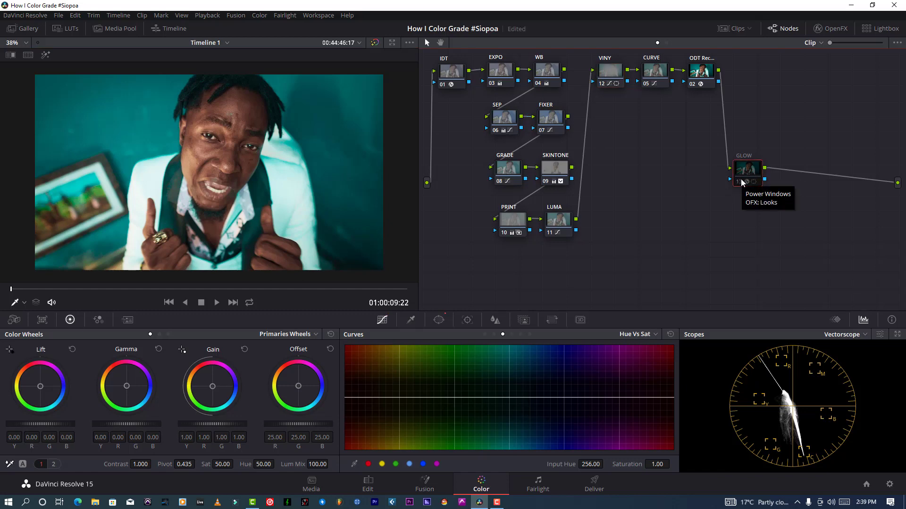
{"action": "right_click", "coordinate": [742, 180]}
{"action": "left_click", "coordinate": [755, 178]}
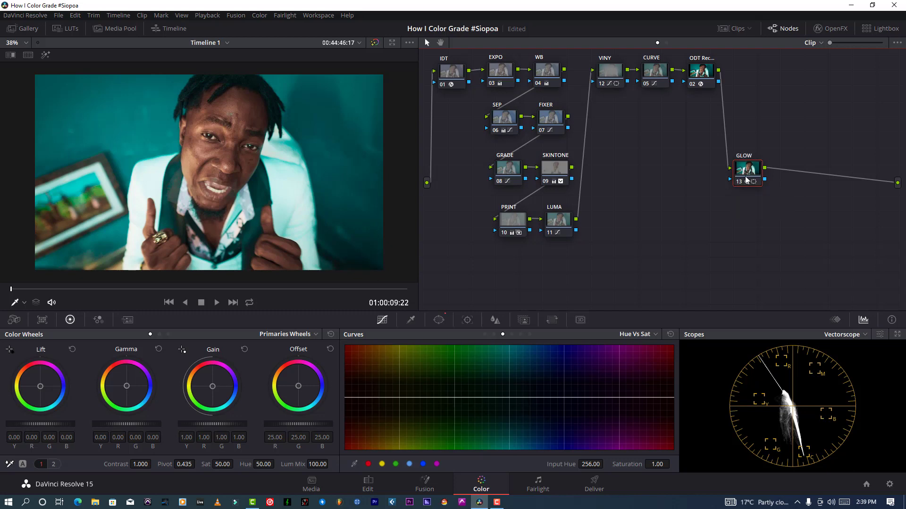
{"action": "left_click", "coordinate": [439, 320]}
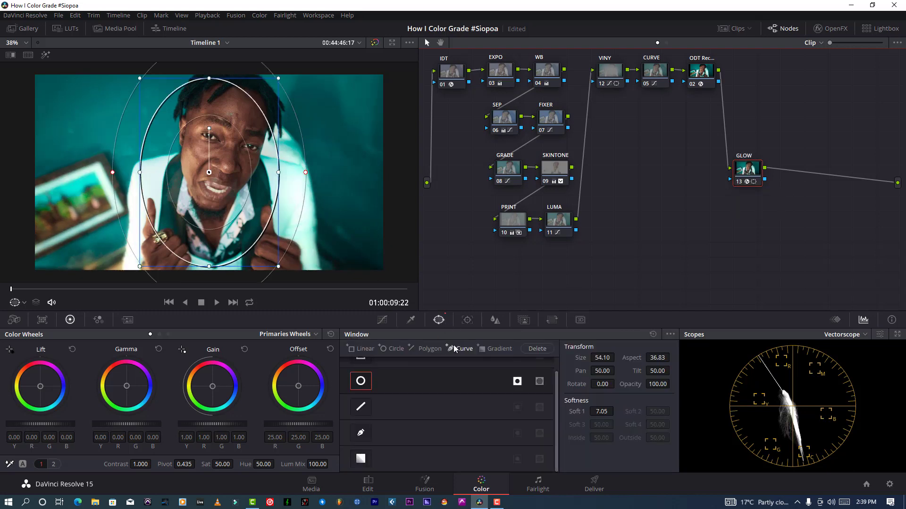
{"action": "left_click", "coordinate": [358, 386]}
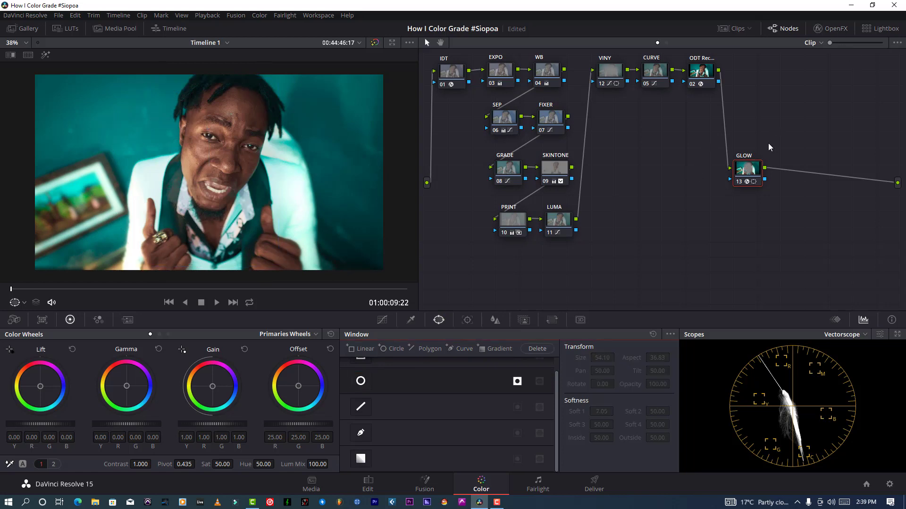
{"action": "left_click_drag", "start_coordinate": [750, 171], "coordinate": [743, 172]}
- Open the Looks effect settings of the GLOW node and save the project
{"action": "left_click", "coordinate": [829, 29]}
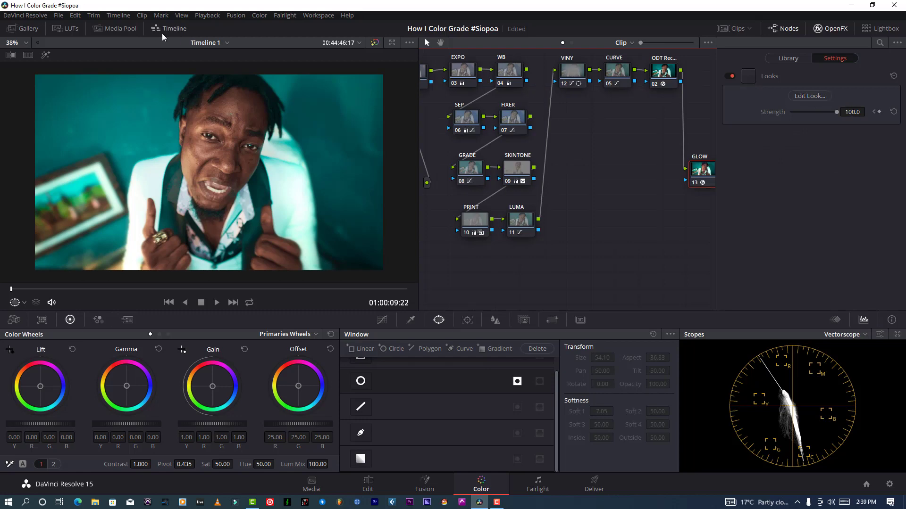
{"action": "left_click", "coordinate": [60, 15]}
{"action": "left_click", "coordinate": [72, 68]}
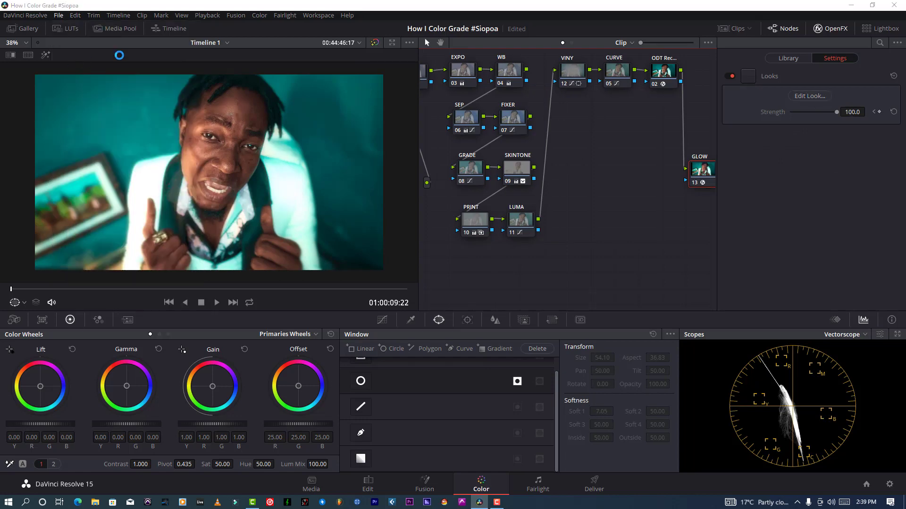
- Open the GLOW node's look for editing in a wider window and add the Chromatic Aberration lens tool
{"action": "left_click", "coordinate": [802, 97]}
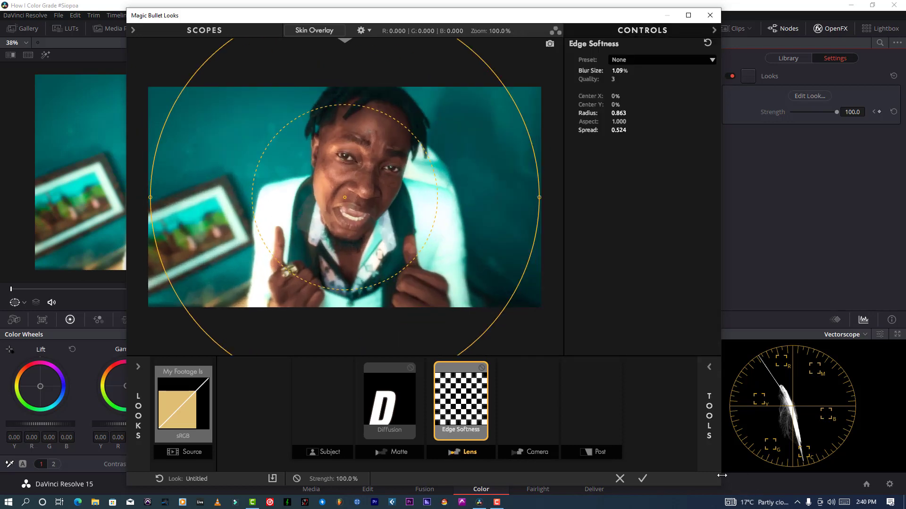
{"action": "left_click_drag", "start_coordinate": [721, 475], "coordinate": [866, 475]}
{"action": "mouse_move", "coordinate": [853, 367]}
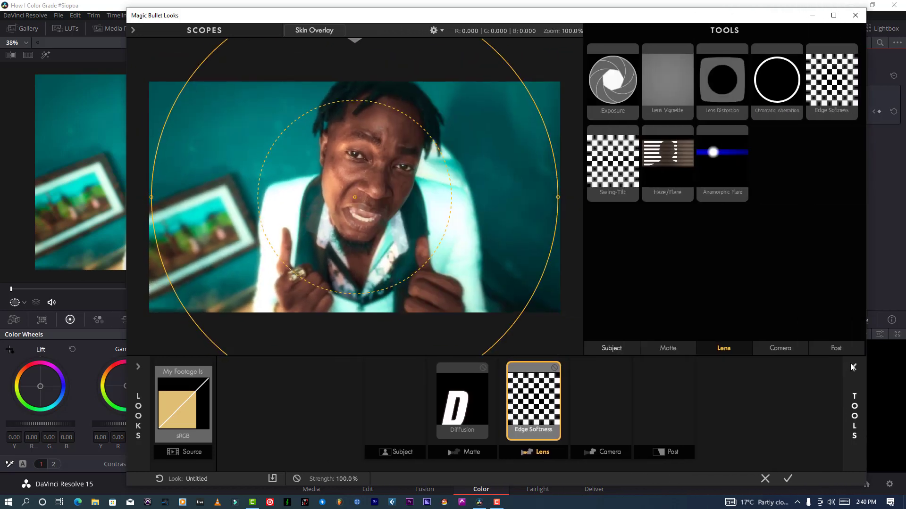
{"action": "left_click", "coordinate": [788, 87]}
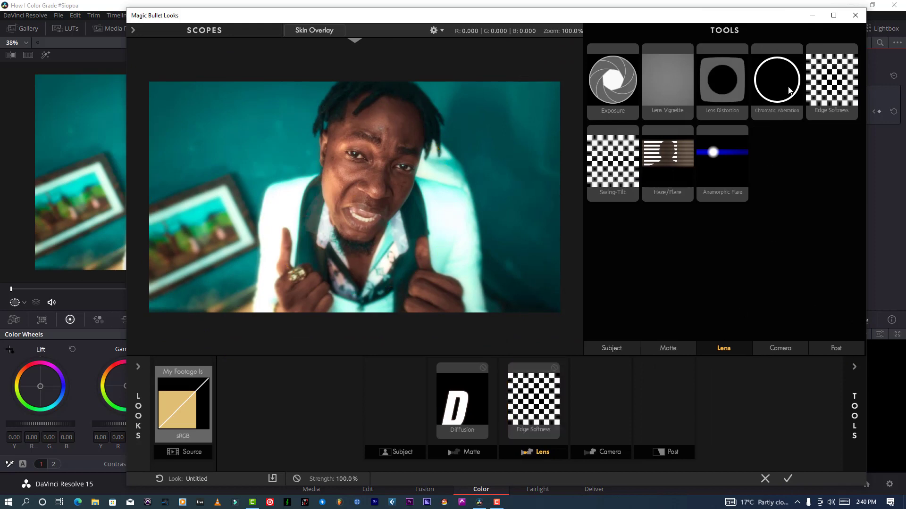
{"action": "double_click", "coordinate": [788, 89]}
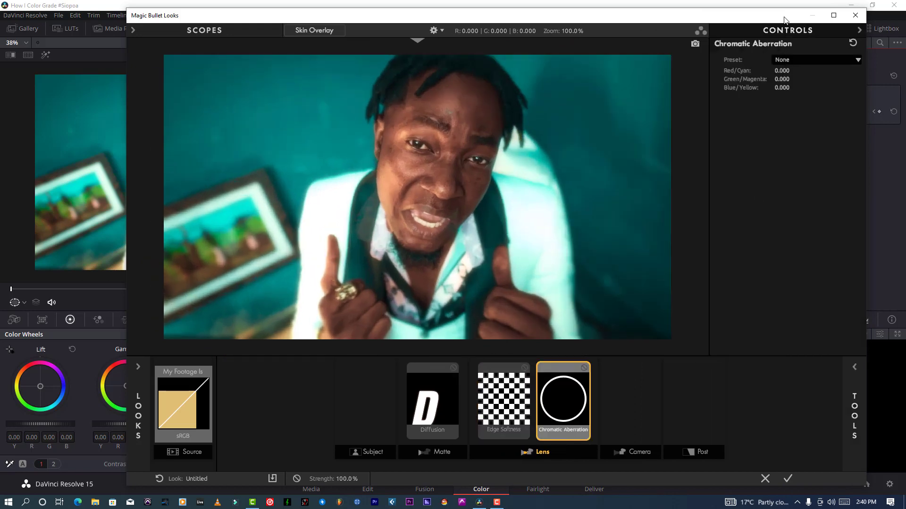
- Set Chromatic Aberration to Red/Cyan +1.920, Green/Magenta -0.320 and Blue/Yellow +1.020, and place it before Edge Softness
{"action": "left_click_drag", "start_coordinate": [782, 70], "coordinate": [872, 70]}
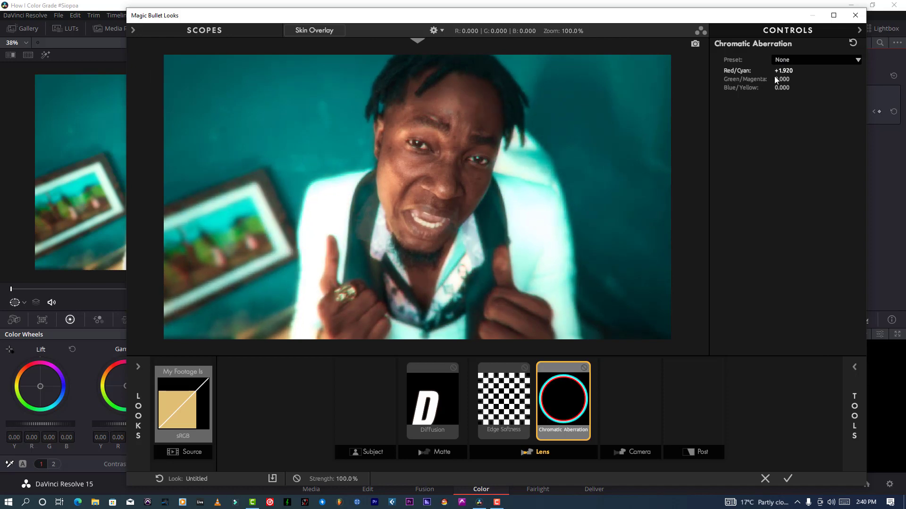
{"action": "left_click_drag", "start_coordinate": [776, 79], "coordinate": [830, 88]}
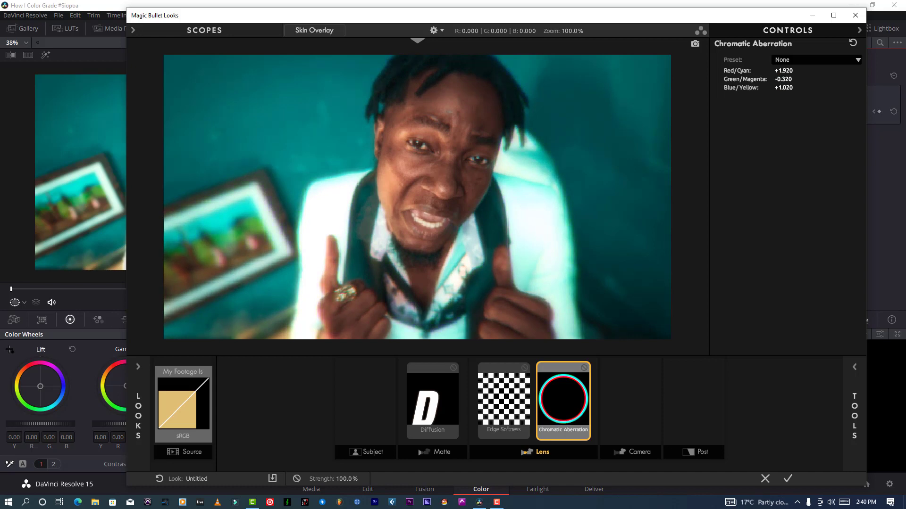
{"action": "left_click", "coordinate": [584, 367]}
{"action": "left_click_drag", "start_coordinate": [576, 367], "coordinate": [555, 376]}
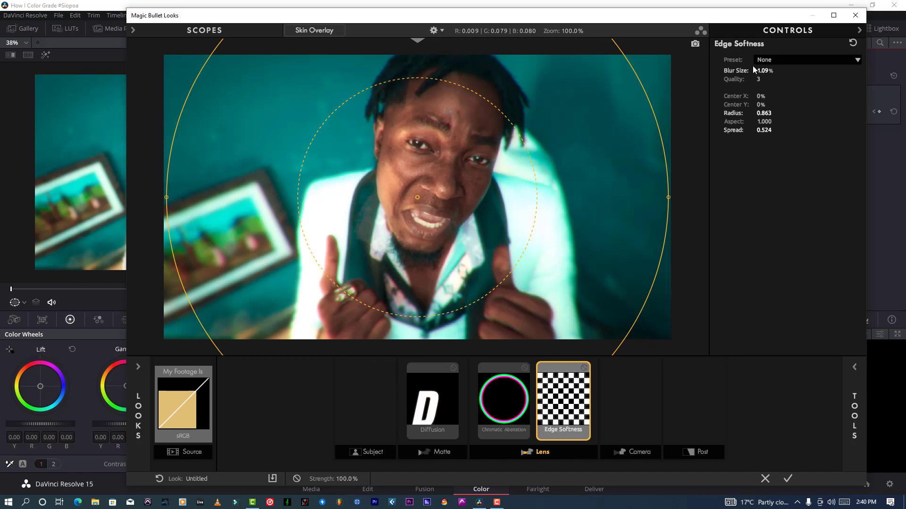
- Set the Edge Softness blur size to 0.61% and the Diffusion size to 12.03%, and apply the look
{"action": "left_click_drag", "start_coordinate": [758, 71], "coordinate": [737, 70]}
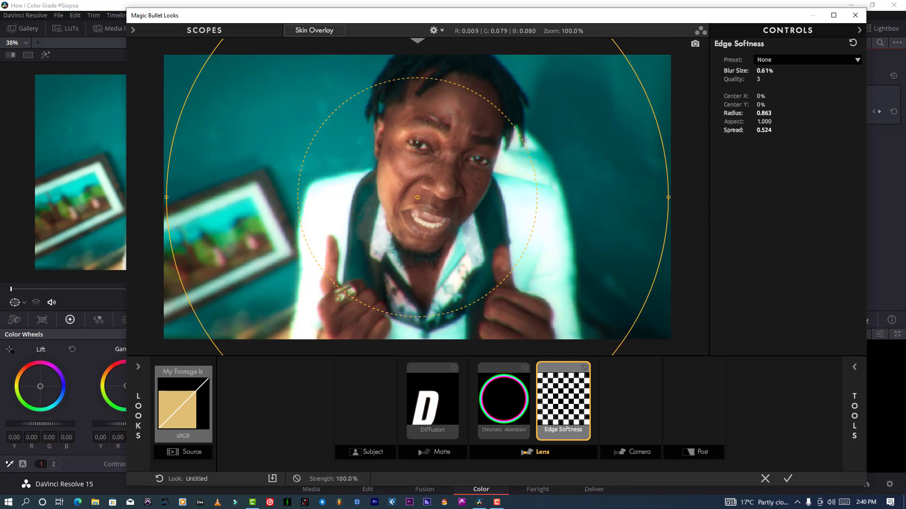
{"action": "left_click", "coordinate": [434, 374]}
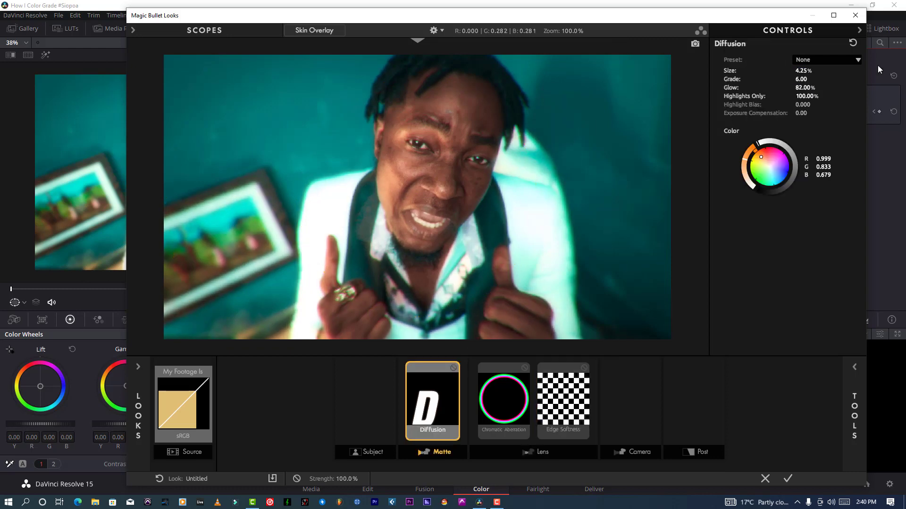
{"action": "left_click_drag", "start_coordinate": [803, 70], "coordinate": [837, 70]}
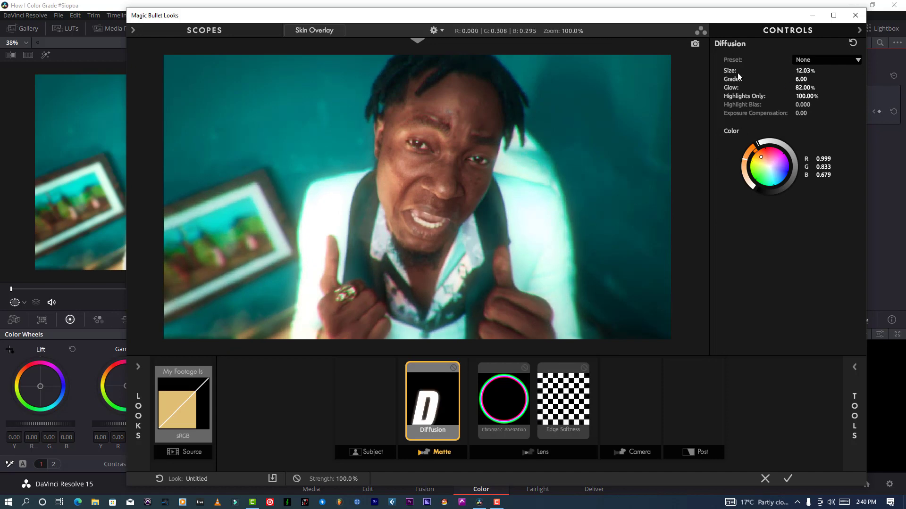
{"action": "left_click", "coordinate": [787, 477]}
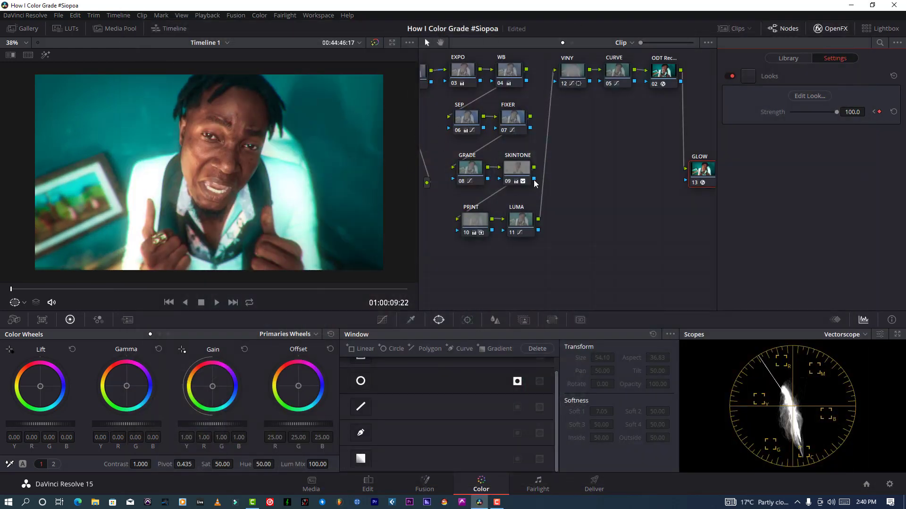
- Switch the GLOW node's circular window back on, centre it over the face at pan 51.14 and tilt 50.44, and close the effect settings
{"action": "left_click", "coordinate": [360, 381]}
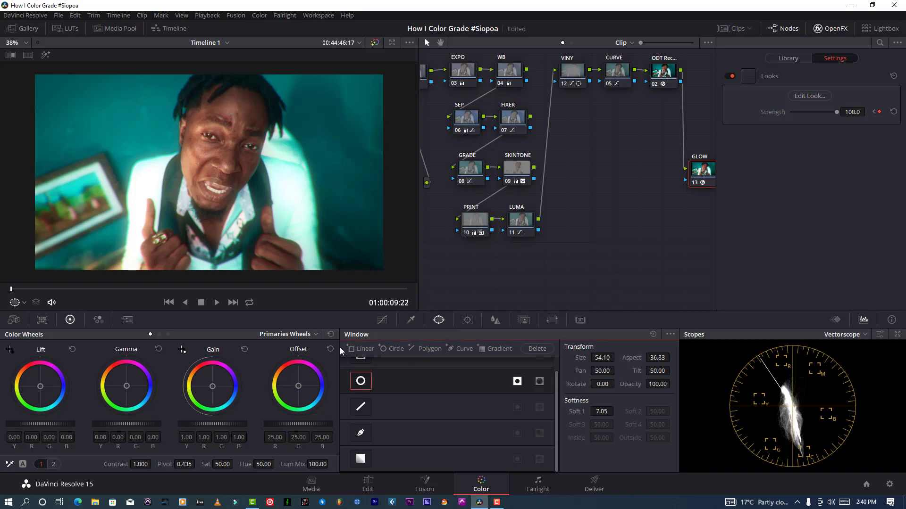
{"action": "left_click_drag", "start_coordinate": [208, 155], "coordinate": [224, 149]}
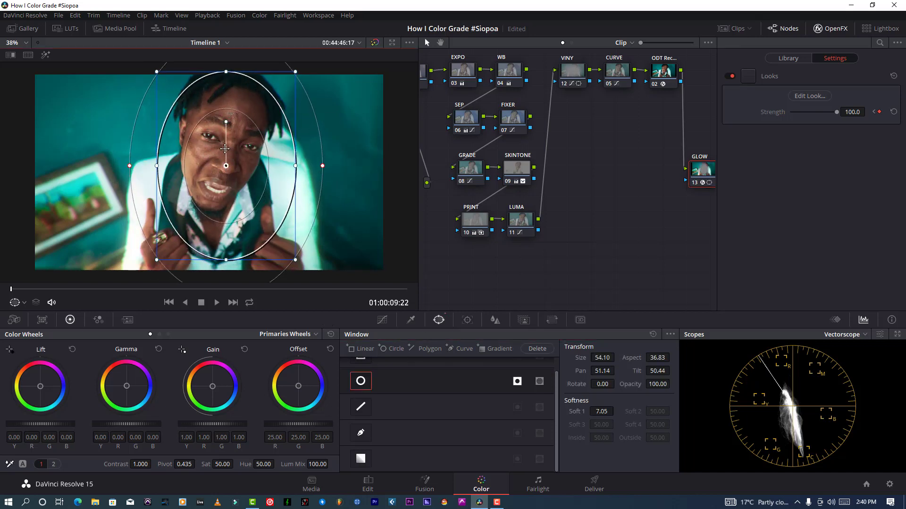
{"action": "left_click", "coordinate": [831, 29]}
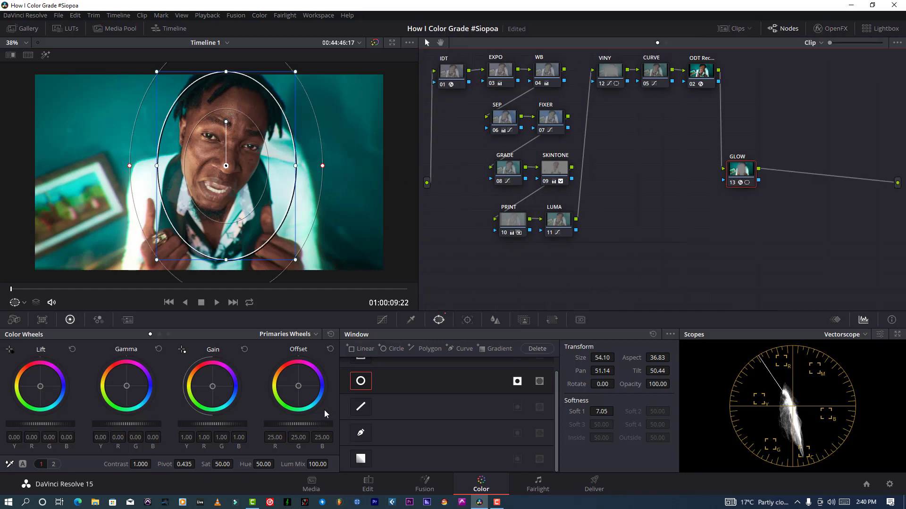
- Return to the curves, check the graded image near the end of the clip, and save the project
{"action": "left_click", "coordinate": [382, 320]}
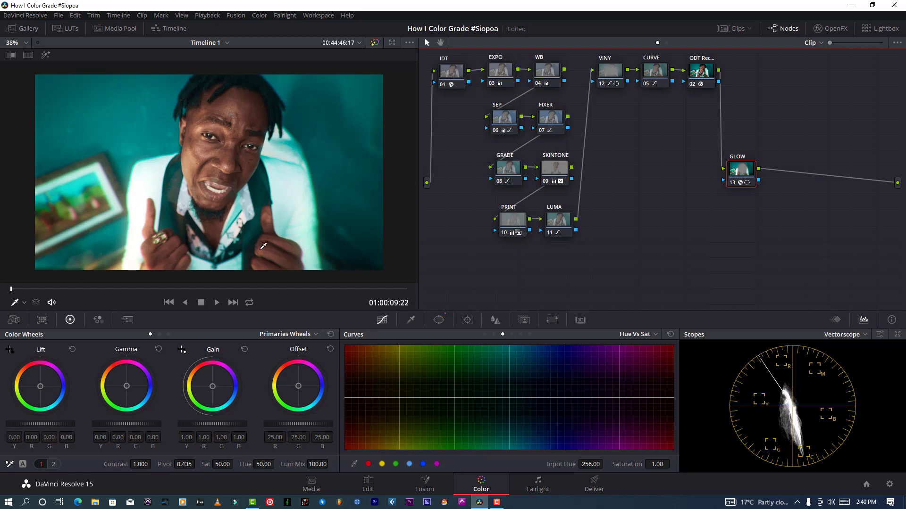
{"action": "left_click", "coordinate": [261, 290]}
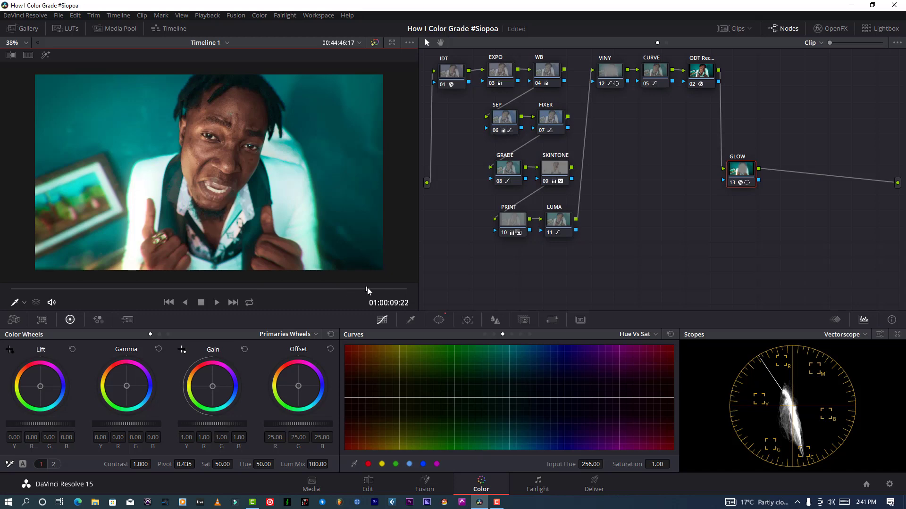
{"action": "left_click", "coordinate": [53, 17]}
{"action": "left_click", "coordinate": [78, 66]}
- Show the clip thumbnails and review the finished grade at several frames of the second and first clips
{"action": "left_click", "coordinate": [734, 29]}
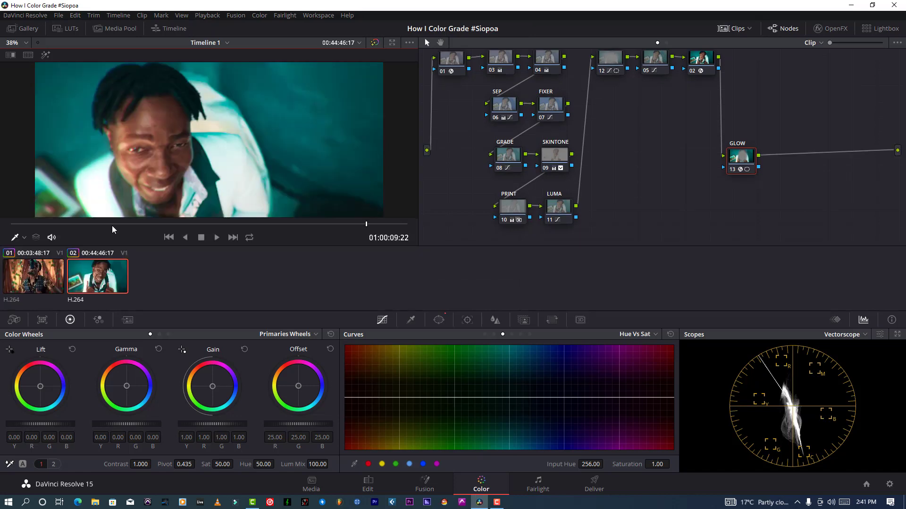
{"action": "left_click", "coordinate": [62, 225]}
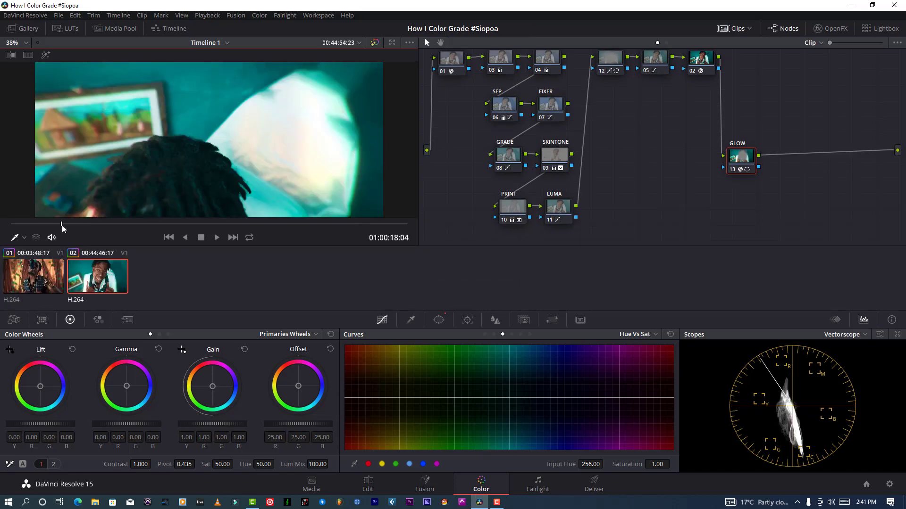
{"action": "left_click", "coordinate": [157, 225]}
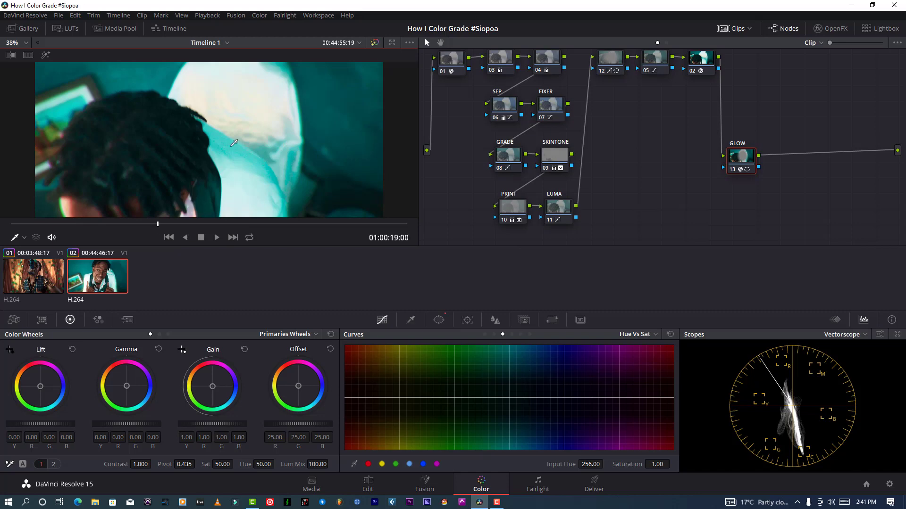
{"action": "scroll", "coordinate": [234, 143], "scroll_direction": "down", "scroll_amount": 4}
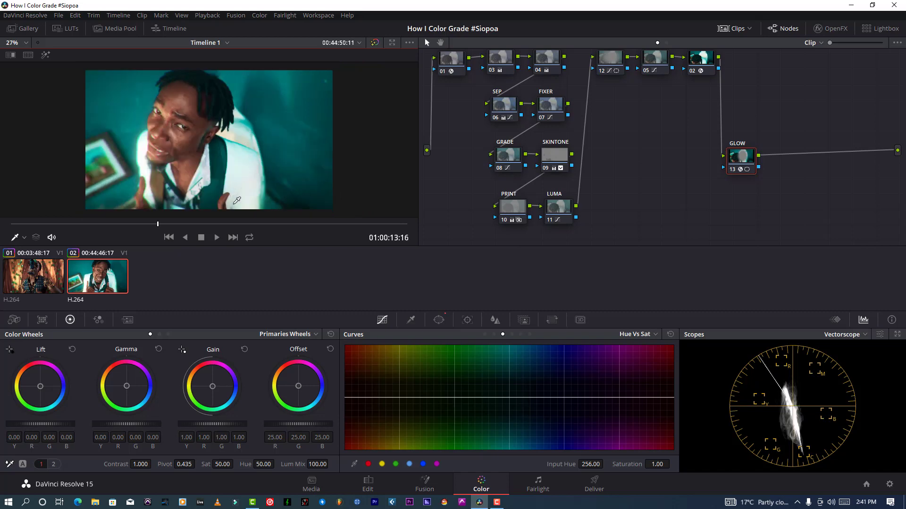
{"action": "left_click", "coordinate": [25, 282]}
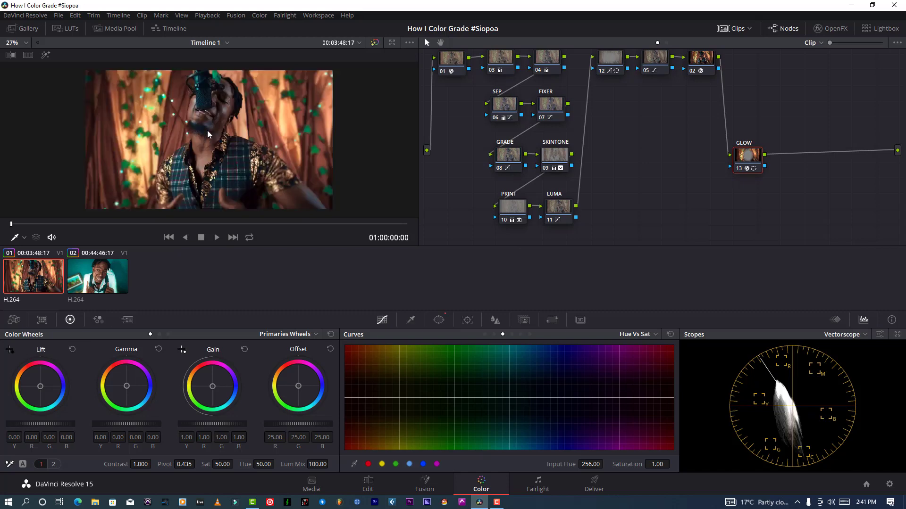
{"action": "left_click", "coordinate": [163, 226]}
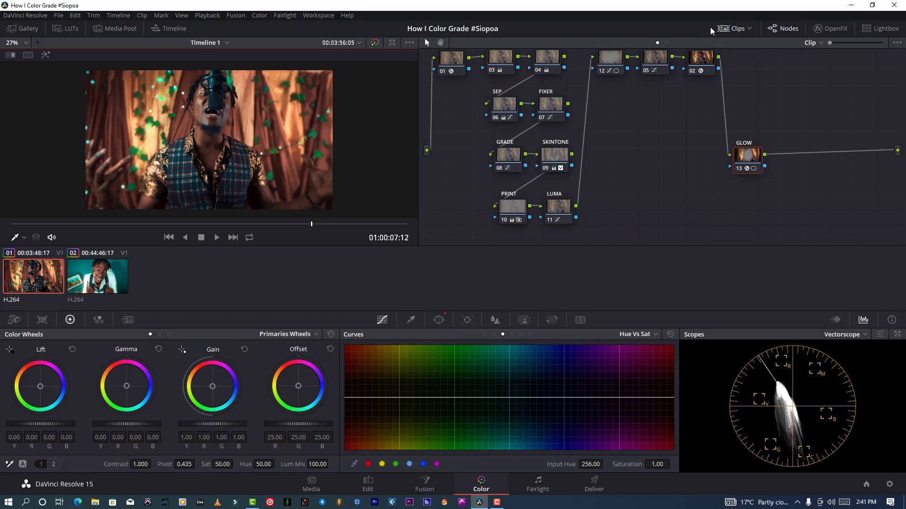
- Switch the node editor to Timeline level, hide the clip thumbnails, and save the project
{"action": "left_click", "coordinate": [666, 43]}
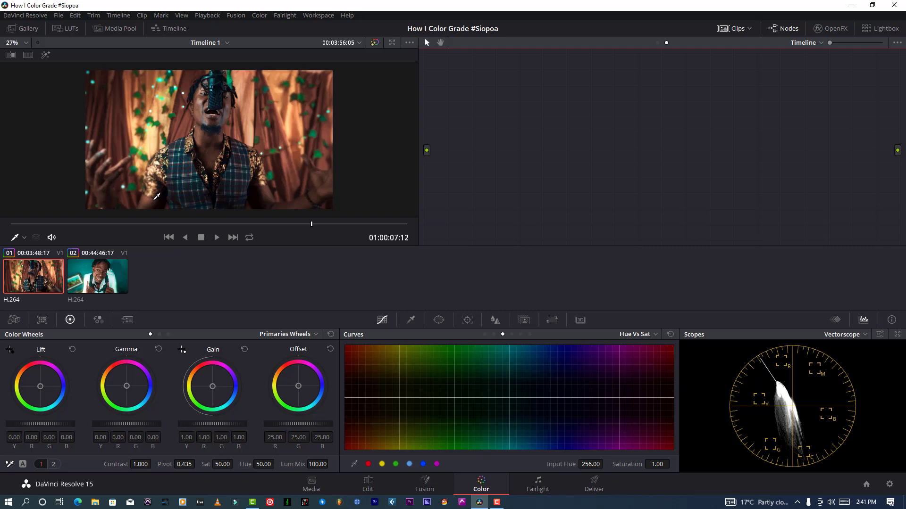
{"action": "left_click", "coordinate": [724, 29]}
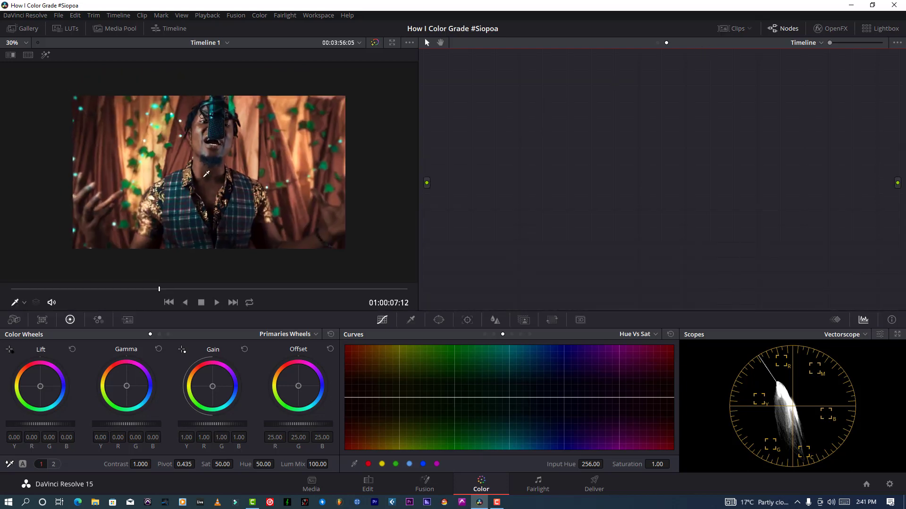
{"action": "left_click", "coordinate": [61, 15]}
{"action": "left_click", "coordinate": [77, 72]}
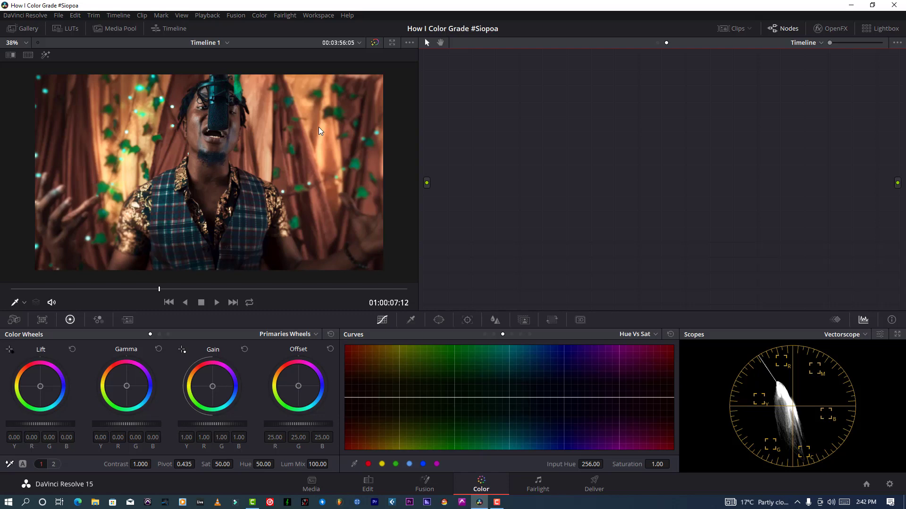
{"action": "scroll", "coordinate": [319, 170], "scroll_direction": "up", "scroll_amount": 1}
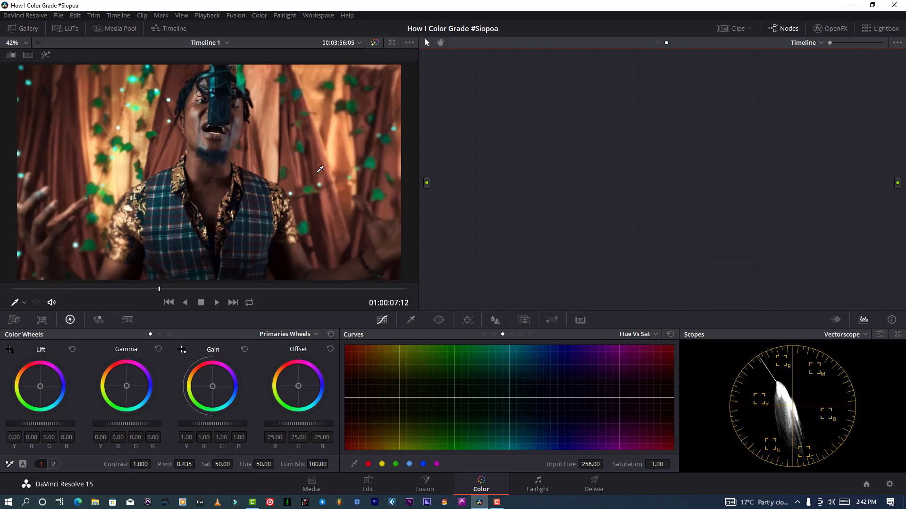